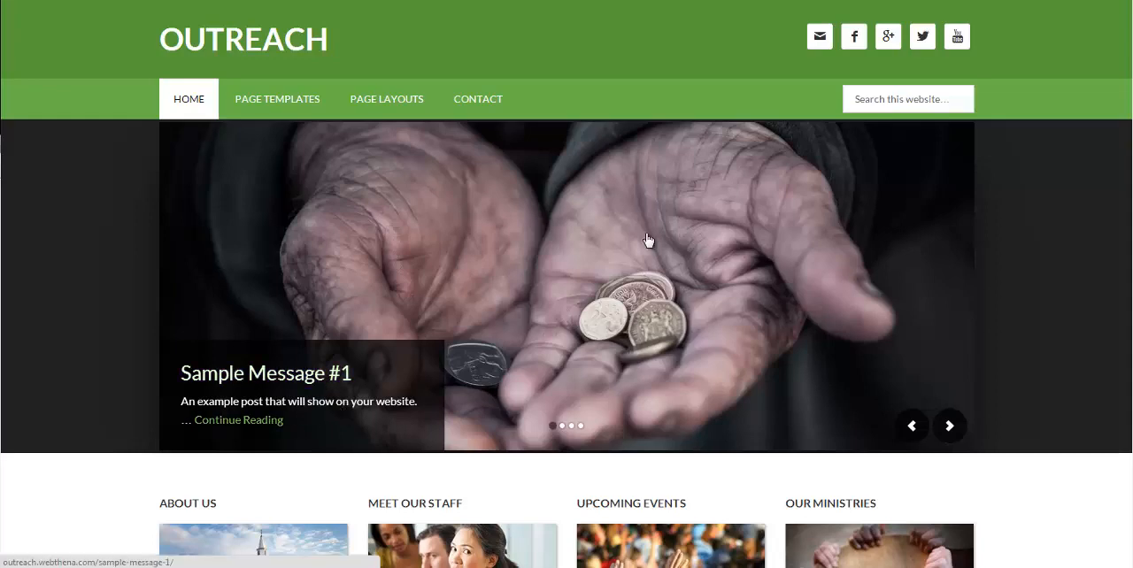
Step: Open the Sample Message #1 post from the homepage slider, look through its content, and return to the homepage
{"action": "left_click", "coordinate": [665, 284]}
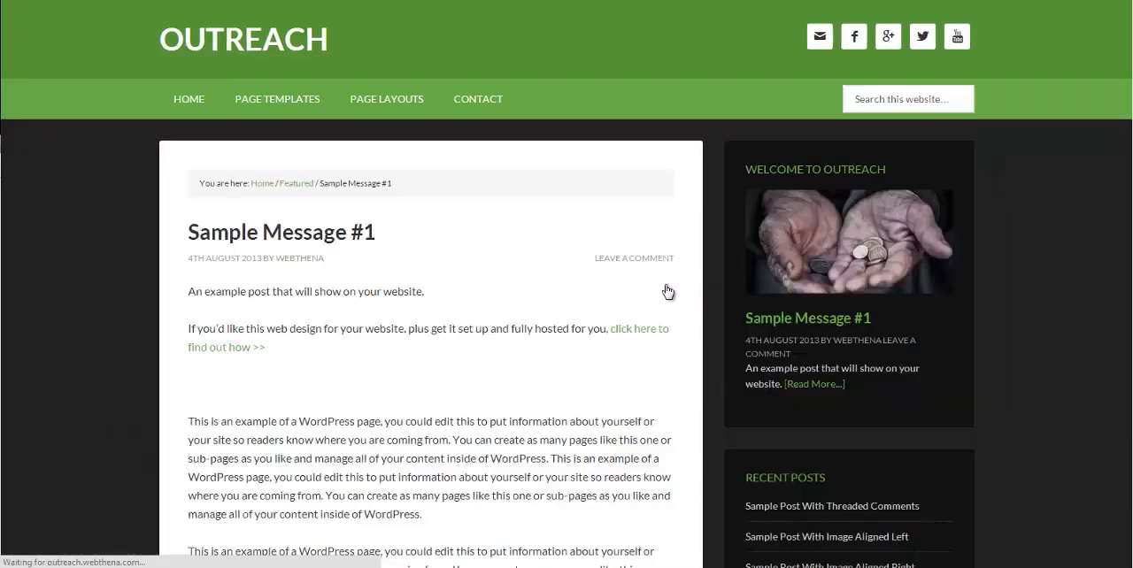
{"action": "scroll", "coordinate": [619, 256], "scroll_direction": "down", "scroll_amount": 3}
{"action": "scroll", "coordinate": [601, 256], "scroll_direction": "down", "scroll_amount": 5}
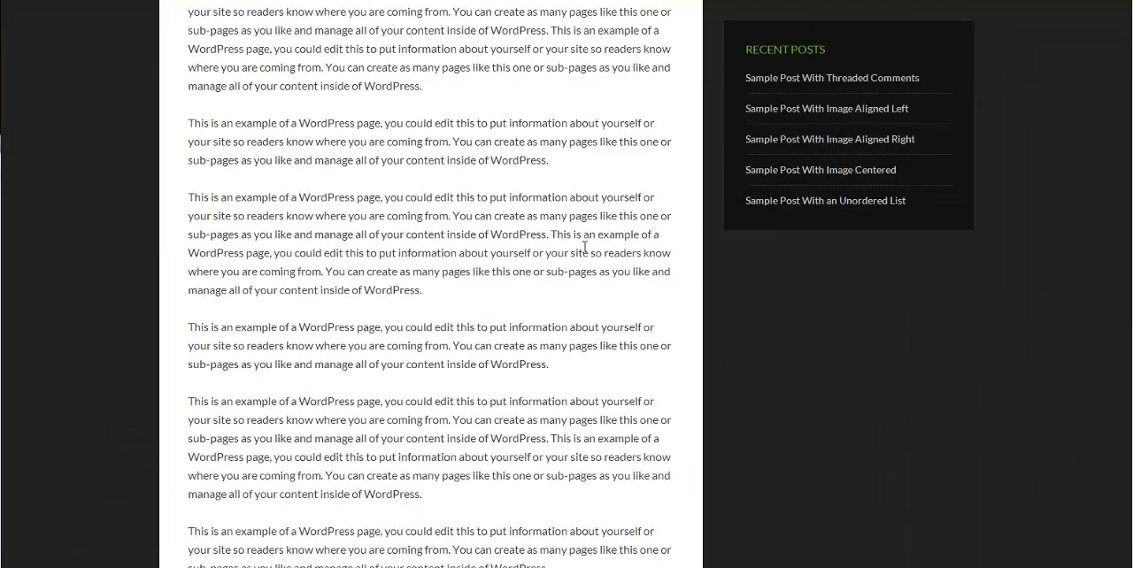
{"action": "scroll", "coordinate": [652, 295], "scroll_direction": "up", "scroll_amount": 3}
{"action": "scroll", "coordinate": [622, 306], "scroll_direction": "up", "scroll_amount": 4}
{"action": "scroll", "coordinate": [622, 311], "scroll_direction": "up", "scroll_amount": 1}
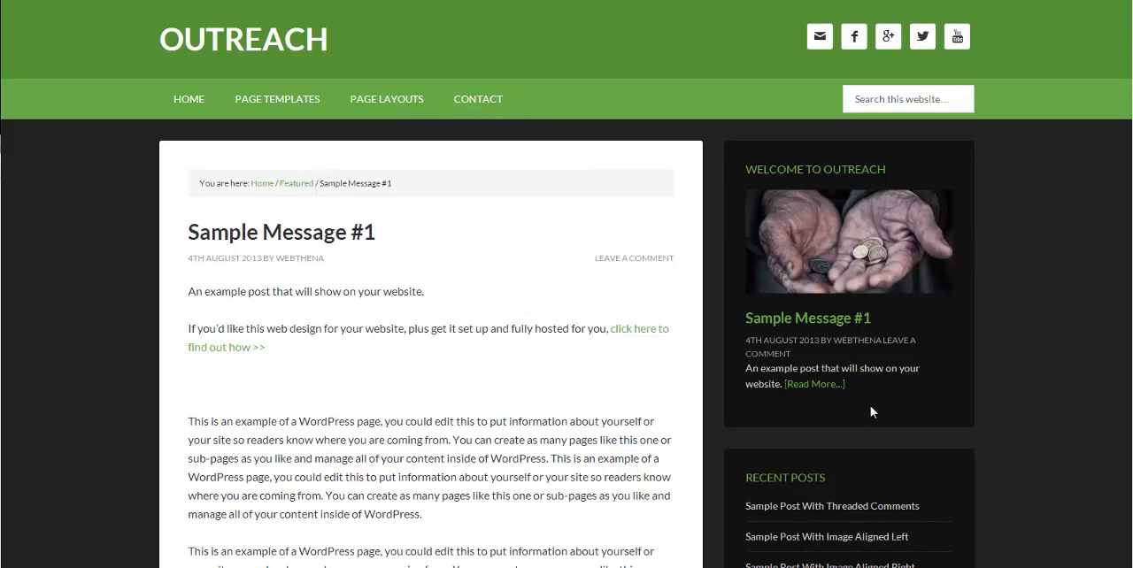
{"action": "left_click", "coordinate": [283, 38]}
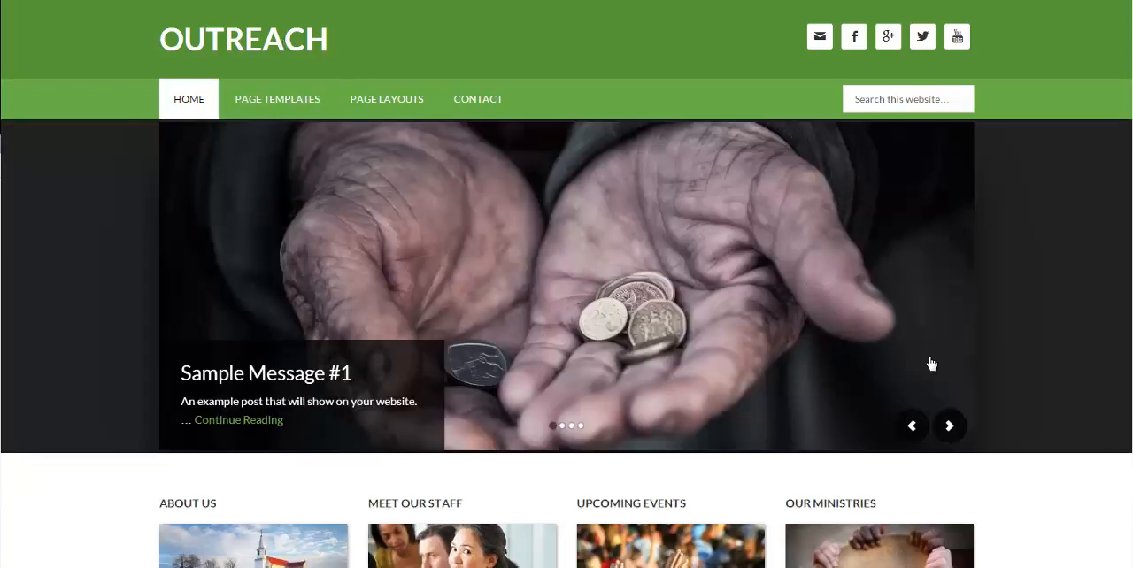
Step: Review the Outreach demo homepage's content sections and footer widgets
{"action": "scroll", "coordinate": [567, 283], "scroll_direction": "down", "scroll_amount": 4}
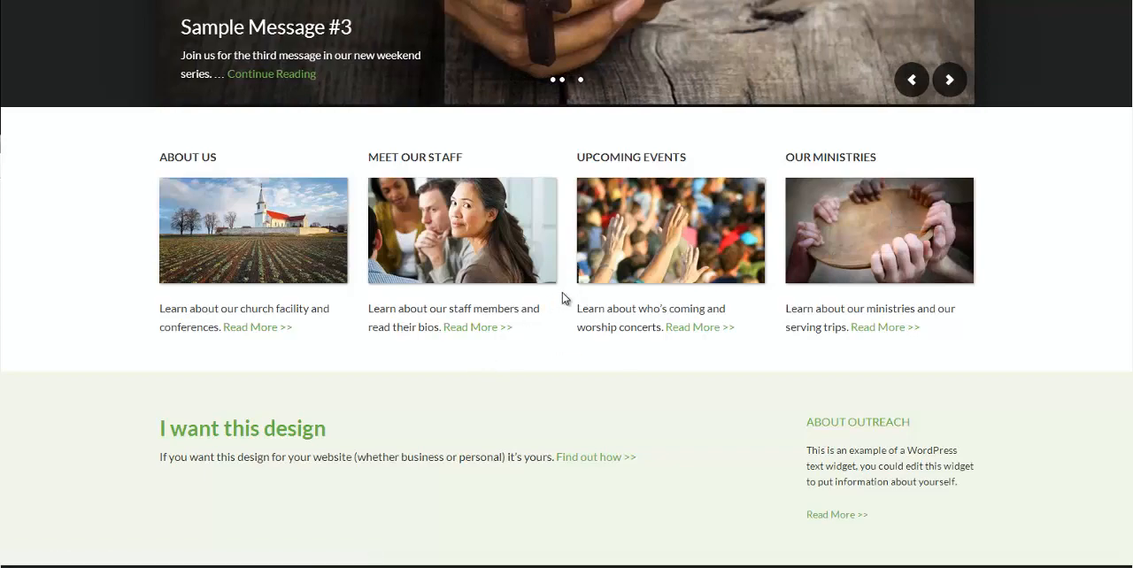
{"action": "scroll", "coordinate": [562, 297], "scroll_direction": "down", "scroll_amount": 2}
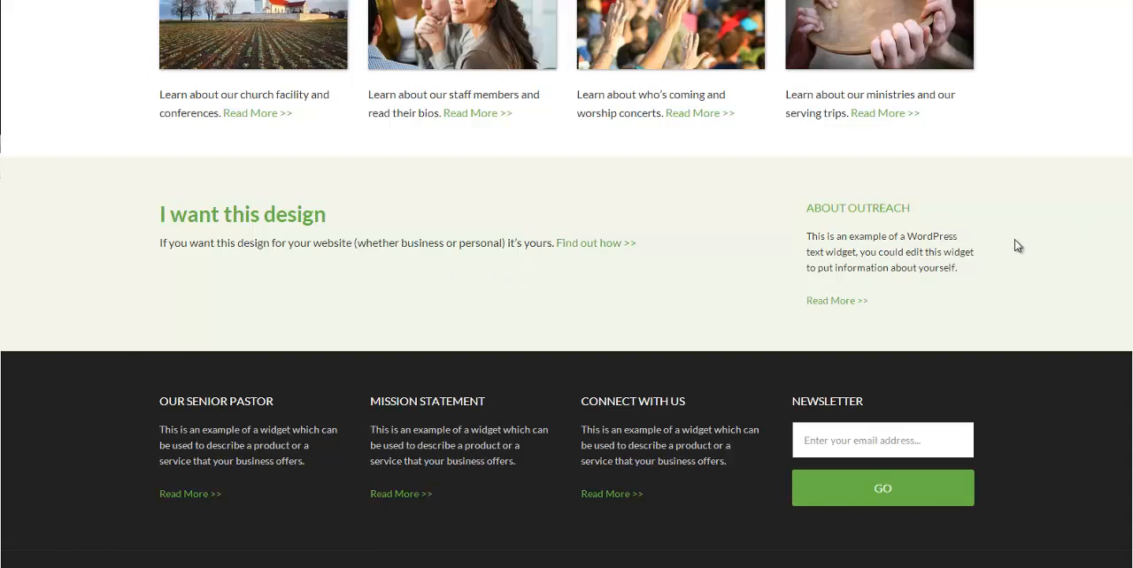
{"action": "scroll", "coordinate": [984, 194], "scroll_direction": "down", "scroll_amount": 1}
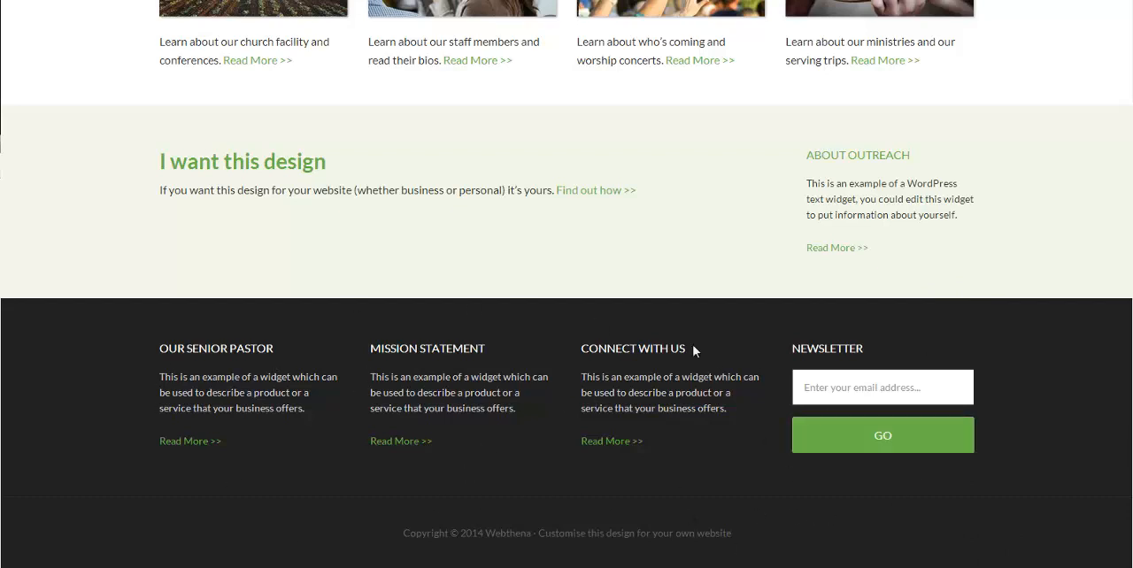
{"action": "scroll", "coordinate": [635, 483], "scroll_direction": "up", "scroll_amount": 7}
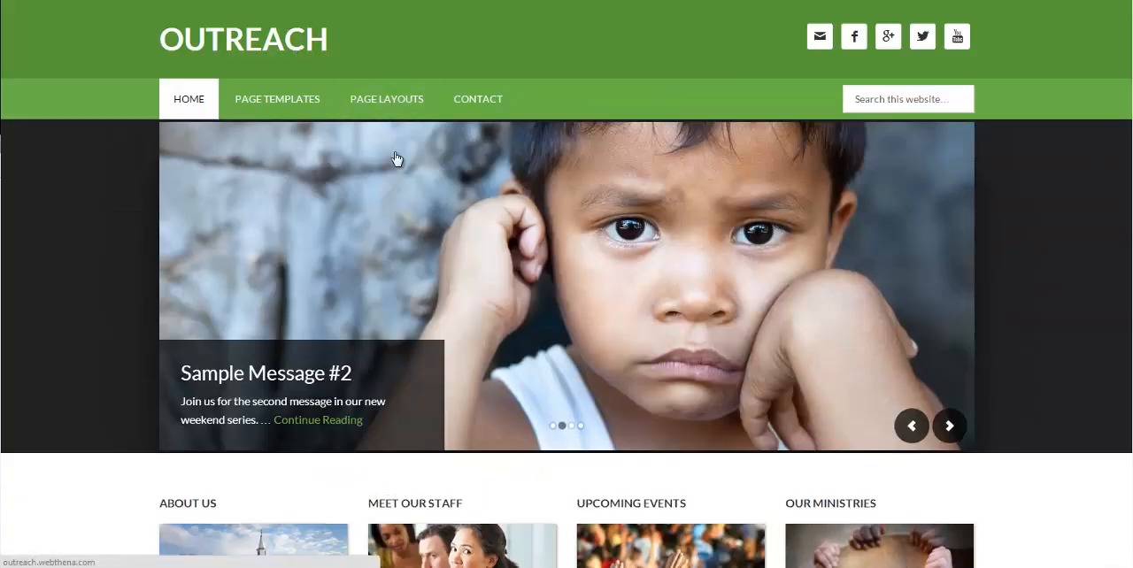
Step: Open the Meet Our Staff page from the homepage, look through it to the footer, and return to the homepage
{"action": "scroll", "coordinate": [398, 162], "scroll_direction": "down", "scroll_amount": 3}
{"action": "left_click", "coordinate": [476, 362]}
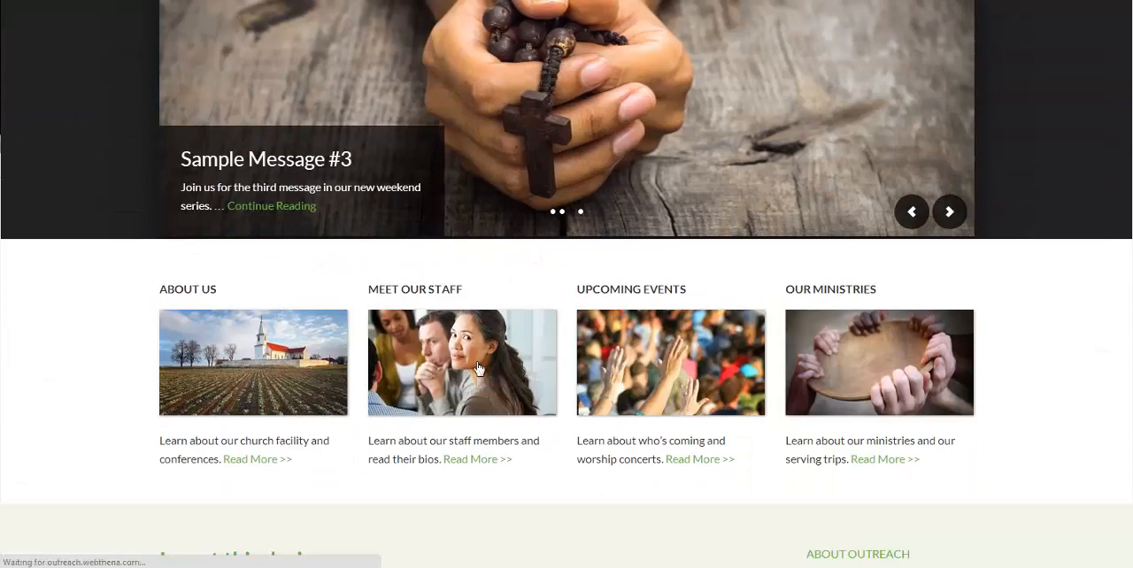
{"action": "scroll", "coordinate": [614, 291], "scroll_direction": "down", "scroll_amount": 7}
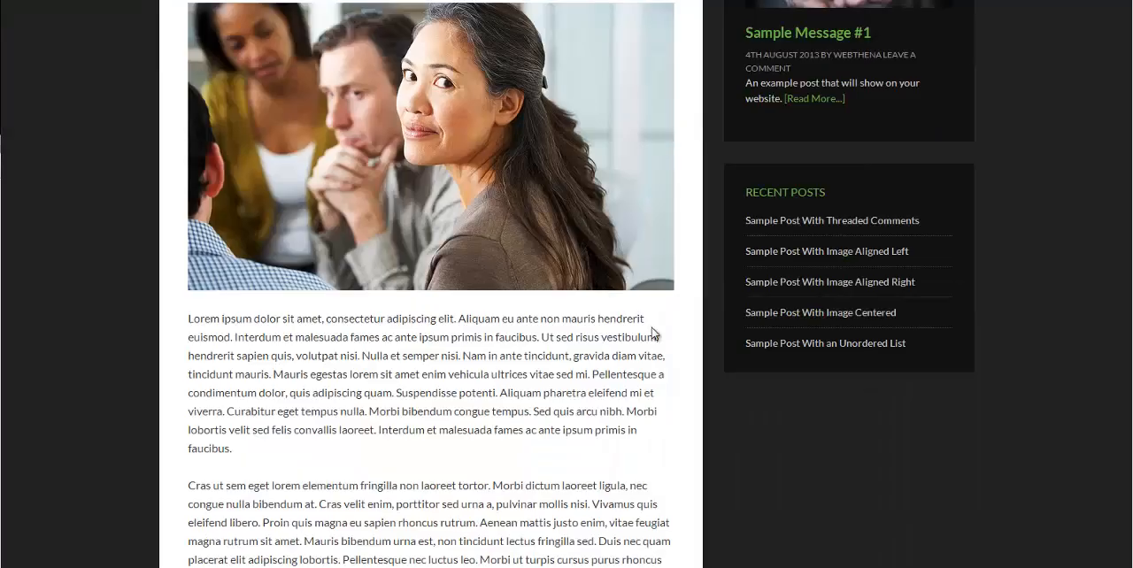
{"action": "scroll", "coordinate": [682, 374], "scroll_direction": "down", "scroll_amount": 4}
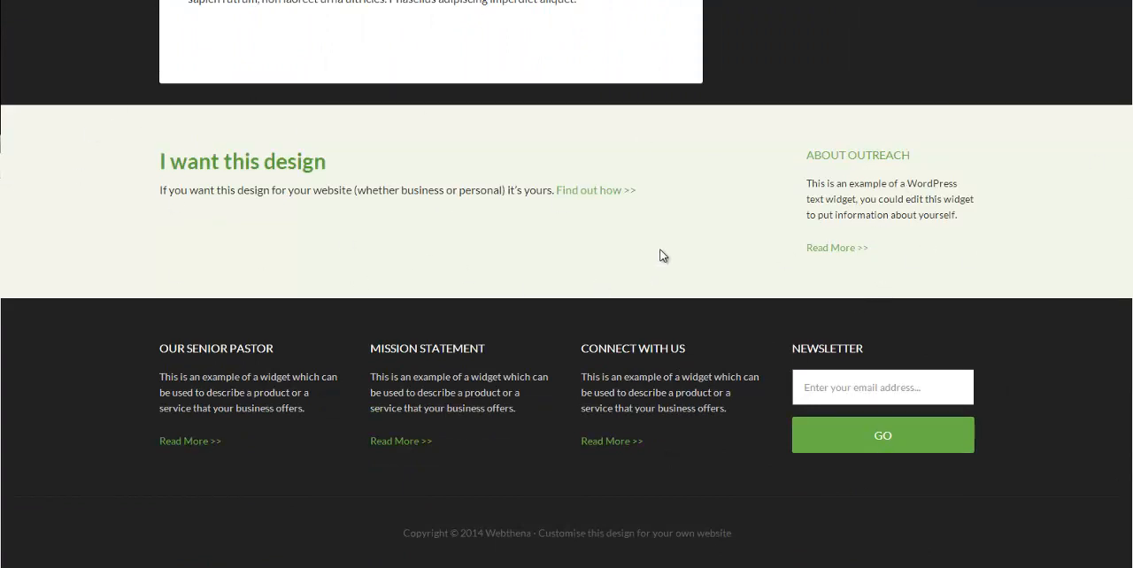
{"action": "scroll", "coordinate": [646, 273], "scroll_direction": "up", "scroll_amount": 1}
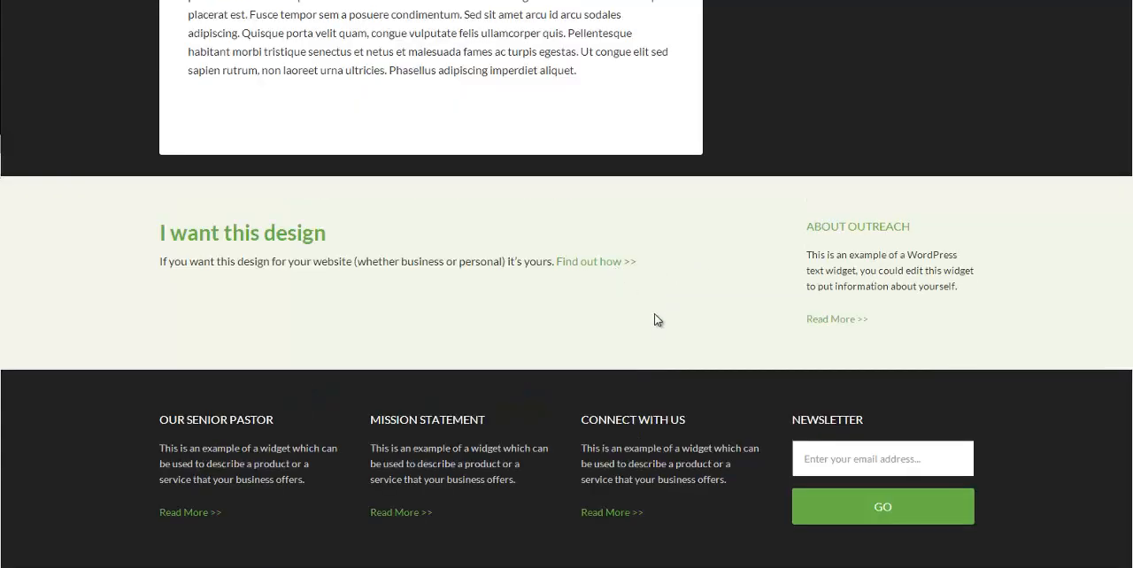
{"action": "scroll", "coordinate": [655, 319], "scroll_direction": "up", "scroll_amount": 15}
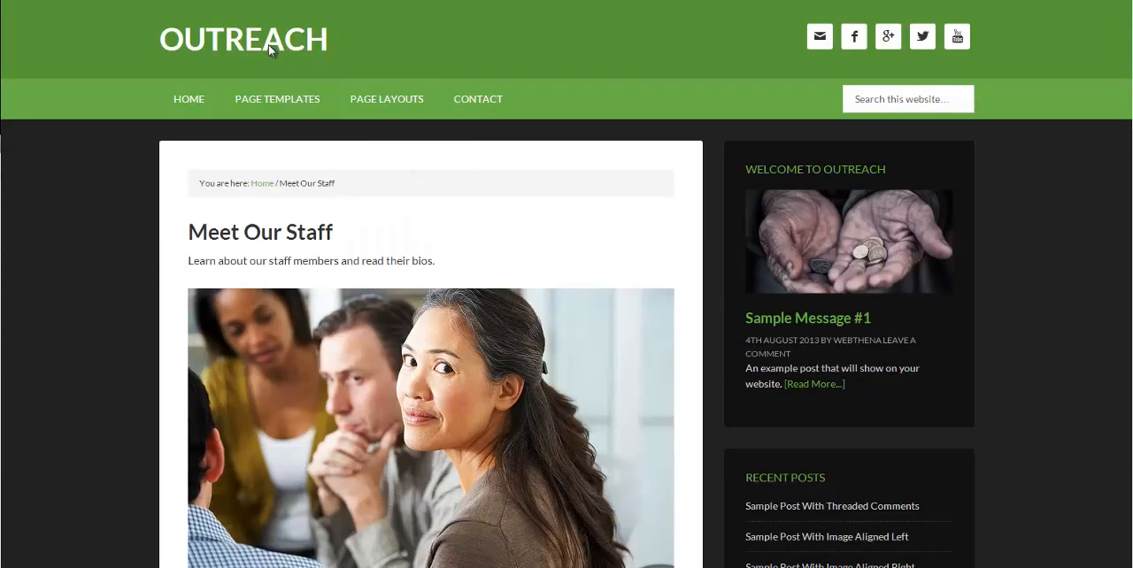
{"action": "left_click", "coordinate": [268, 44]}
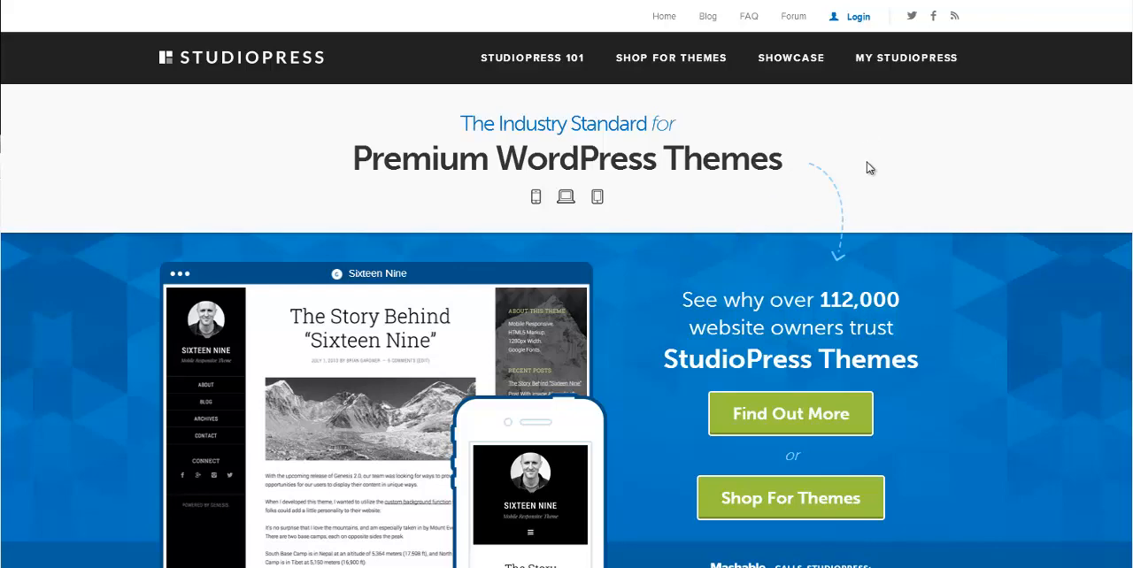
Step: Go to the My StudioPress downloads page and download the Genesis Framework theme
{"action": "left_click", "coordinate": [890, 57]}
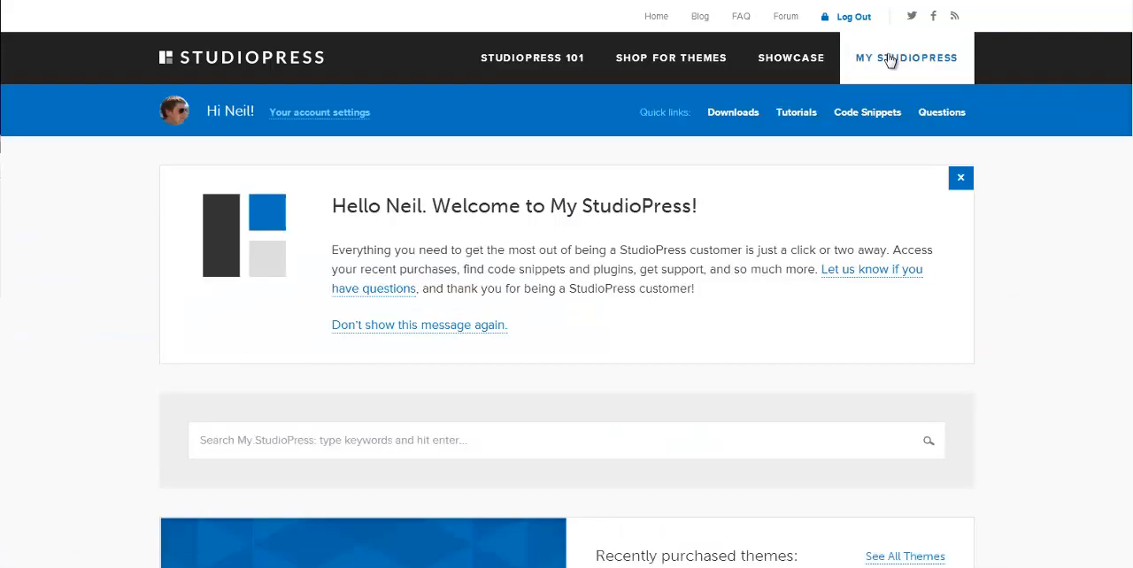
{"action": "left_click", "coordinate": [735, 116]}
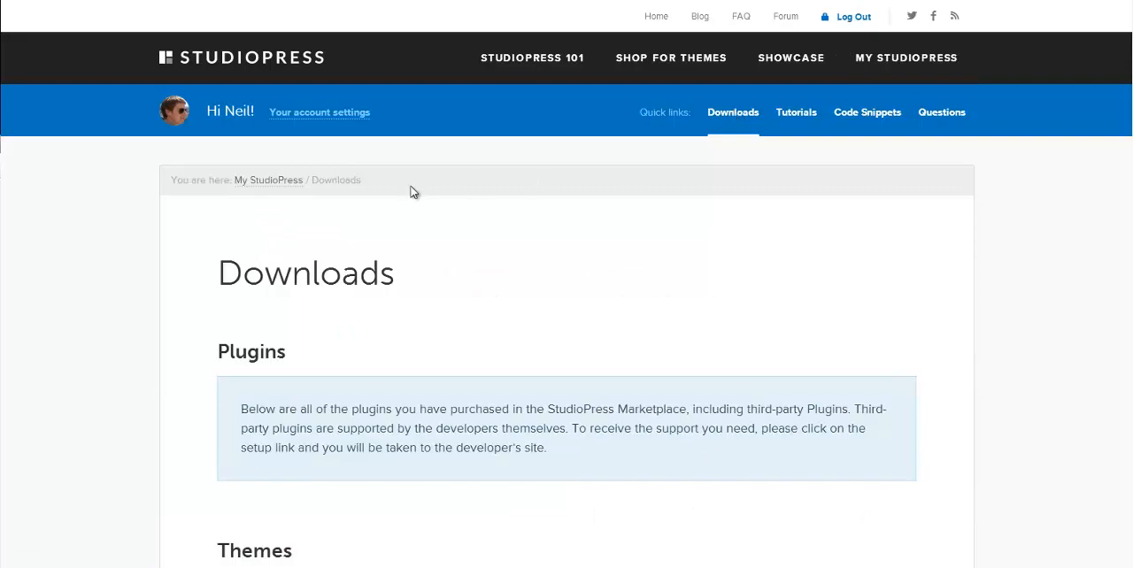
{"action": "scroll", "coordinate": [469, 190], "scroll_direction": "down", "scroll_amount": 1}
{"action": "scroll", "coordinate": [469, 190], "scroll_direction": "down", "scroll_amount": 3}
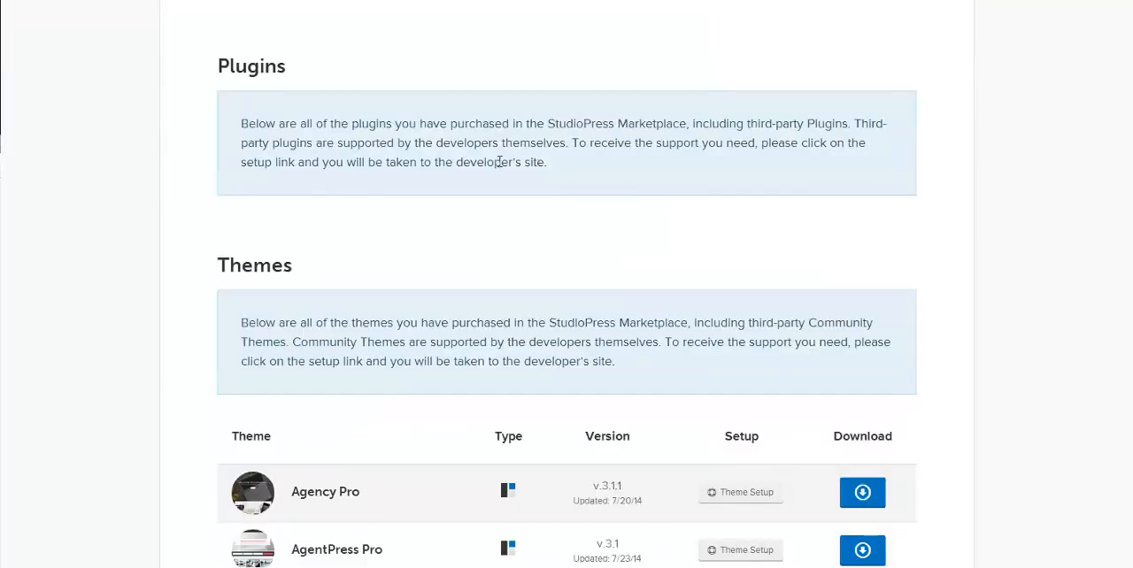
{"action": "scroll", "coordinate": [583, 139], "scroll_direction": "down", "scroll_amount": 1}
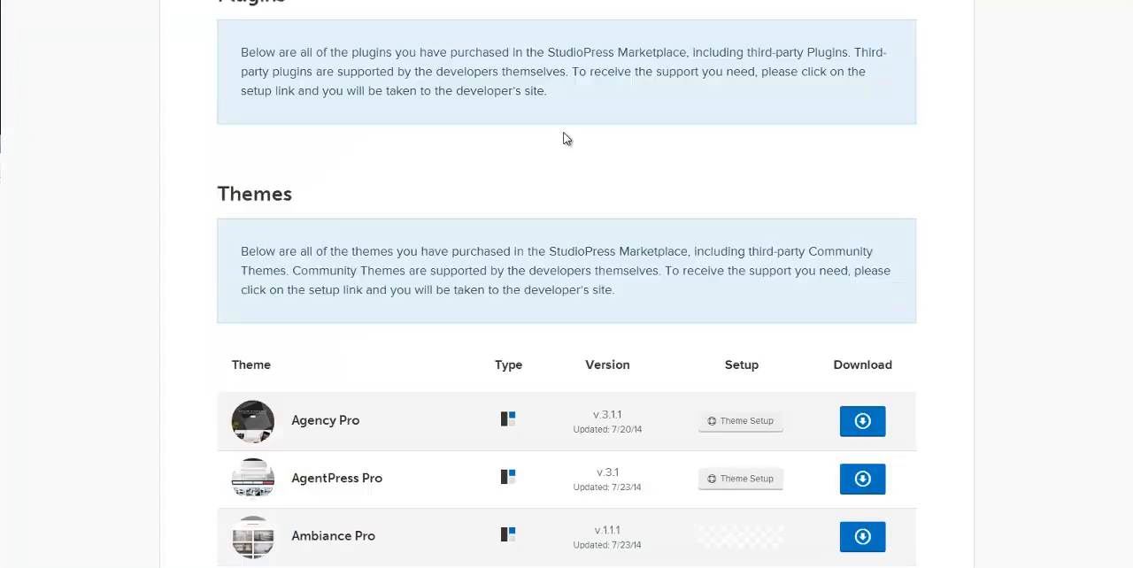
{"action": "scroll", "coordinate": [549, 139], "scroll_direction": "down", "scroll_amount": 3}
{"action": "scroll", "coordinate": [460, 173], "scroll_direction": "down", "scroll_amount": 5}
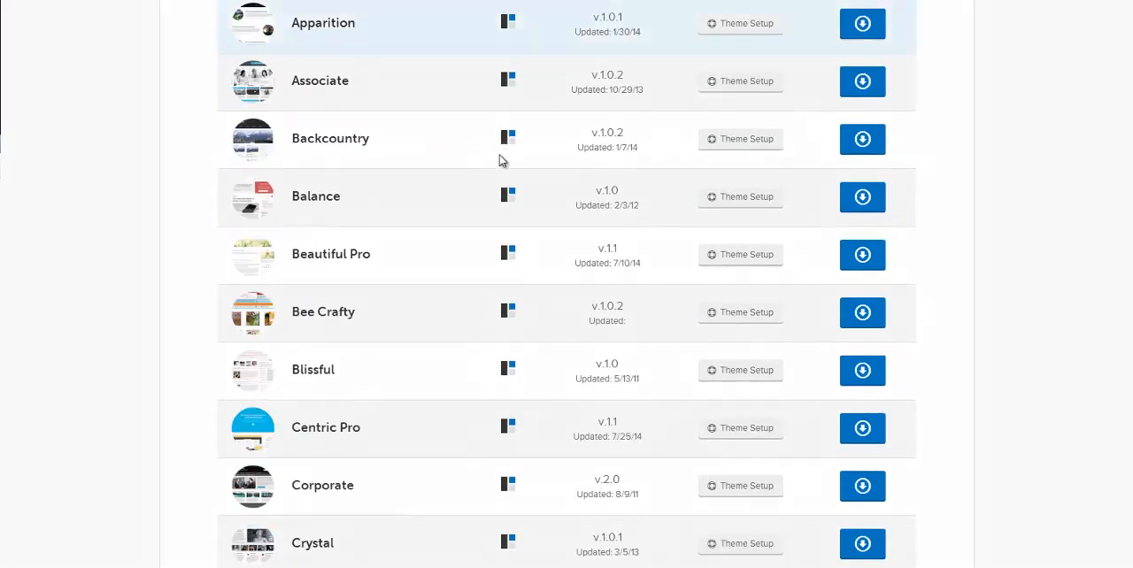
{"action": "scroll", "coordinate": [499, 160], "scroll_direction": "down", "scroll_amount": 9}
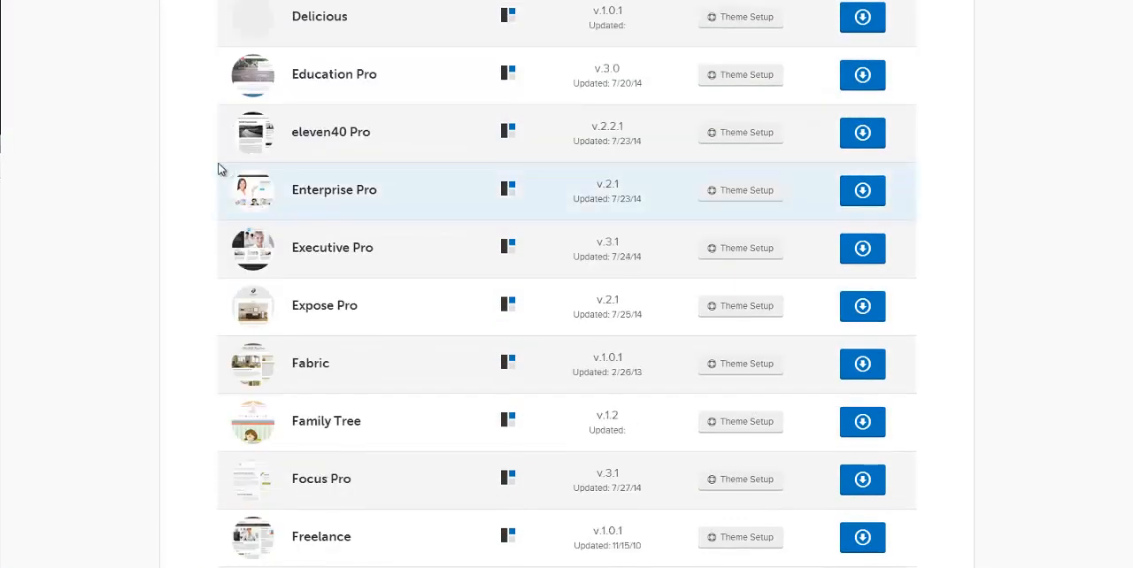
{"action": "scroll", "coordinate": [203, 169], "scroll_direction": "down", "scroll_amount": 5}
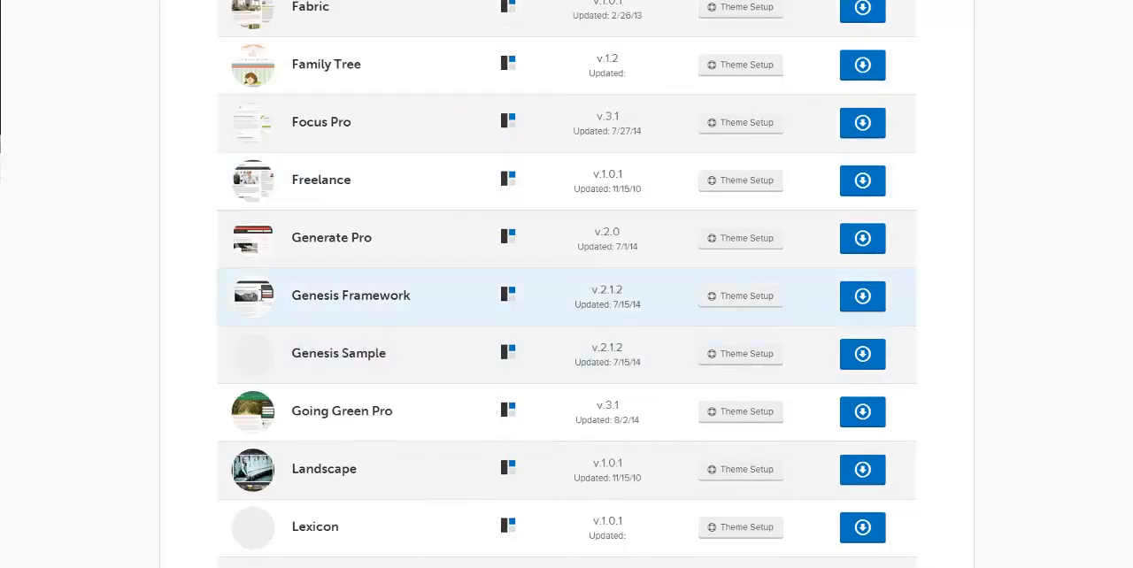
{"action": "left_click", "coordinate": [863, 300]}
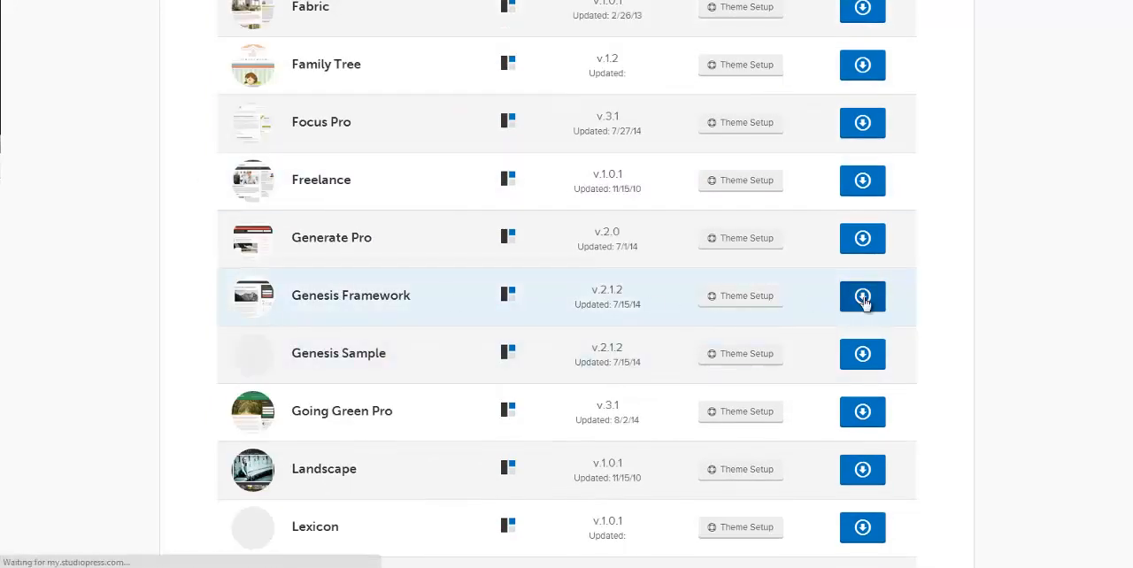
Step: Download the Outreach Pro theme from the list of purchased themes
{"action": "scroll", "coordinate": [197, 208], "scroll_direction": "down", "scroll_amount": 1}
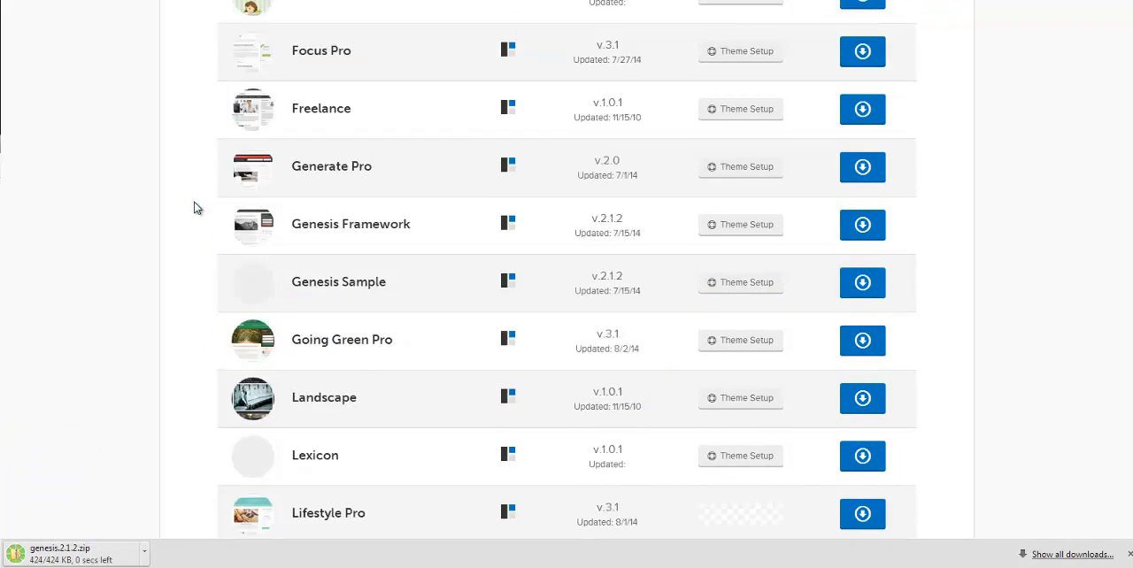
{"action": "scroll", "coordinate": [197, 208], "scroll_direction": "down", "scroll_amount": 10}
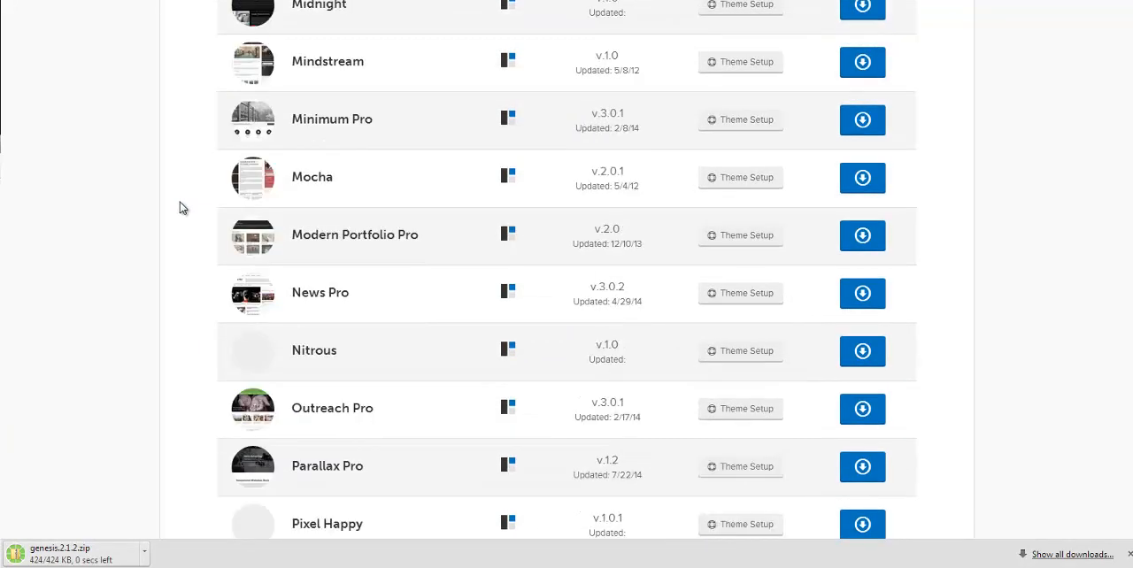
{"action": "scroll", "coordinate": [181, 213], "scroll_direction": "down", "scroll_amount": 1}
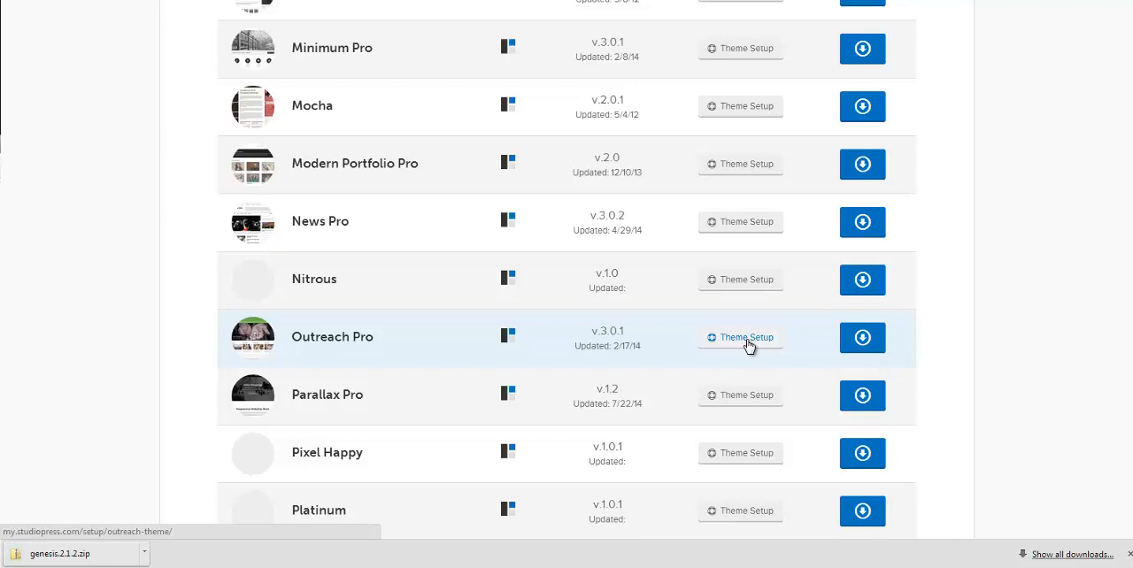
{"action": "left_click", "coordinate": [866, 341]}
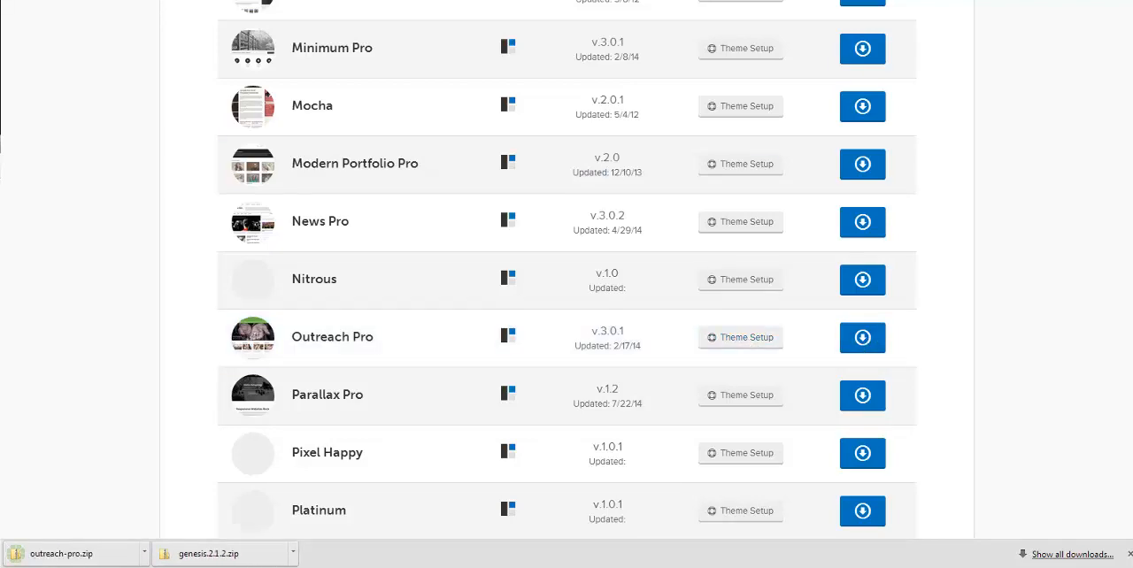
Step: Switch to the local Outreach WordPress site's dashboard and open the upload form for adding a theme
{"action": "key", "text": "ctrl+Tab"}
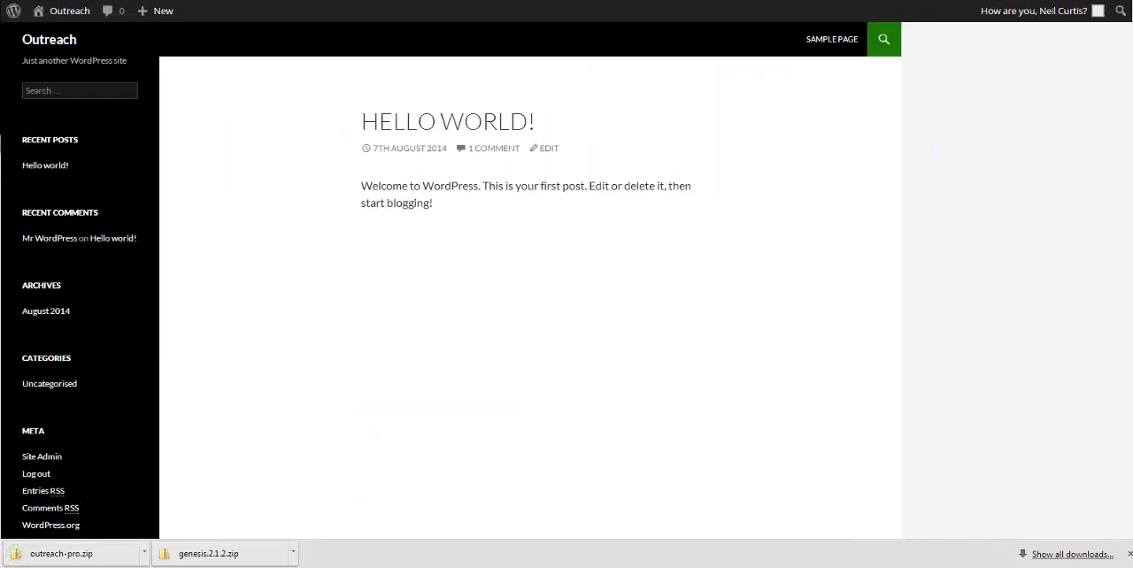
{"action": "left_click", "coordinate": [76, 18]}
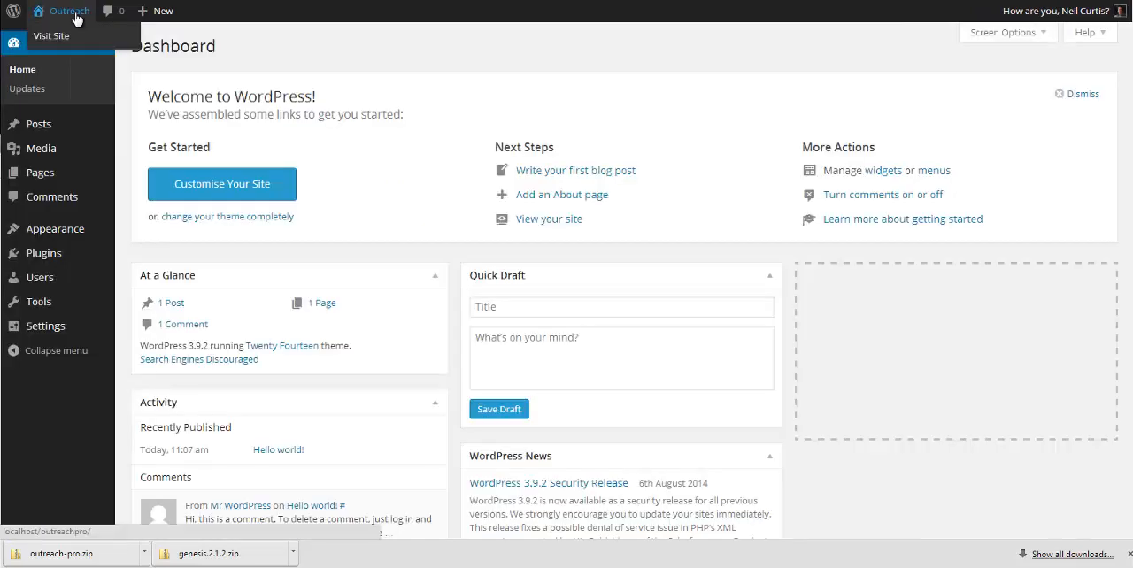
{"action": "mouse_move", "coordinate": [86, 231]}
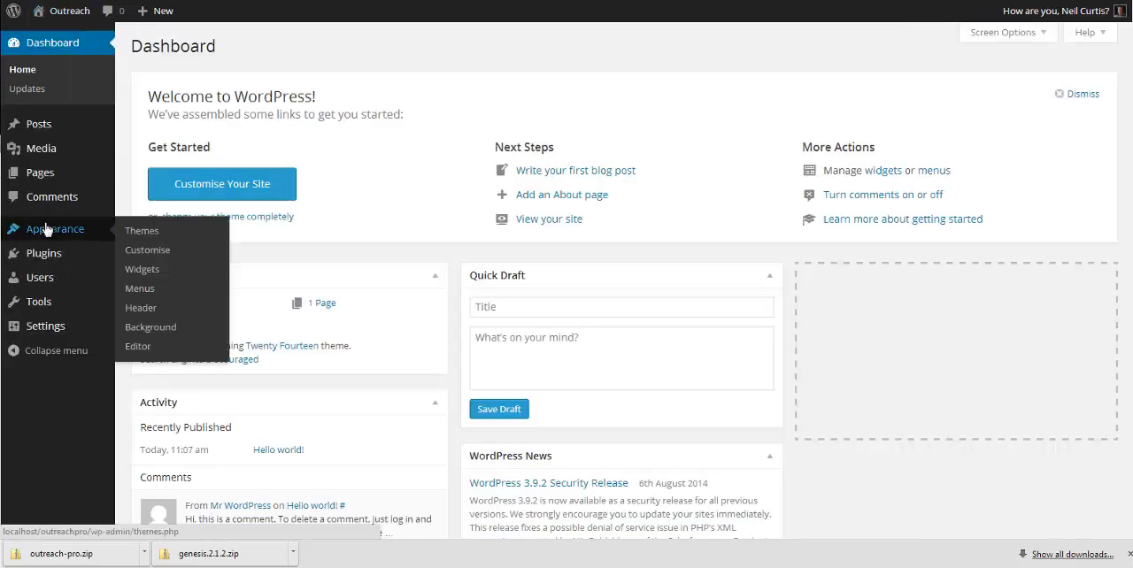
{"action": "left_click", "coordinate": [148, 236]}
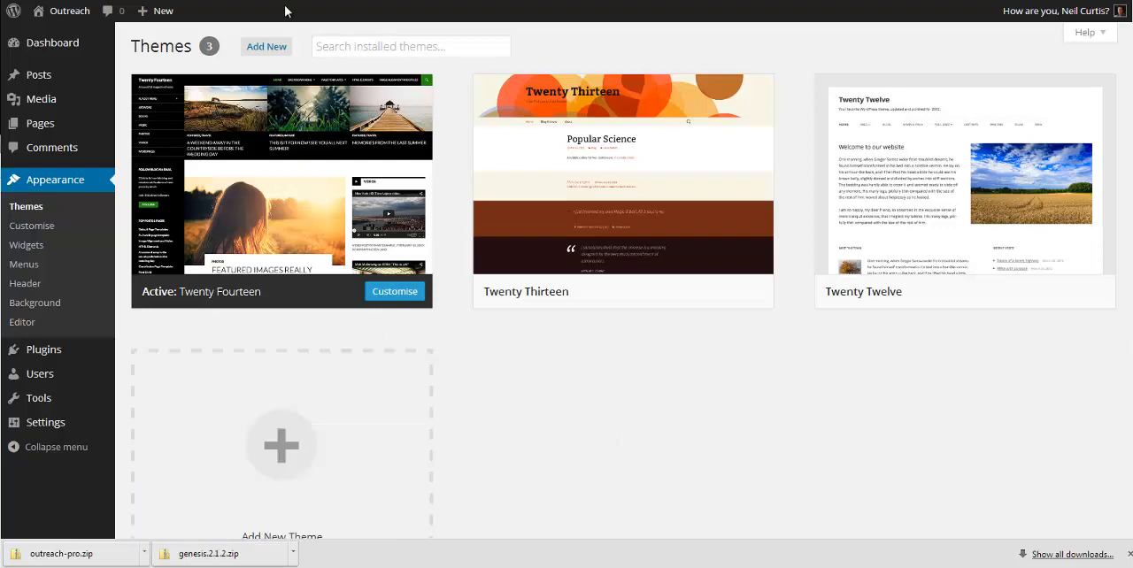
{"action": "left_click", "coordinate": [284, 451]}
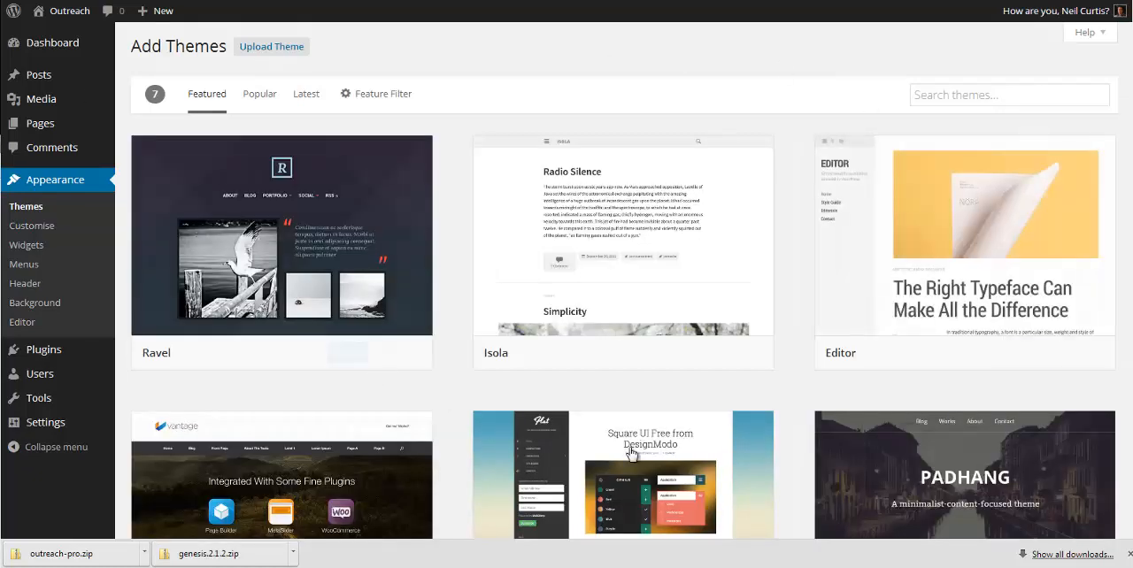
{"action": "left_click", "coordinate": [273, 49]}
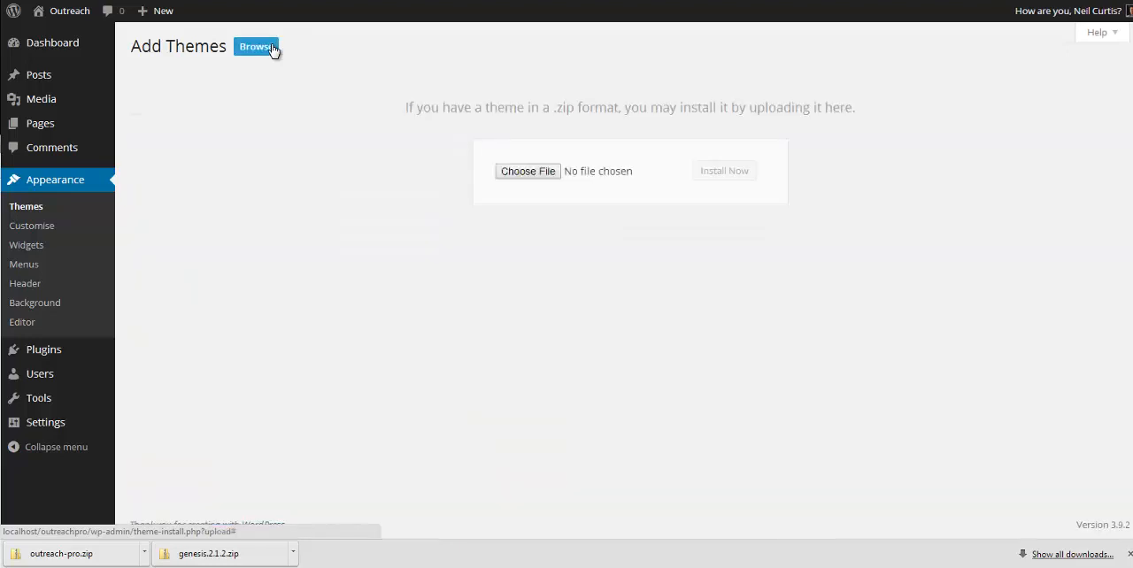
Step: Upload genesis.2.1.2.zip from the Downloads folder and install it as a theme
{"action": "left_click", "coordinate": [544, 172]}
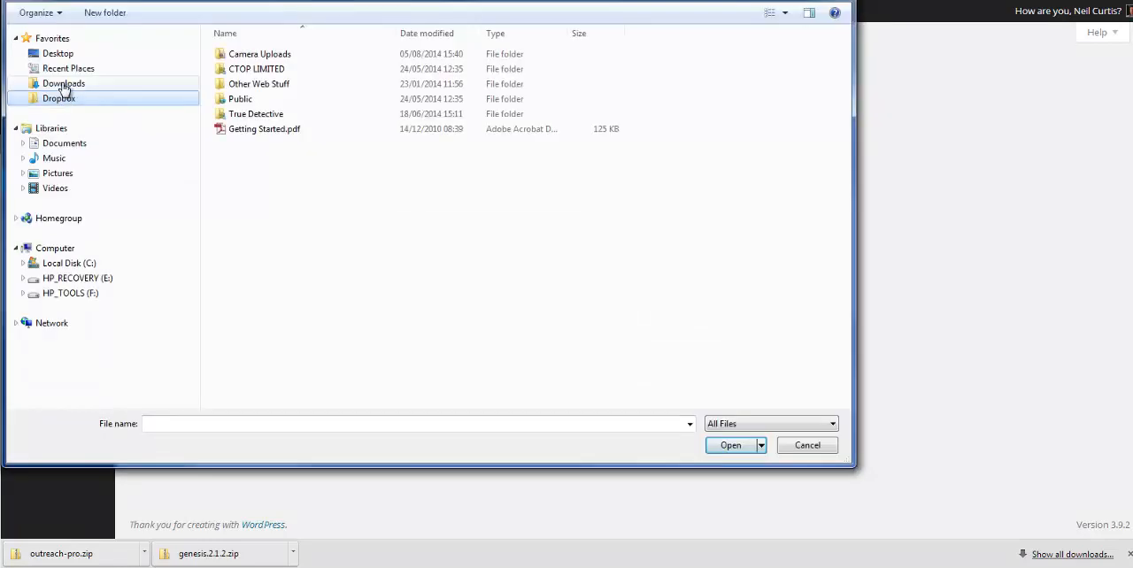
{"action": "left_click", "coordinate": [64, 85]}
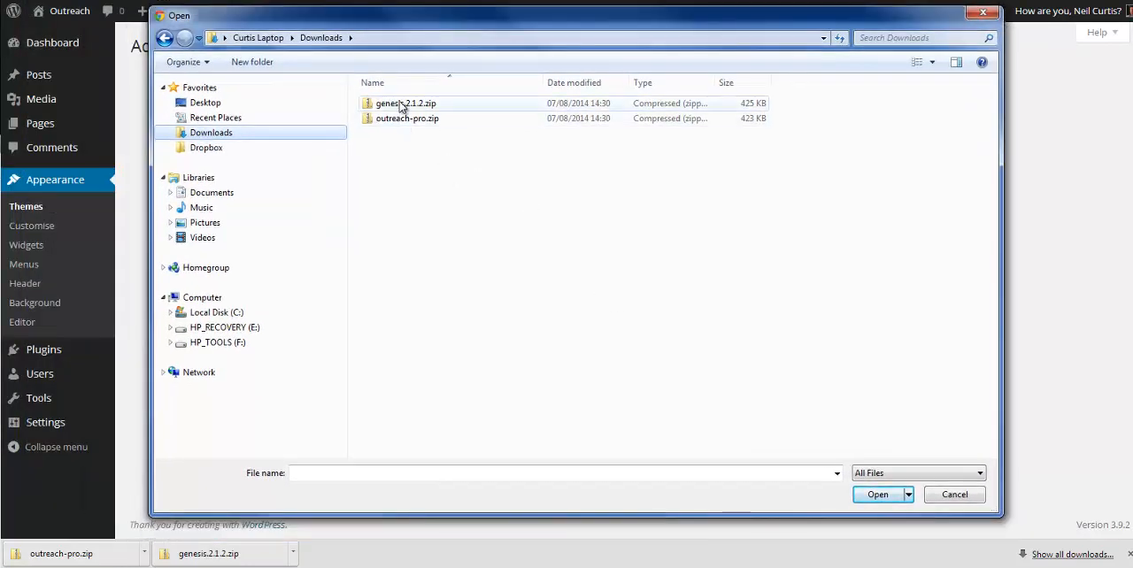
{"action": "left_click", "coordinate": [405, 105]}
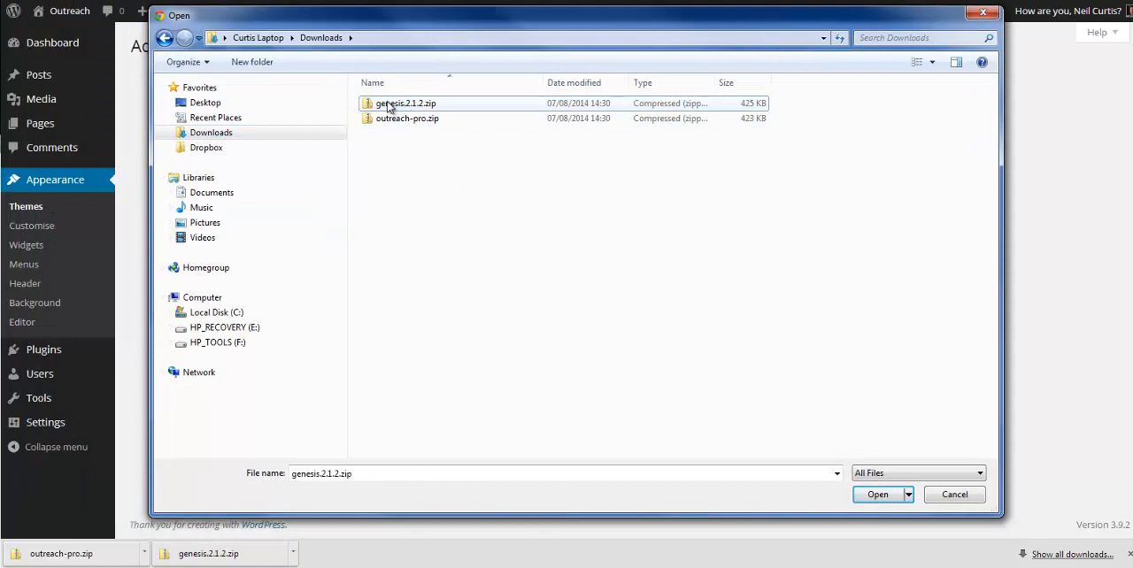
{"action": "left_click", "coordinate": [889, 495]}
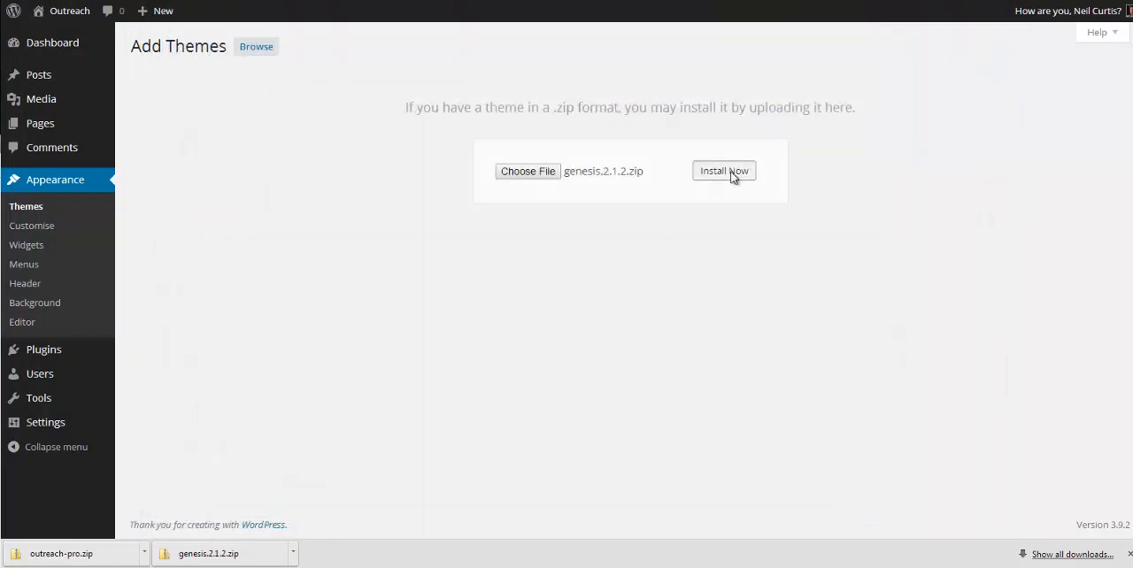
{"action": "left_click", "coordinate": [732, 177]}
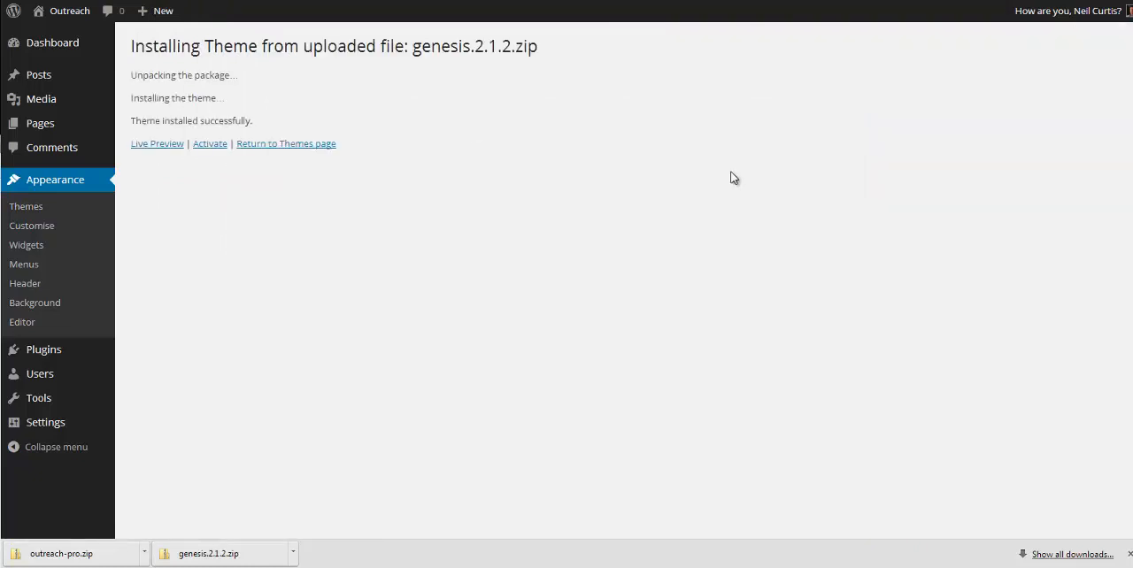
Step: Add another theme by uploading outreach-pro.zip from the Downloads folder and installing it
{"action": "left_click", "coordinate": [297, 145]}
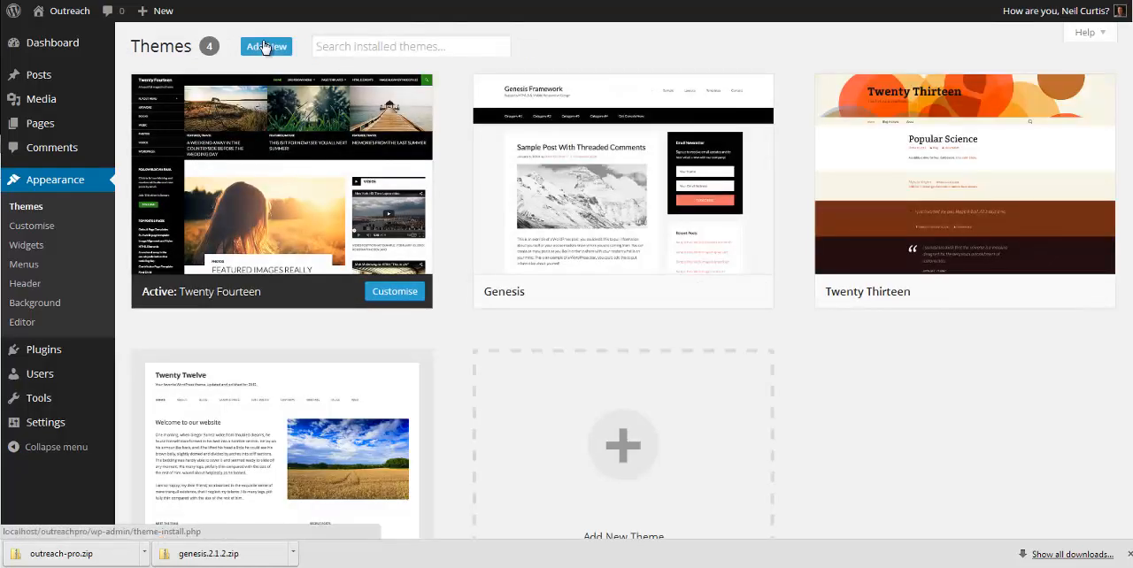
{"action": "left_click", "coordinate": [263, 44]}
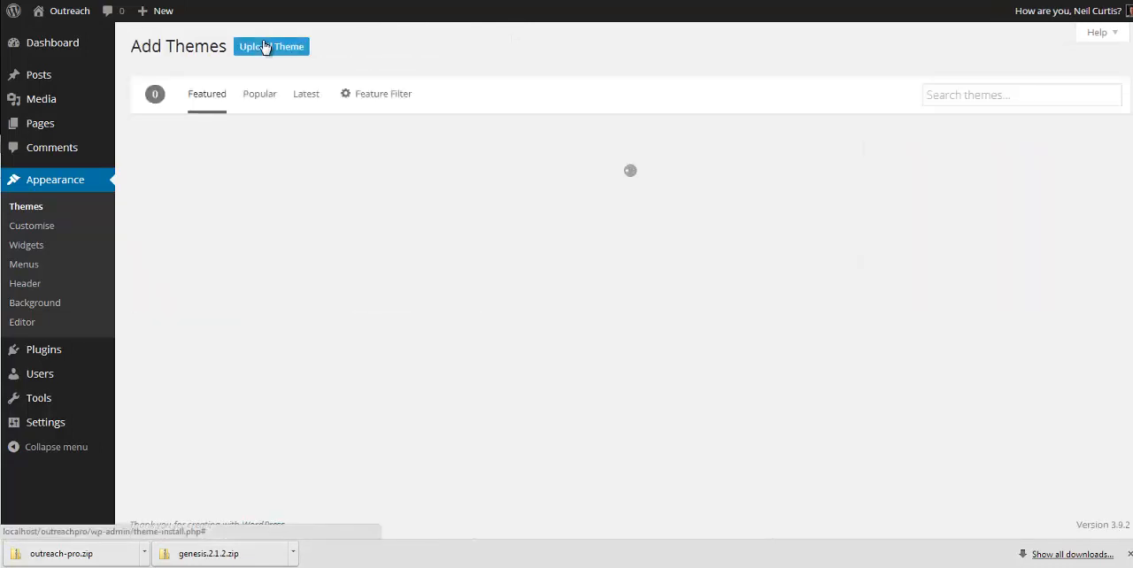
{"action": "left_click", "coordinate": [264, 47]}
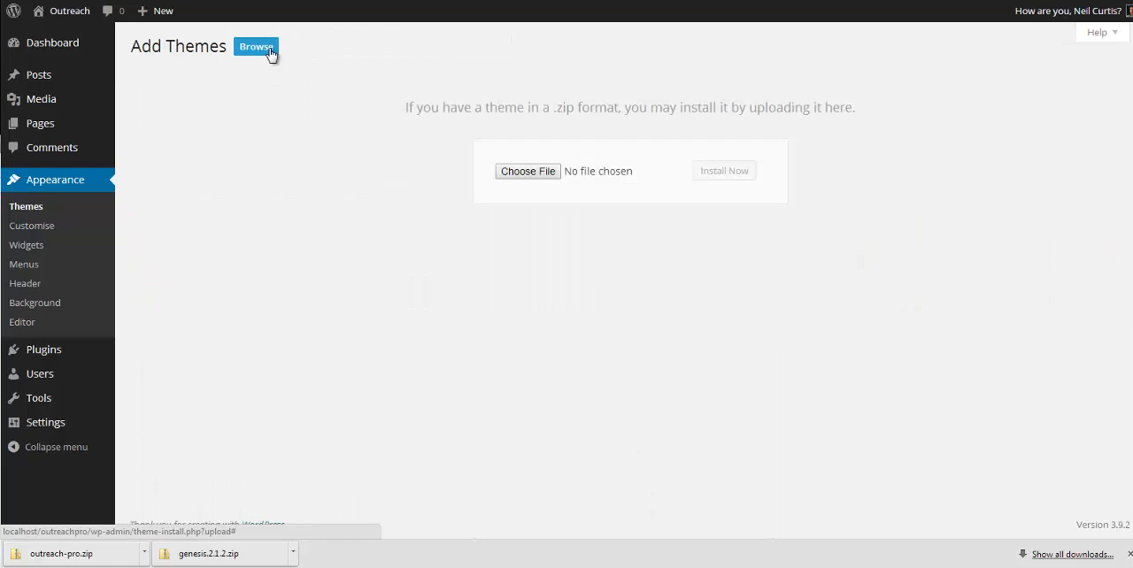
{"action": "left_click", "coordinate": [527, 171]}
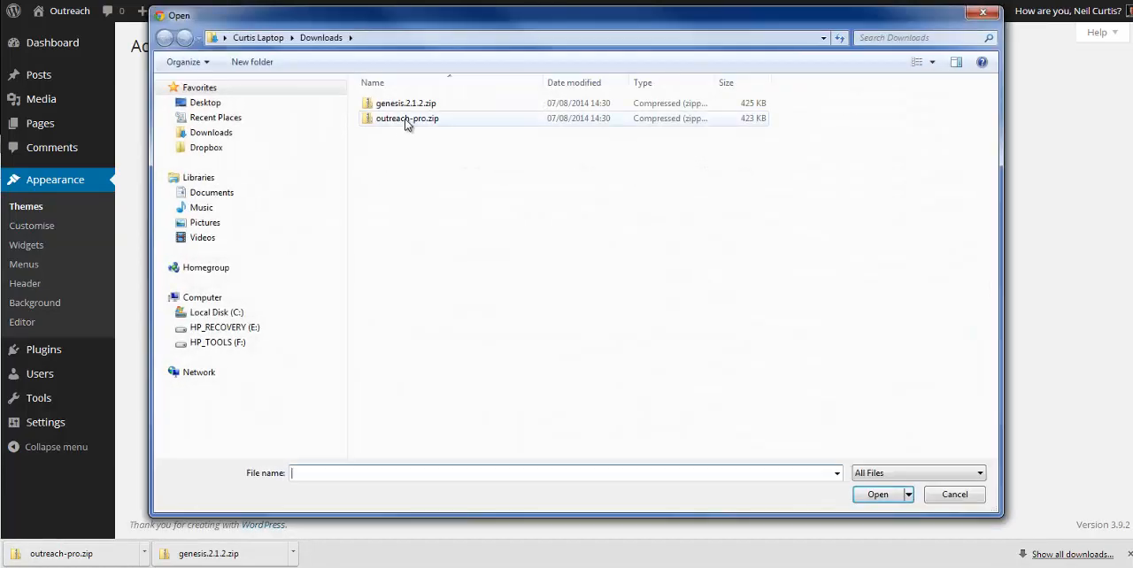
{"action": "left_click", "coordinate": [403, 118]}
{"action": "left_click", "coordinate": [877, 494]}
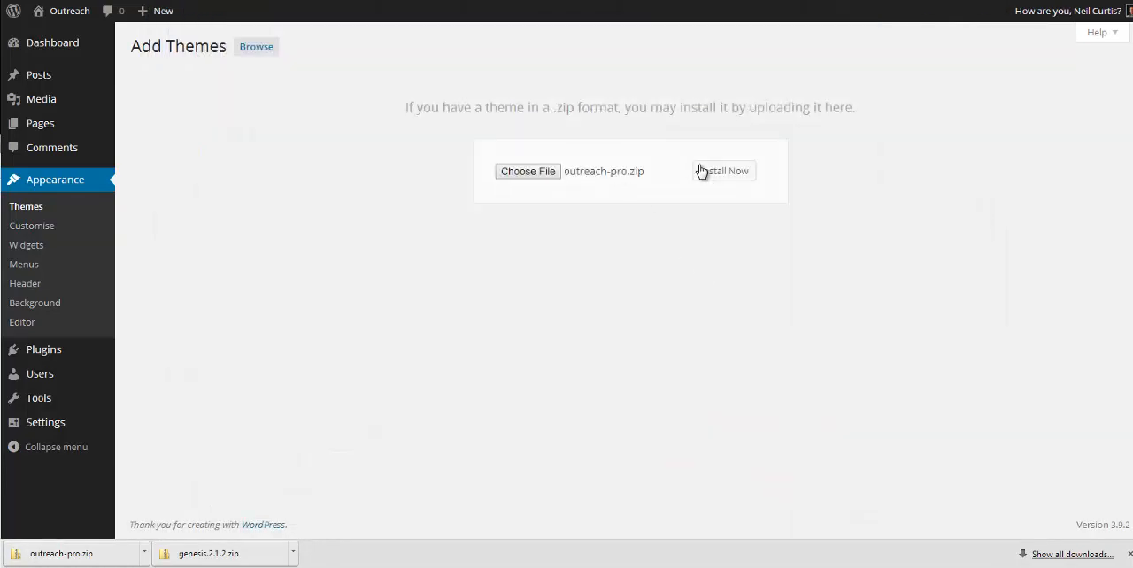
{"action": "left_click", "coordinate": [722, 174]}
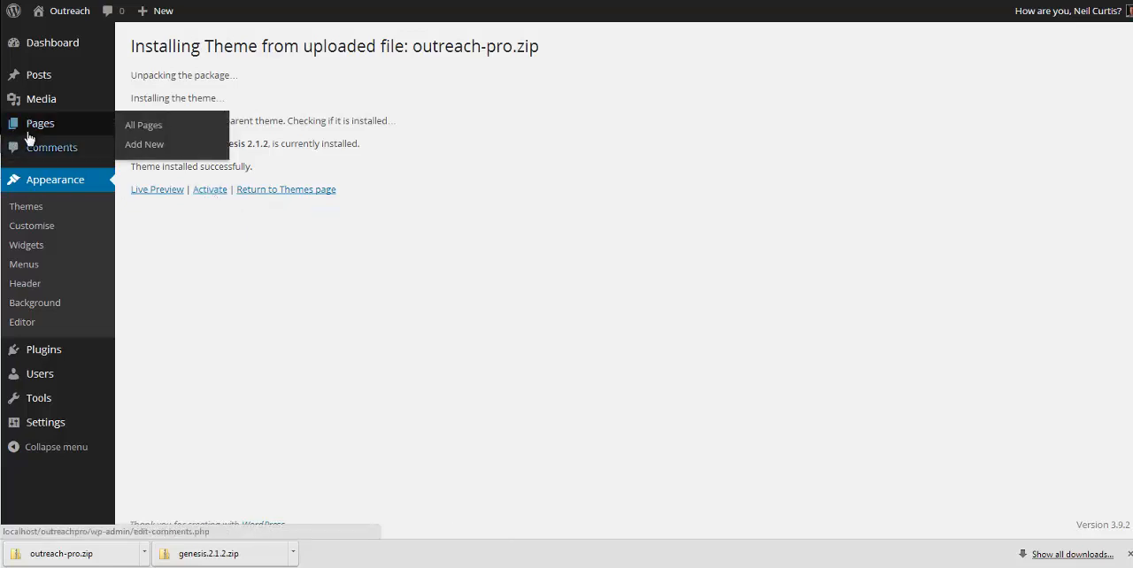
Step: Activate the Outreach Pro theme and open the site's front page
{"action": "left_click", "coordinate": [213, 192]}
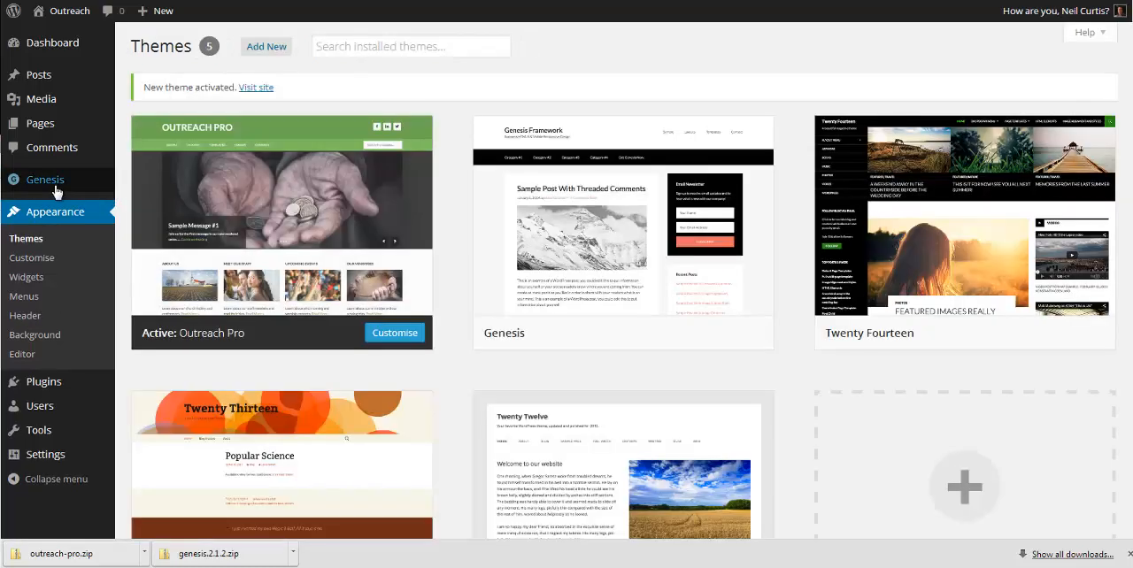
{"action": "mouse_move", "coordinate": [69, 186]}
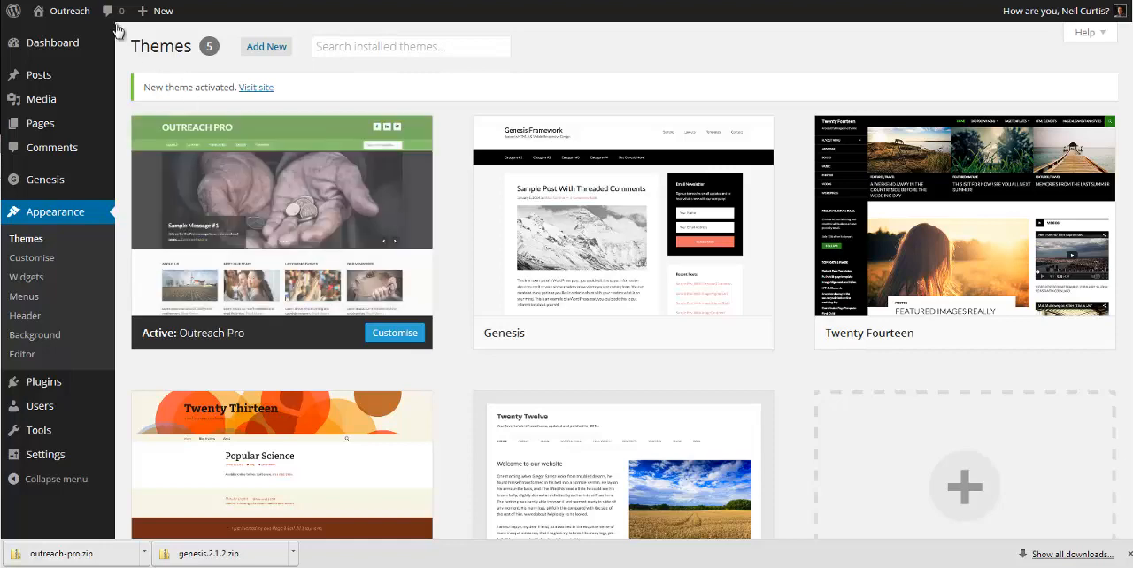
{"action": "left_click", "coordinate": [64, 10]}
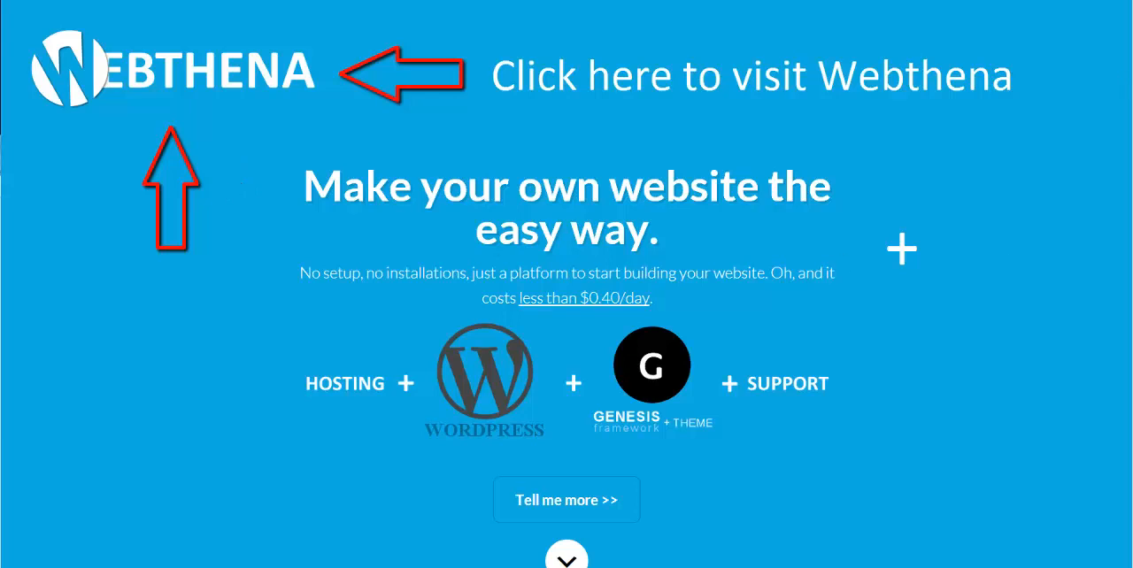
Step: Look through the Webthena homepage and its Tell me more page, including the package pricing
{"action": "scroll", "coordinate": [1129, 142], "scroll_direction": "down", "scroll_amount": 3}
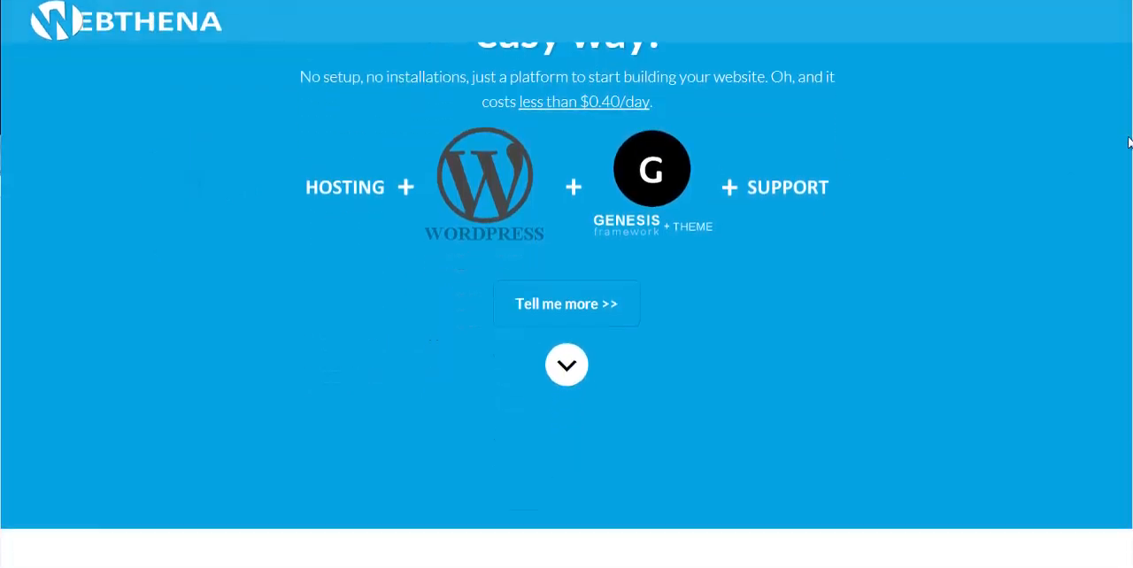
{"action": "scroll", "coordinate": [1130, 142], "scroll_direction": "down", "scroll_amount": 8}
{"action": "scroll", "coordinate": [1124, 84], "scroll_direction": "up", "scroll_amount": 6}
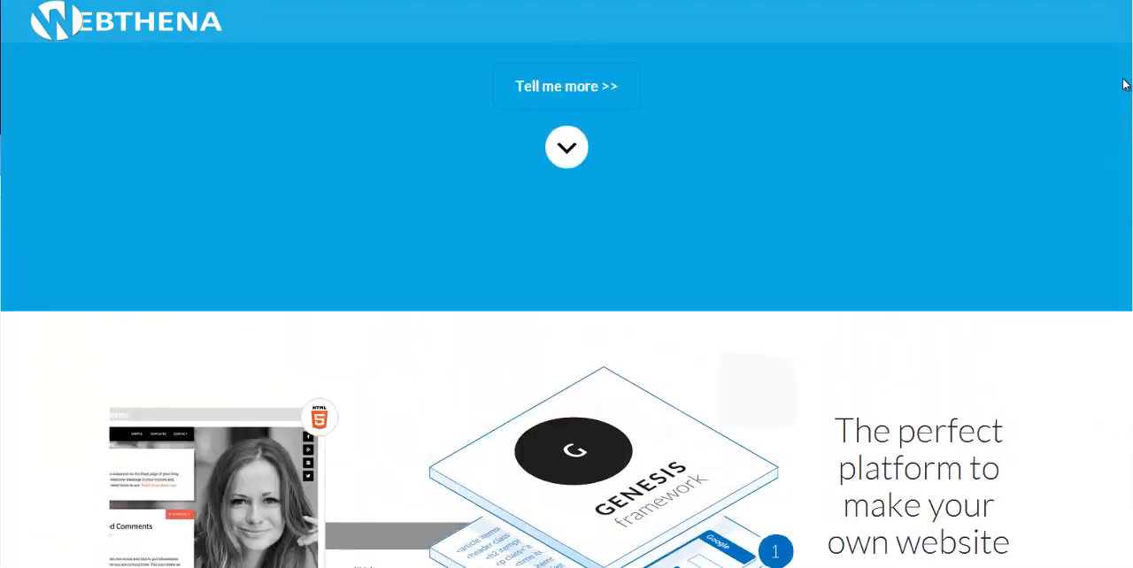
{"action": "scroll", "coordinate": [1124, 84], "scroll_direction": "up", "scroll_amount": 6}
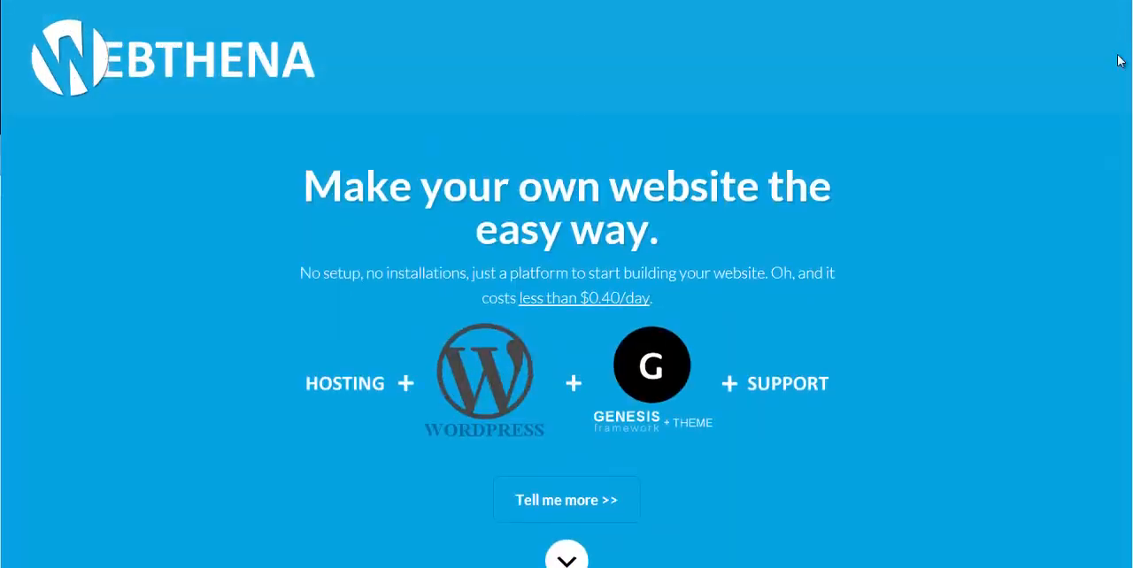
{"action": "left_click", "coordinate": [565, 501]}
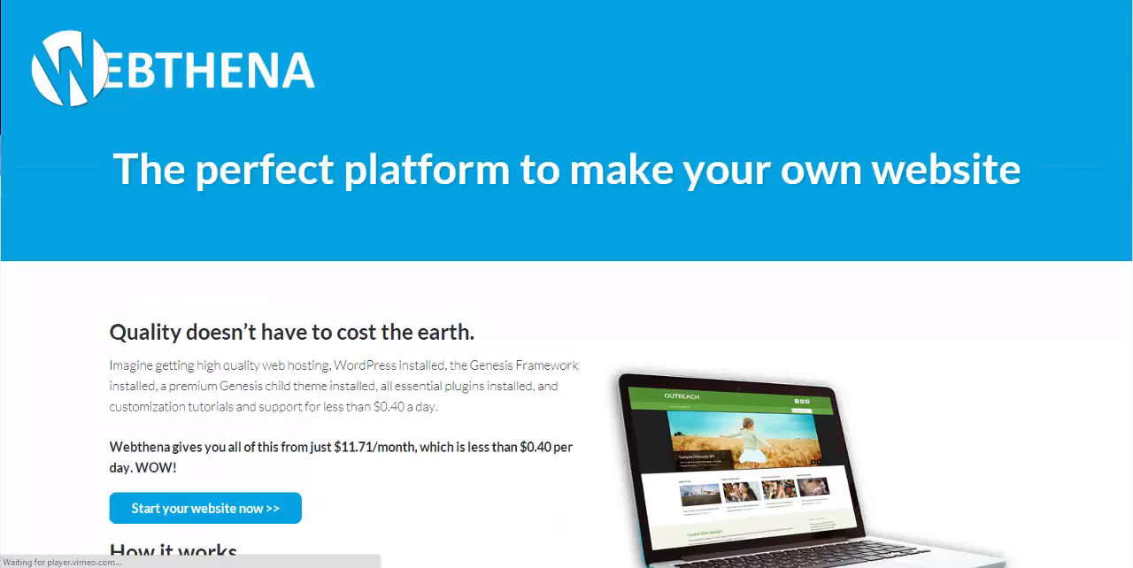
{"action": "scroll", "coordinate": [1130, 142], "scroll_direction": "down", "scroll_amount": 15}
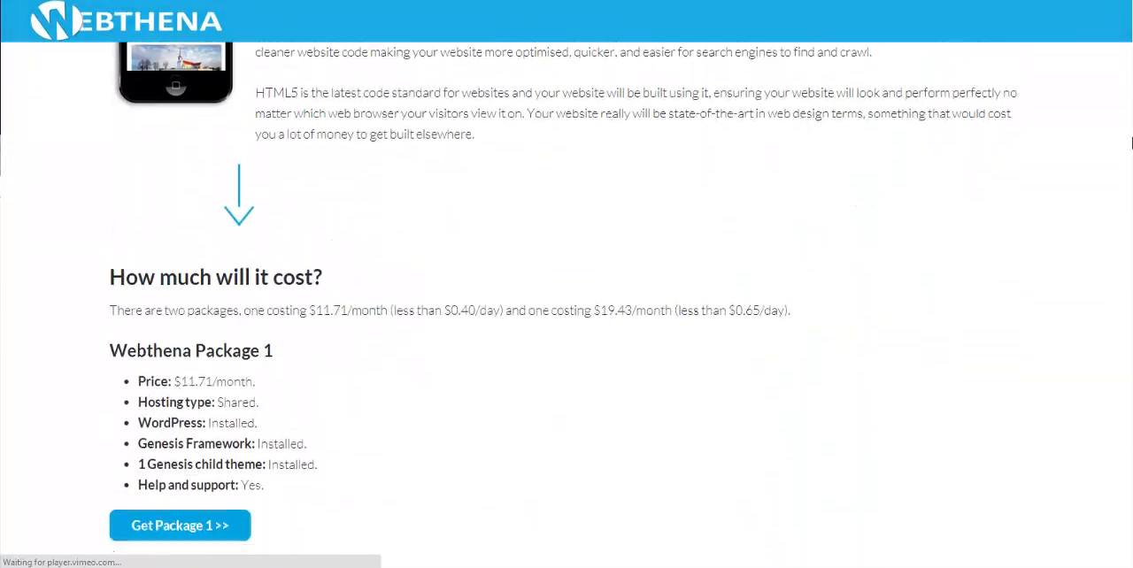
{"action": "scroll", "coordinate": [1130, 142], "scroll_direction": "down", "scroll_amount": 10}
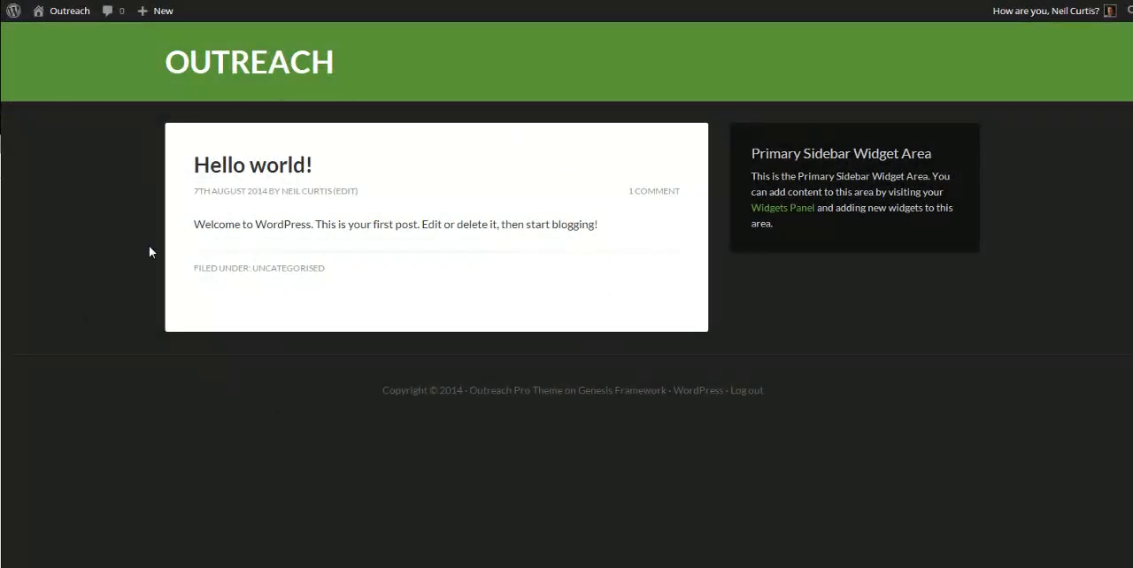
Step: Return from the Outreach front page to the dashboard, move the "Hello world!" post to the bin and delete it permanently
{"action": "left_click", "coordinate": [60, 12]}
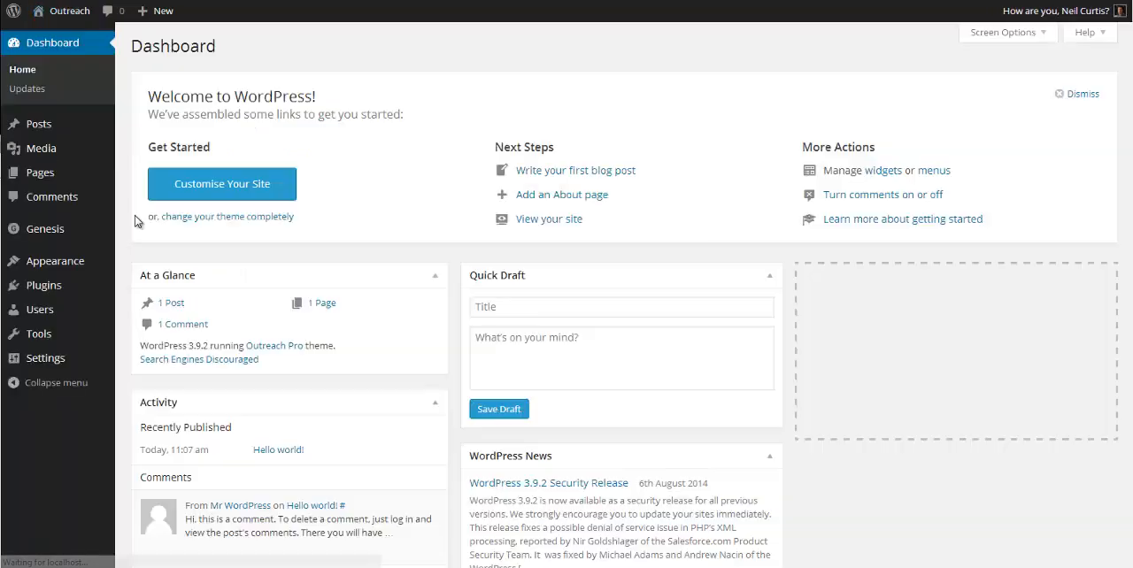
{"action": "scroll", "coordinate": [196, 253], "scroll_direction": "down", "scroll_amount": 3}
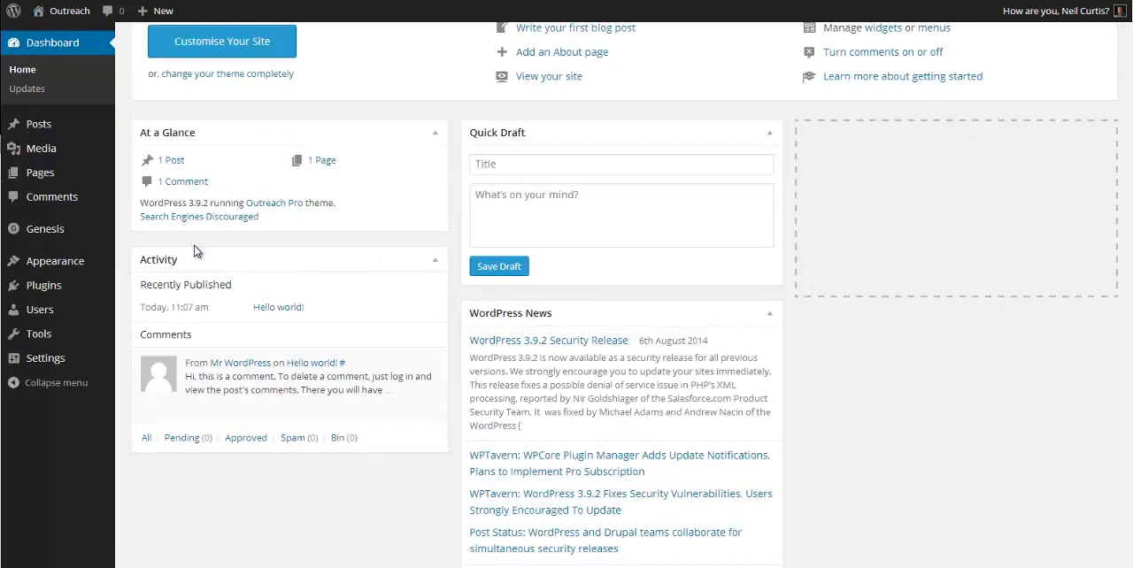
{"action": "scroll", "coordinate": [169, 237], "scroll_direction": "up", "scroll_amount": 3}
{"action": "mouse_move", "coordinate": [35, 122]}
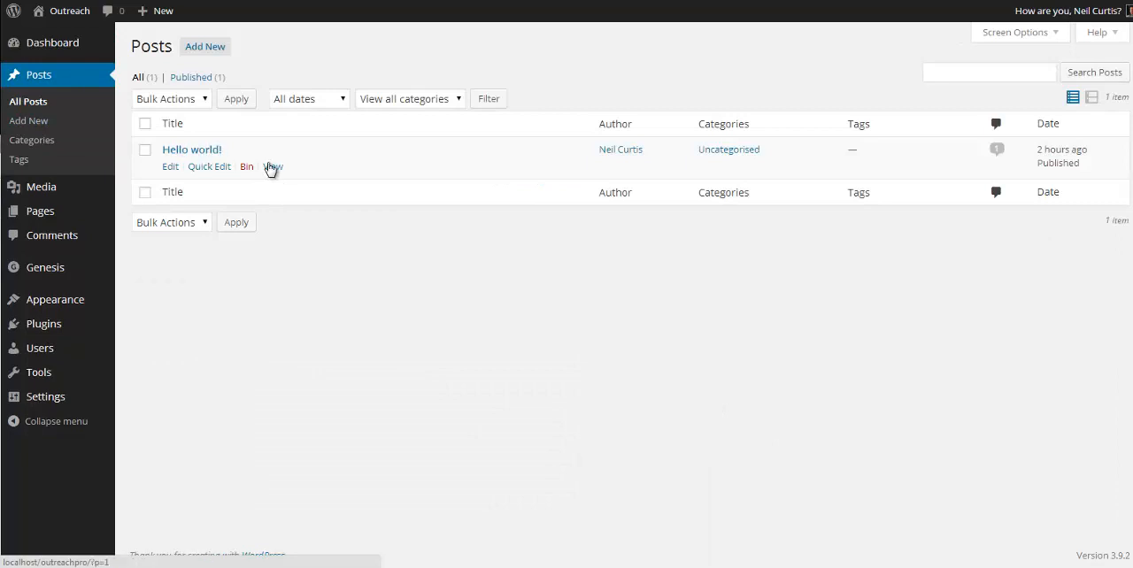
{"action": "left_click", "coordinate": [247, 169]}
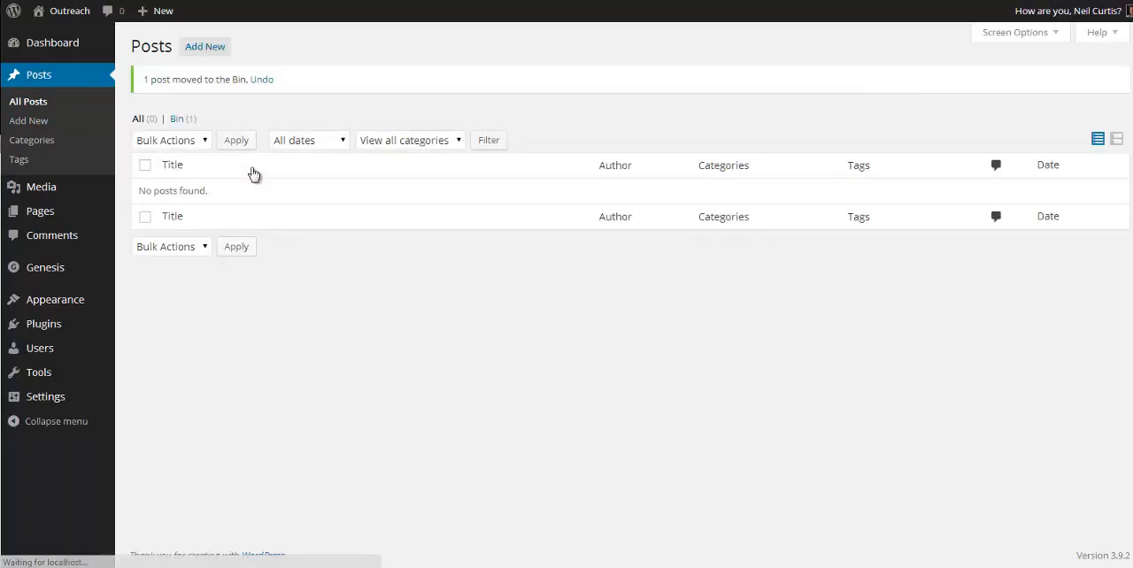
{"action": "left_click", "coordinate": [179, 122]}
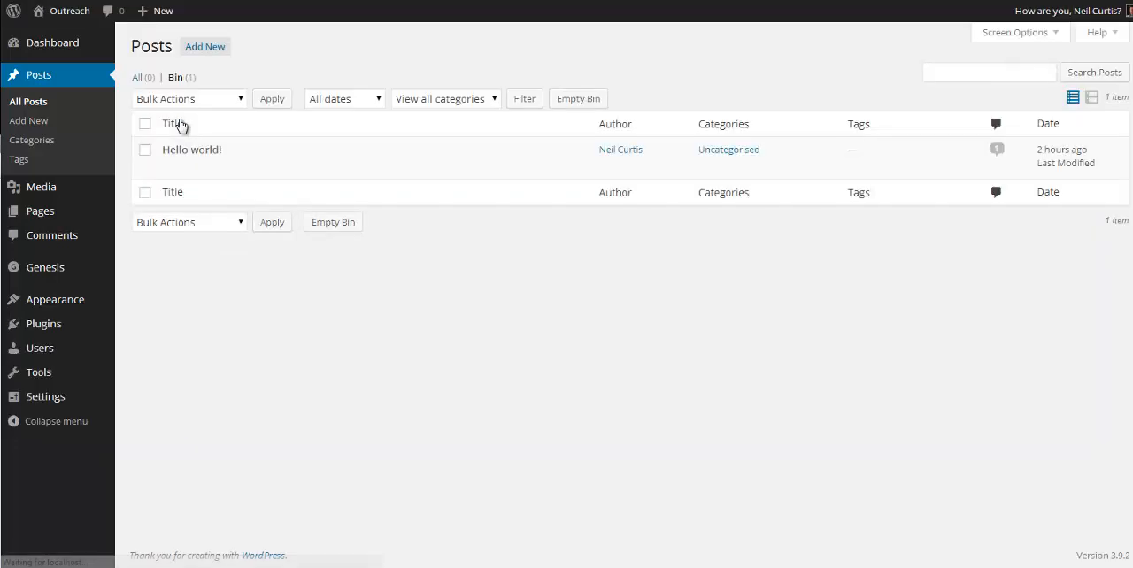
{"action": "left_click", "coordinate": [256, 170]}
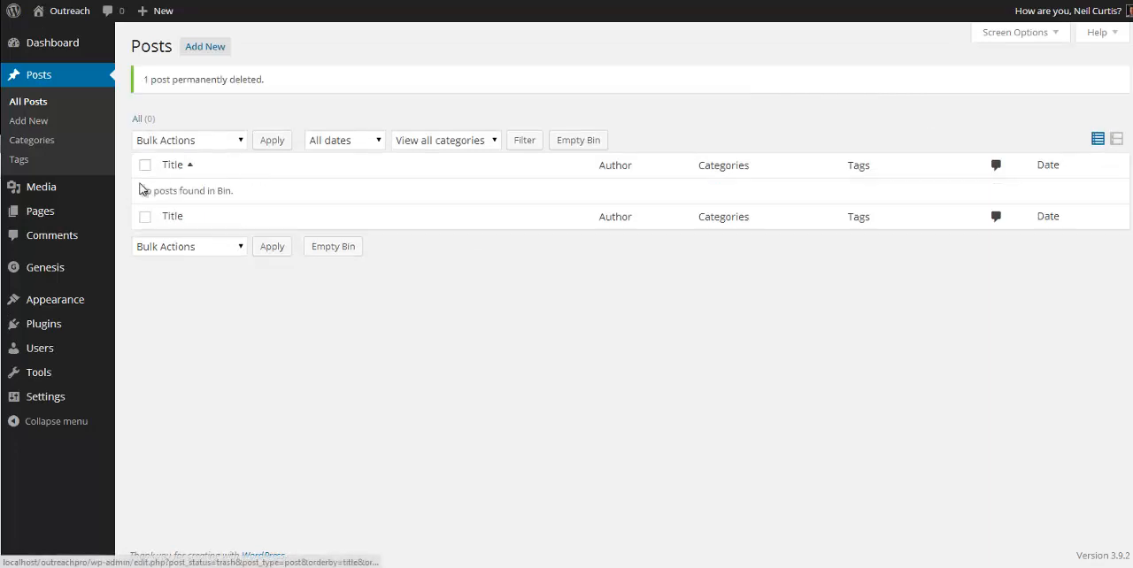
Step: Move the Sample Page to the bin in the pages list and delete it permanently
{"action": "mouse_move", "coordinate": [40, 220]}
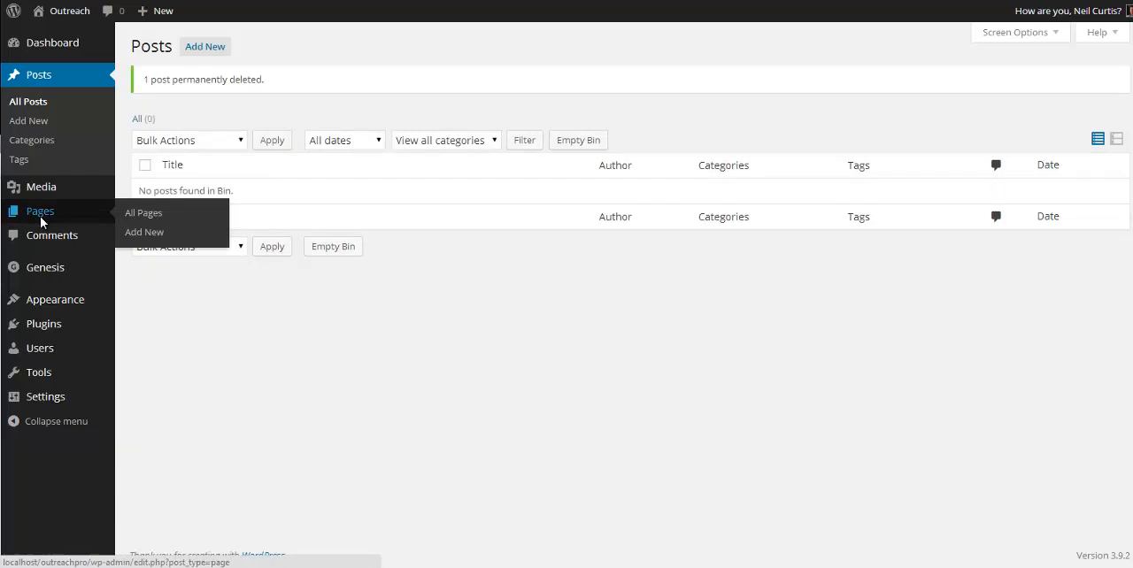
{"action": "left_click", "coordinate": [49, 221]}
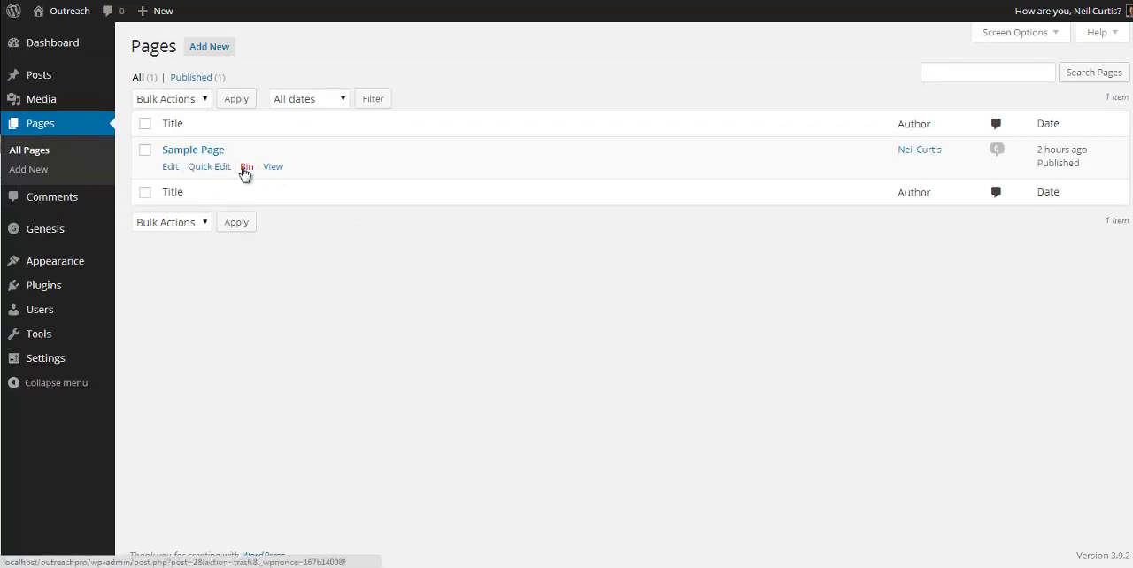
{"action": "left_click", "coordinate": [245, 171]}
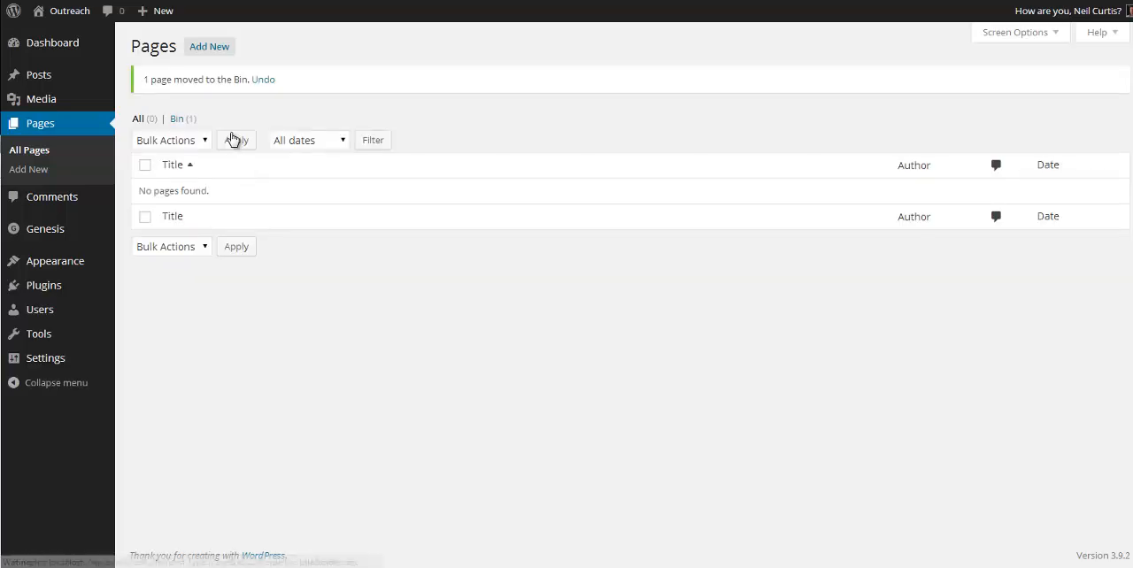
{"action": "left_click", "coordinate": [183, 121]}
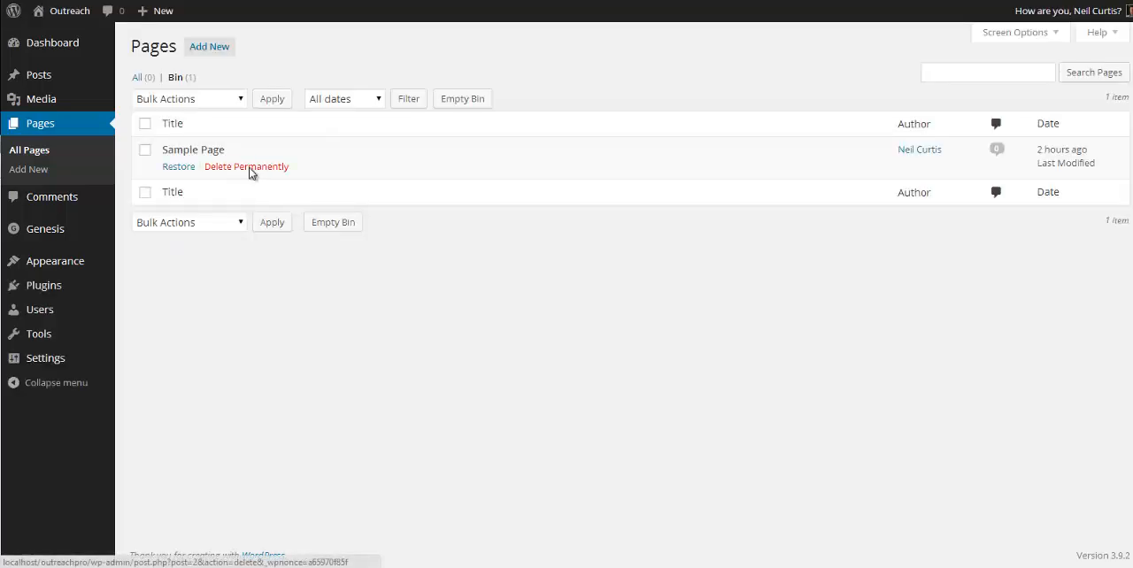
{"action": "left_click", "coordinate": [249, 170]}
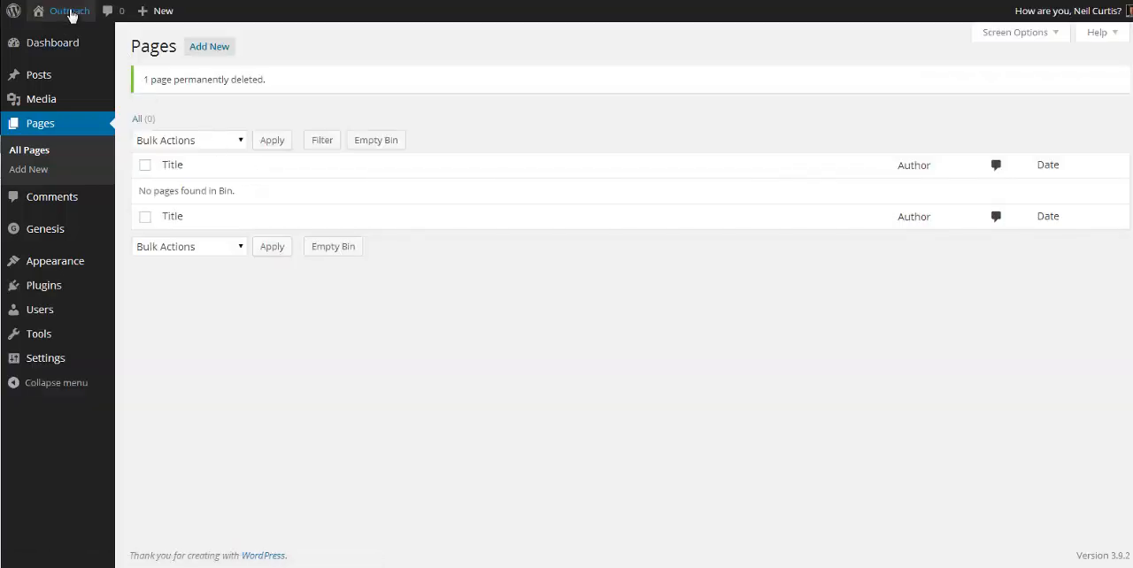
Step: View the Outreach site's front page and return to the dashboard
{"action": "mouse_move", "coordinate": [71, 15]}
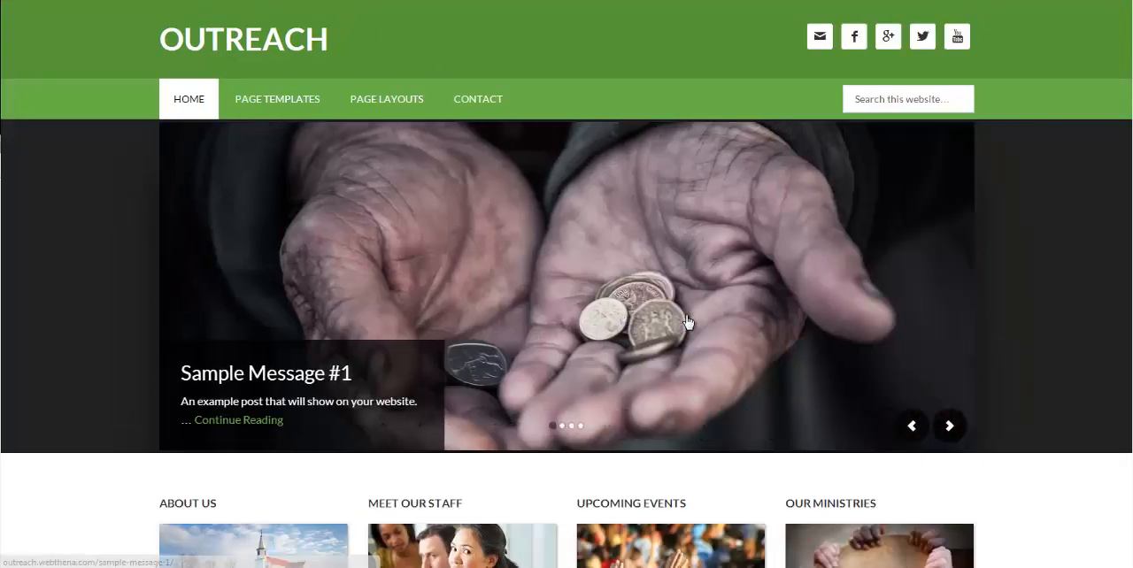
{"action": "scroll", "coordinate": [682, 328], "scroll_direction": "down", "scroll_amount": 7}
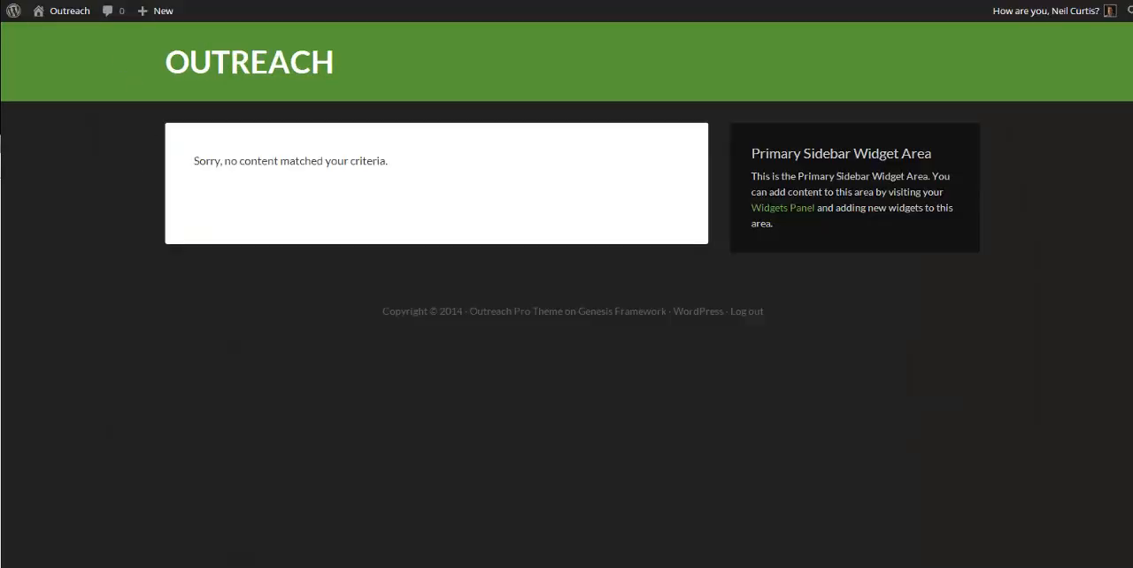
{"action": "left_click", "coordinate": [50, 12]}
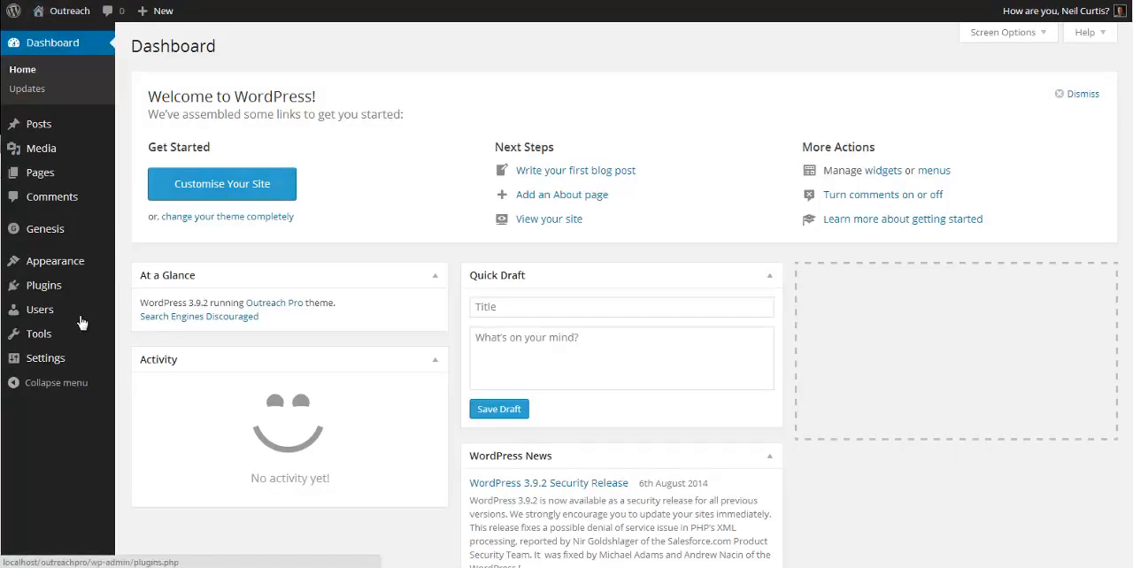
Step: Find the Genesis Responsive Slider plugin by searching for "genesis responsive slider", then install and activate it
{"action": "mouse_move", "coordinate": [65, 344]}
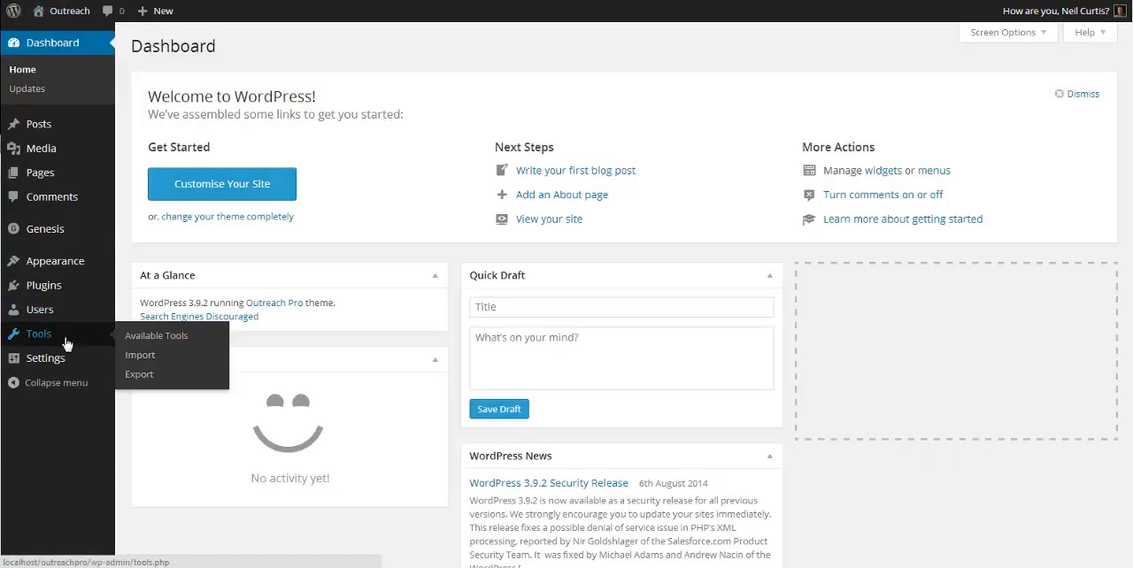
{"action": "mouse_move", "coordinate": [49, 286]}
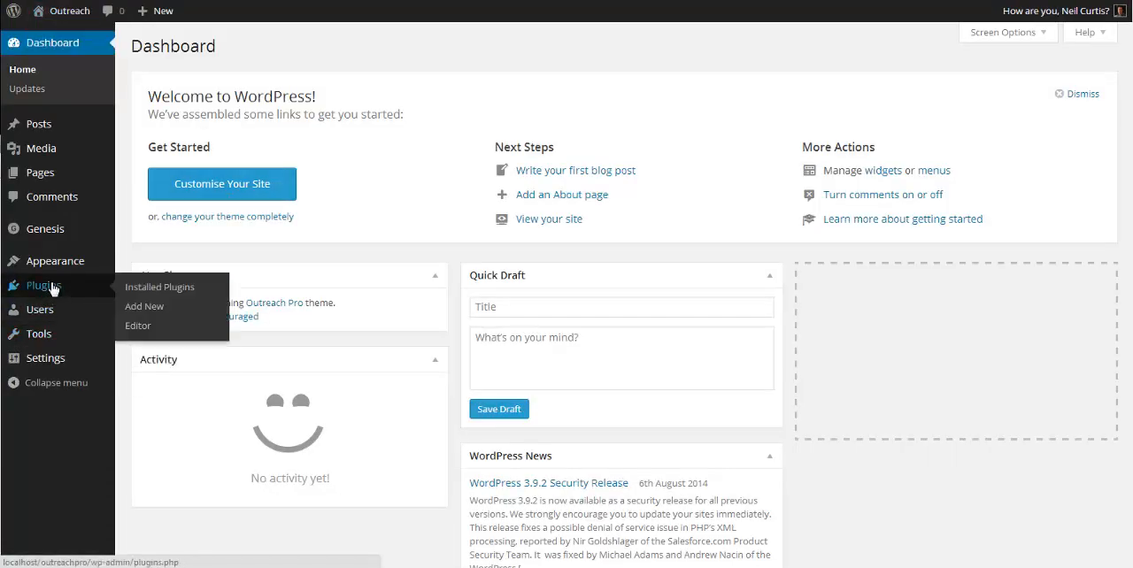
{"action": "left_click", "coordinate": [142, 310]}
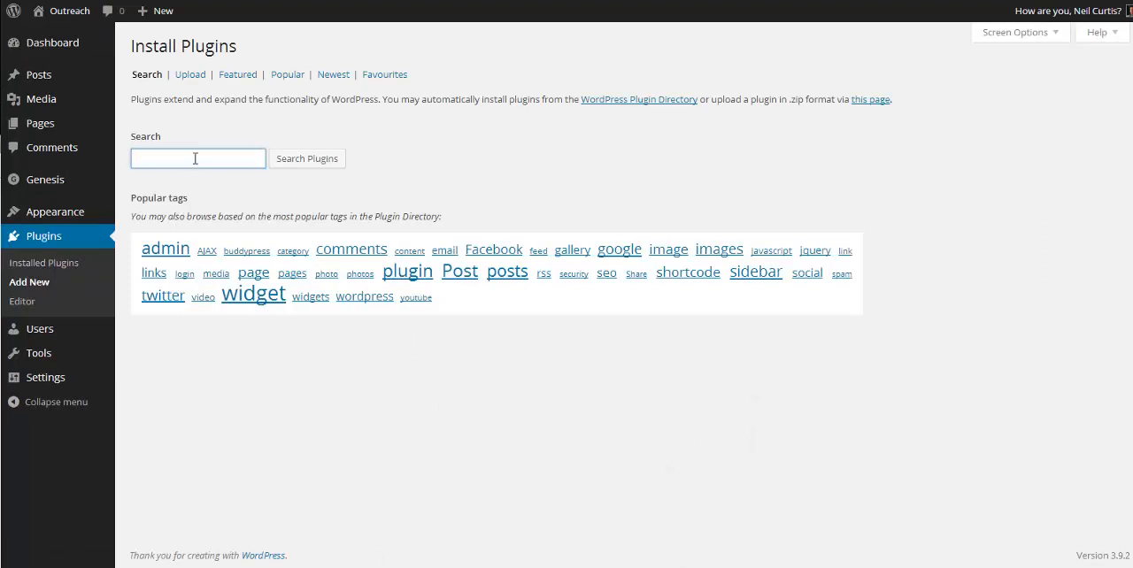
{"action": "type", "text": "genesis responsive slider"}
{"action": "left_click", "coordinate": [314, 158]}
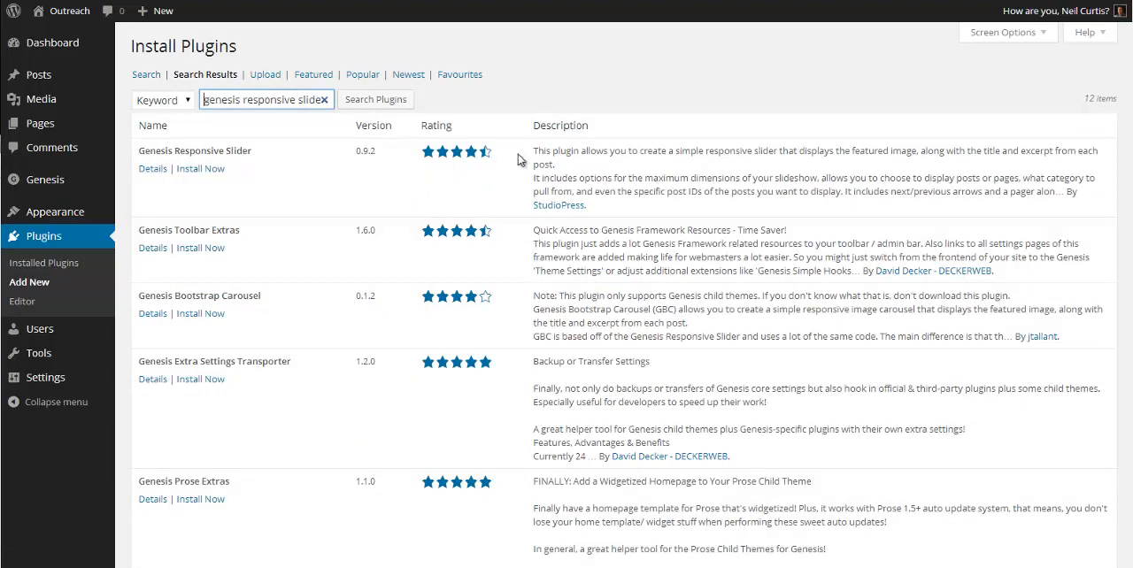
{"action": "left_click", "coordinate": [197, 171]}
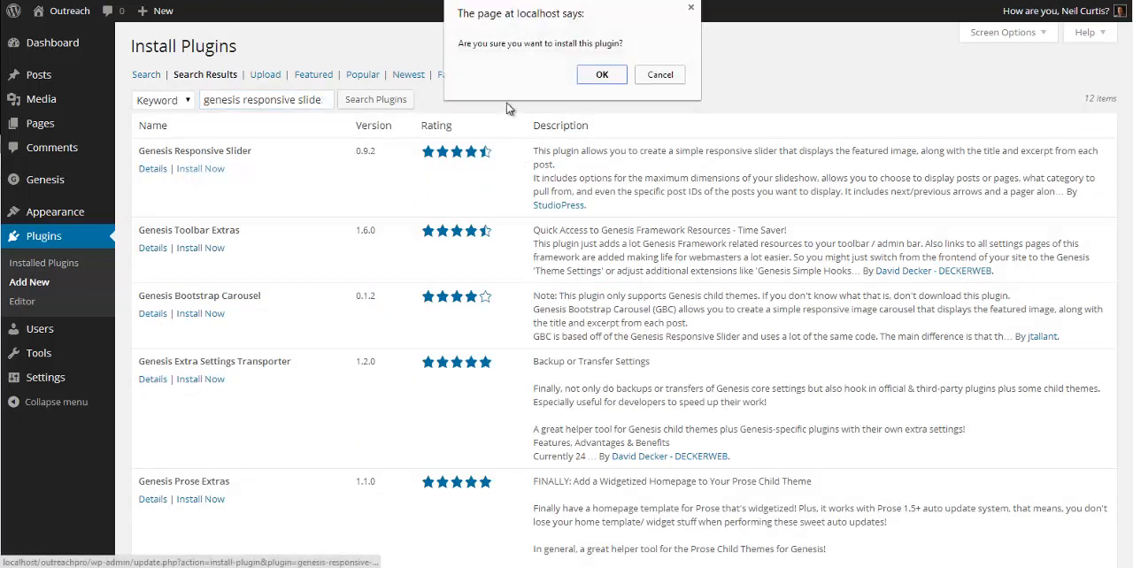
{"action": "left_click", "coordinate": [591, 78]}
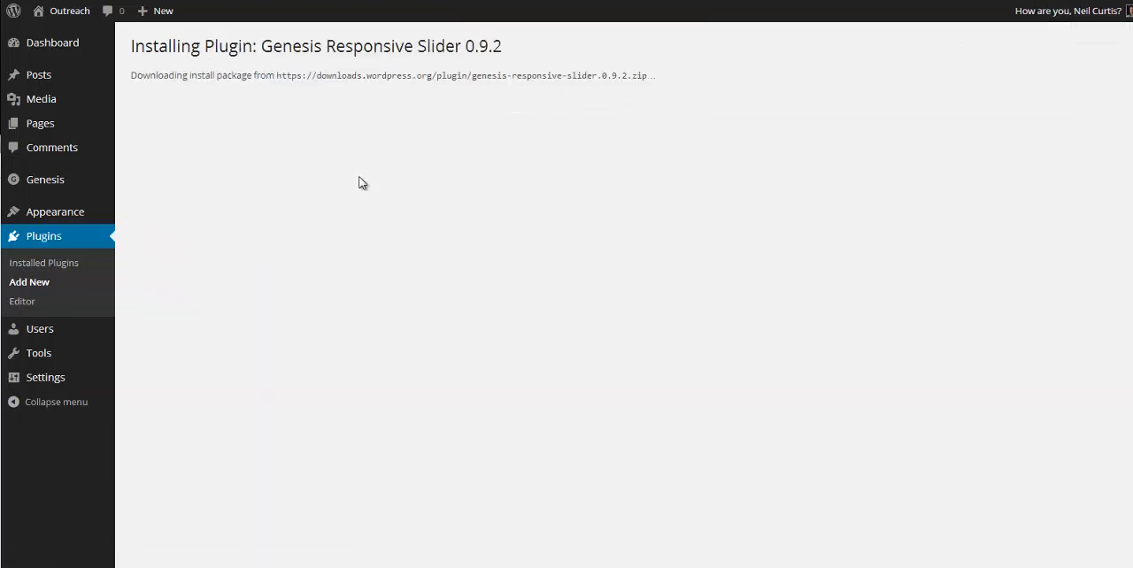
{"action": "left_click", "coordinate": [167, 170]}
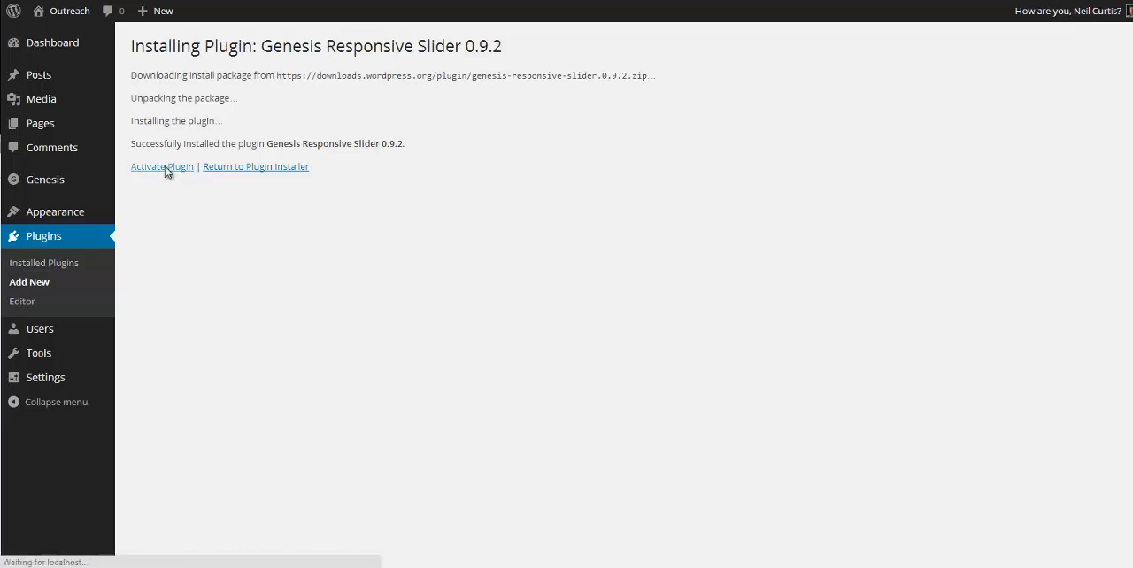
{"action": "left_click", "coordinate": [166, 171]}
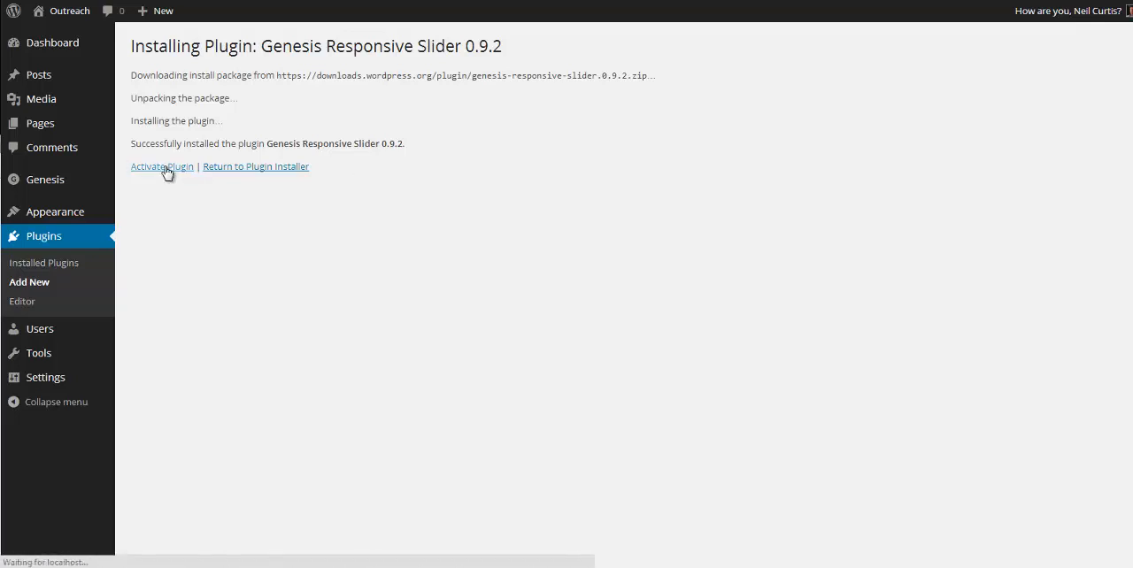
Step: Search the plugin directory for "simple social icons" and install and activate the Simple Social Icons plugin
{"action": "left_click", "coordinate": [222, 49]}
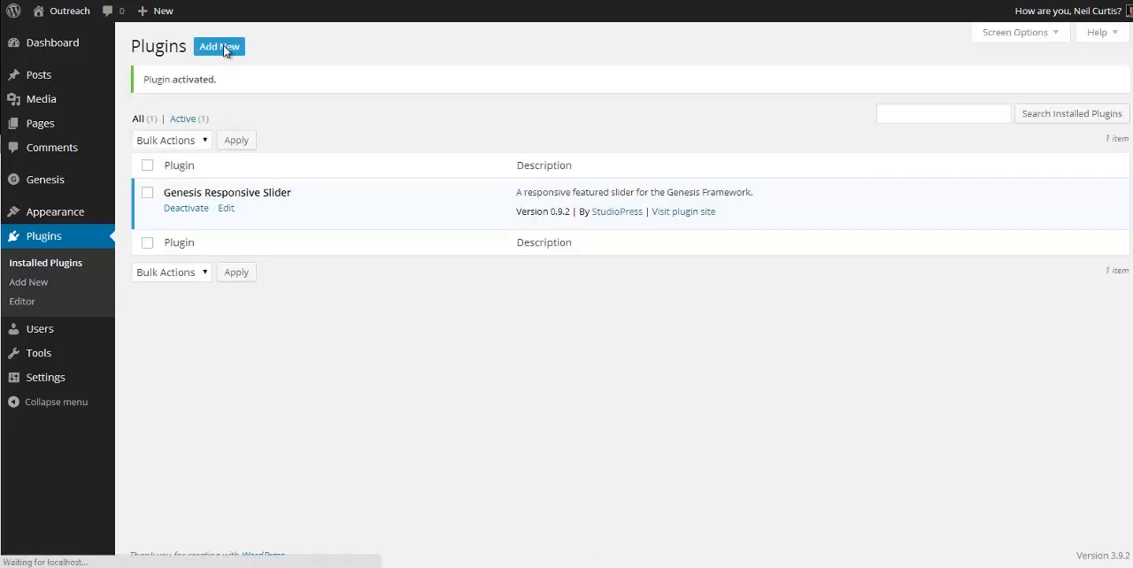
{"action": "left_click", "coordinate": [179, 156]}
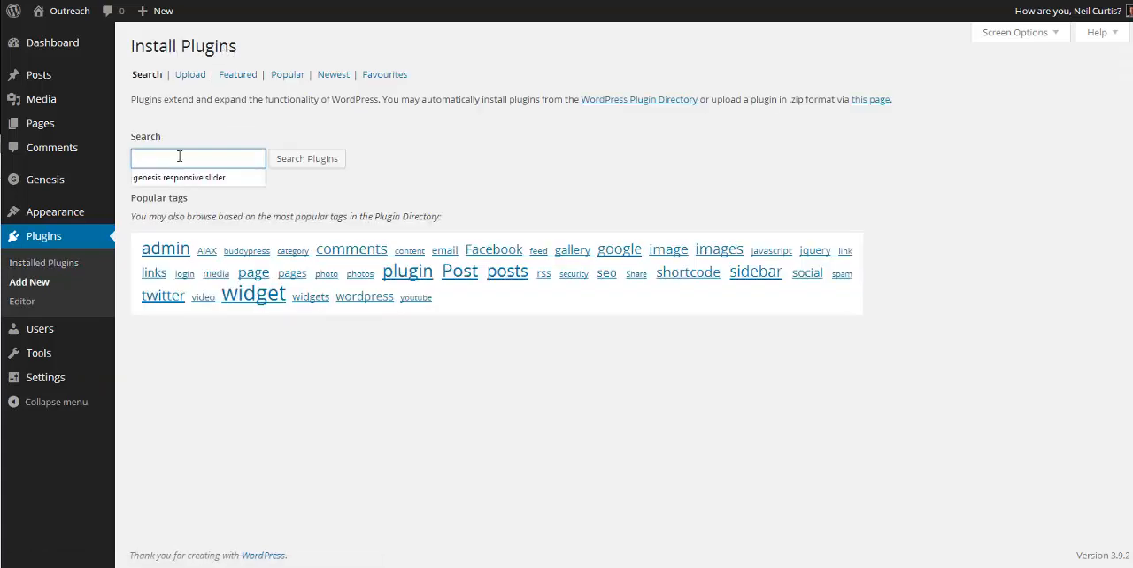
{"action": "type", "text": "simple sc"}
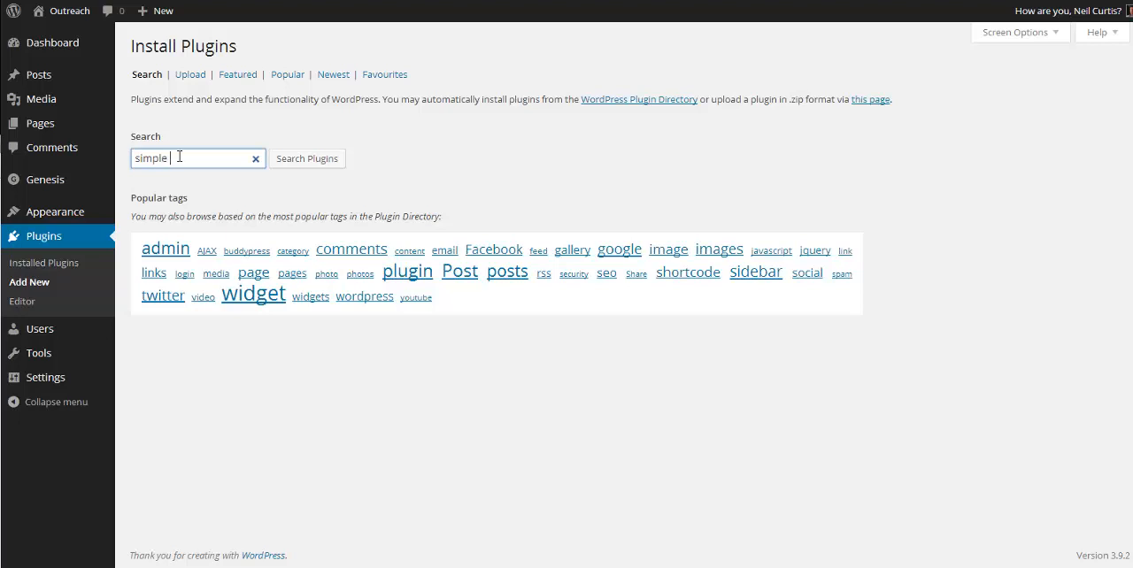
{"action": "type", "text": "ocial icons"}
{"action": "left_click", "coordinate": [312, 159]}
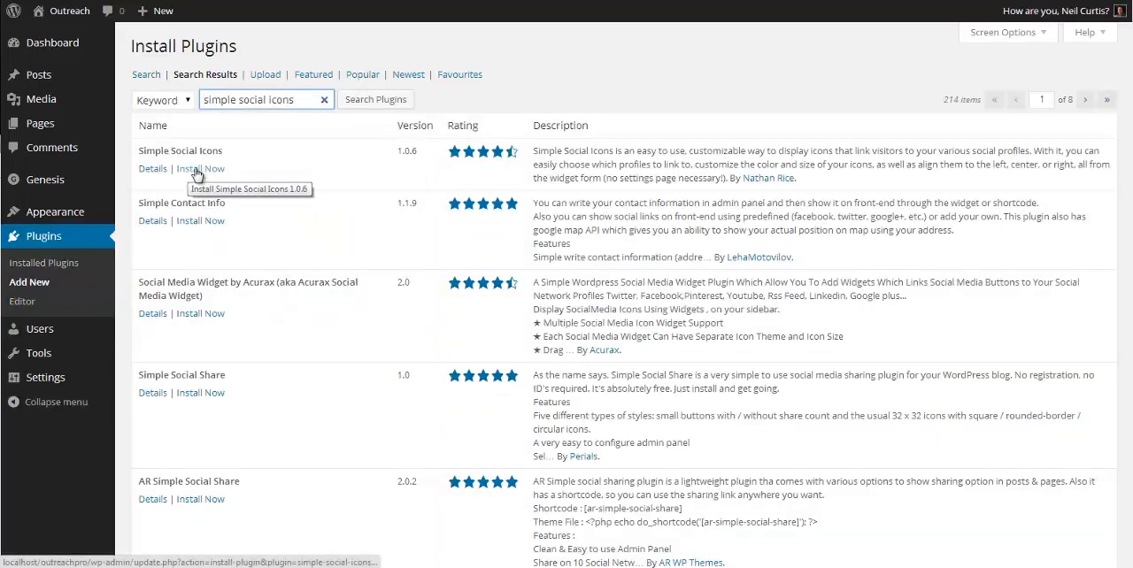
{"action": "left_click", "coordinate": [197, 170]}
{"action": "left_click", "coordinate": [598, 74]}
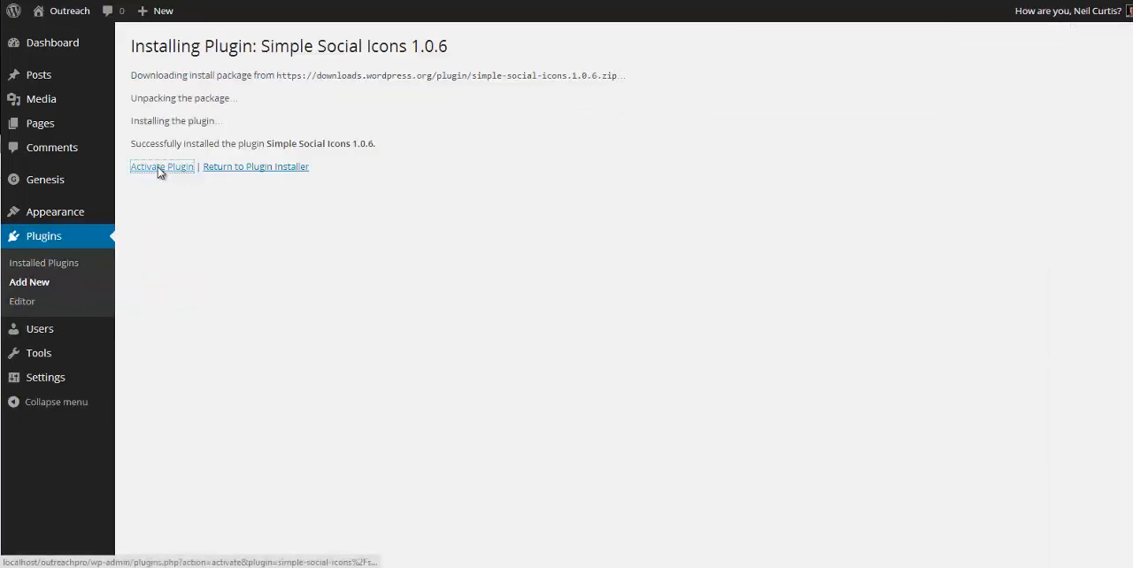
{"action": "left_click", "coordinate": [161, 172]}
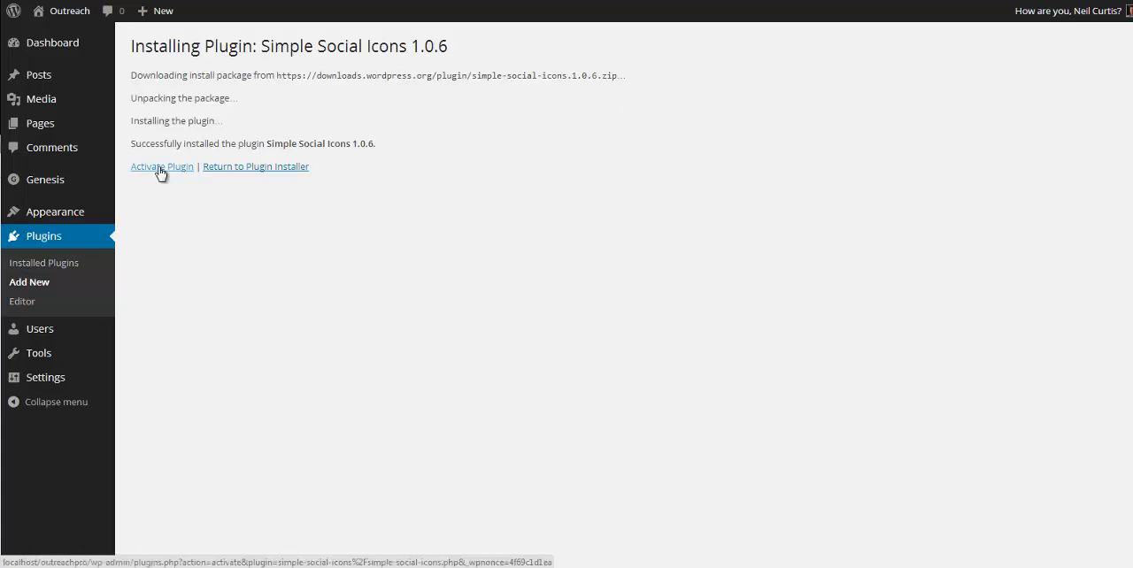
{"action": "left_click", "coordinate": [160, 172]}
Step: Search the plugin directory for "enews extended" and install and activate the Genesis eNews Extended plugin
{"action": "left_click", "coordinate": [222, 53]}
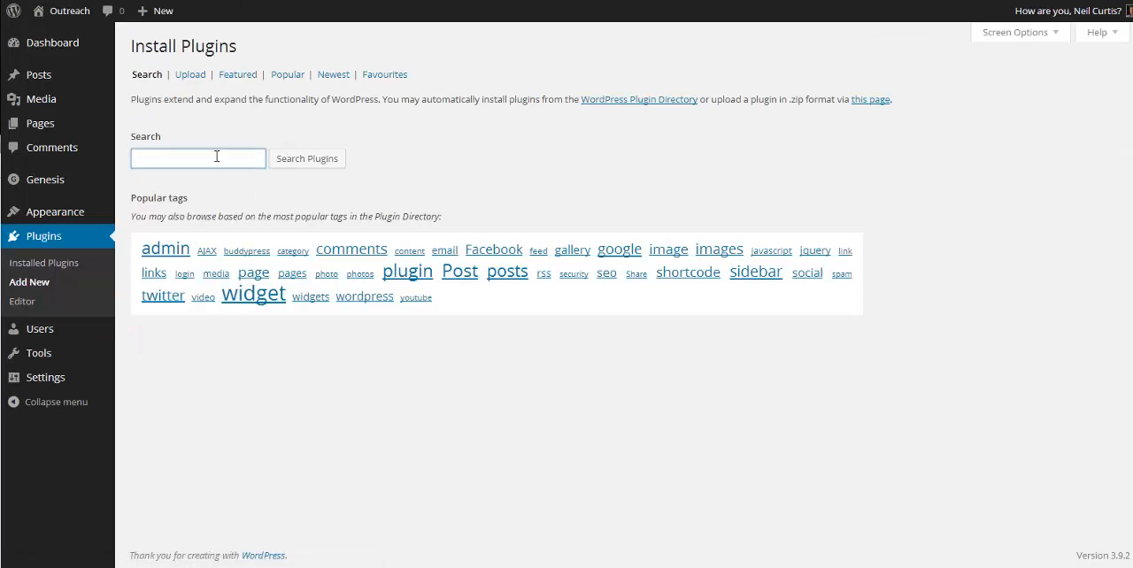
{"action": "left_click", "coordinate": [216, 157]}
{"action": "type", "text": "enews extended"}
{"action": "left_click", "coordinate": [306, 163]}
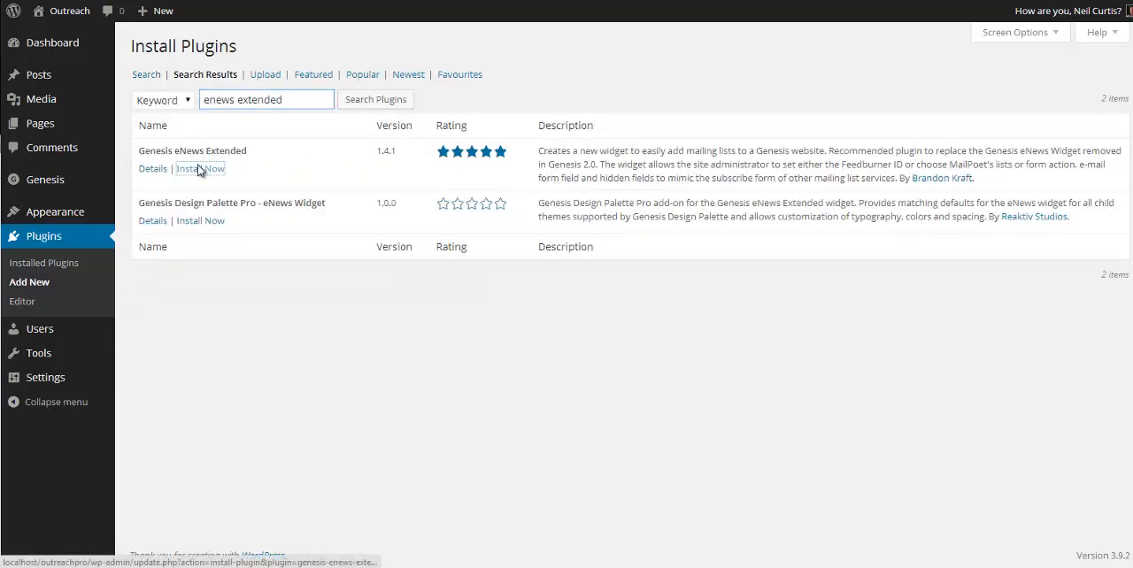
{"action": "left_click", "coordinate": [199, 168]}
{"action": "left_click", "coordinate": [602, 77]}
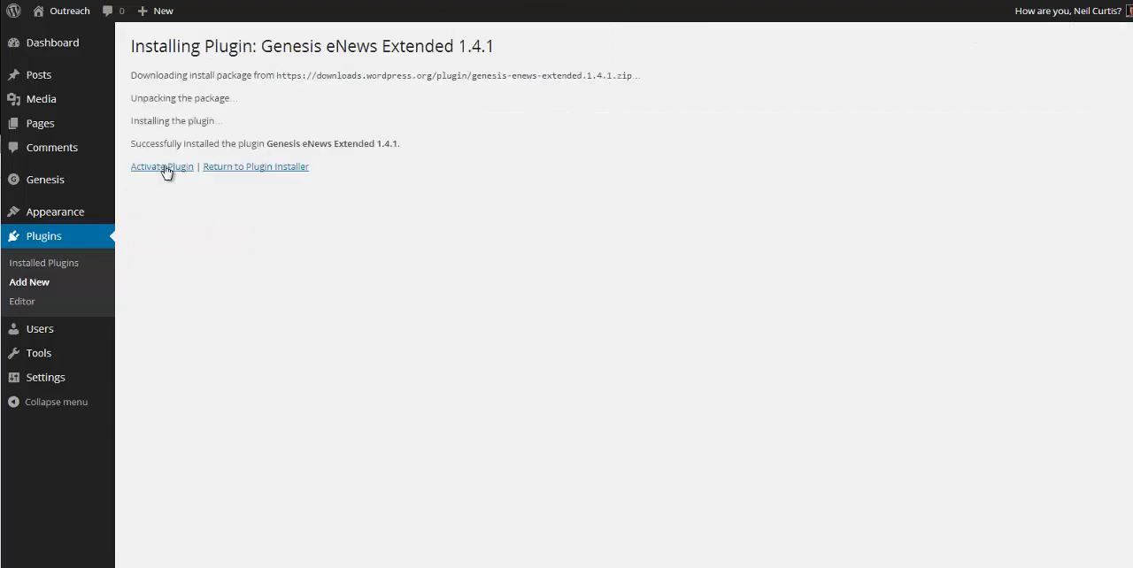
{"action": "left_click", "coordinate": [164, 169]}
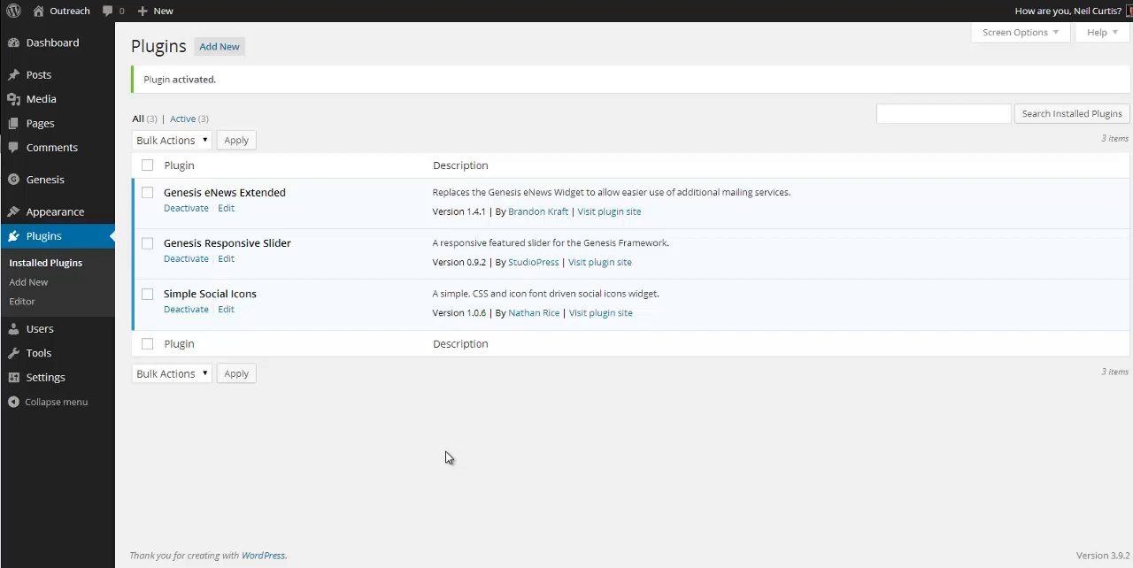
Step: Create a new post titled "Outreach post 1" with the body text "This is an example post for the Outreach Pro premium theme."
{"action": "mouse_move", "coordinate": [46, 78]}
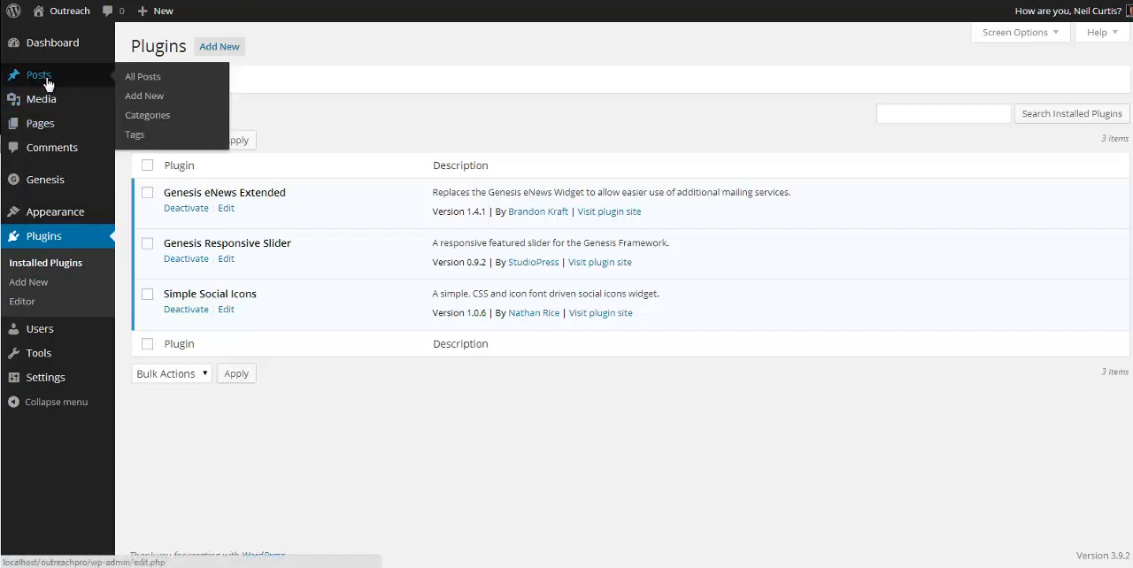
{"action": "left_click", "coordinate": [152, 96]}
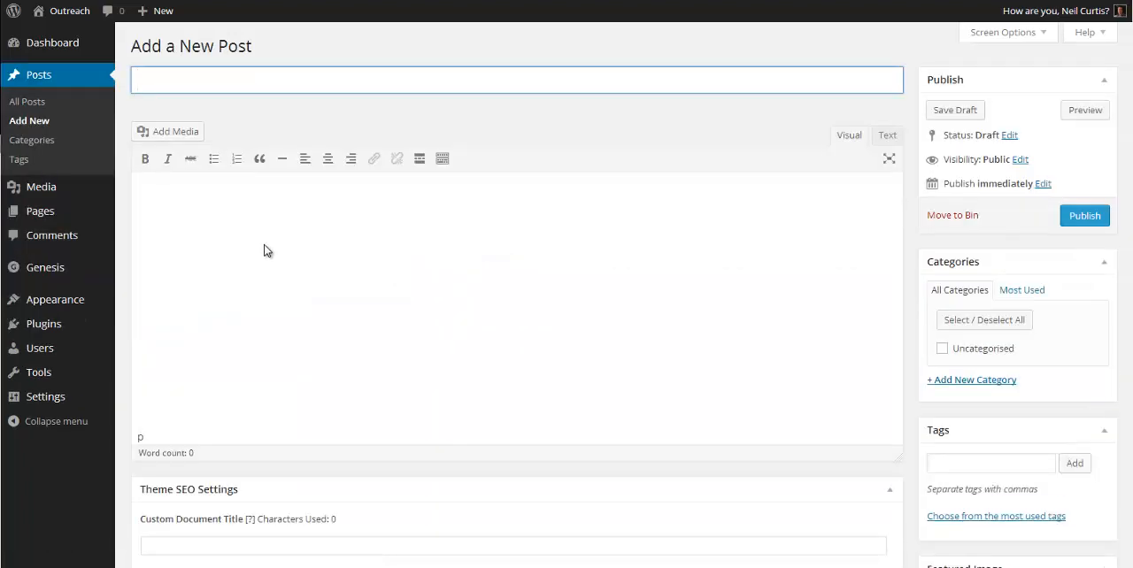
{"action": "type", "text": "Outreach post 1"}
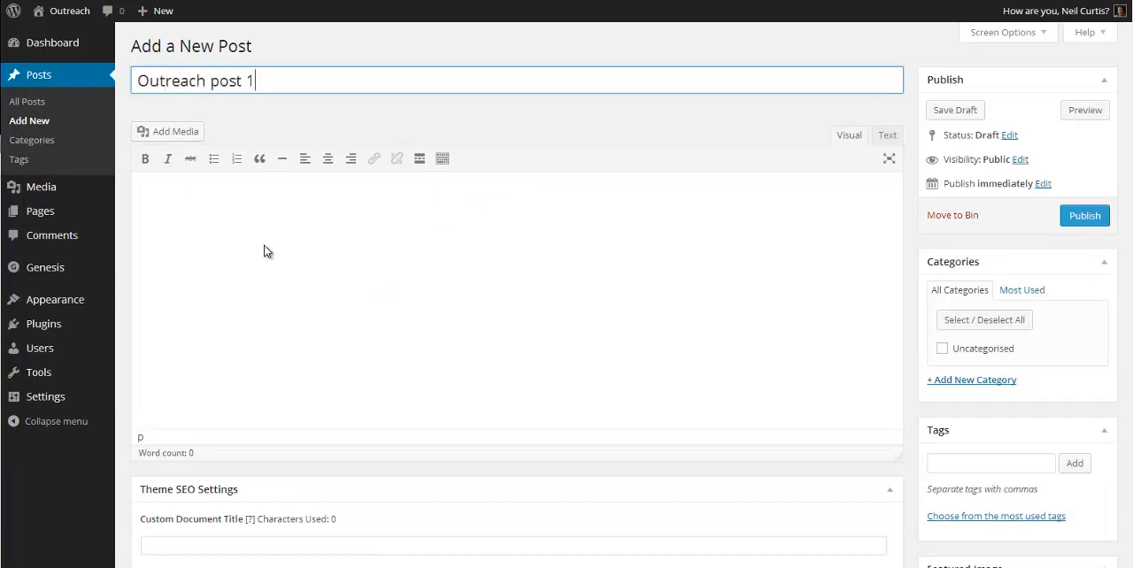
{"action": "key", "text": "Tab"}
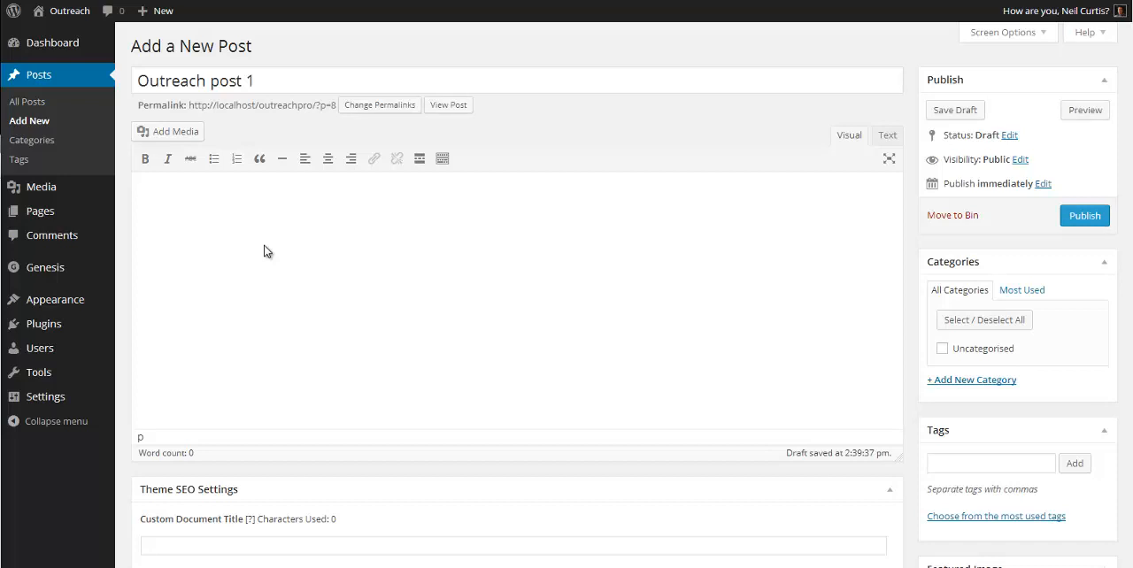
{"action": "type", "text": "This is an example post t"}
{"action": "type", "text": "or the O"}
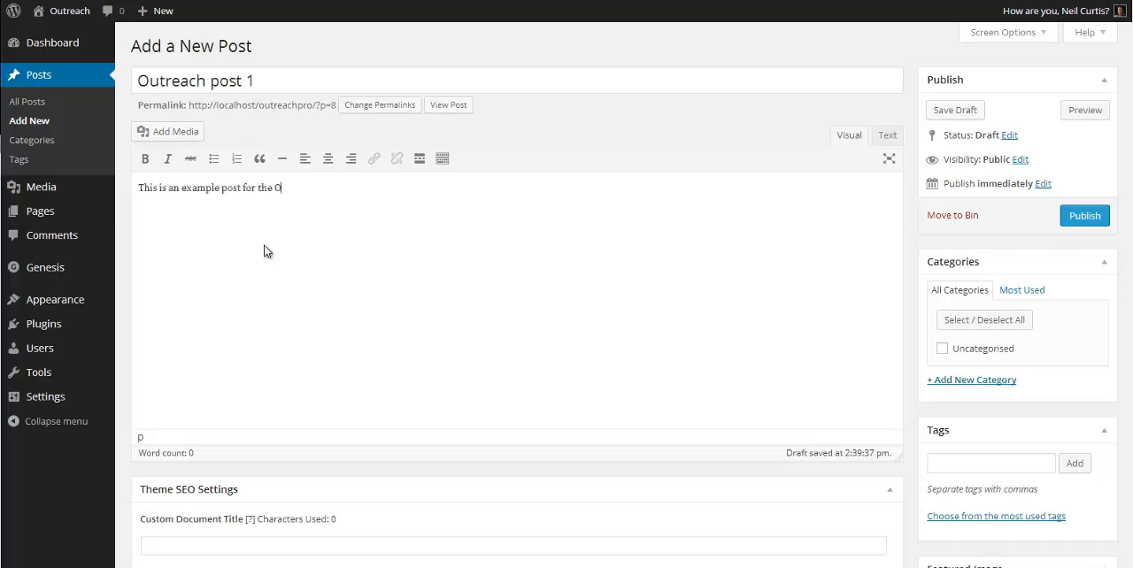
{"action": "type", "text": "utreach Pro premium theme."}
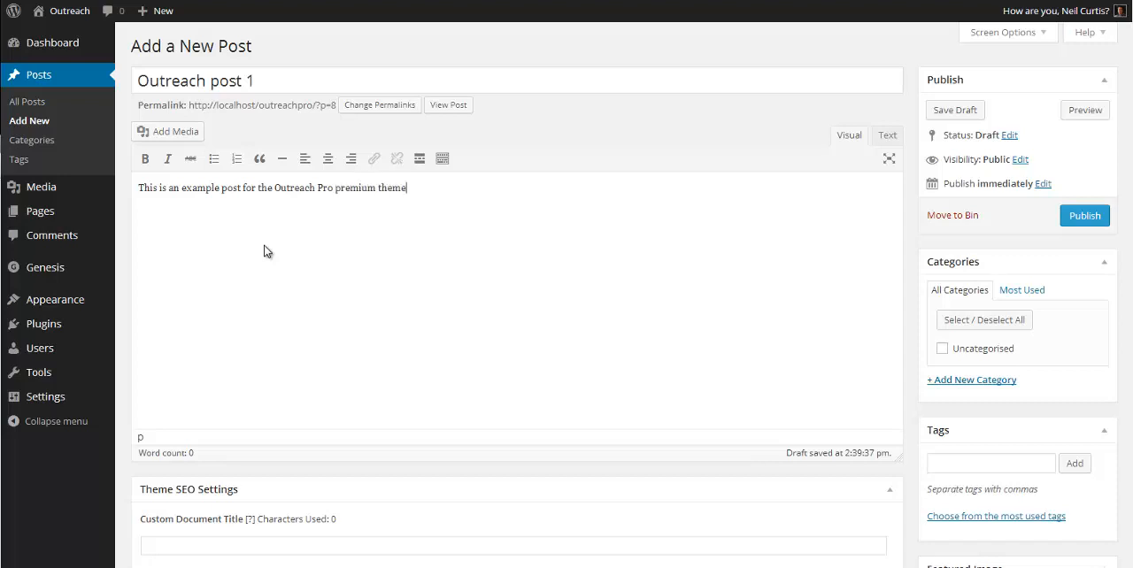
Step: Copy the example sentence repeatedly to fill three long paragraphs separated by blank lines, and publish the post
{"action": "left_click", "coordinate": [140, 188]}
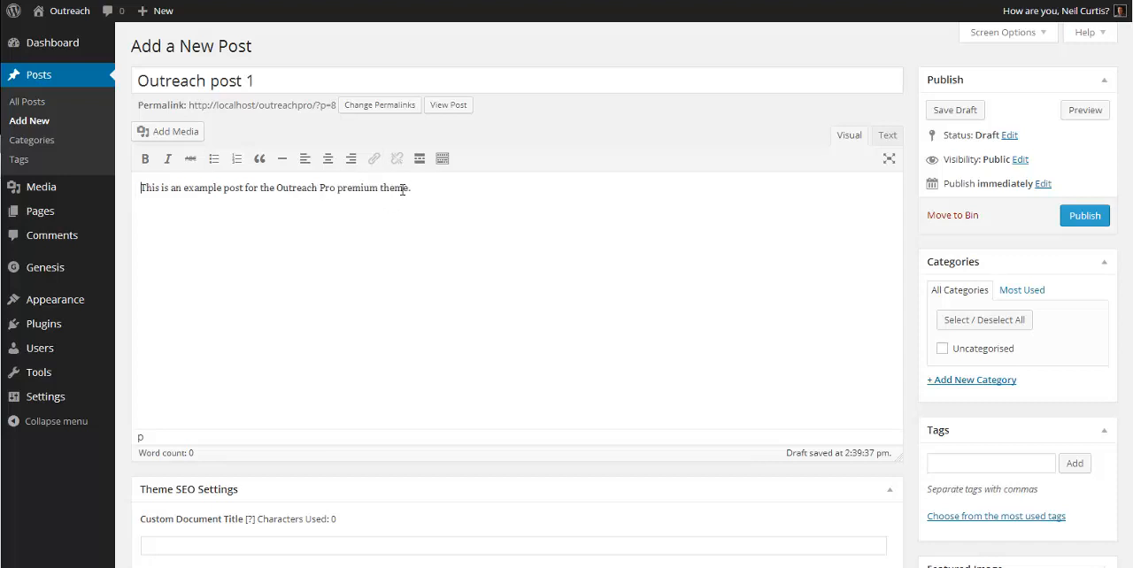
{"action": "left_click_drag", "start_coordinate": [414, 190], "coordinate": [96, 190]}
{"action": "key", "text": "ctrl+c"}
{"action": "left_click", "coordinate": [521, 187]}
{"action": "key", "text": "ctrl+v"}
{"action": "key", "text": "ctrl+v"}
{"action": "key", "text": "ctrl+v"}
{"action": "key", "text": "ctrl+v"}
{"action": "key", "text": "ctrl+v"}
{"action": "key", "text": "ctrl+v"}
{"action": "key", "text": "ctrl+v"}
{"action": "key", "text": "ctrl+v"}
{"action": "key", "text": "ctrl+v"}
{"action": "key", "text": "ctrl+v"}
{"action": "key", "text": "ctrl+v"}
{"action": "key", "text": "ctrl+v"}
{"action": "key", "text": "ctrl+v"}
{"action": "key", "text": "ctrl+v"}
{"action": "key", "text": "ctrl+v"}
{"action": "key", "text": "ctrl+v"}
{"action": "key", "text": "ctrl+v"}
{"action": "key", "text": "ctrl+v"}
{"action": "key", "text": "ctrl+v"}
{"action": "key", "text": "ctrl+v"}
{"action": "key", "text": "ctrl+v"}
{"action": "key", "text": "ctrl+v"}
{"action": "key", "text": "ctrl+v"}
{"action": "key", "text": "ctrl+v"}
{"action": "key", "text": "ctrl+v"}
{"action": "key", "text": "ctrl+v"}
{"action": "key", "text": "ctrl+v"}
{"action": "key", "text": "ctrl+v"}
{"action": "key", "text": "ctrl+v"}
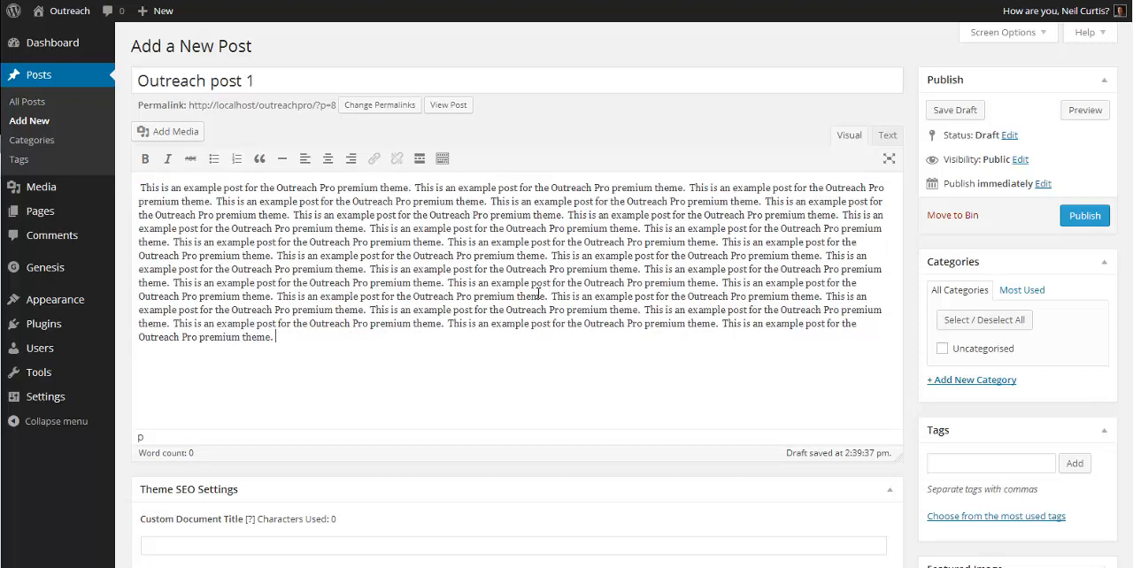
{"action": "key", "text": "Return"}
{"action": "key", "text": "Return"}
{"action": "key", "text": "ctrl+v"}
{"action": "key", "text": "ctrl+v"}
{"action": "key", "text": "ctrl+v"}
{"action": "key", "text": "ctrl+v"}
{"action": "key", "text": "ctrl+v"}
{"action": "key", "text": "ctrl+v"}
{"action": "key", "text": "ctrl+v"}
{"action": "key", "text": "ctrl+v"}
{"action": "key", "text": "ctrl+v"}
{"action": "key", "text": "ctrl+v"}
{"action": "key", "text": "ctrl+v"}
{"action": "key", "text": "ctrl+v"}
{"action": "key", "text": "ctrl+v"}
{"action": "key", "text": "ctrl+v"}
{"action": "key", "text": "ctrl+v"}
{"action": "key", "text": "ctrl+v"}
{"action": "key", "text": "ctrl+v"}
{"action": "key", "text": "ctrl+v"}
{"action": "key", "text": "ctrl+v"}
{"action": "key", "text": "ctrl+v"}
{"action": "key", "text": "Return"}
{"action": "key", "text": "Return"}
{"action": "key", "text": "ctrl+v"}
{"action": "key", "text": "ctrl+v"}
{"action": "key", "text": "ctrl+v"}
{"action": "key", "text": "ctrl+v"}
{"action": "key", "text": "ctrl+v"}
{"action": "key", "text": "ctrl+v"}
{"action": "key", "text": "ctrl+v"}
{"action": "key", "text": "ctrl+v"}
{"action": "key", "text": "ctrl+v"}
{"action": "key", "text": "ctrl+v"}
{"action": "key", "text": "ctrl+v"}
{"action": "key", "text": "ctrl+v"}
{"action": "key", "text": "ctrl+v"}
{"action": "key", "text": "ctrl+v"}
{"action": "key", "text": "ctrl+v"}
{"action": "key", "text": "ctrl+v"}
{"action": "key", "text": "ctrl+v"}
{"action": "key", "text": "ctrl+v"}
{"action": "key", "text": "ctrl+v"}
{"action": "key", "text": "ctrl+v"}
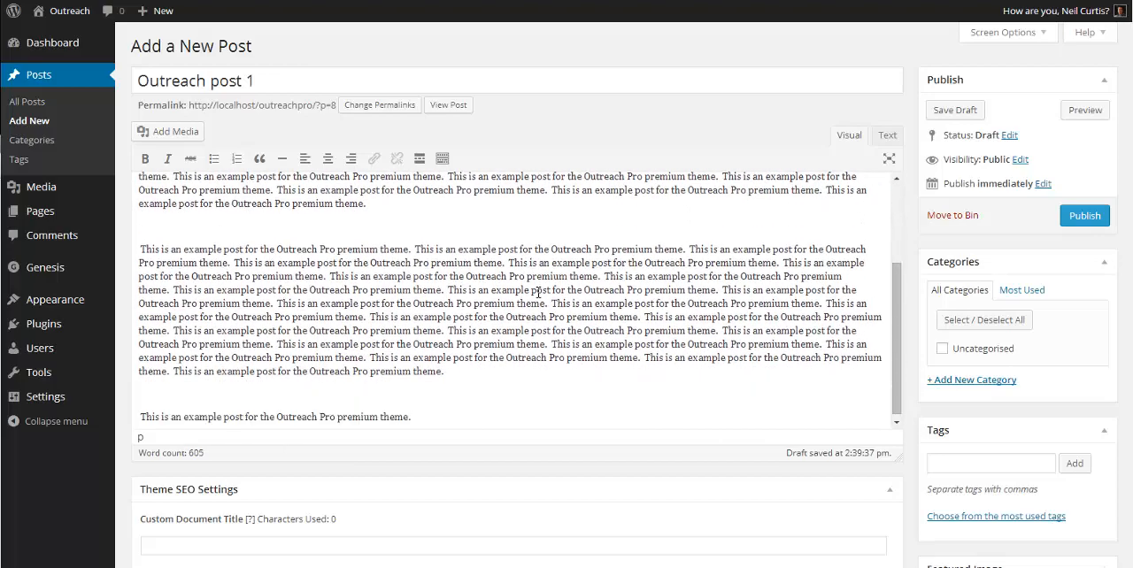
{"action": "scroll", "coordinate": [658, 316], "scroll_direction": "up", "scroll_amount": 3}
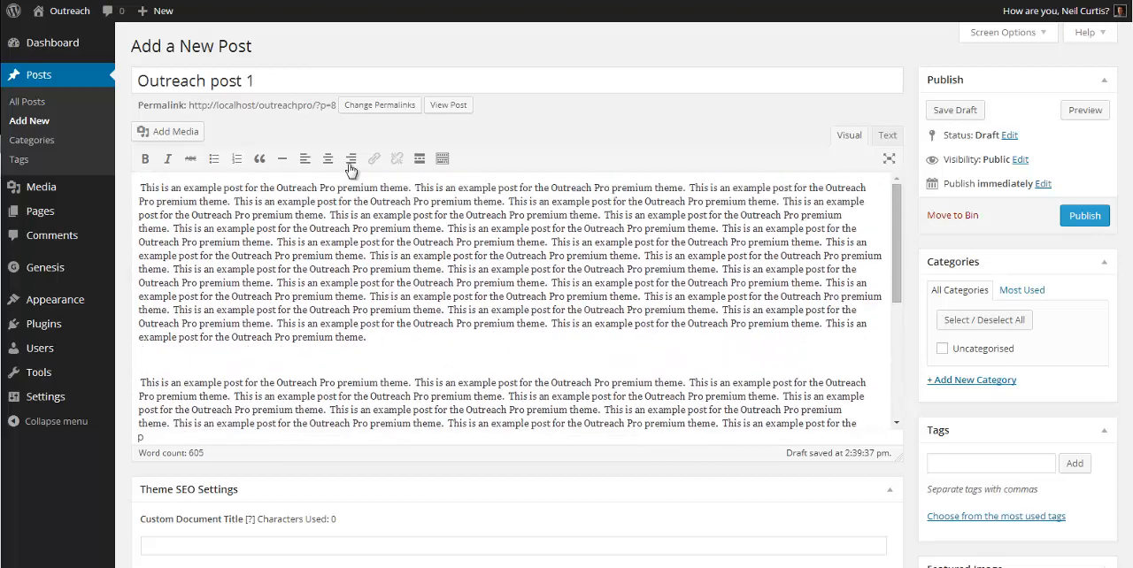
{"action": "left_click", "coordinate": [1086, 218]}
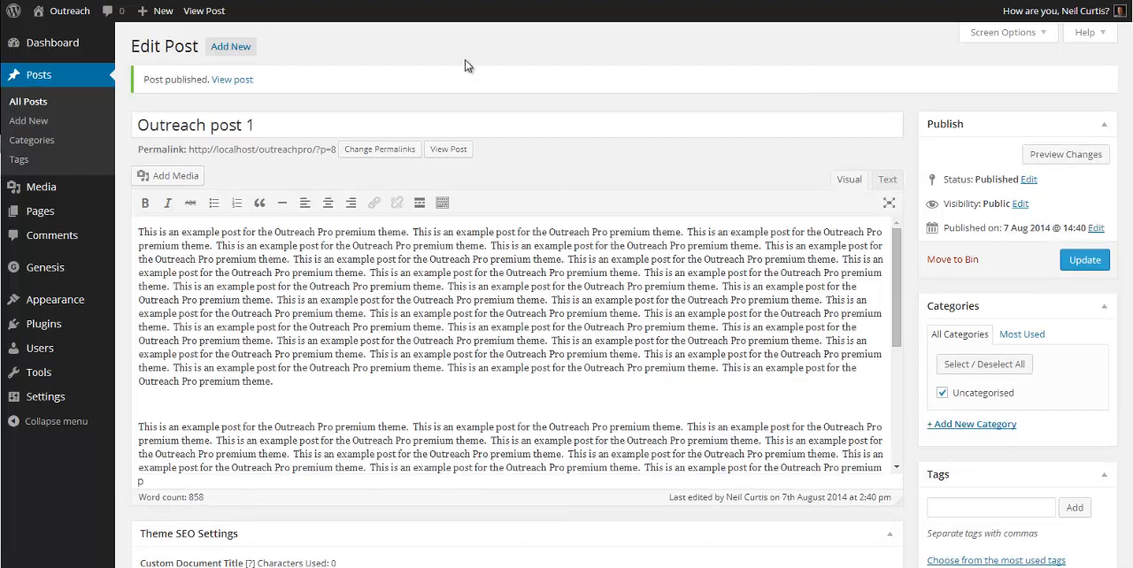
Step: View the published "Outreach post 1" on the site and look through its text and layout
{"action": "left_click", "coordinate": [209, 13]}
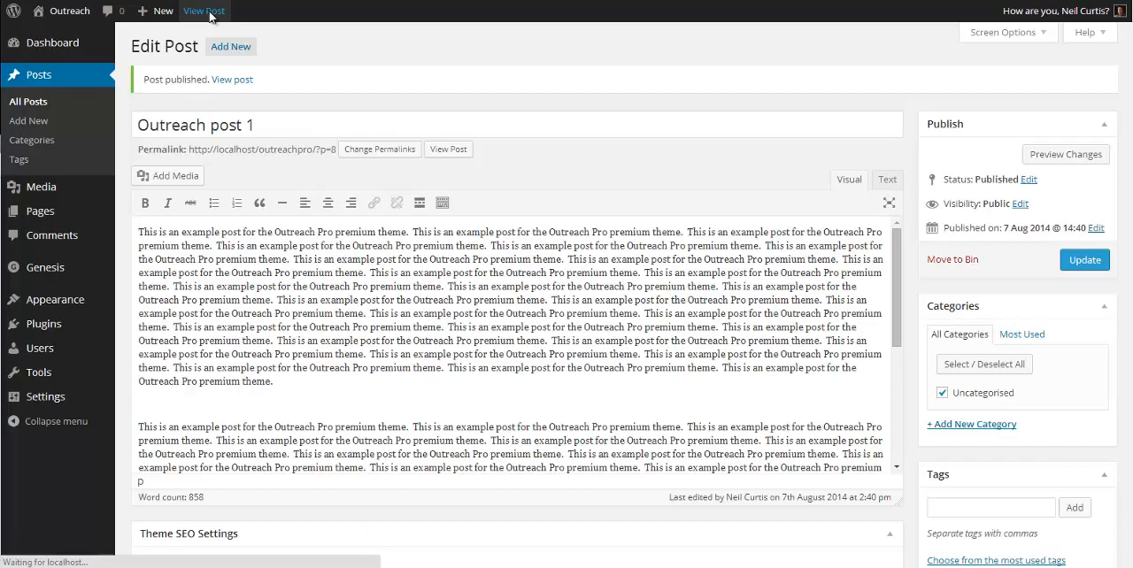
{"action": "scroll", "coordinate": [522, 146], "scroll_direction": "down", "scroll_amount": 5}
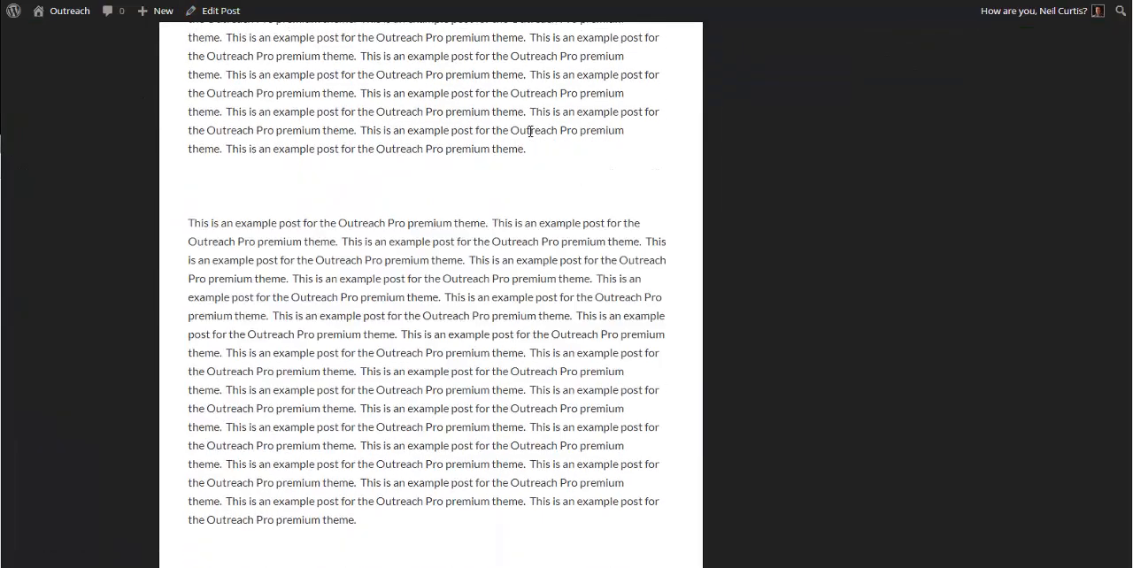
{"action": "scroll", "coordinate": [530, 132], "scroll_direction": "up", "scroll_amount": 2}
{"action": "scroll", "coordinate": [430, 336], "scroll_direction": "down", "scroll_amount": 3}
{"action": "scroll", "coordinate": [421, 335], "scroll_direction": "up", "scroll_amount": 3}
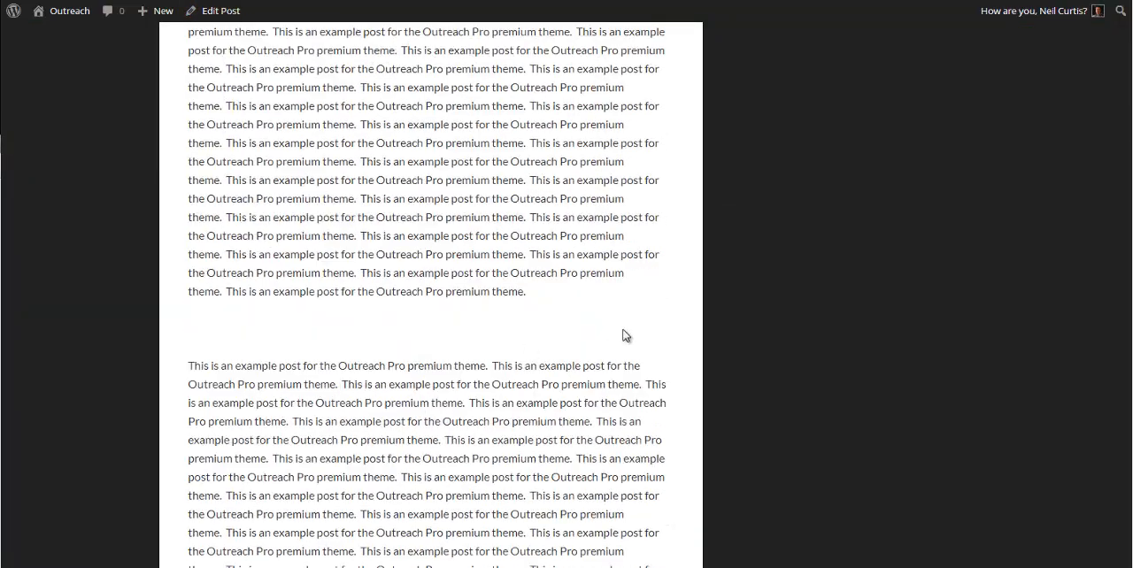
{"action": "scroll", "coordinate": [623, 336], "scroll_direction": "up", "scroll_amount": 5}
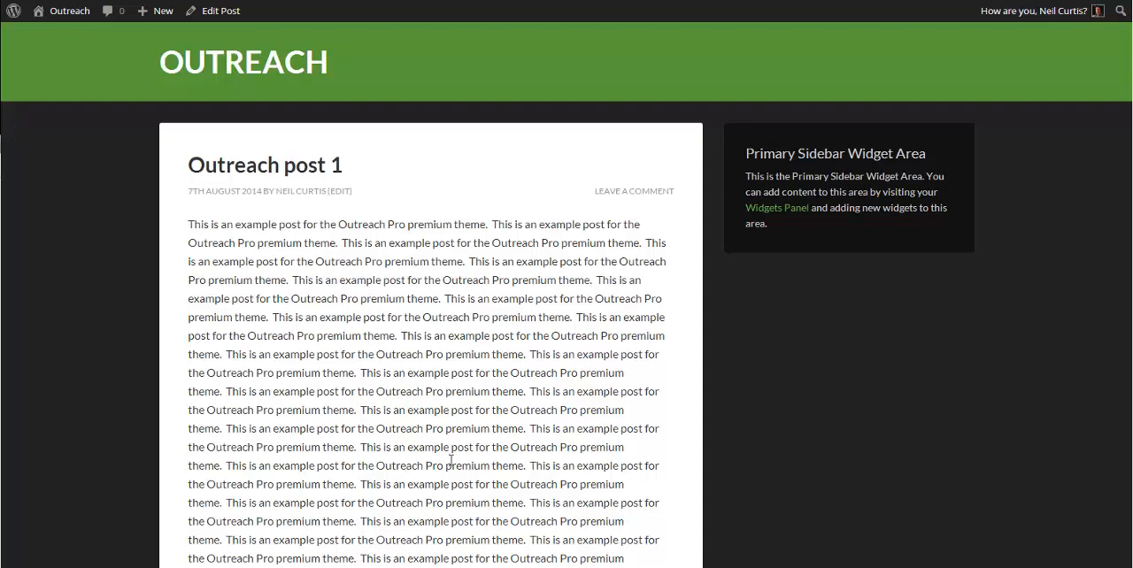
{"action": "scroll", "coordinate": [498, 316], "scroll_direction": "down", "scroll_amount": 5}
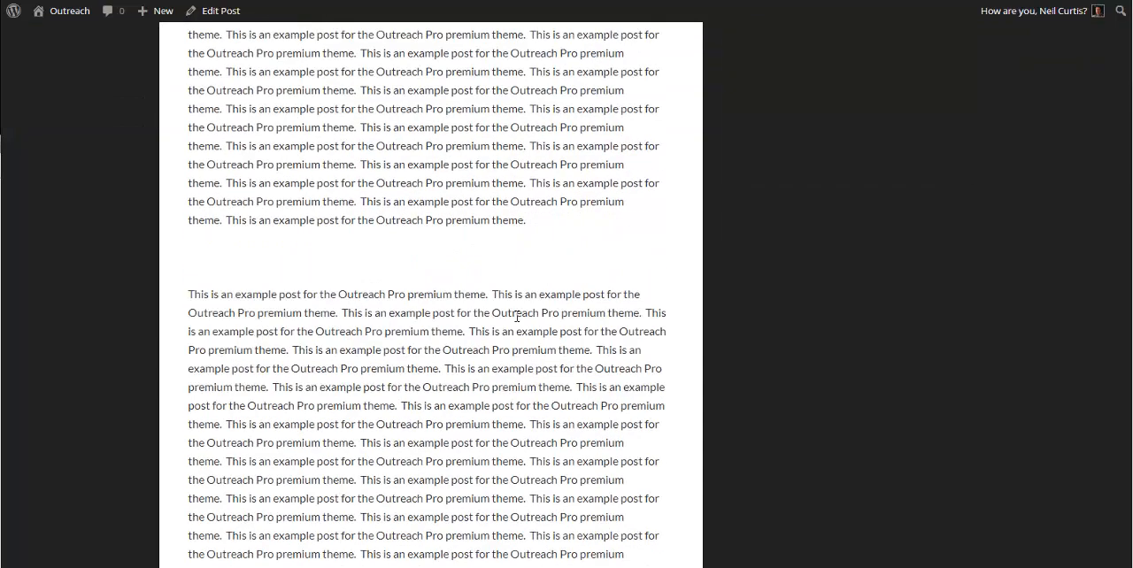
{"action": "scroll", "coordinate": [517, 316], "scroll_direction": "up", "scroll_amount": 5}
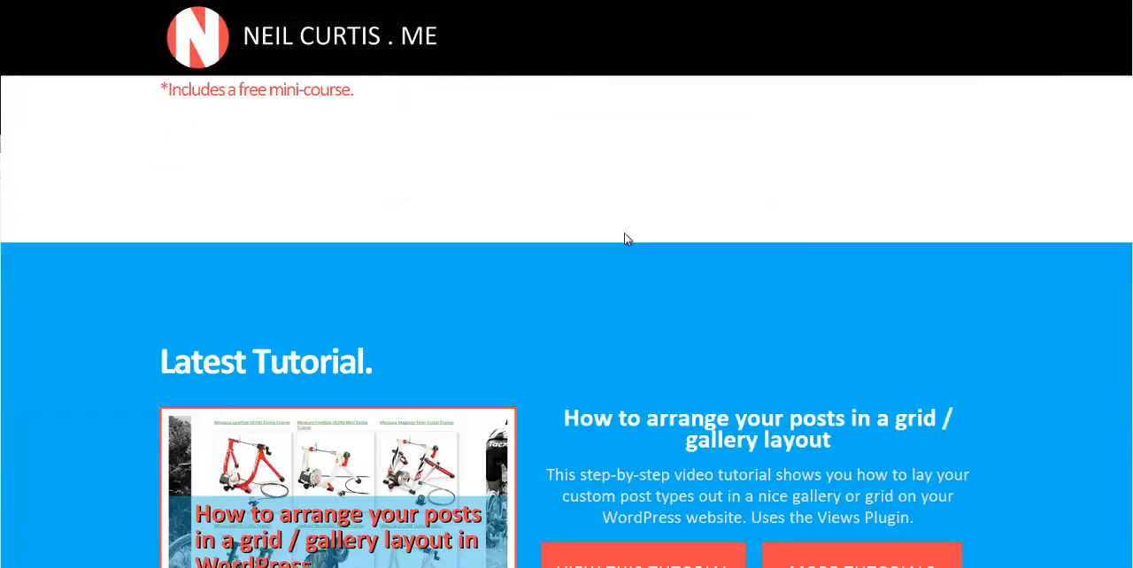
Step: Go to the Resources page of the tutorial author's website and open Unsplash from the list of royalty-free photograph sites
{"action": "scroll", "coordinate": [615, 235], "scroll_direction": "down", "scroll_amount": 8}
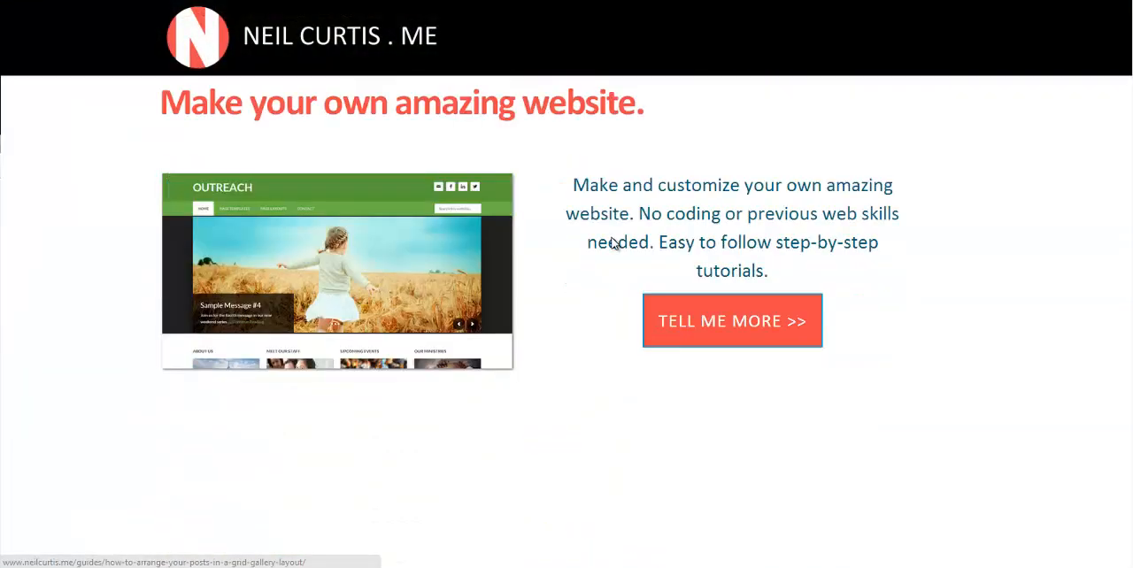
{"action": "scroll", "coordinate": [610, 241], "scroll_direction": "down", "scroll_amount": 10}
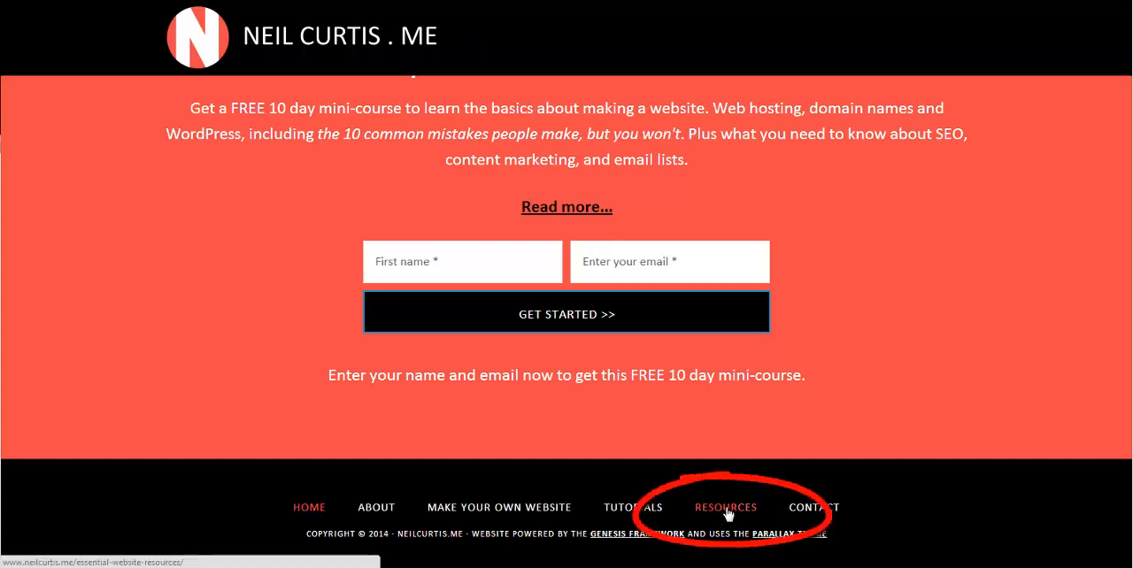
{"action": "left_click", "coordinate": [726, 509]}
{"action": "scroll", "coordinate": [740, 234], "scroll_direction": "down", "scroll_amount": 2}
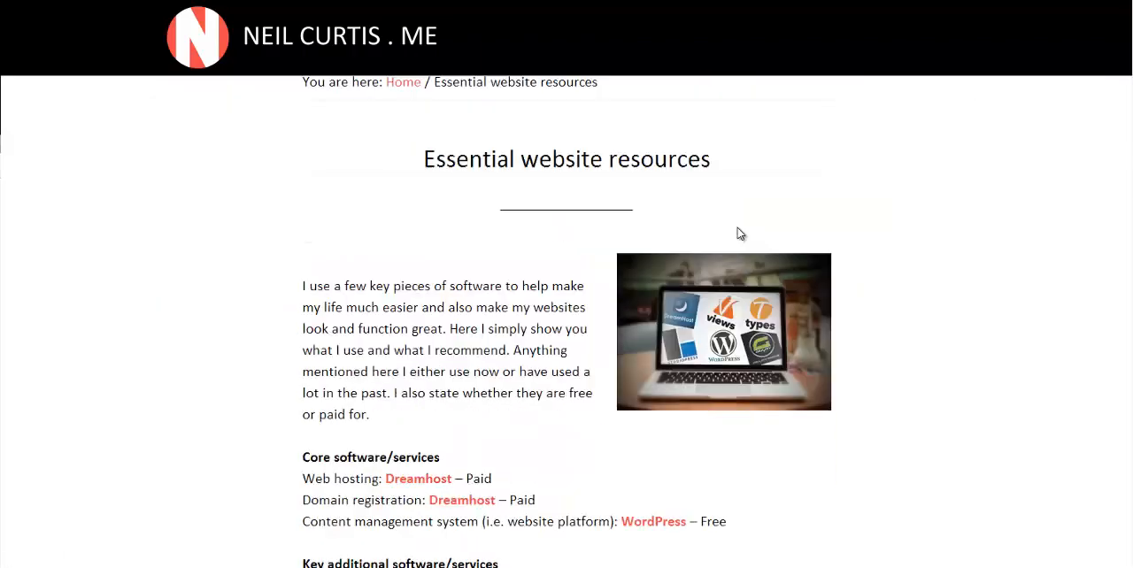
{"action": "scroll", "coordinate": [740, 233], "scroll_direction": "down", "scroll_amount": 10}
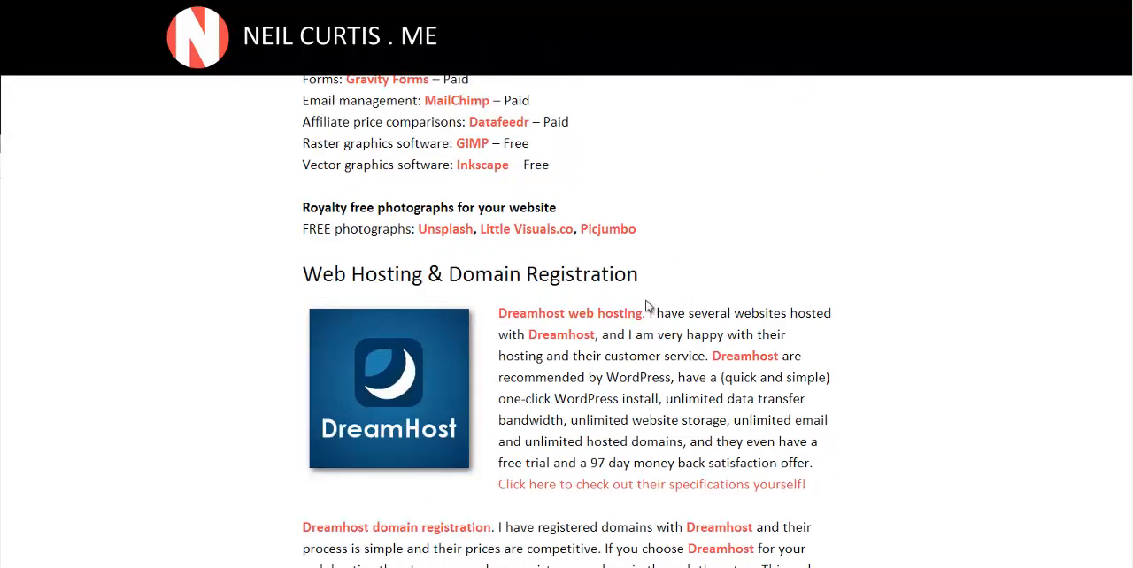
{"action": "scroll", "coordinate": [646, 307], "scroll_direction": "up", "scroll_amount": 3}
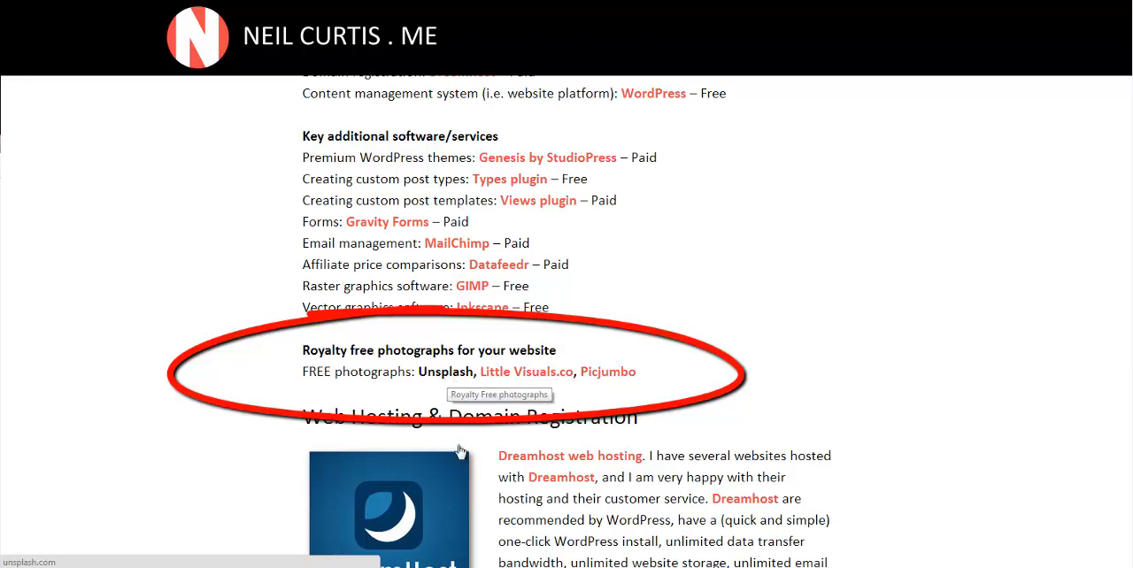
{"action": "left_click", "coordinate": [445, 376]}
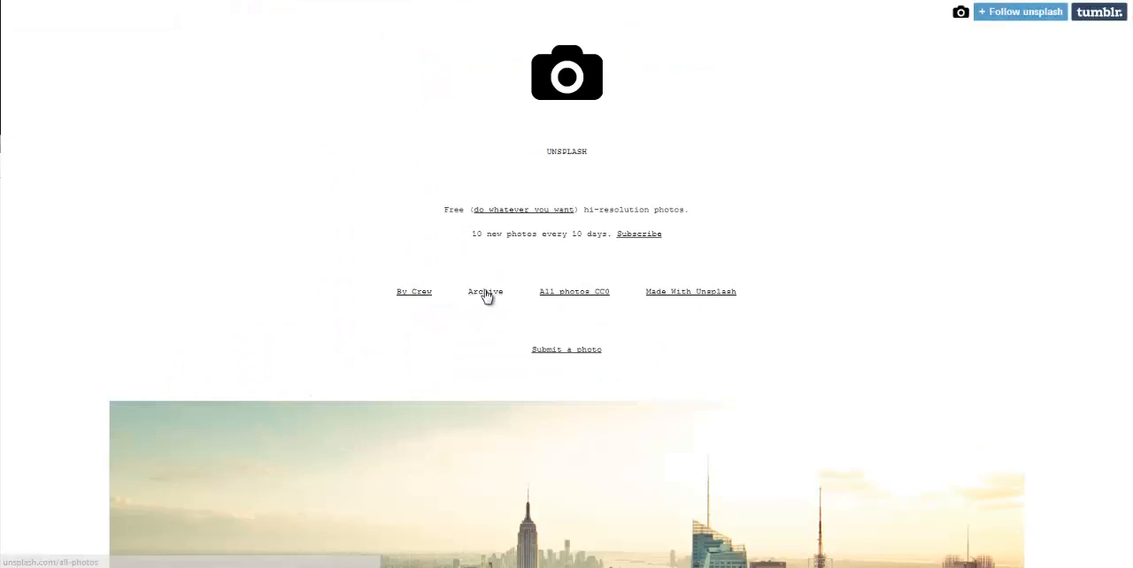
Step: Look over the photos on the Unsplash front page and open its photo archive
{"action": "scroll", "coordinate": [434, 274], "scroll_direction": "down", "scroll_amount": 8}
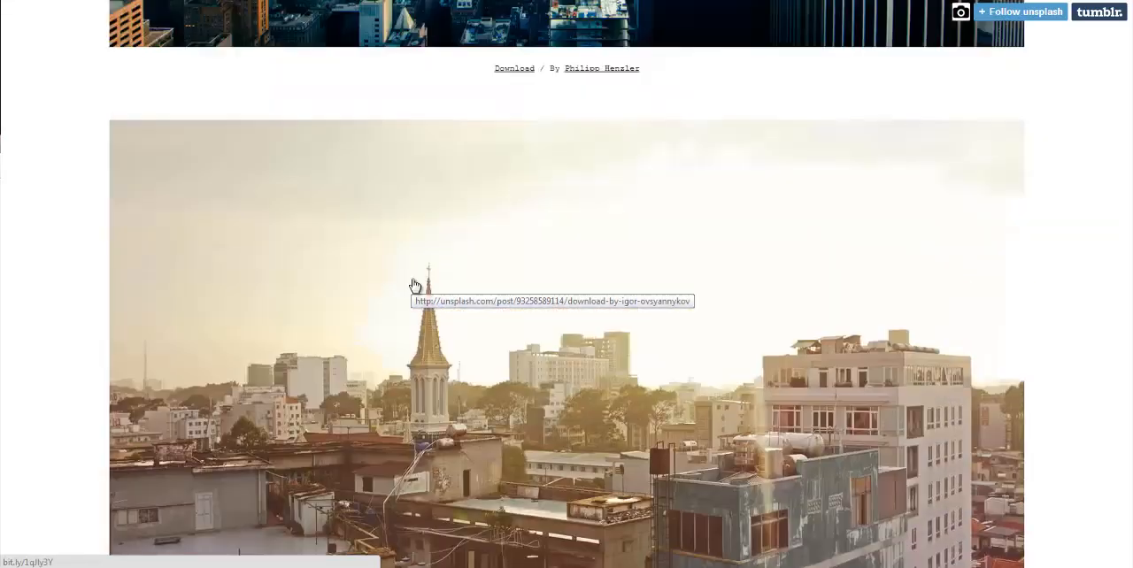
{"action": "scroll", "coordinate": [416, 283], "scroll_direction": "up", "scroll_amount": 5}
{"action": "scroll", "coordinate": [423, 277], "scroll_direction": "up", "scroll_amount": 3}
{"action": "left_click", "coordinate": [493, 158]}
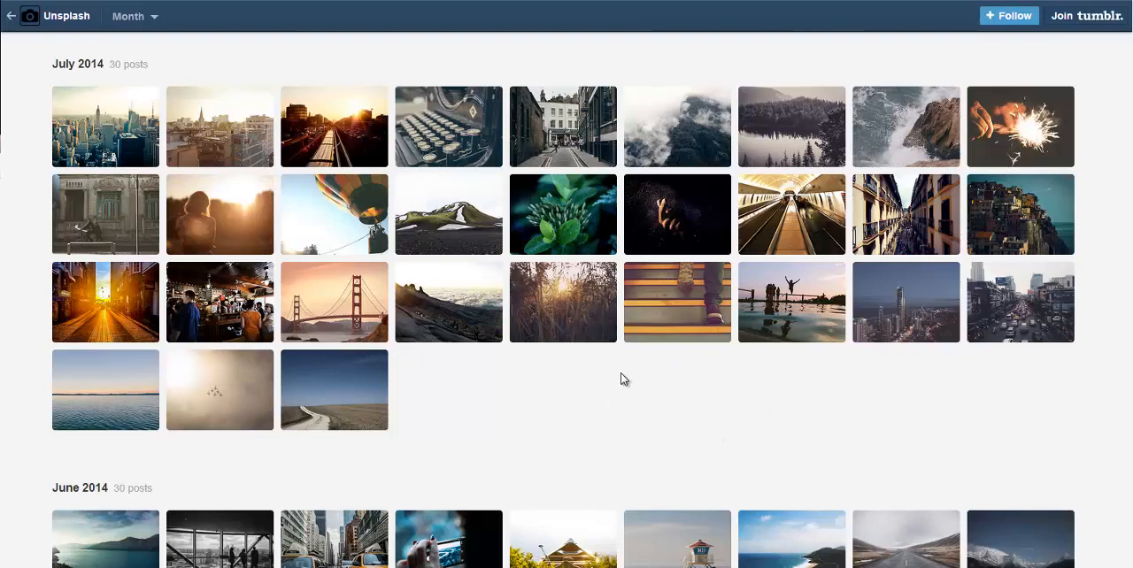
Step: Browse the archive thumbnails from July 2014 back to May 2014 and open the July hot-air balloon photo
{"action": "scroll", "coordinate": [609, 369], "scroll_direction": "down", "scroll_amount": 2}
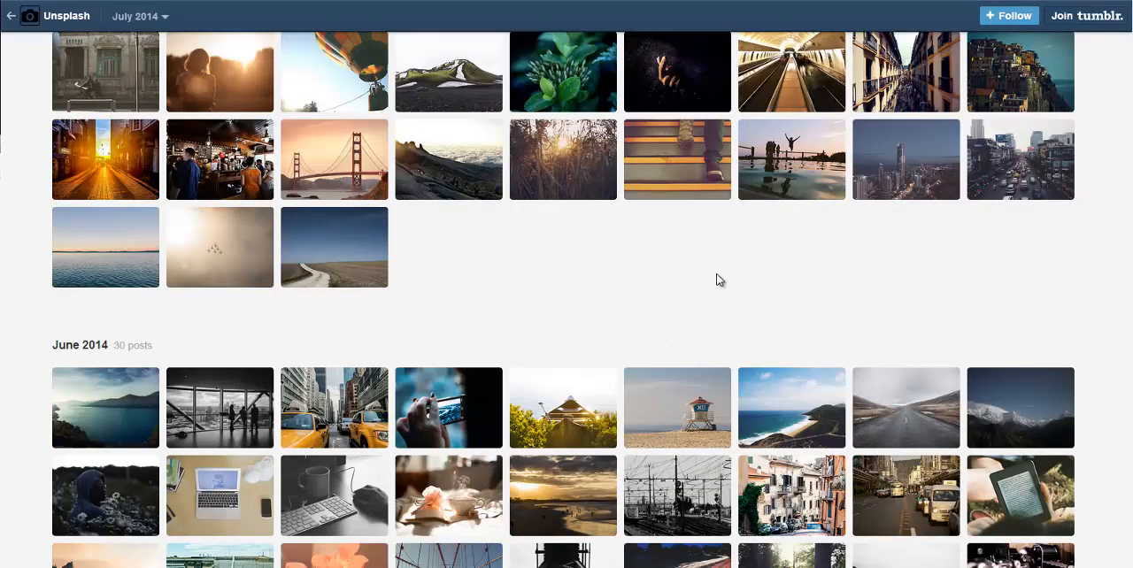
{"action": "scroll", "coordinate": [719, 280], "scroll_direction": "down", "scroll_amount": 7}
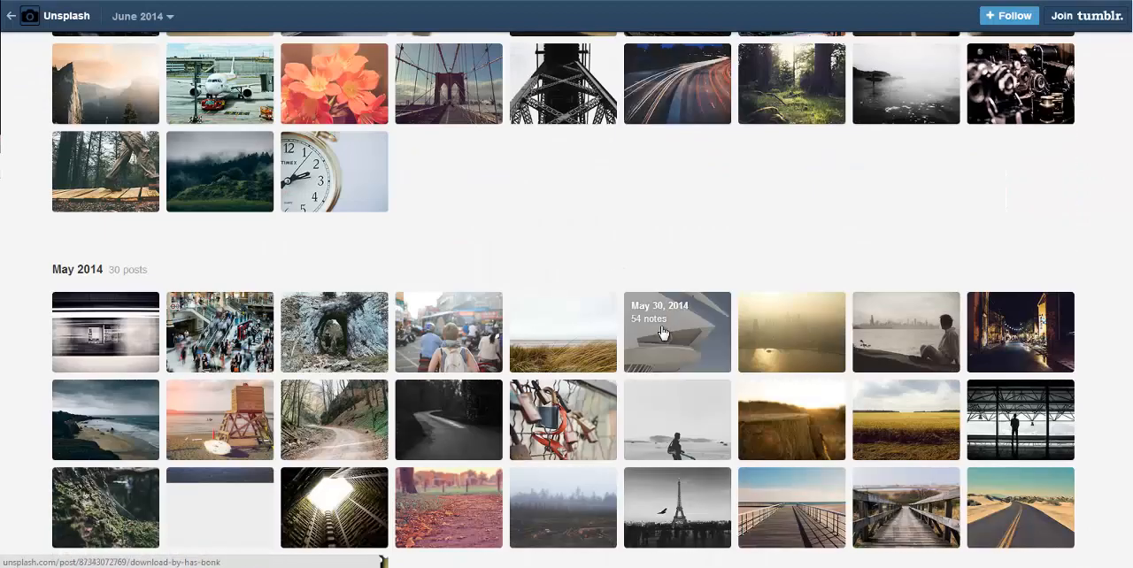
{"action": "scroll", "coordinate": [640, 329], "scroll_direction": "up", "scroll_amount": 2}
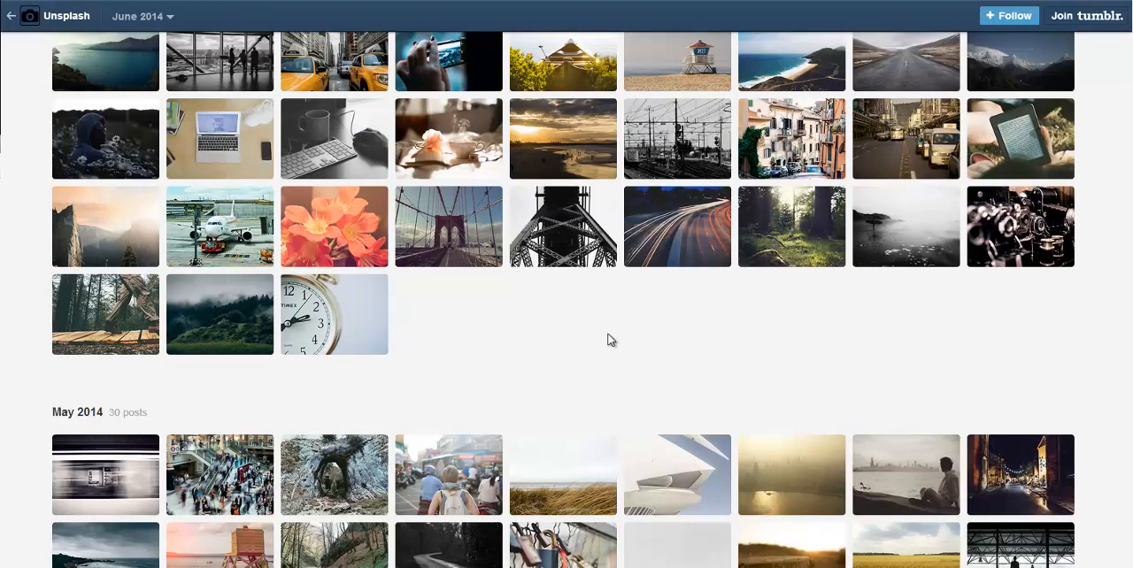
{"action": "scroll", "coordinate": [602, 342], "scroll_direction": "up", "scroll_amount": 5}
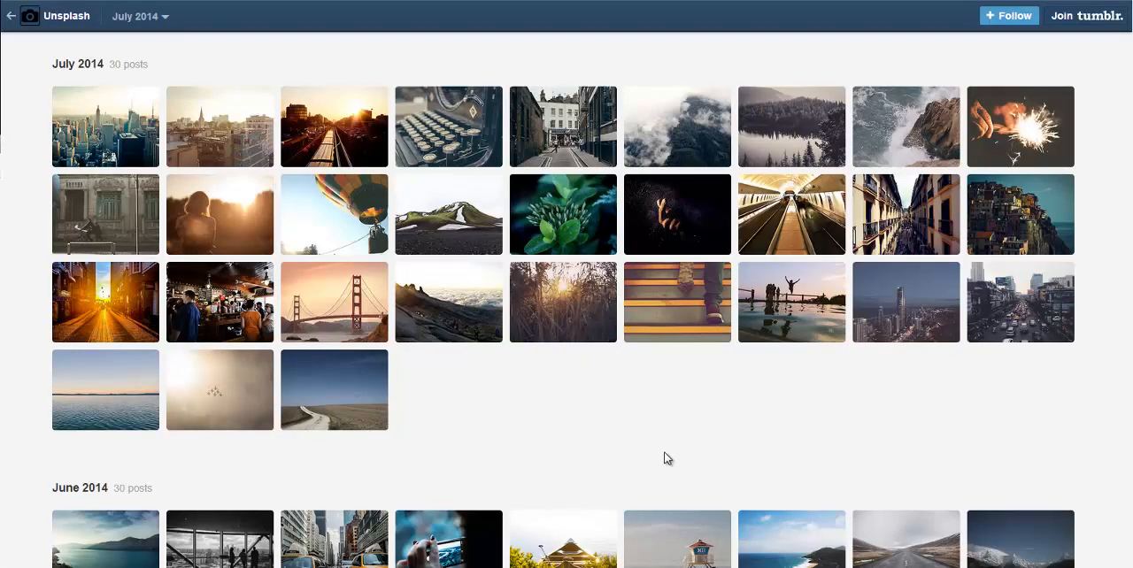
{"action": "left_click", "coordinate": [363, 225]}
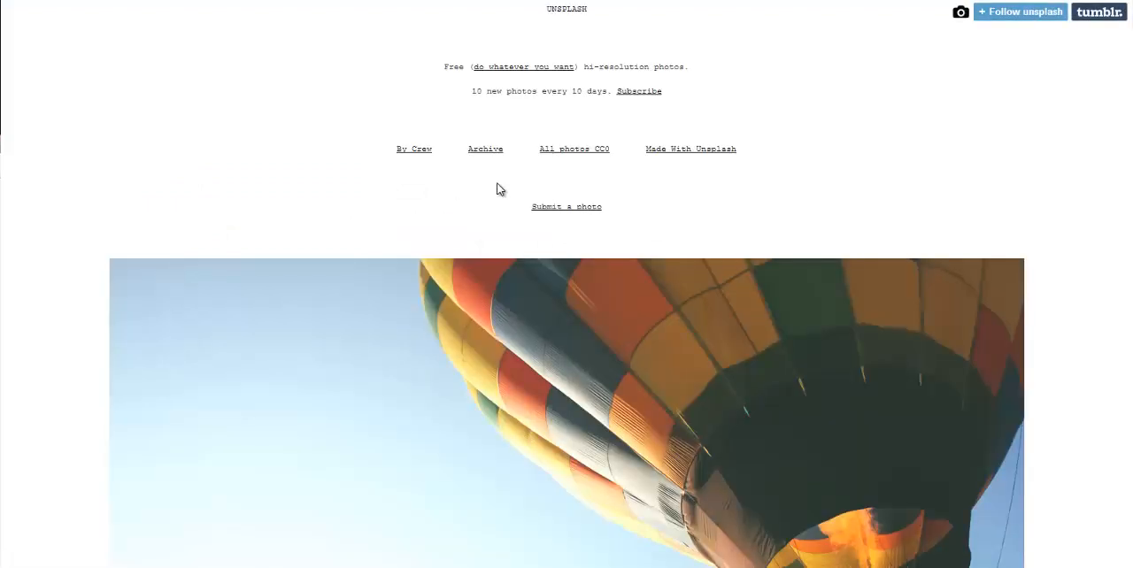
Step: Save the hot-air balloon photo as "Post image 1.jpg" in the Outreach Pro Images folder and show the downloaded file in its folder
{"action": "scroll", "coordinate": [497, 189], "scroll_direction": "down", "scroll_amount": 3}
{"action": "scroll", "coordinate": [457, 230], "scroll_direction": "down", "scroll_amount": 1}
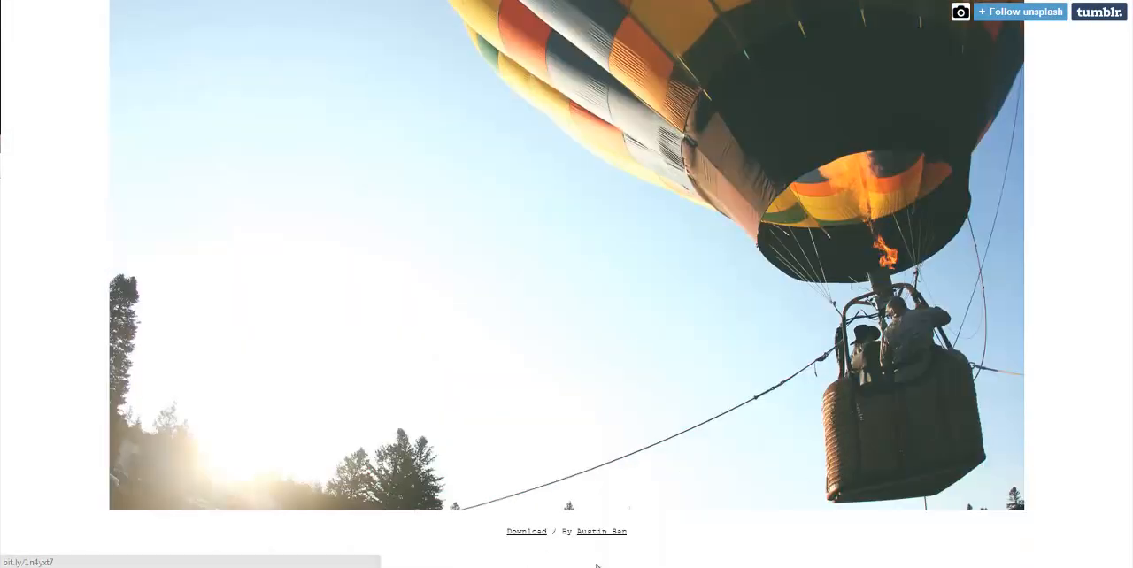
{"action": "scroll", "coordinate": [759, 530], "scroll_direction": "down", "scroll_amount": 1}
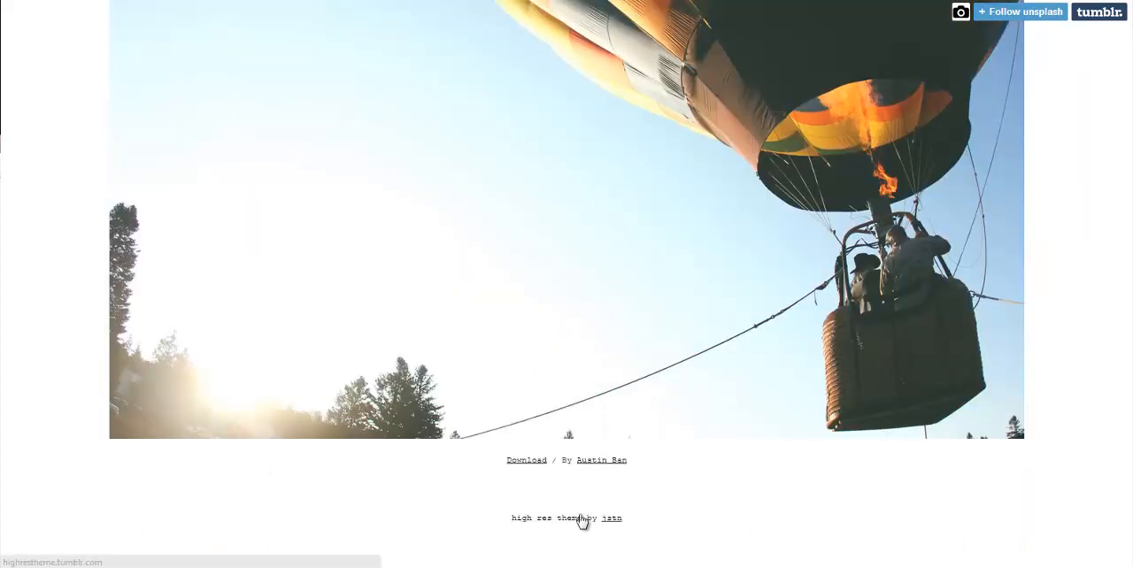
{"action": "scroll", "coordinate": [561, 523], "scroll_direction": "up", "scroll_amount": 3}
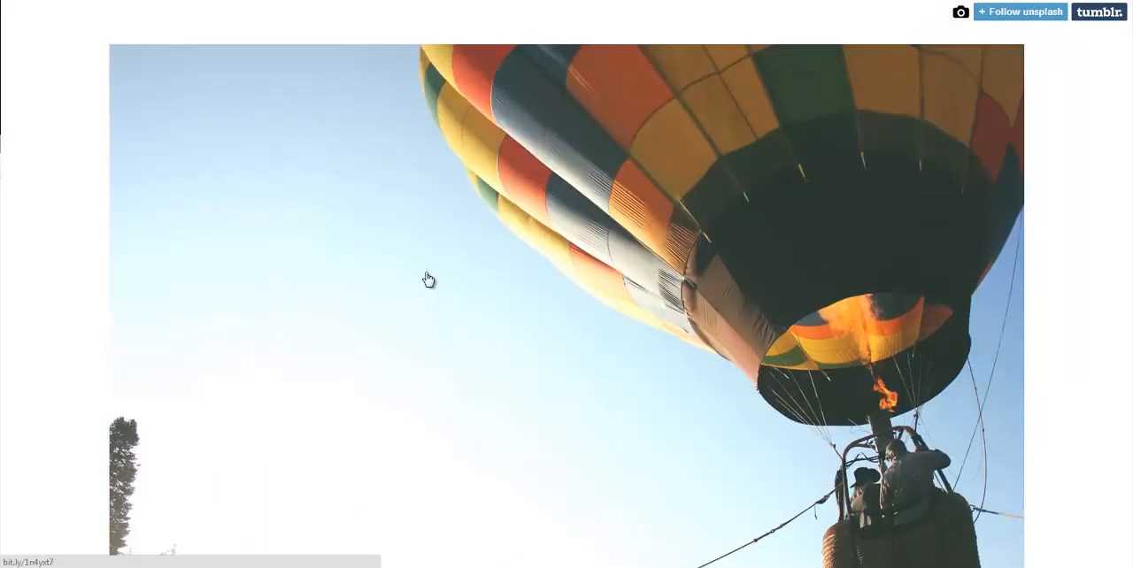
{"action": "right_click", "coordinate": [440, 300]}
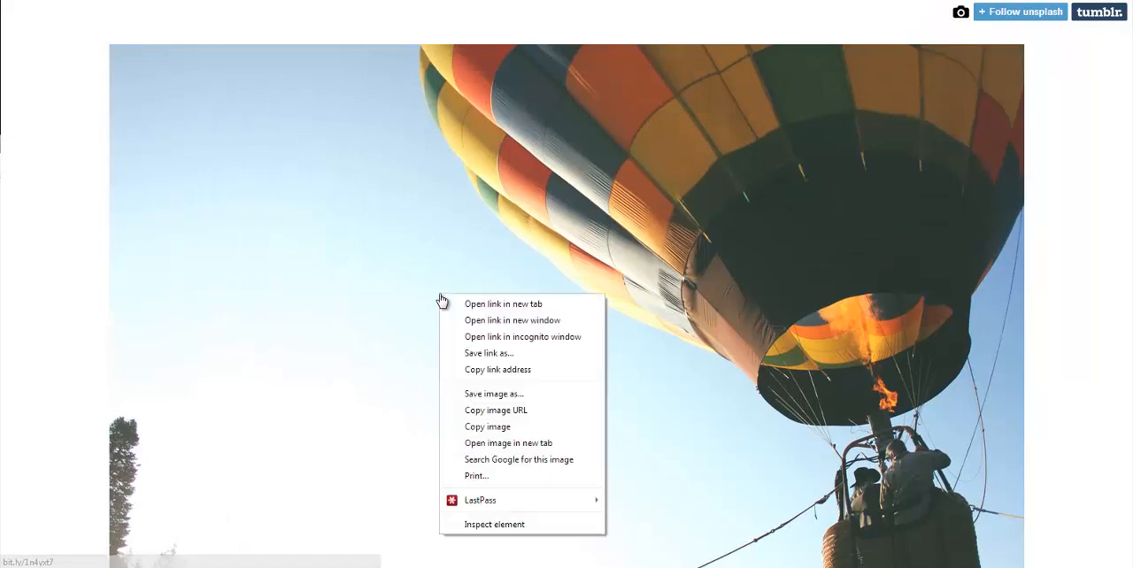
{"action": "left_click", "coordinate": [502, 395]}
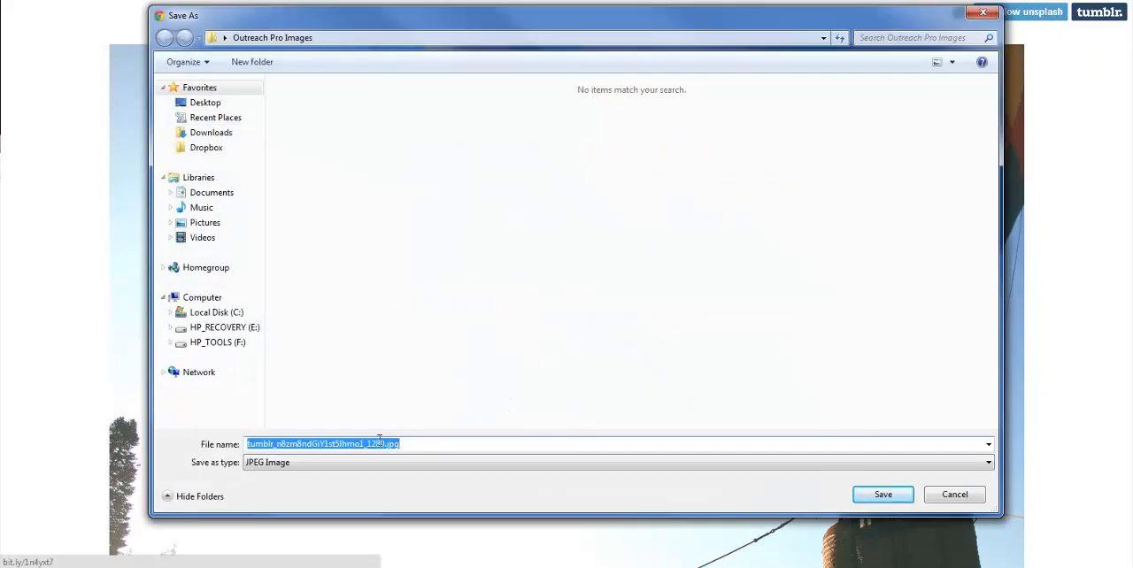
{"action": "left_click", "coordinate": [383, 445]}
{"action": "double_click", "coordinate": [329, 443]}
{"action": "type", "text": "Post im"}
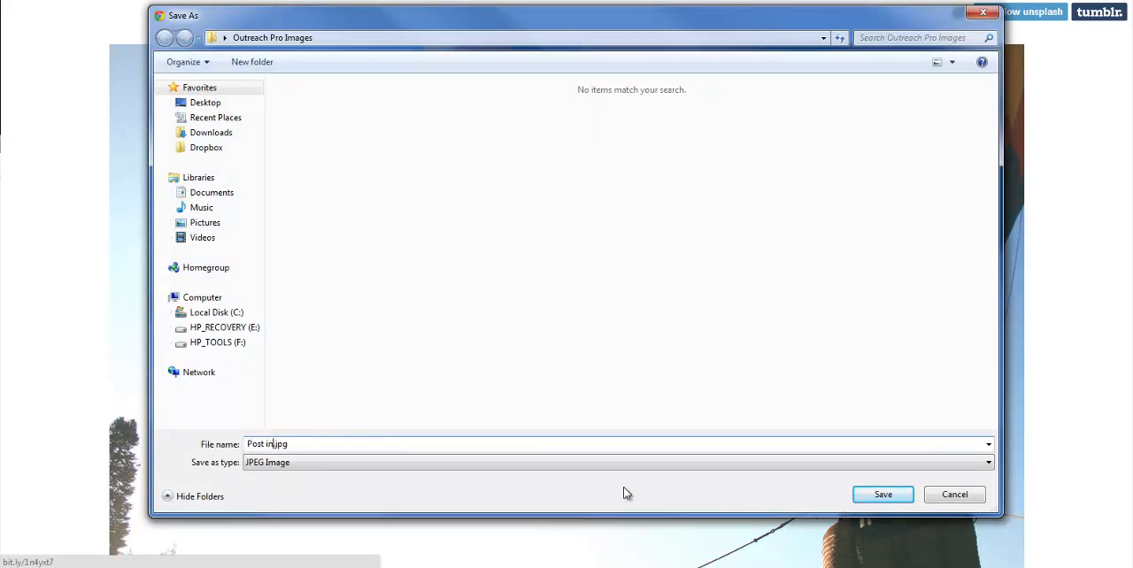
{"action": "type", "text": "age 1"}
{"action": "left_click", "coordinate": [884, 496]}
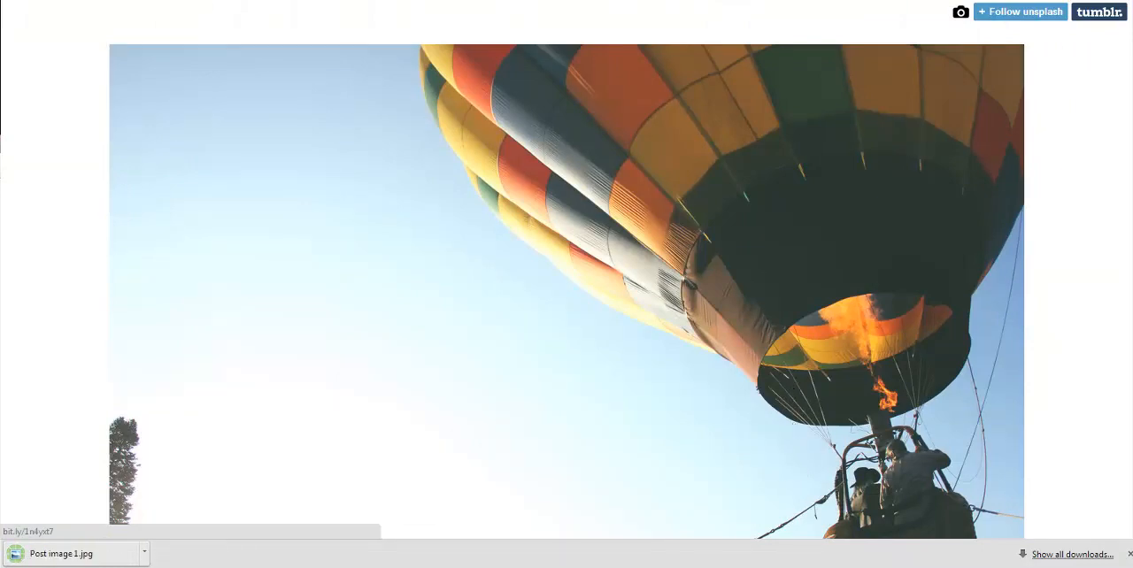
{"action": "left_click", "coordinate": [145, 557]}
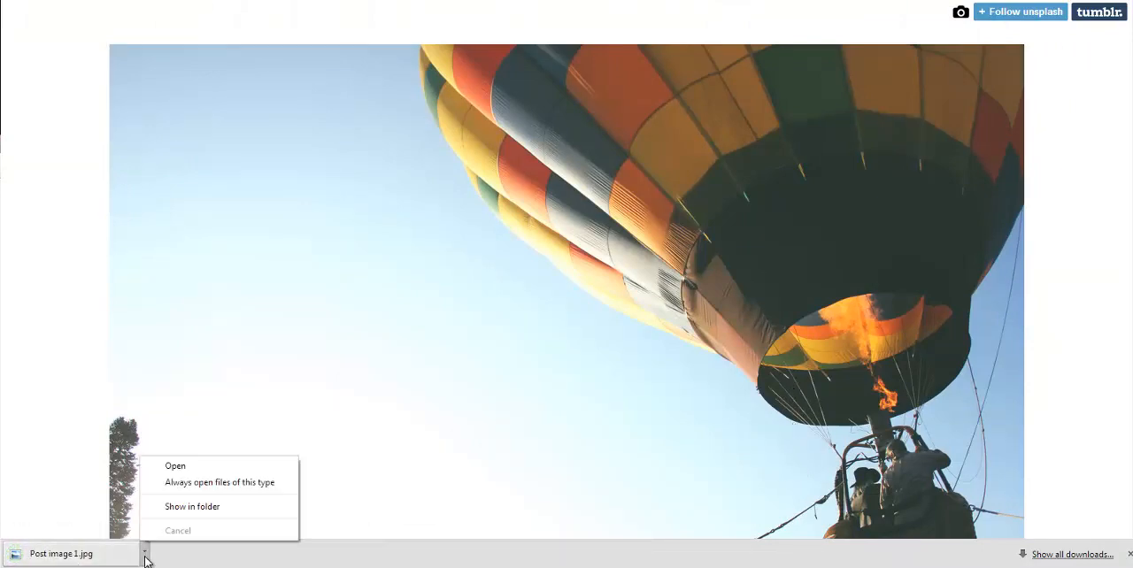
{"action": "left_click", "coordinate": [216, 508]}
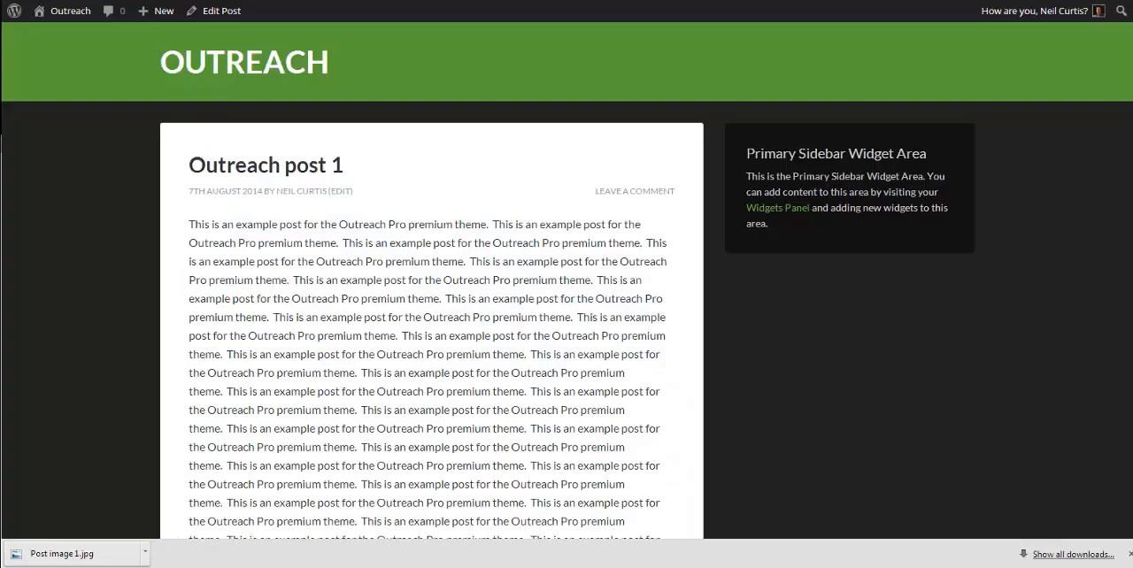
Step: Edit "Outreach post 1" to use an upload of "Post image 1.jpg" as its featured image, and update the post
{"action": "left_click", "coordinate": [233, 11]}
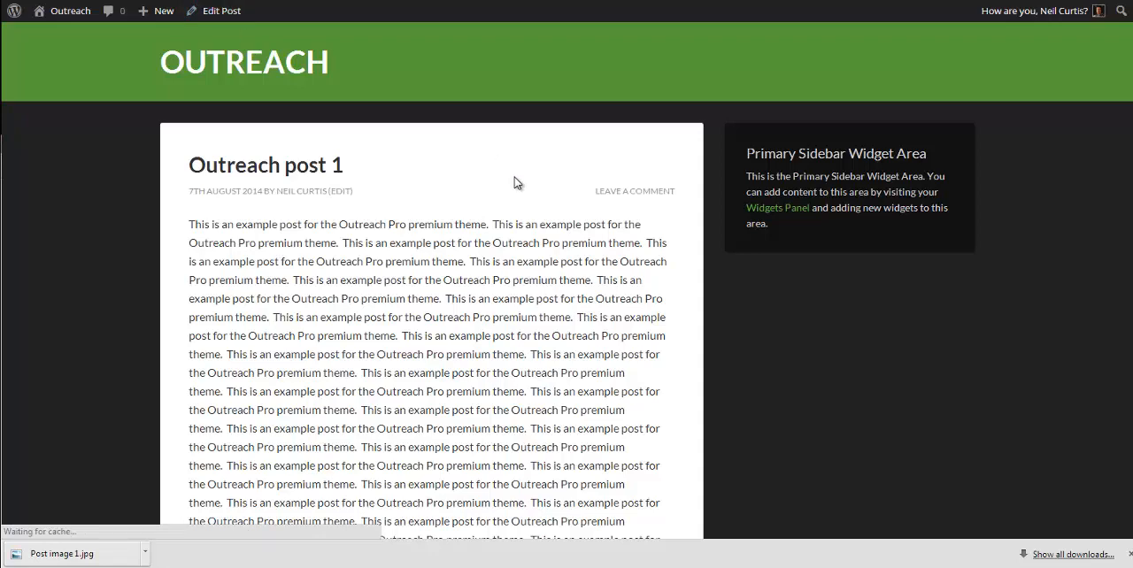
{"action": "scroll", "coordinate": [1007, 338], "scroll_direction": "down", "scroll_amount": 3}
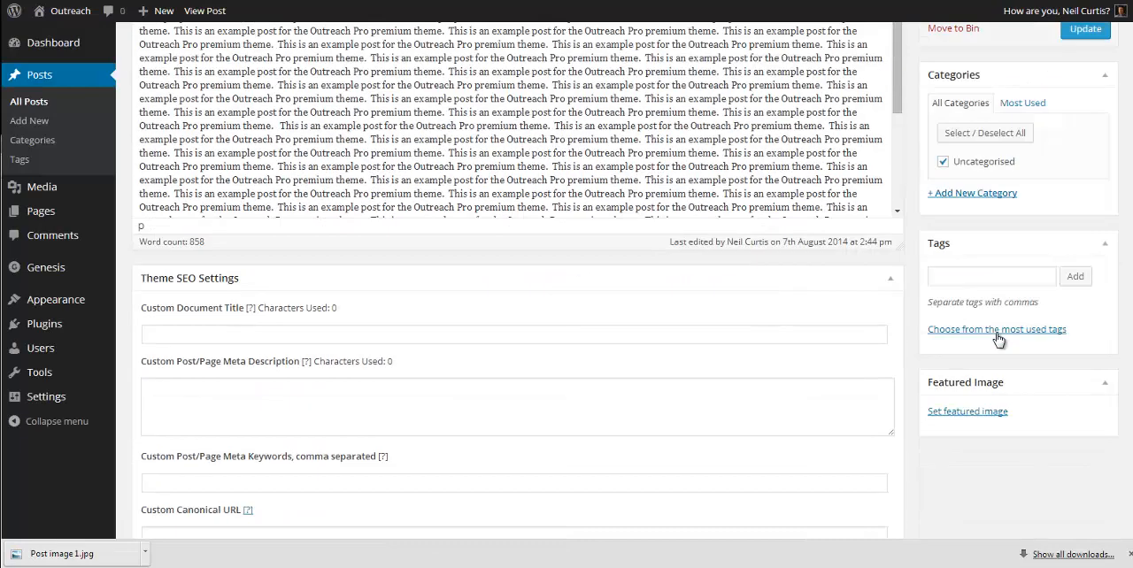
{"action": "left_click", "coordinate": [967, 414]}
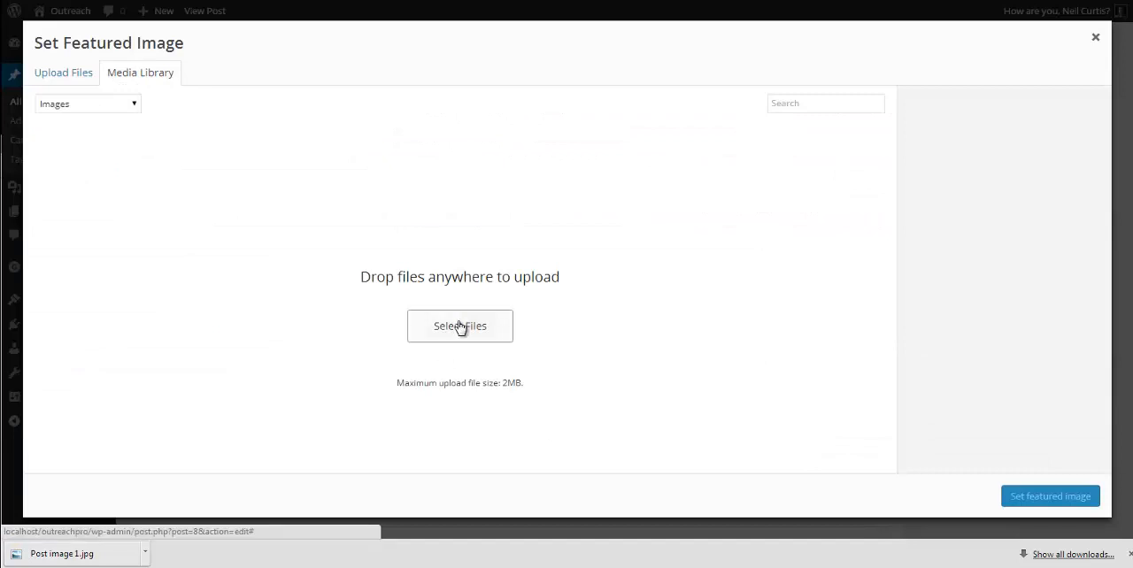
{"action": "left_click", "coordinate": [459, 327]}
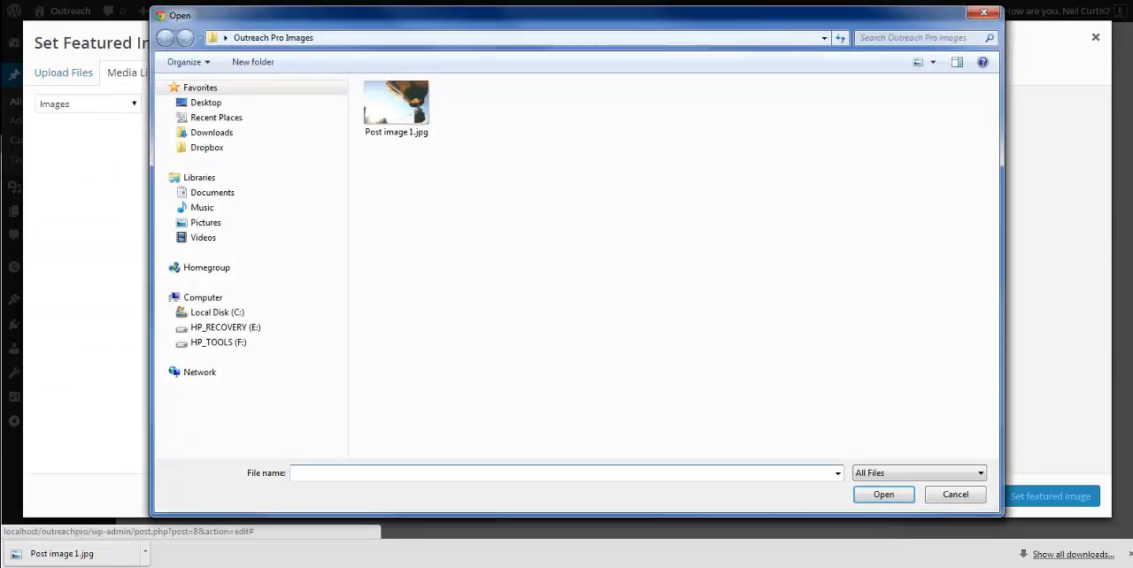
{"action": "left_click", "coordinate": [384, 115]}
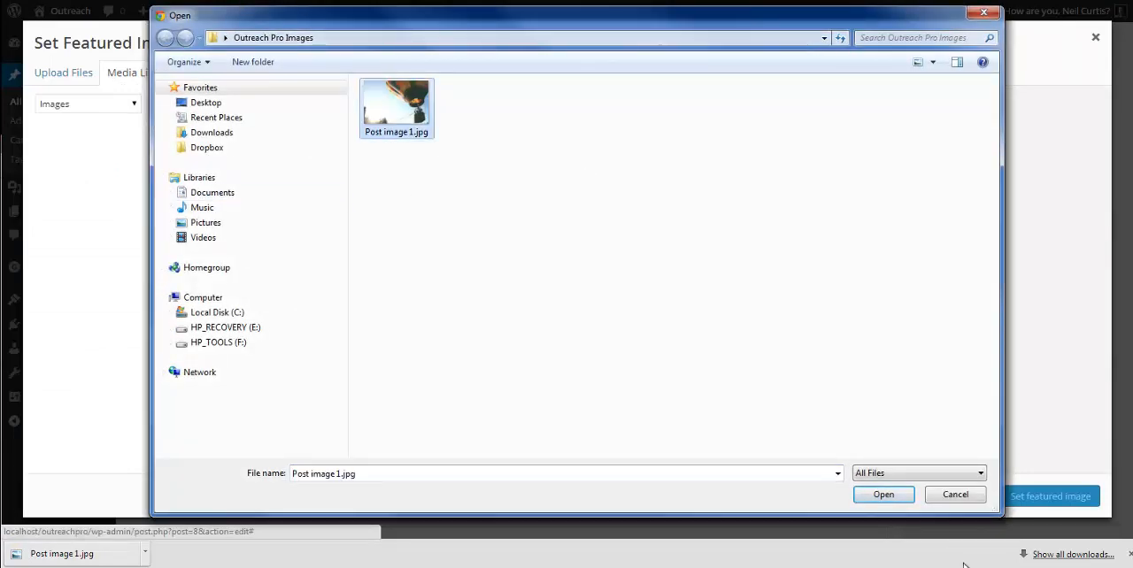
{"action": "left_click", "coordinate": [881, 493]}
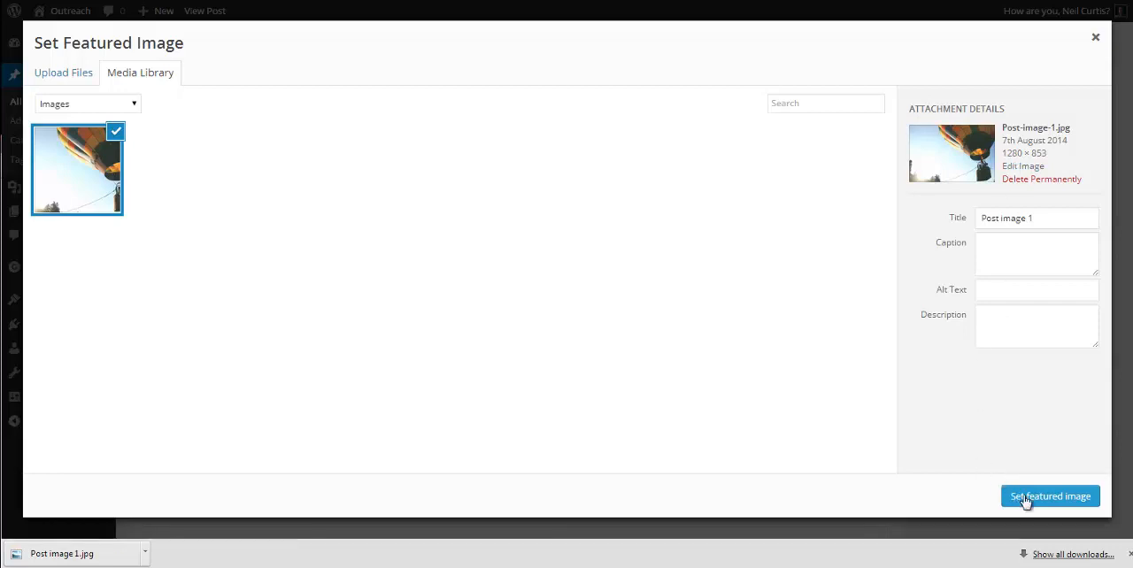
{"action": "left_click", "coordinate": [1053, 498]}
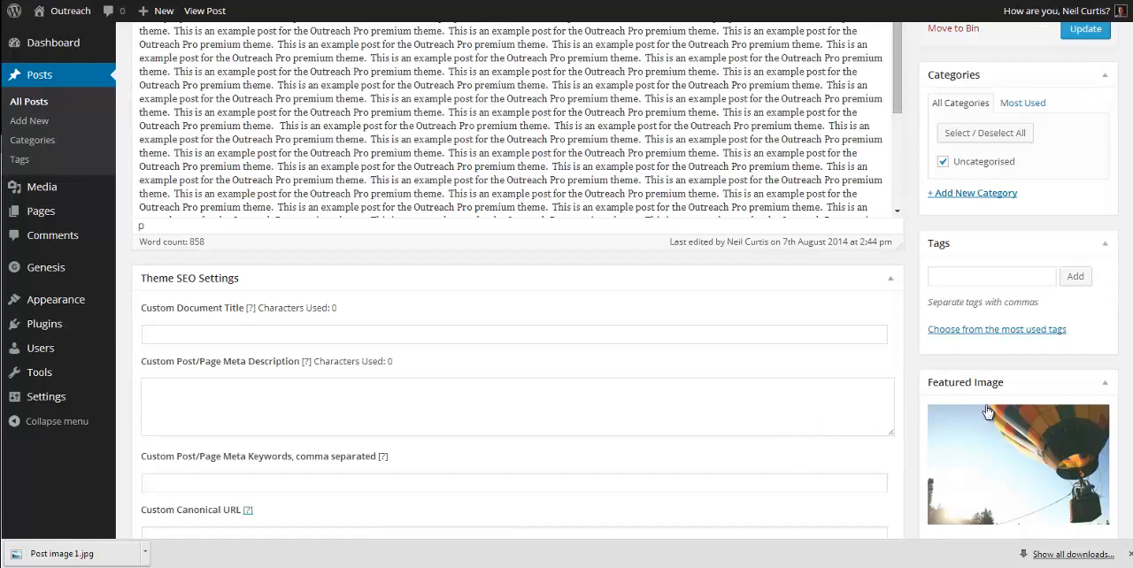
{"action": "scroll", "coordinate": [987, 416], "scroll_direction": "up", "scroll_amount": 3}
{"action": "left_click", "coordinate": [1083, 243]}
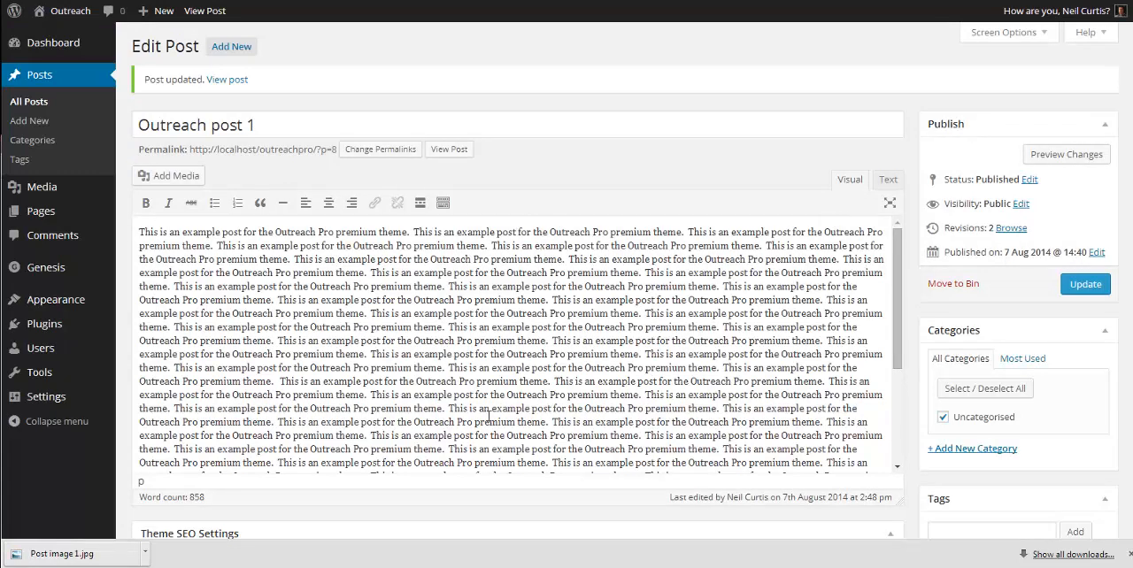
Step: Add the Genesis - Responsive Slider widget to the Home - Top widget area and save it without a title
{"action": "mouse_move", "coordinate": [75, 301]}
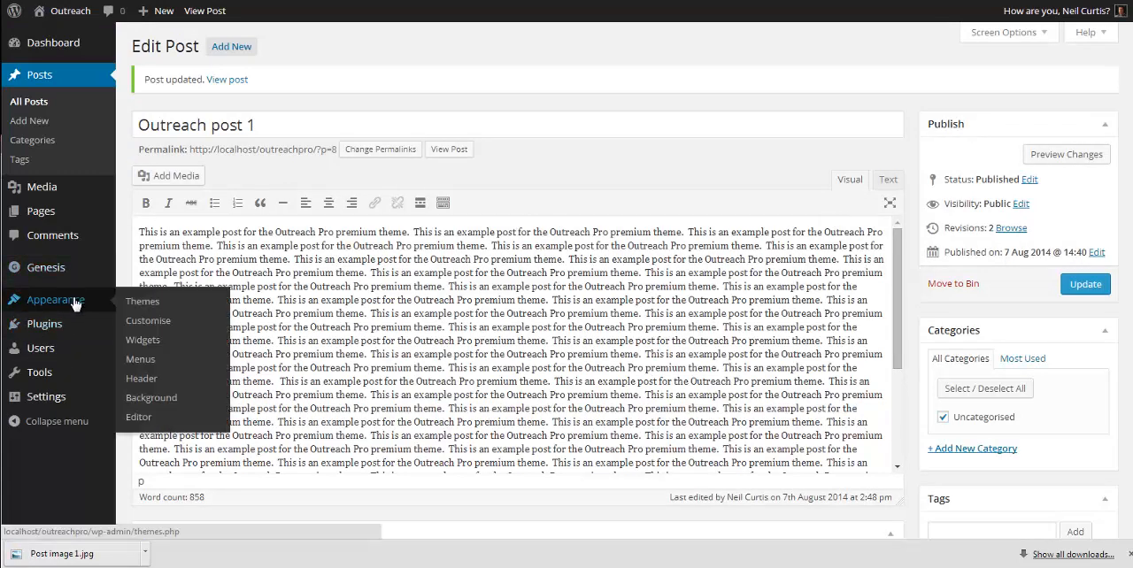
{"action": "left_click", "coordinate": [141, 342]}
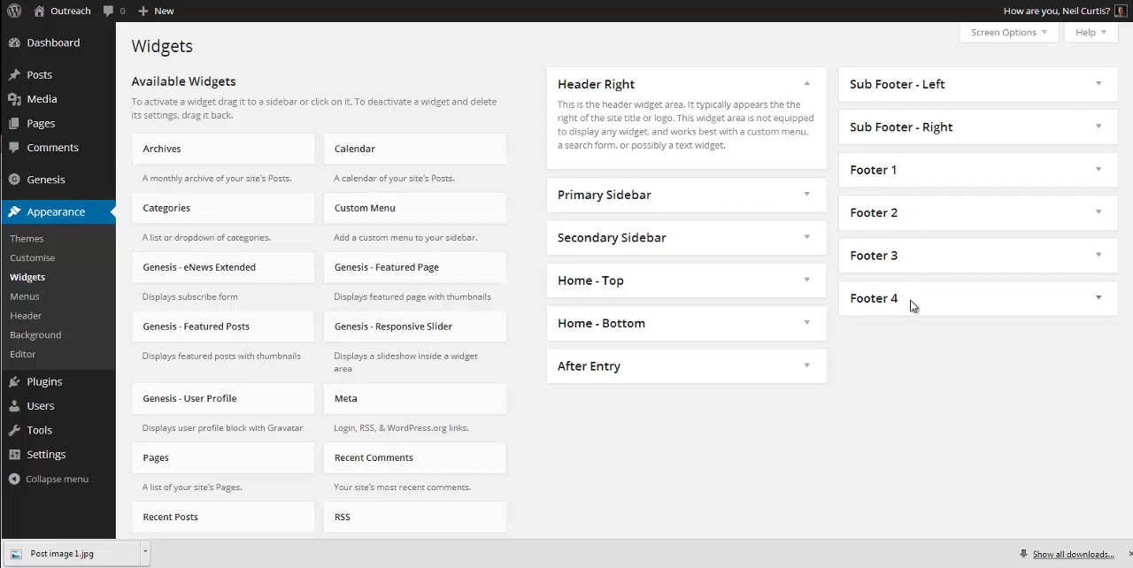
{"action": "left_click", "coordinate": [615, 285]}
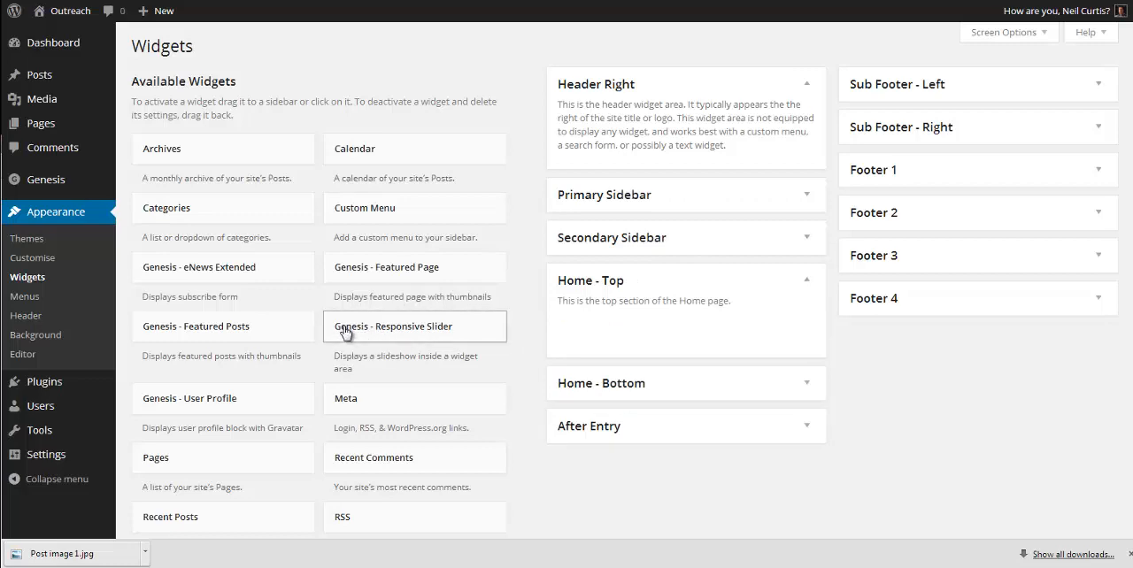
{"action": "left_click_drag", "start_coordinate": [345, 332], "coordinate": [591, 327]}
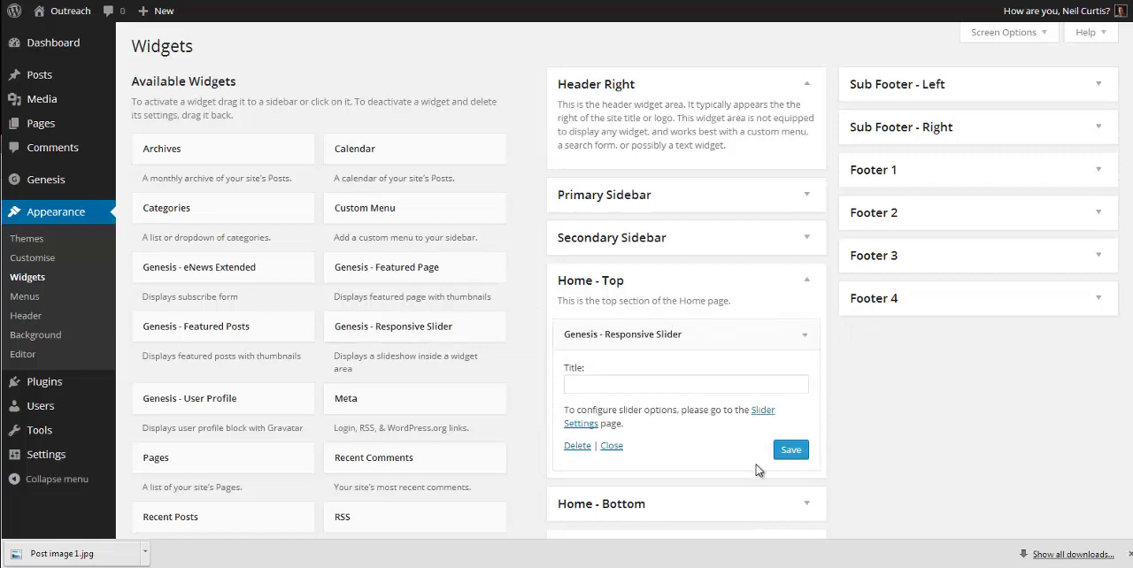
{"action": "left_click", "coordinate": [784, 451]}
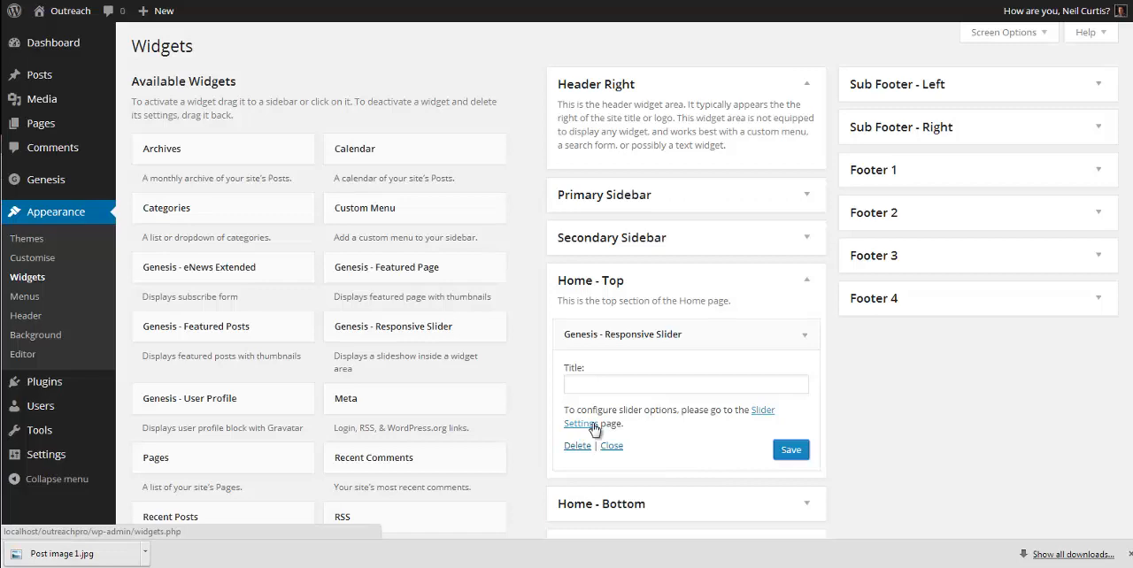
Step: View the site's home page, open "Outreach post 1" from the slider image, and return to the home page
{"action": "left_click", "coordinate": [70, 16]}
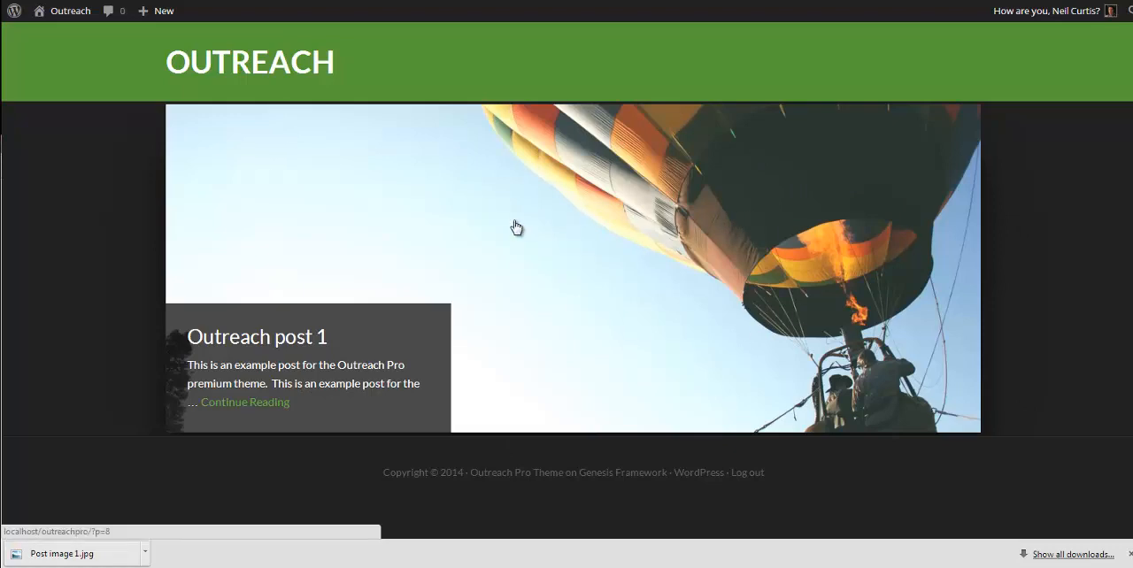
{"action": "left_click", "coordinate": [671, 221]}
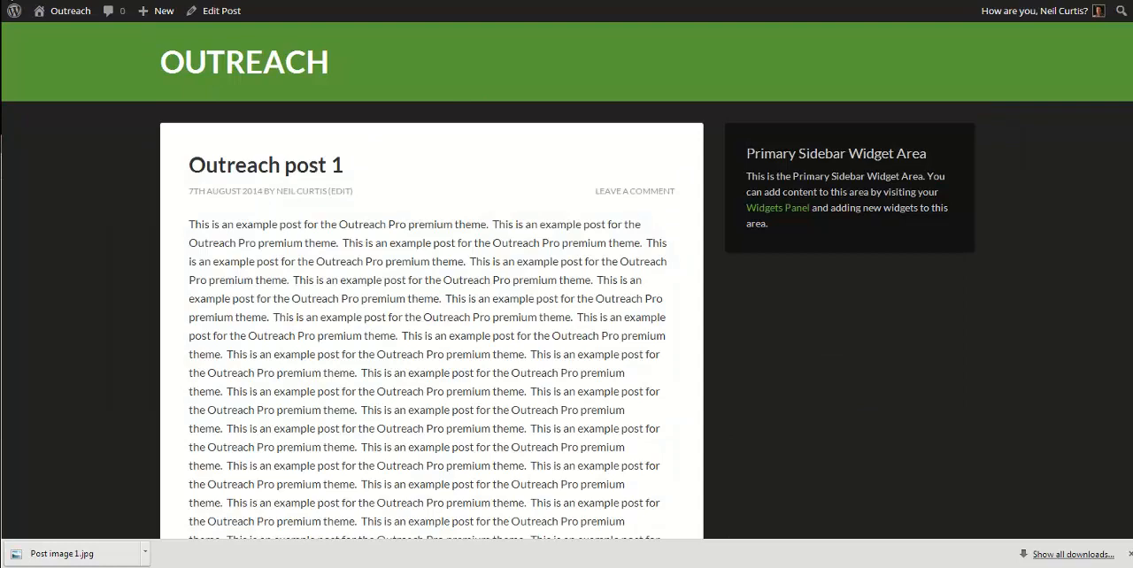
{"action": "key", "text": "alt+Left"}
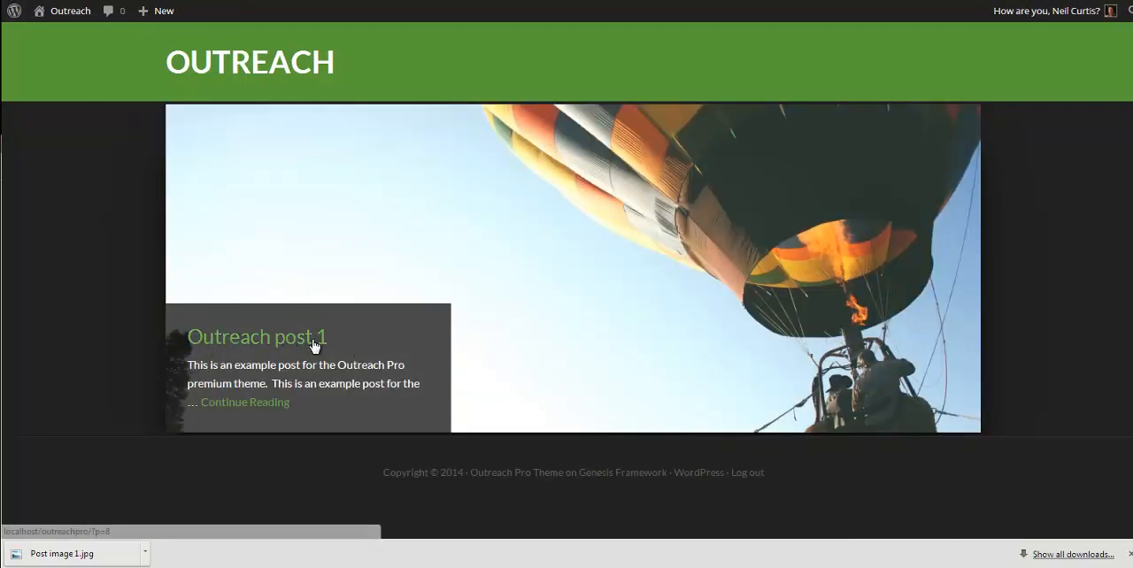
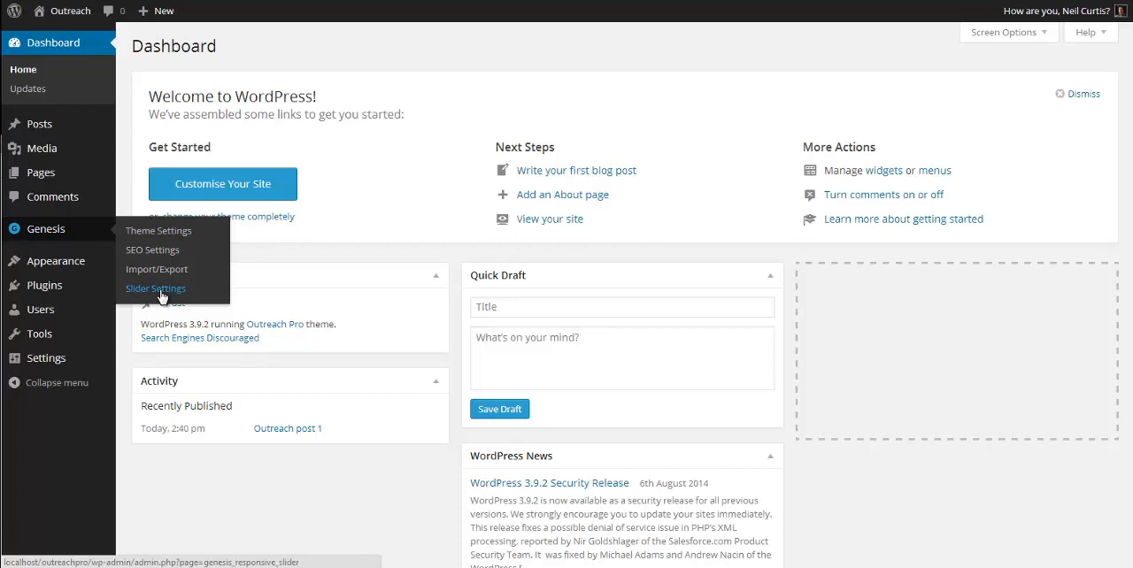
Step: Open the slider settings page from the Genesis - Responsive Slider widget in the Home - Top widget area
{"action": "mouse_move", "coordinate": [74, 263]}
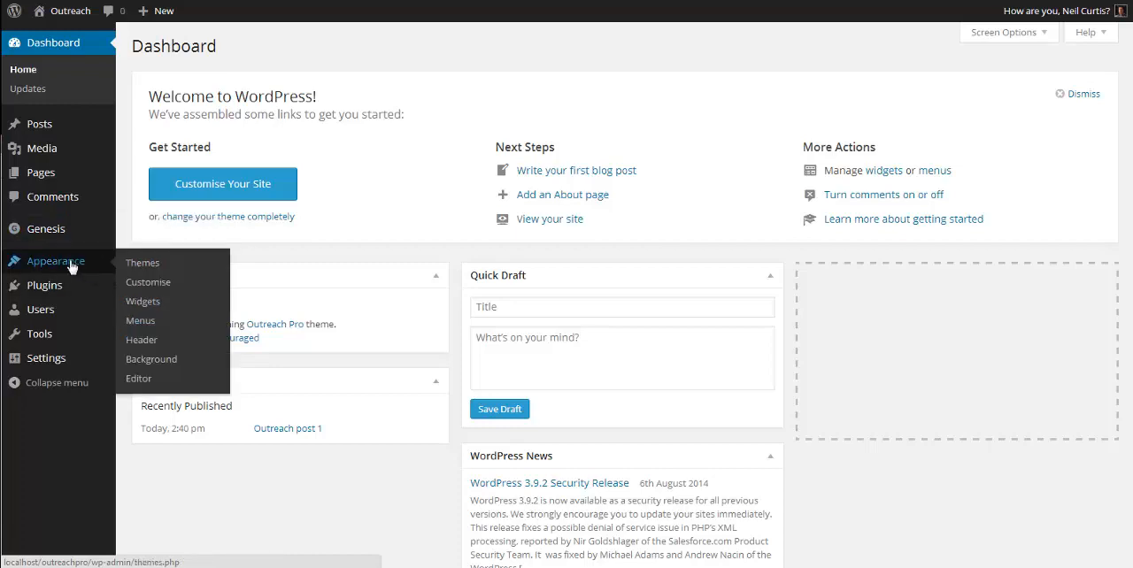
{"action": "left_click", "coordinate": [144, 302]}
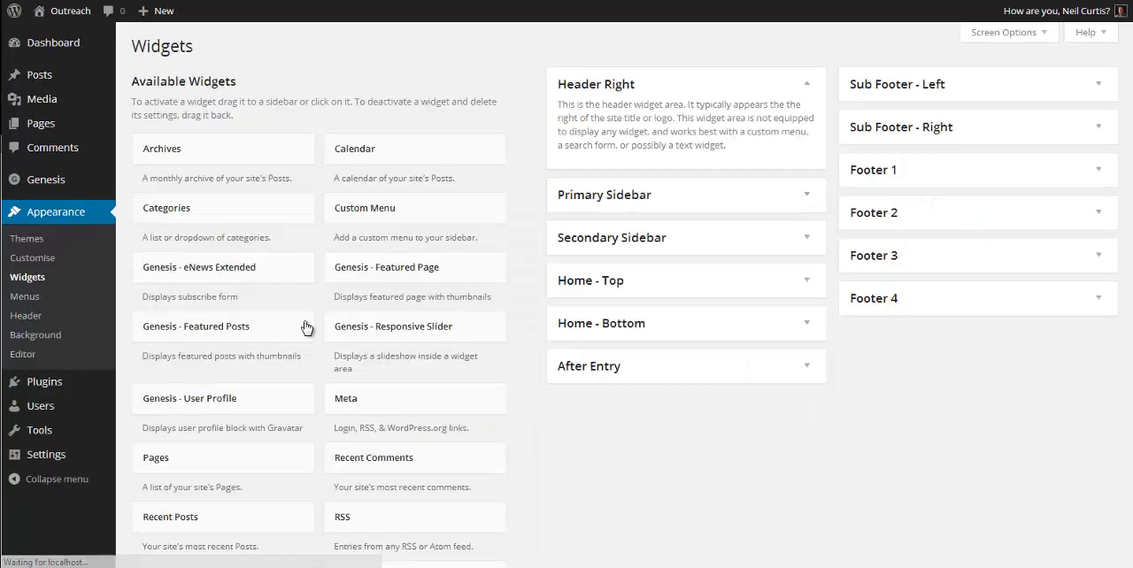
{"action": "left_click_drag", "start_coordinate": [389, 326], "coordinate": [607, 283]}
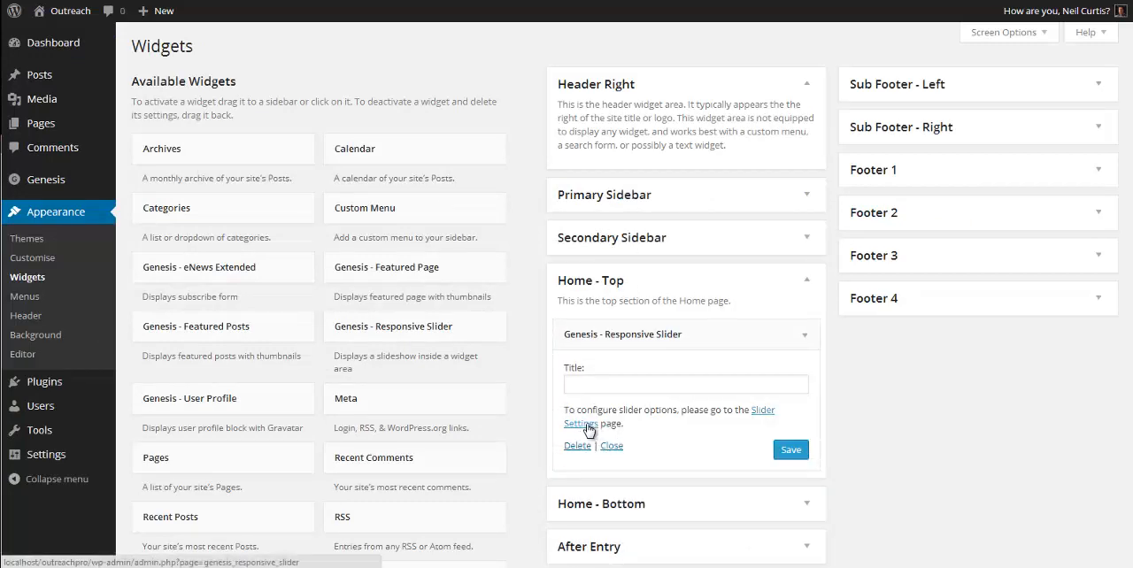
{"action": "left_click", "coordinate": [584, 425]}
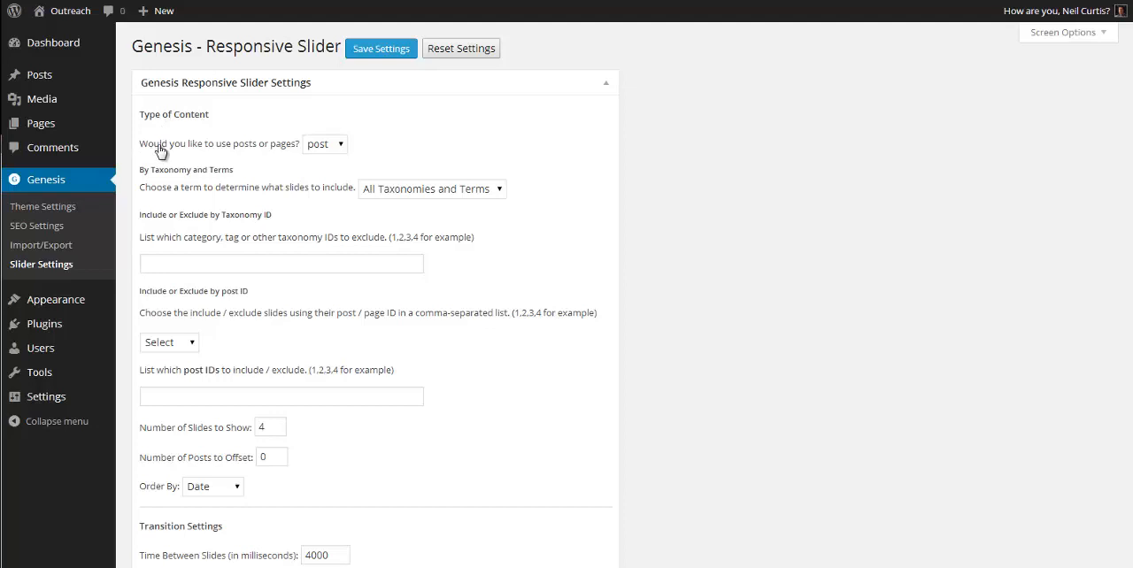
Step: Examine the slider's post or page choice and the taxonomy terms available for selecting slides
{"action": "left_click", "coordinate": [342, 146]}
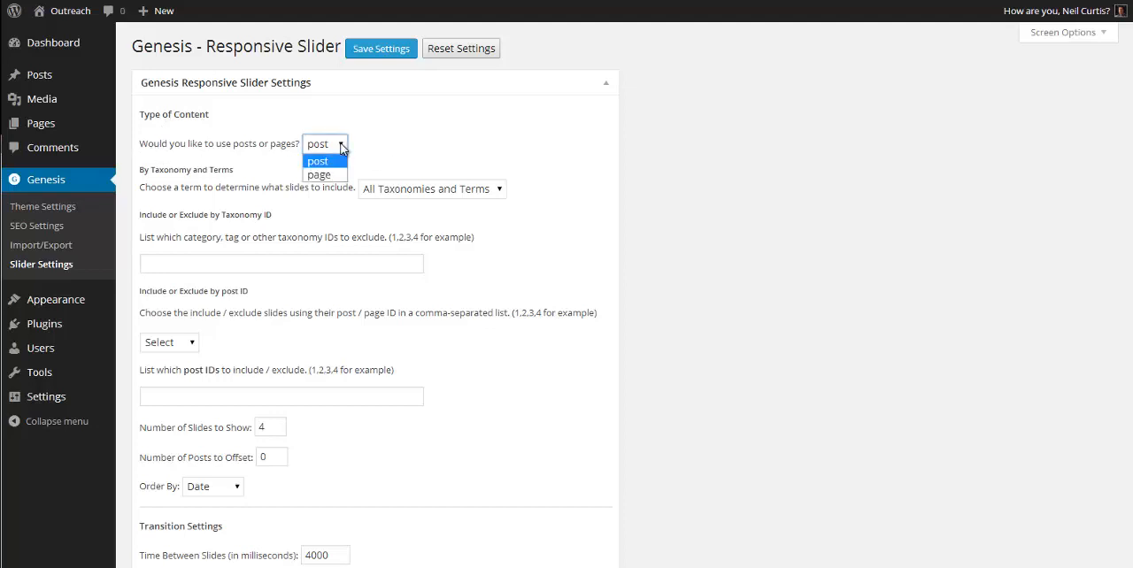
{"action": "left_click", "coordinate": [342, 147]}
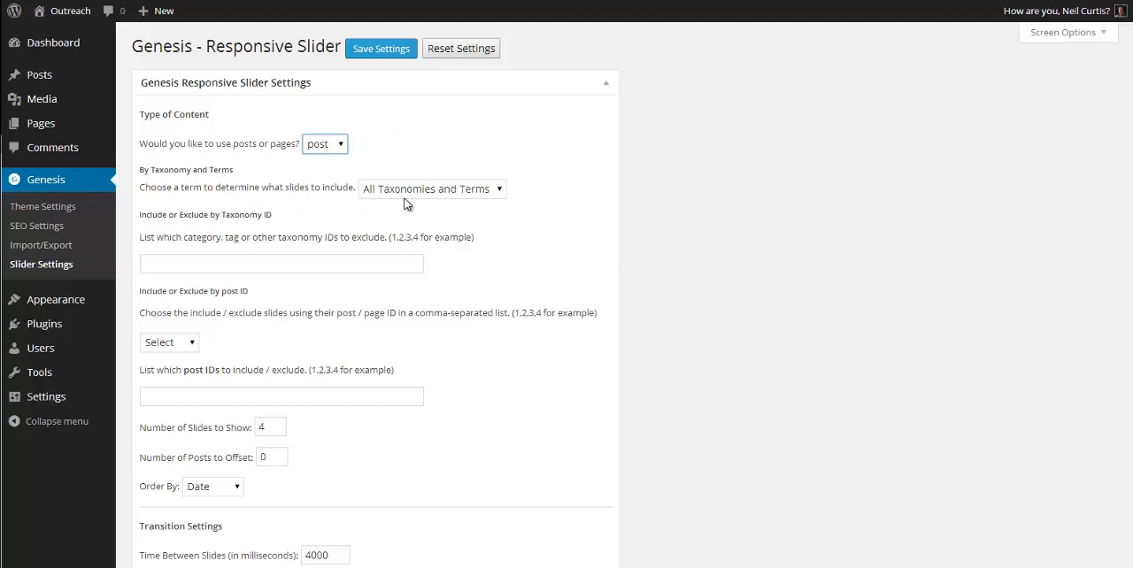
{"action": "left_click", "coordinate": [494, 195]}
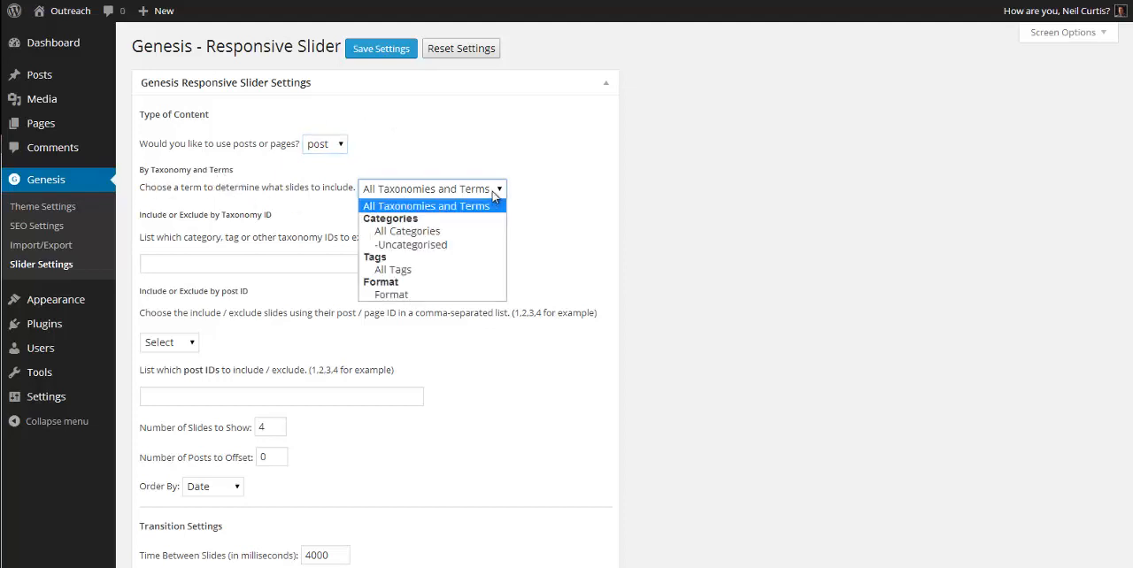
{"action": "left_click", "coordinate": [493, 192]}
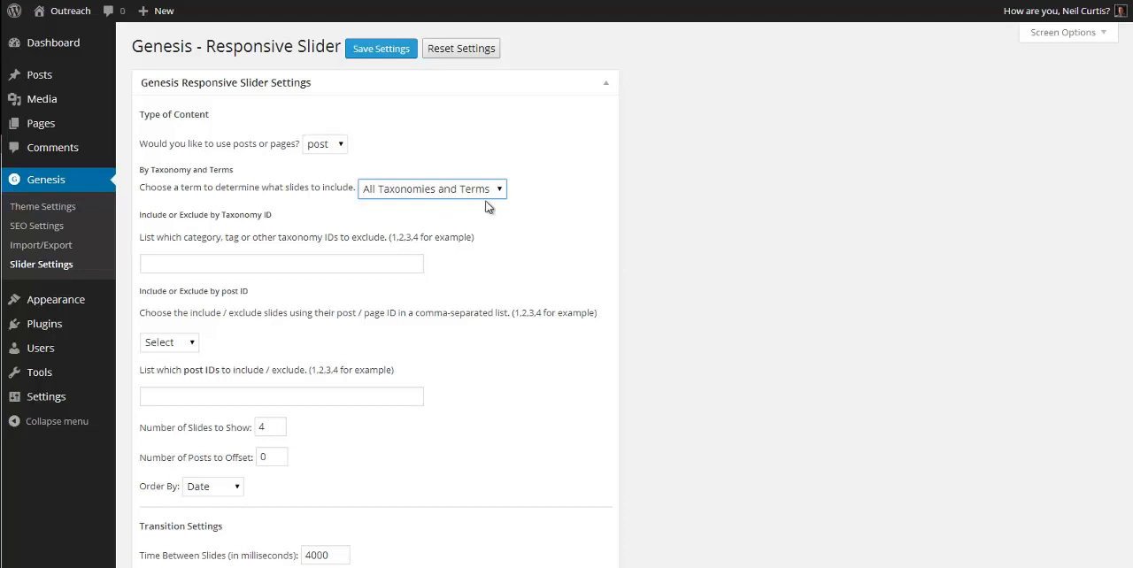
{"action": "left_click", "coordinate": [473, 189]}
{"action": "left_click", "coordinate": [553, 181]}
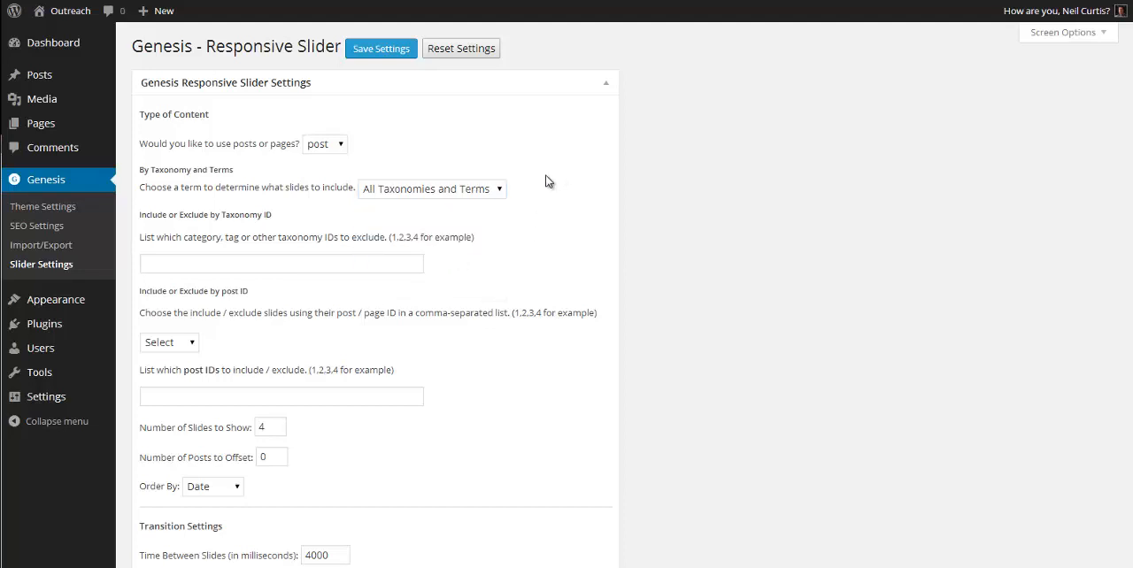
Step: Review the slider's slide count, post offset, ordering, transition timing and slider effect options
{"action": "scroll", "coordinate": [549, 244], "scroll_direction": "down", "scroll_amount": 3}
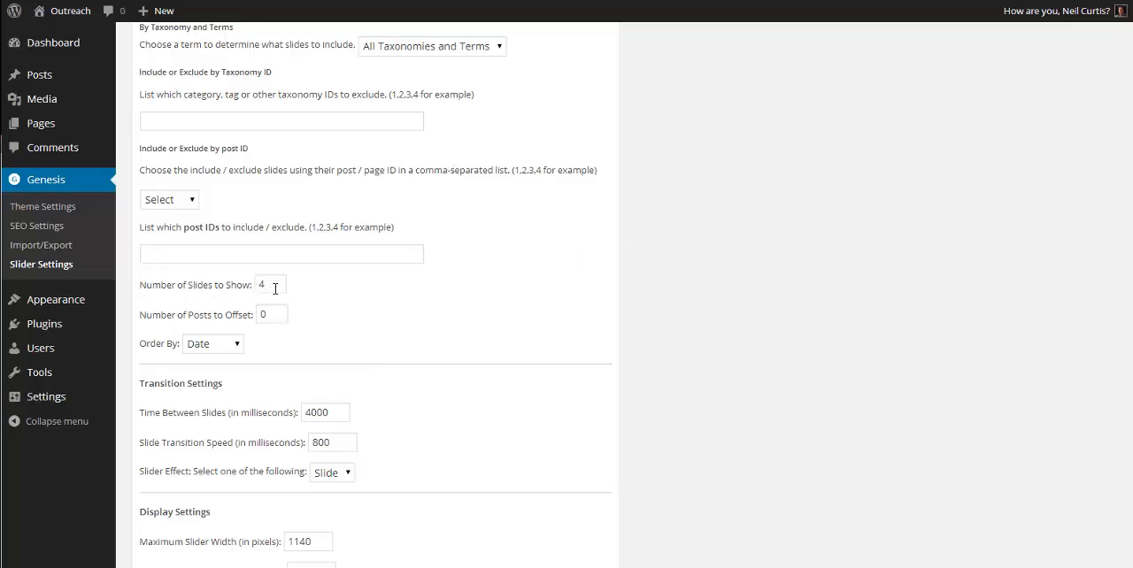
{"action": "scroll", "coordinate": [559, 254], "scroll_direction": "down", "scroll_amount": 3}
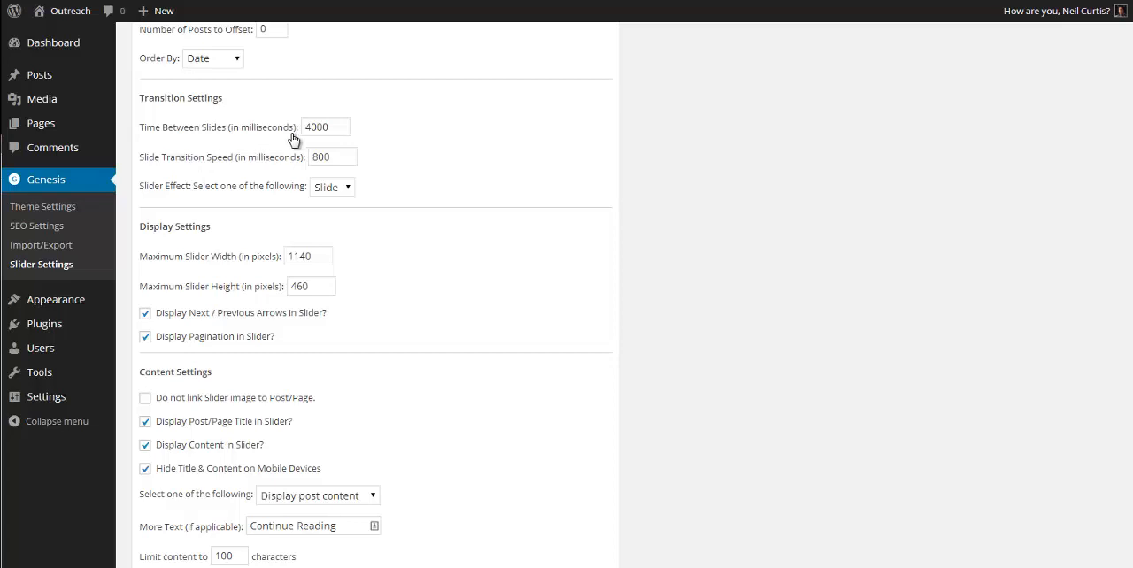
{"action": "left_click", "coordinate": [349, 193]}
{"action": "left_click", "coordinate": [348, 193]}
{"action": "scroll", "coordinate": [457, 135], "scroll_direction": "down", "scroll_amount": 3}
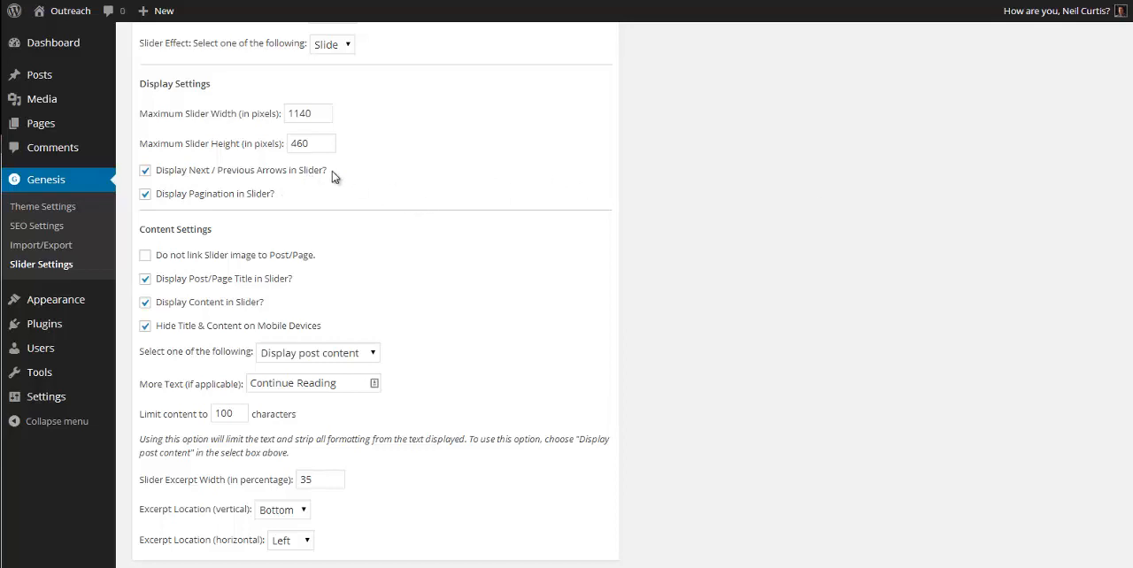
Step: Review the slider's display and content settings, including the choices for showing post content or excerpts
{"action": "scroll", "coordinate": [327, 181], "scroll_direction": "down", "scroll_amount": 2}
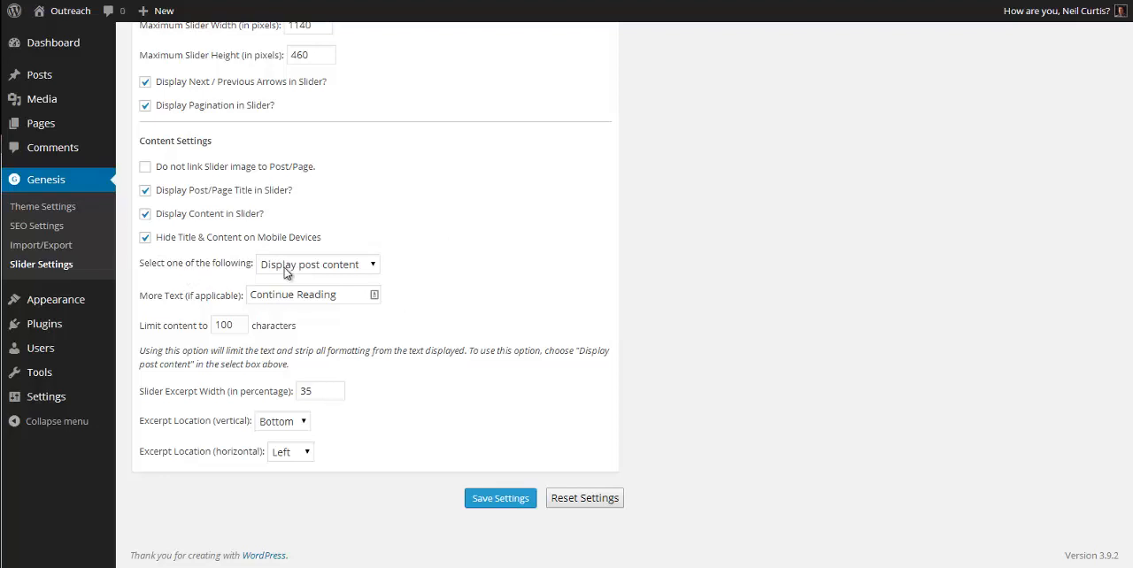
{"action": "left_click", "coordinate": [325, 271]}
{"action": "left_click", "coordinate": [323, 272]}
{"action": "left_click", "coordinate": [487, 282]}
{"action": "scroll", "coordinate": [540, 403], "scroll_direction": "up", "scroll_amount": 9}
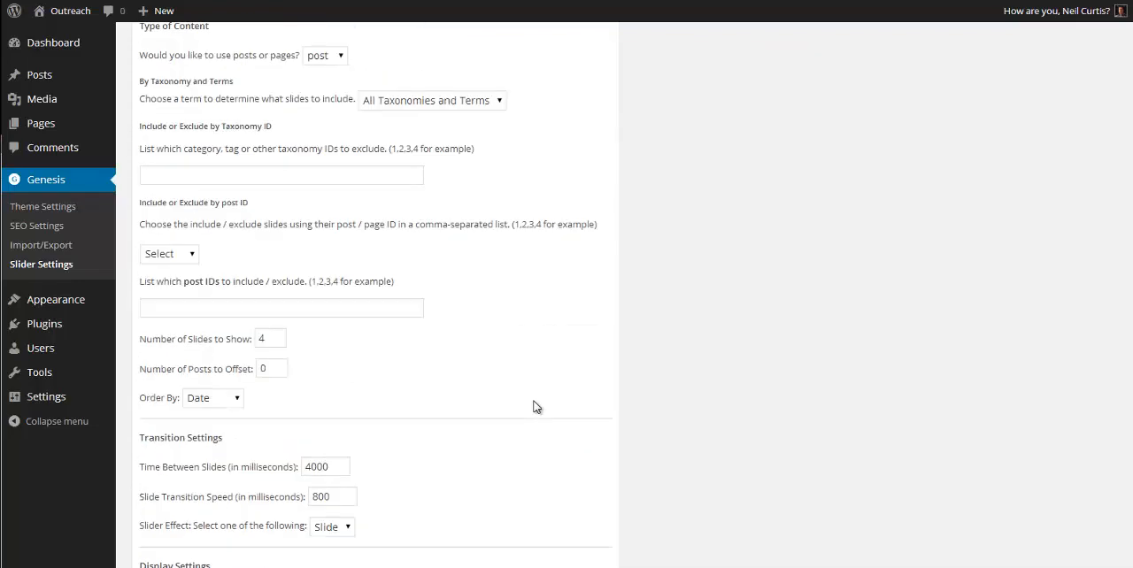
{"action": "scroll", "coordinate": [531, 406], "scroll_direction": "down", "scroll_amount": 2}
{"action": "scroll", "coordinate": [528, 406], "scroll_direction": "down", "scroll_amount": 6}
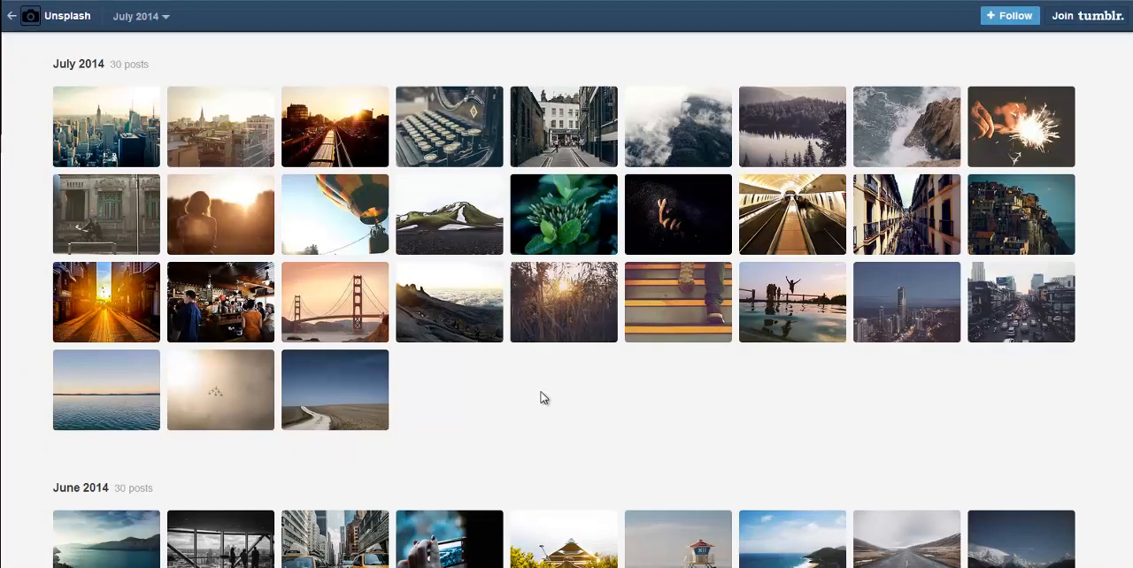
Step: Open the parked airplane photo from June 2014 in the Unsplash archive
{"action": "scroll", "coordinate": [547, 386], "scroll_direction": "down", "scroll_amount": 4}
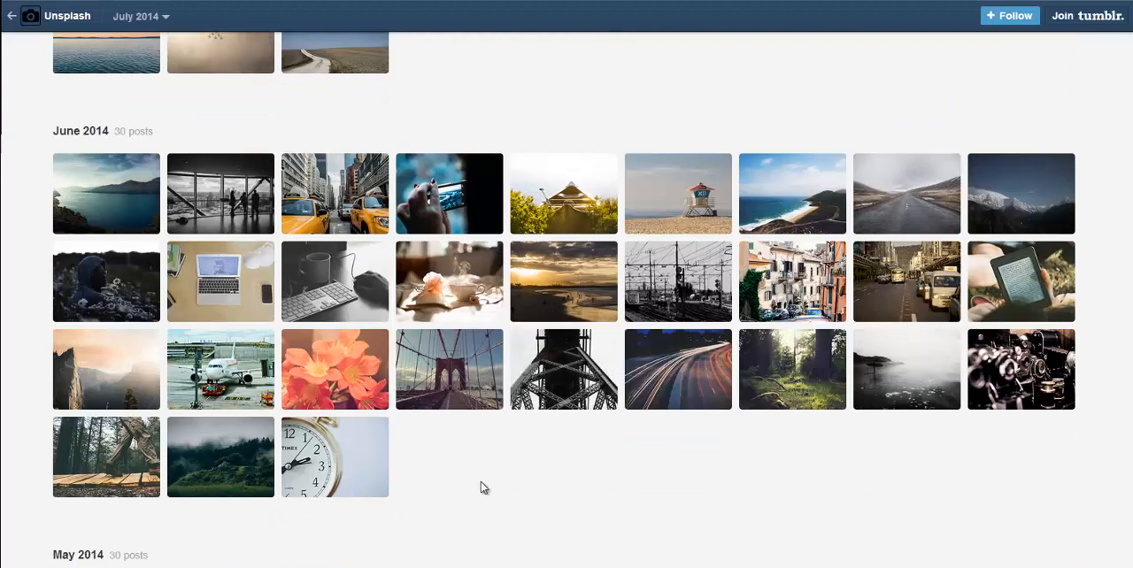
{"action": "left_click", "coordinate": [234, 377]}
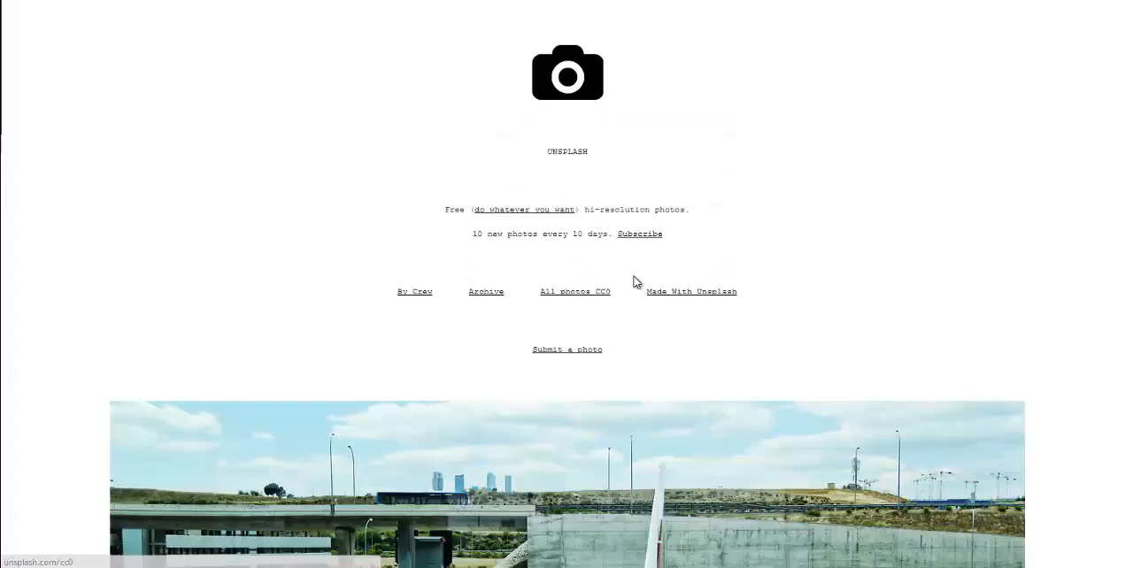
{"action": "scroll", "coordinate": [416, 159], "scroll_direction": "down", "scroll_amount": 2}
{"action": "scroll", "coordinate": [431, 179], "scroll_direction": "down", "scroll_amount": 1}
Step: Save the airplane photo as "Post image 2.jpg" in the Outreach Pro Images folder
{"action": "right_click", "coordinate": [493, 270]}
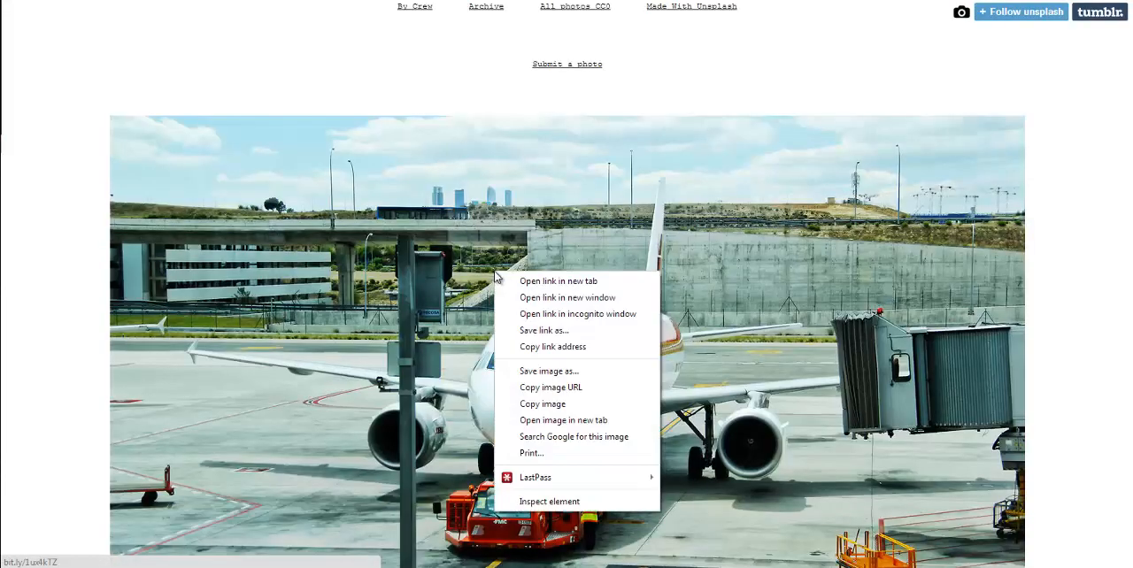
{"action": "left_click", "coordinate": [573, 377]}
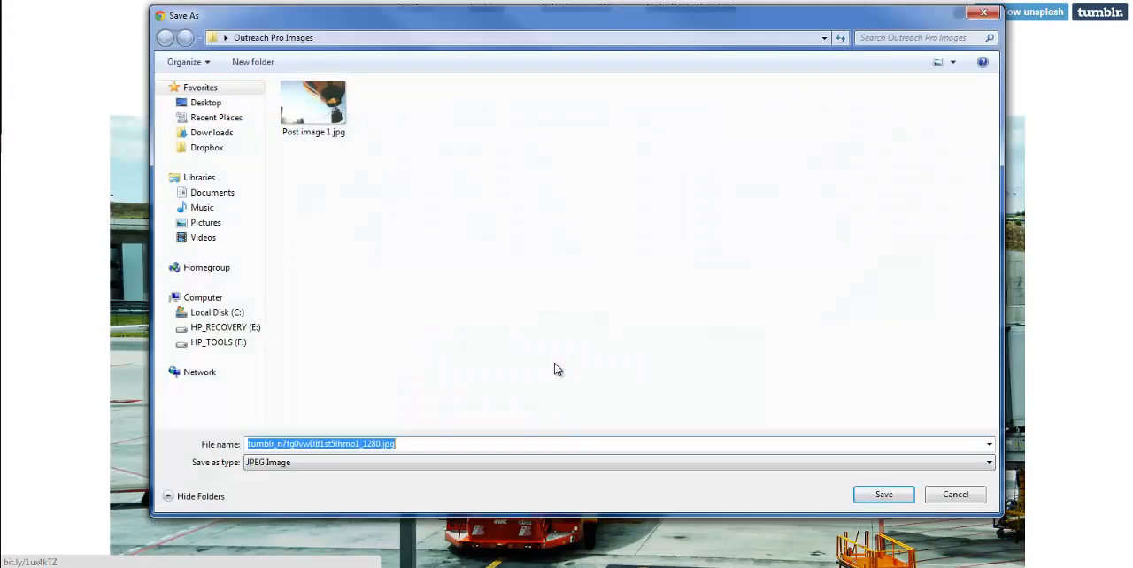
{"action": "left_click", "coordinate": [310, 113]}
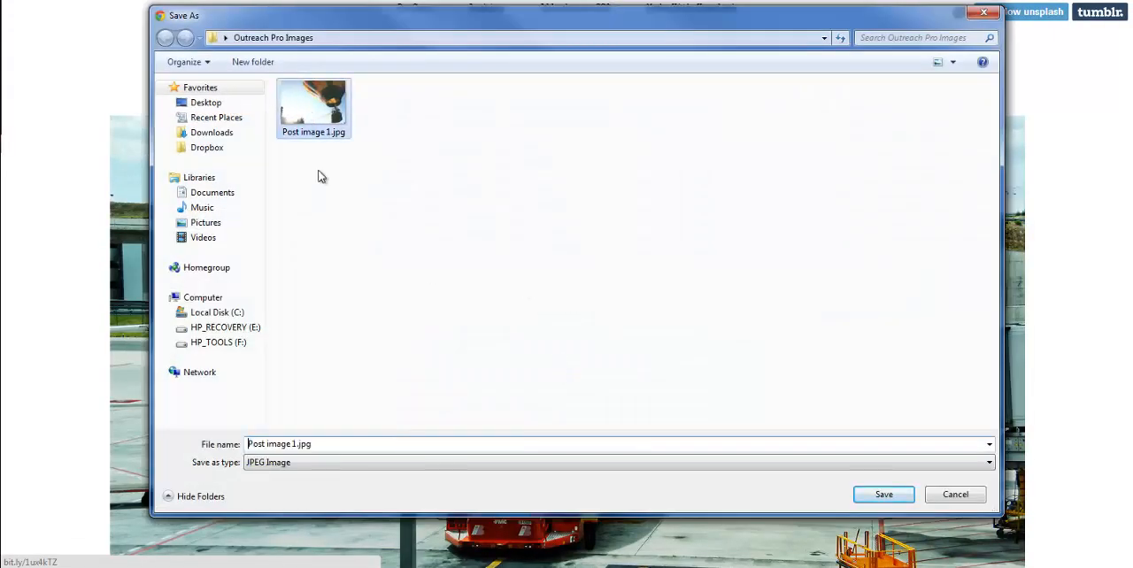
{"action": "left_click", "coordinate": [297, 446]}
{"action": "left_click", "coordinate": [295, 445]}
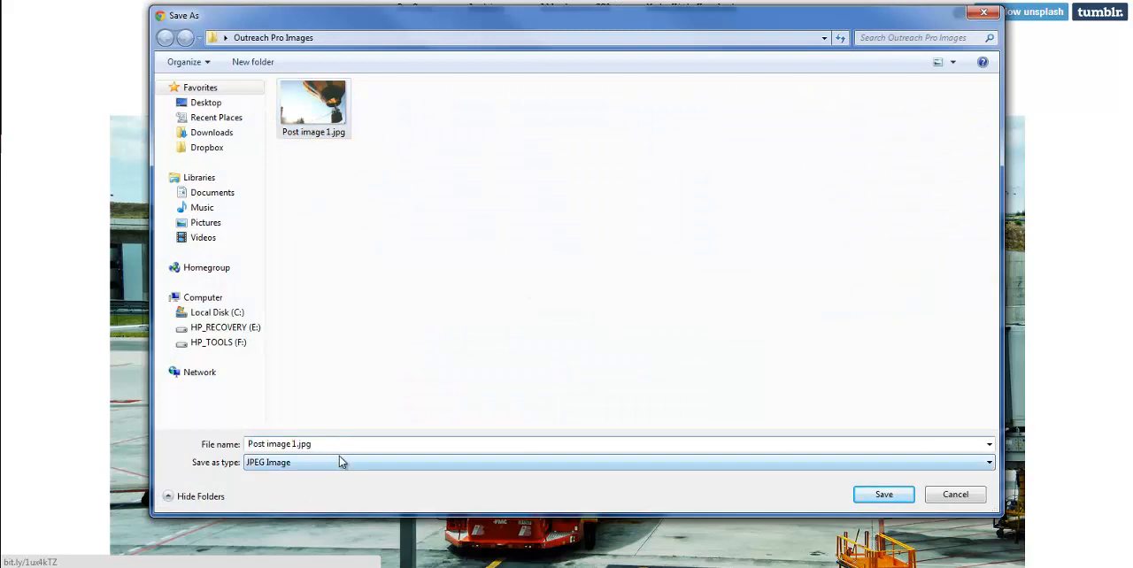
{"action": "key", "text": "BackSpace"}
{"action": "type", "text": "2"}
{"action": "left_click", "coordinate": [883, 494]}
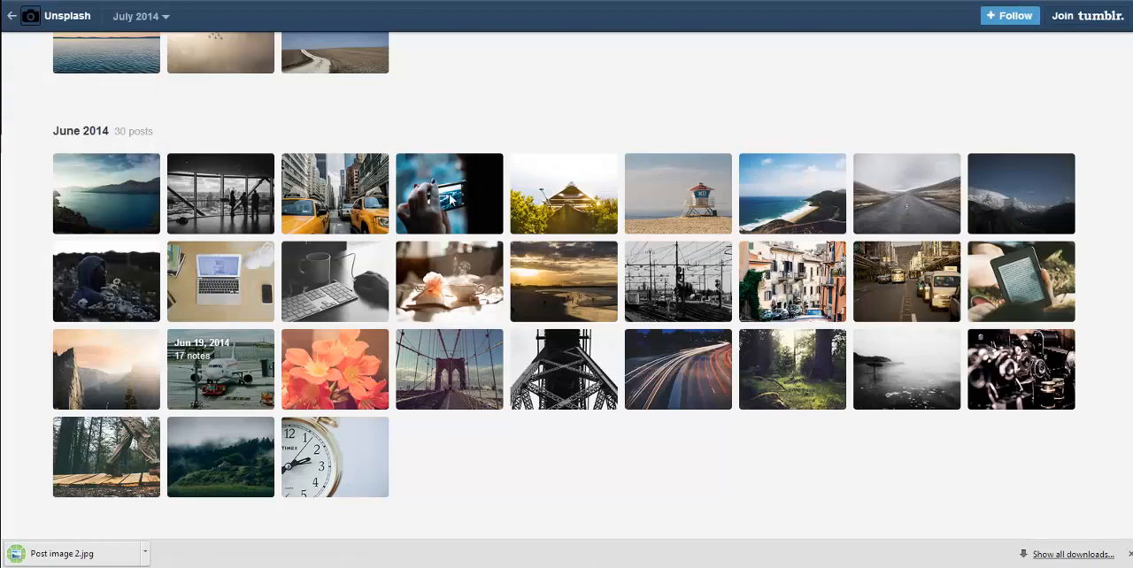
Step: Find the ski lift photo among the April 2014 posts in the Unsplash archive and open it
{"action": "scroll", "coordinate": [450, 199], "scroll_direction": "down", "scroll_amount": 3}
{"action": "scroll", "coordinate": [557, 235], "scroll_direction": "down", "scroll_amount": 3}
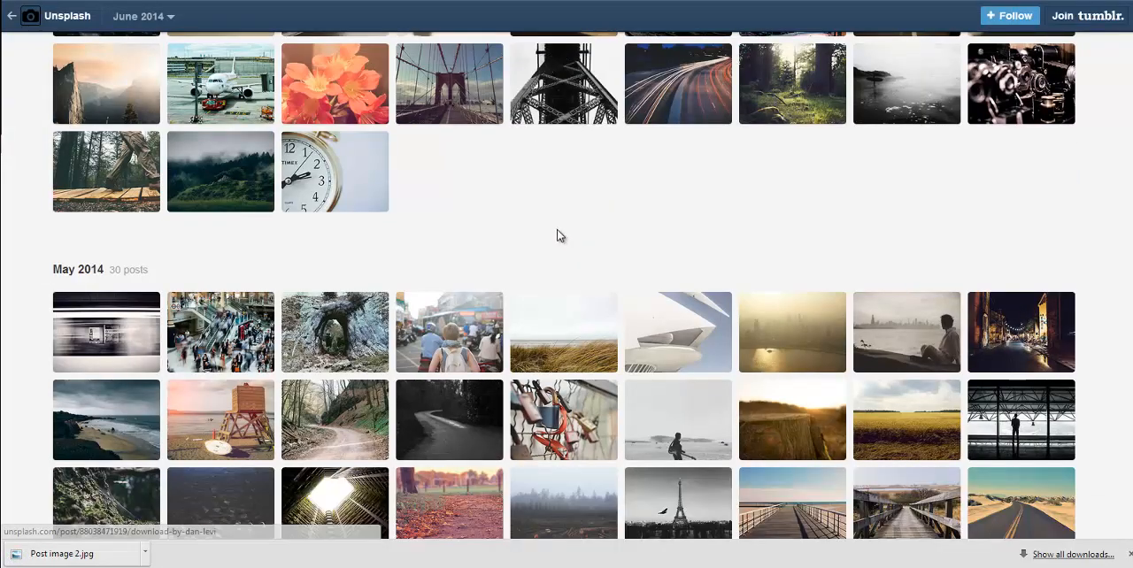
{"action": "scroll", "coordinate": [575, 182], "scroll_direction": "down", "scroll_amount": 3}
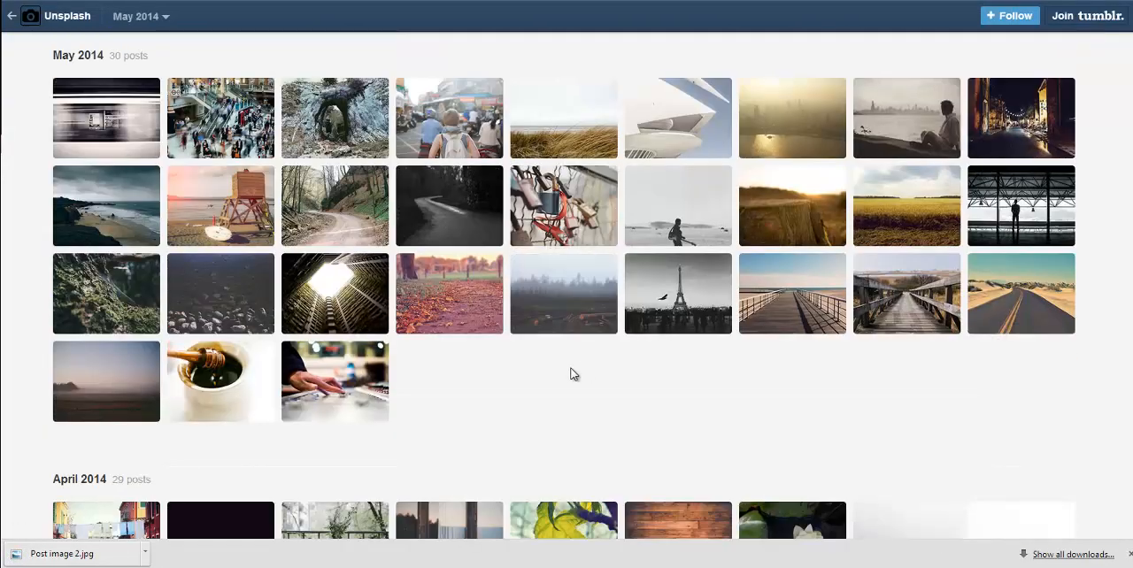
{"action": "scroll", "coordinate": [624, 345], "scroll_direction": "down", "scroll_amount": 4}
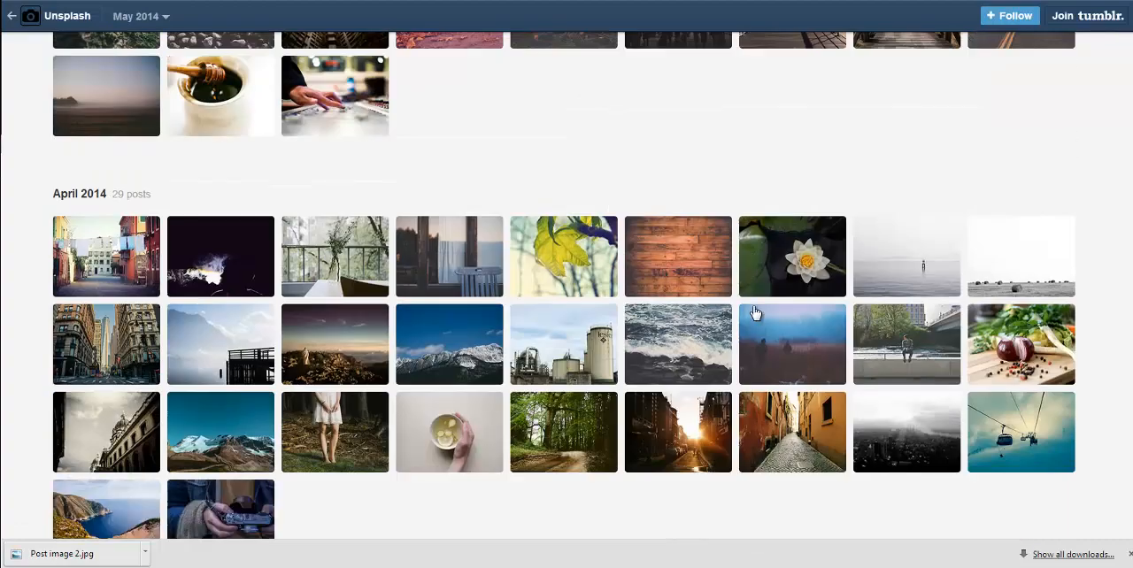
{"action": "scroll", "coordinate": [746, 270], "scroll_direction": "down", "scroll_amount": 1}
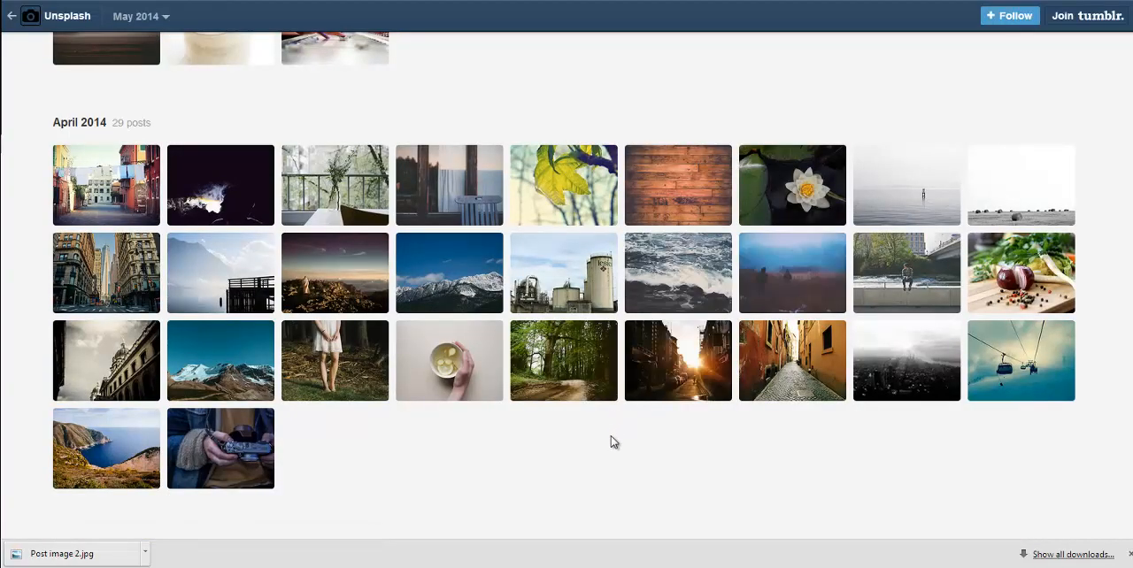
{"action": "left_click", "coordinate": [1036, 372]}
{"action": "scroll", "coordinate": [831, 278], "scroll_direction": "down", "scroll_amount": 3}
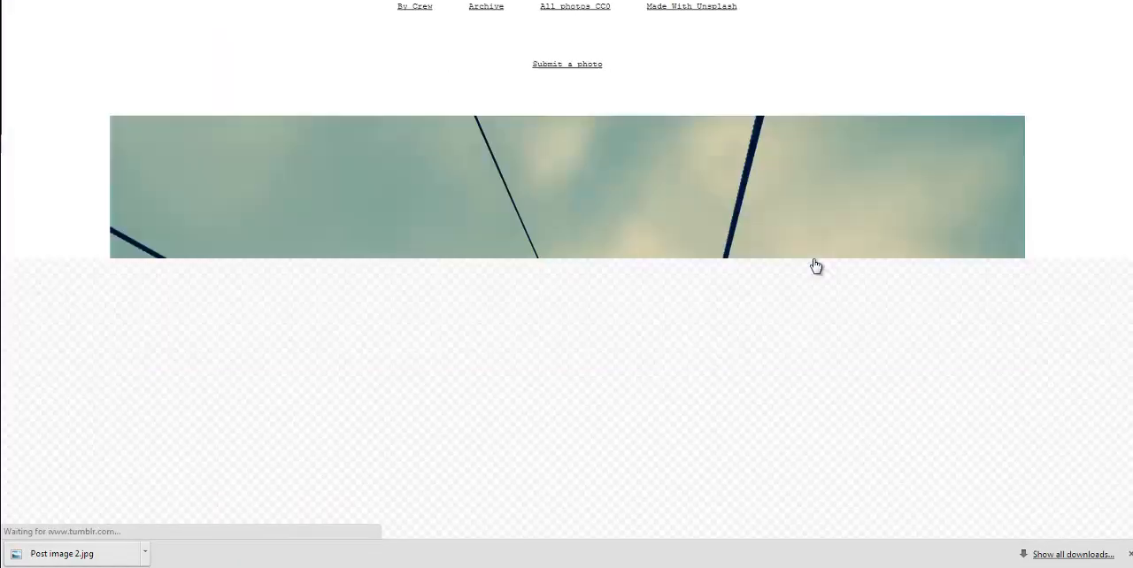
{"action": "scroll", "coordinate": [815, 266], "scroll_direction": "down", "scroll_amount": 4}
{"action": "scroll", "coordinate": [529, 301], "scroll_direction": "up", "scroll_amount": 2}
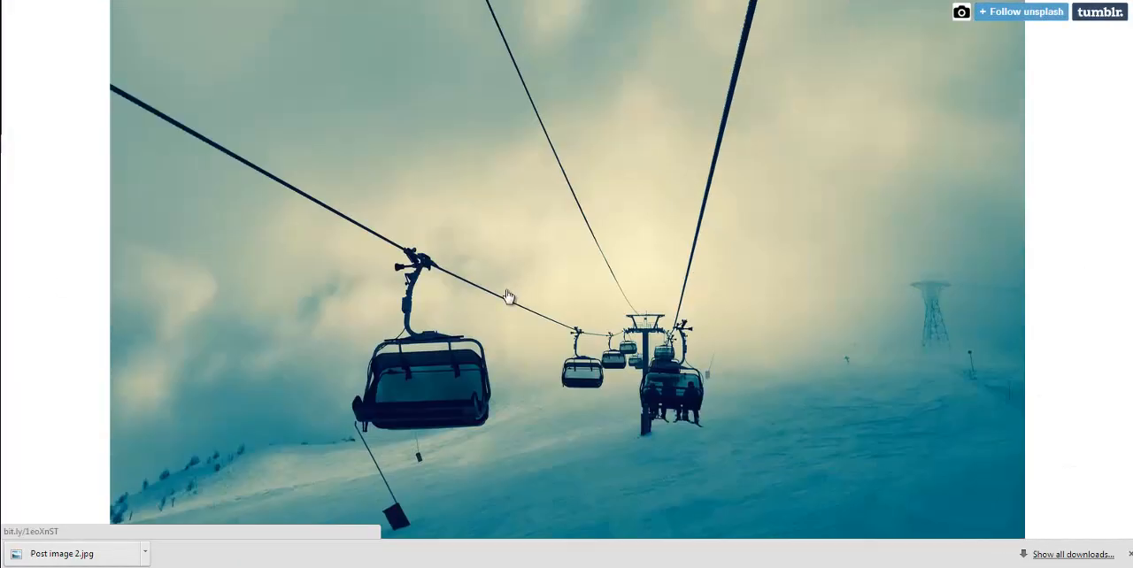
Step: Save the ski lift photo as "Post image 3.jpg" in the Outreach Pro Images folder
{"action": "right_click", "coordinate": [458, 232]}
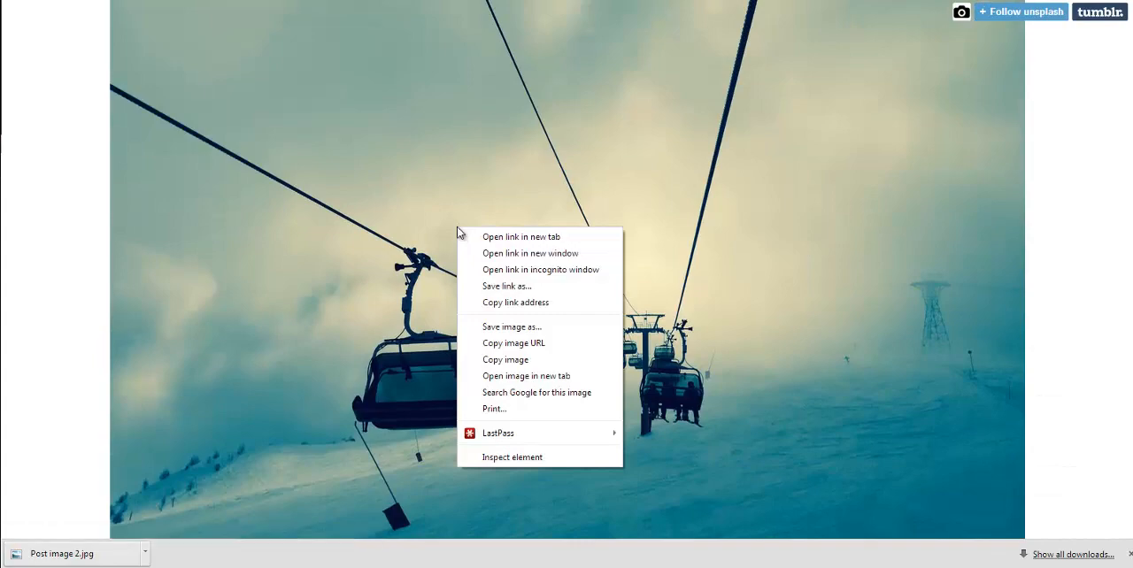
{"action": "left_click", "coordinate": [534, 331]}
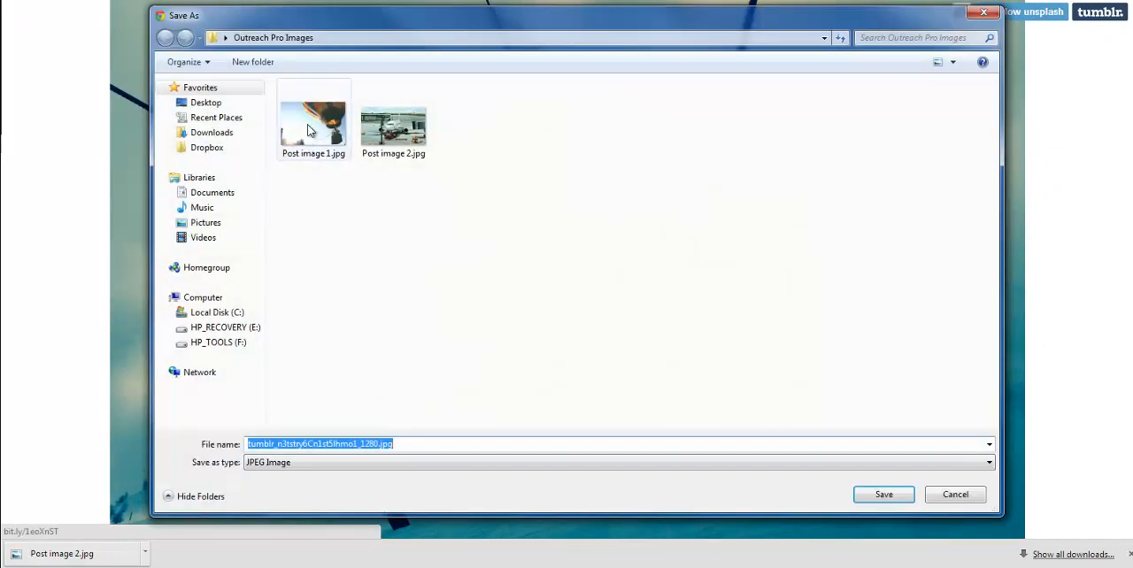
{"action": "left_click", "coordinate": [308, 130]}
{"action": "left_click", "coordinate": [292, 438]}
{"action": "left_click", "coordinate": [298, 443]}
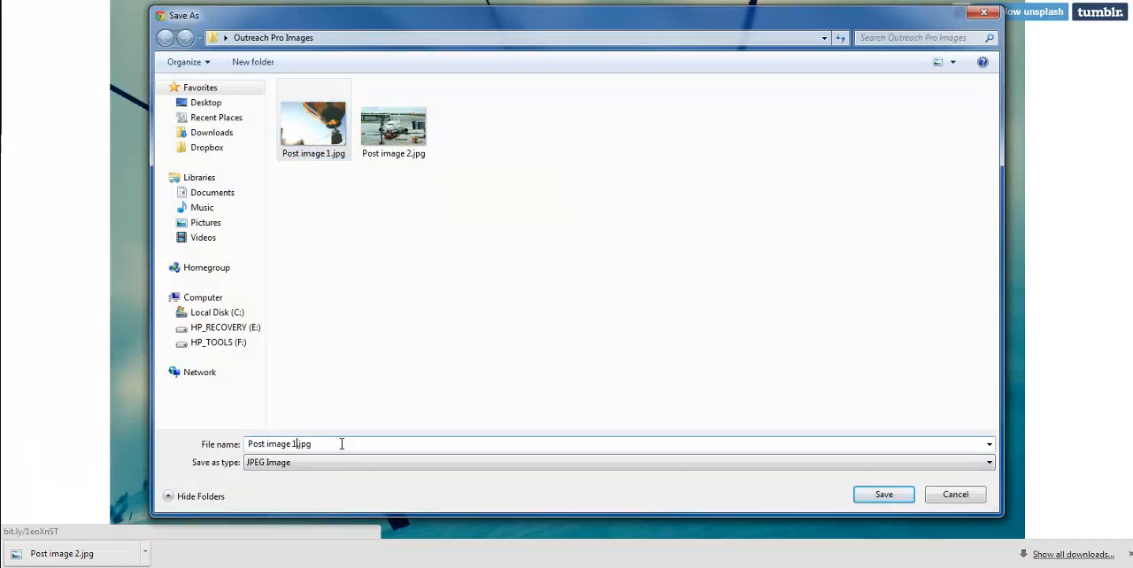
{"action": "key", "text": "BackSpace"}
{"action": "type", "text": "3"}
{"action": "left_click", "coordinate": [899, 501]}
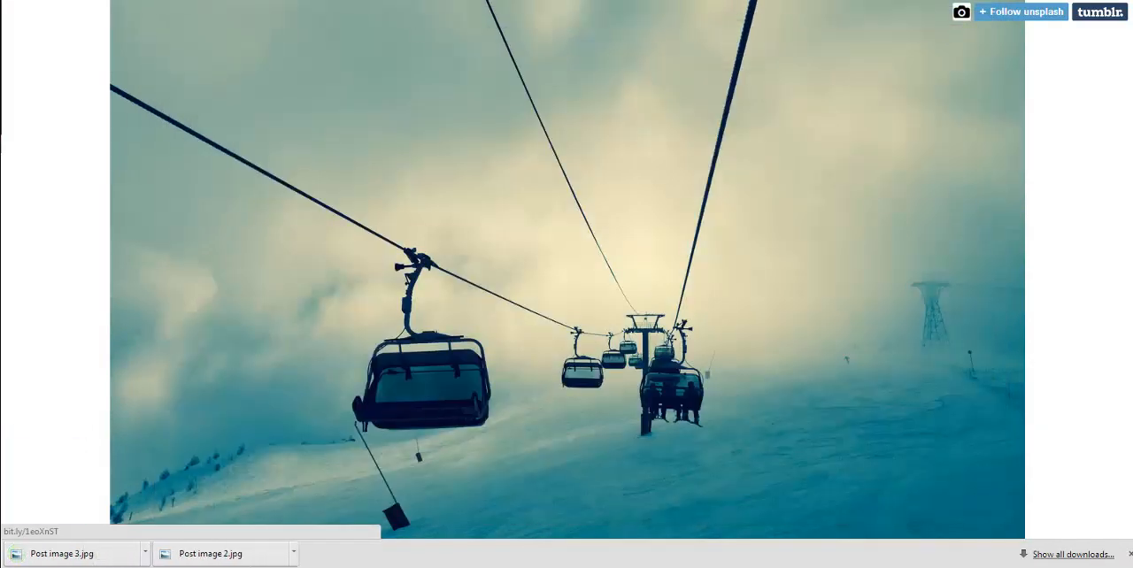
Step: Find the camper van photo among the January 2014 posts in the Unsplash archive and open it
{"action": "left_click", "coordinate": [549, 221]}
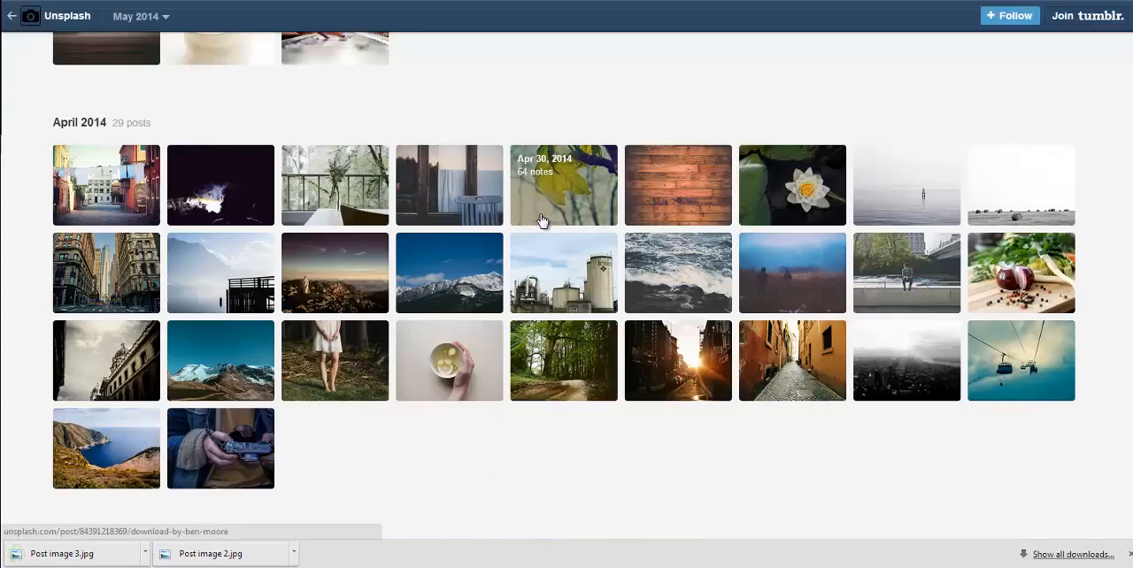
{"action": "scroll", "coordinate": [544, 221], "scroll_direction": "down", "scroll_amount": 3}
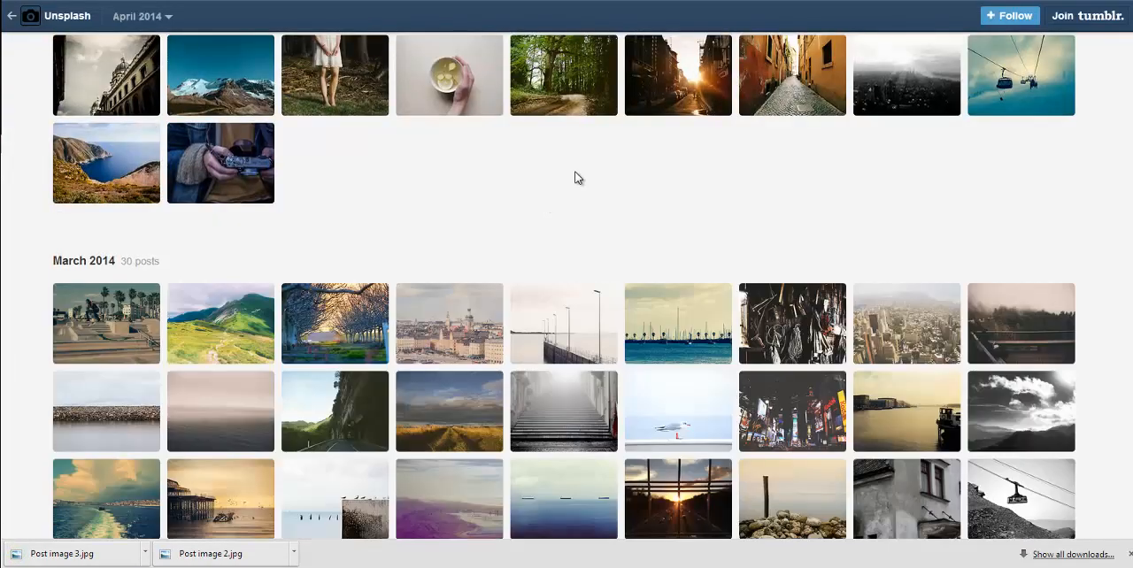
{"action": "scroll", "coordinate": [576, 177], "scroll_direction": "down", "scroll_amount": 2}
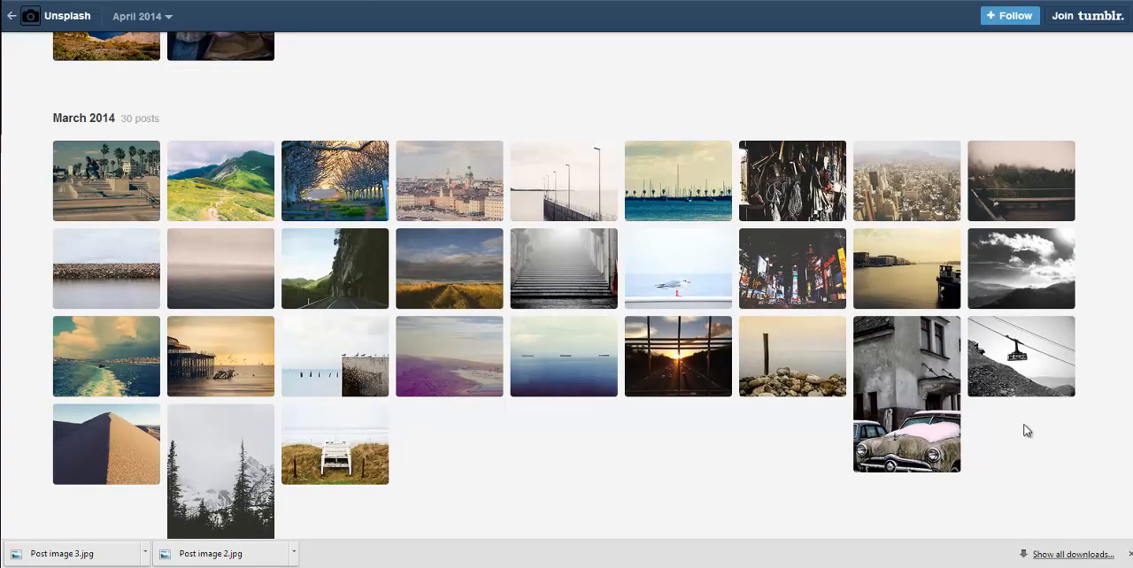
{"action": "scroll", "coordinate": [606, 410], "scroll_direction": "down", "scroll_amount": 1}
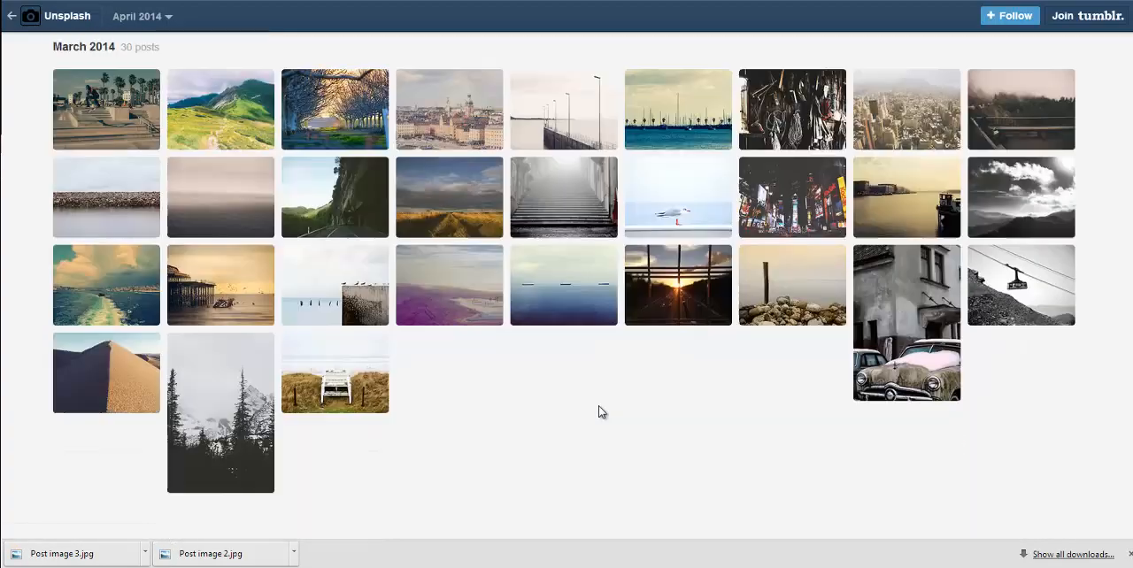
{"action": "scroll", "coordinate": [599, 409], "scroll_direction": "down", "scroll_amount": 5}
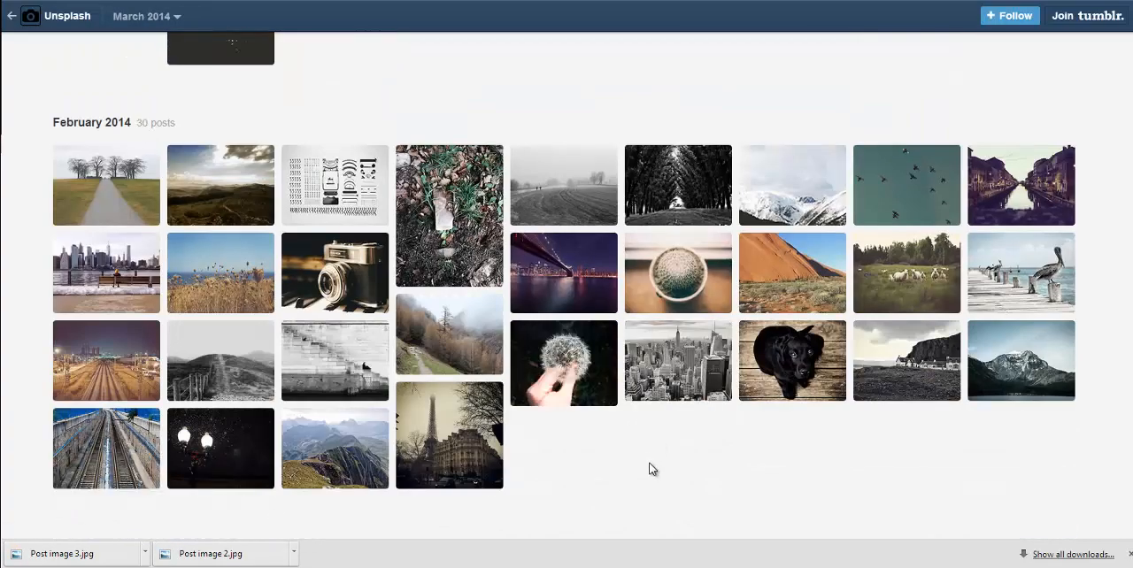
{"action": "scroll", "coordinate": [651, 464], "scroll_direction": "down", "scroll_amount": 4}
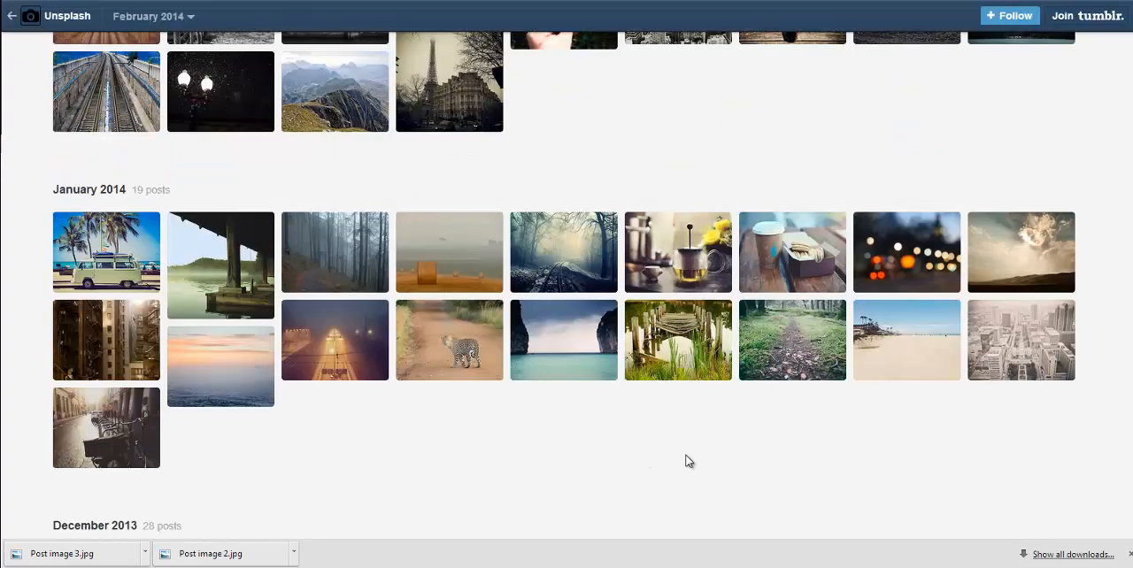
{"action": "left_click", "coordinate": [125, 266]}
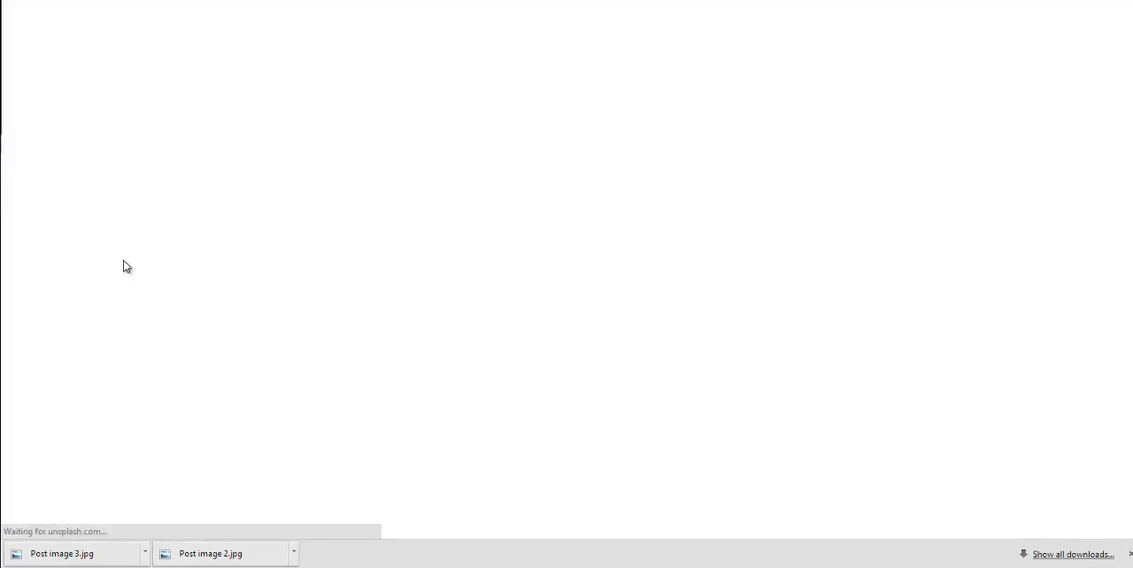
{"action": "scroll", "coordinate": [503, 243], "scroll_direction": "down", "scroll_amount": 5}
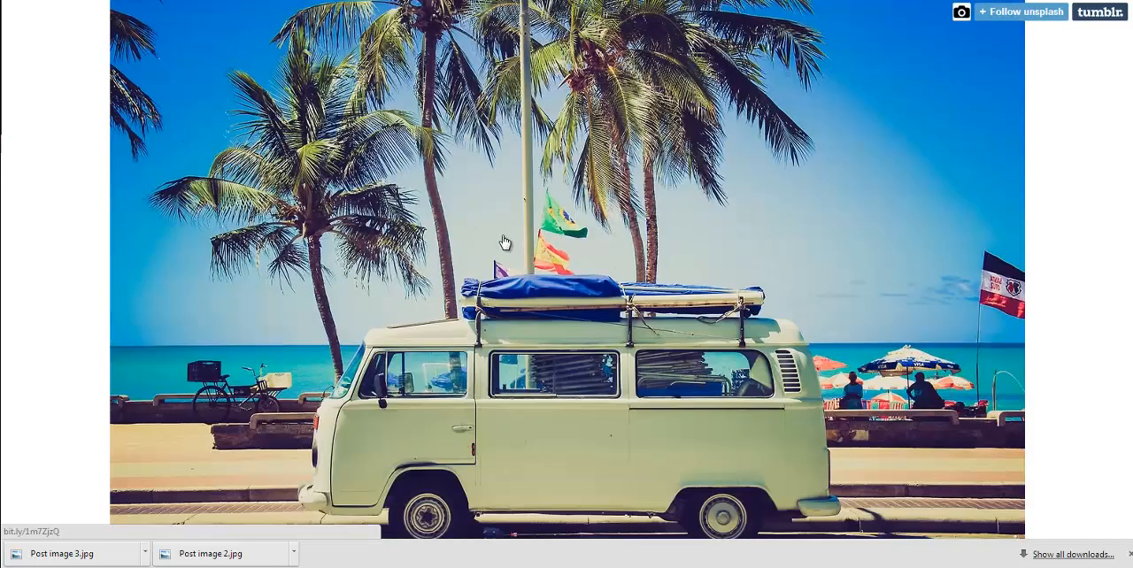
Step: Save the camper van photo as "Post image 4.jpg" in the Outreach Pro Images folder and close the photo page
{"action": "right_click", "coordinate": [502, 239]}
{"action": "left_click", "coordinate": [576, 333]}
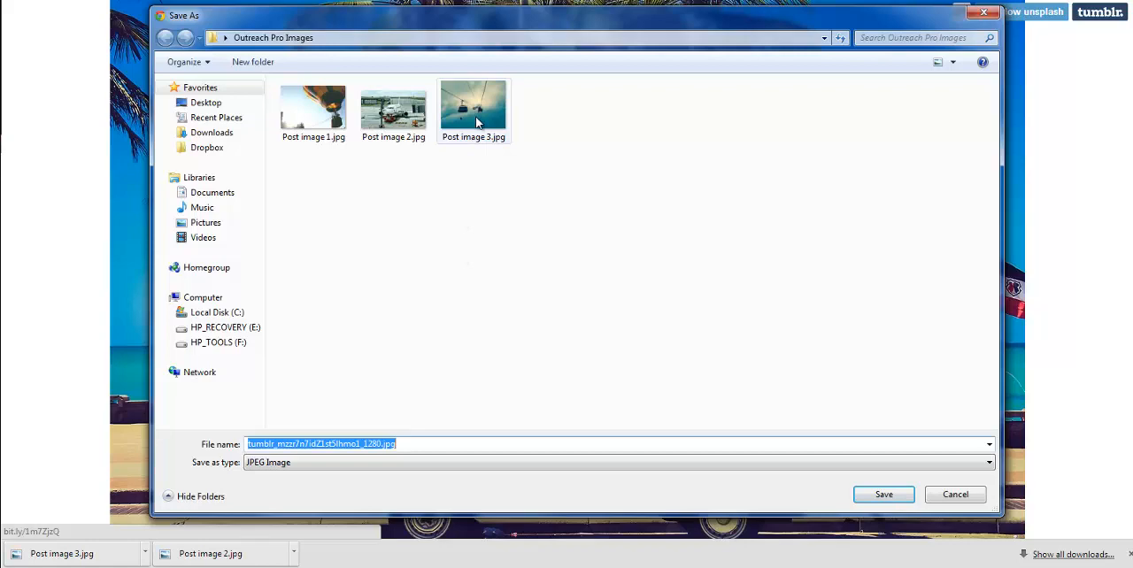
{"action": "left_click", "coordinate": [473, 107]}
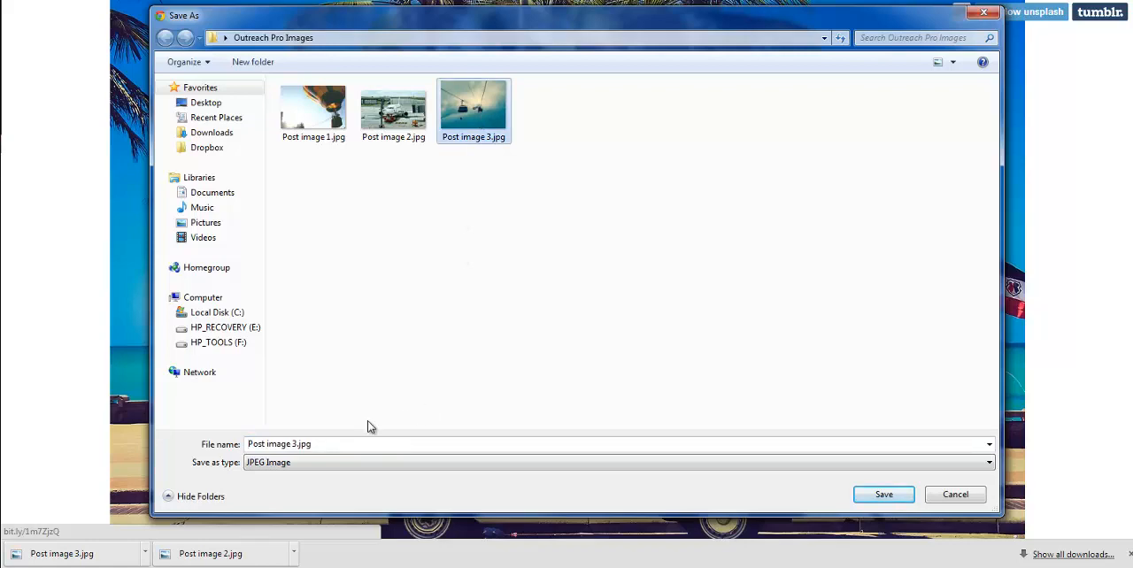
{"action": "left_click", "coordinate": [307, 442]}
{"action": "left_click", "coordinate": [294, 443]}
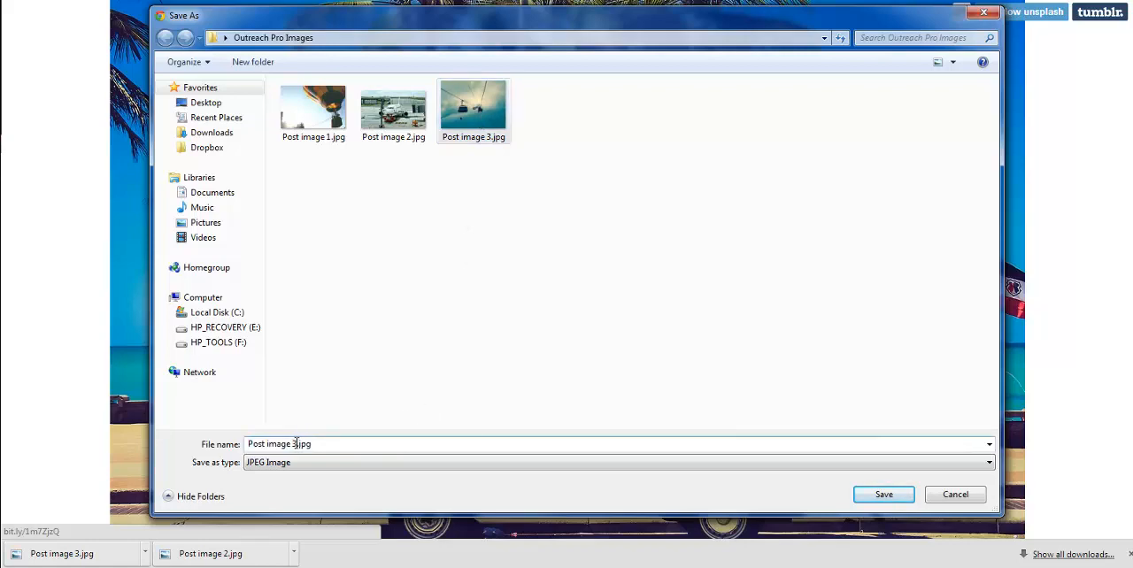
{"action": "key", "text": "Delete"}
{"action": "type", "text": "4"}
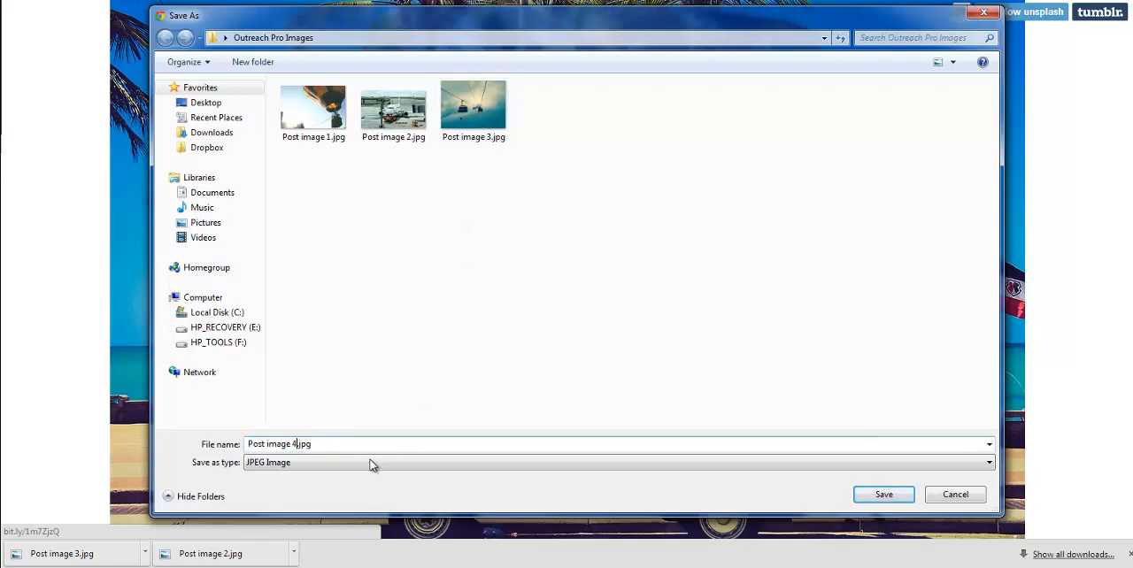
{"action": "left_click", "coordinate": [865, 494]}
{"action": "key", "text": "ctrl+w"}
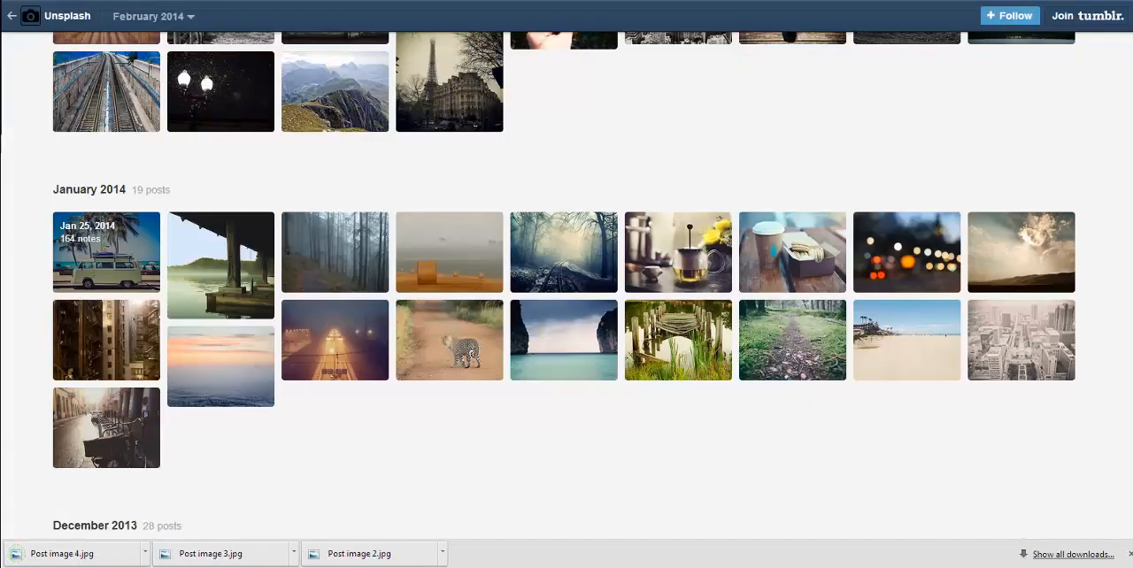
Step: Return to the WordPress admin, open "Outreach post 1" for editing and copy its entire body text
{"action": "key", "text": "ctrl+w"}
{"action": "scroll", "coordinate": [238, 250], "scroll_direction": "up", "scroll_amount": 6}
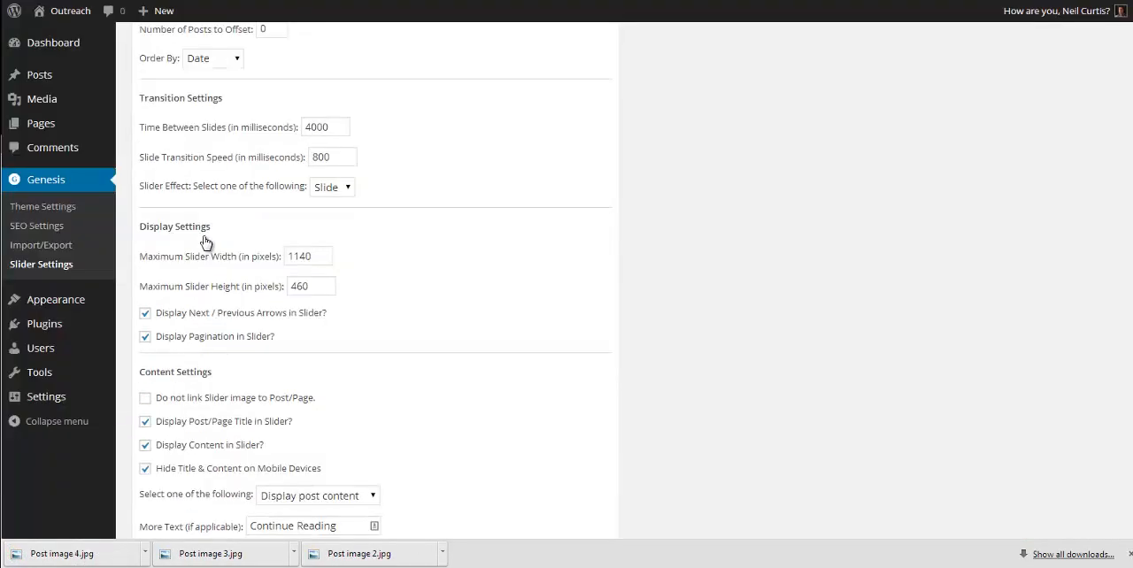
{"action": "left_click", "coordinate": [55, 79]}
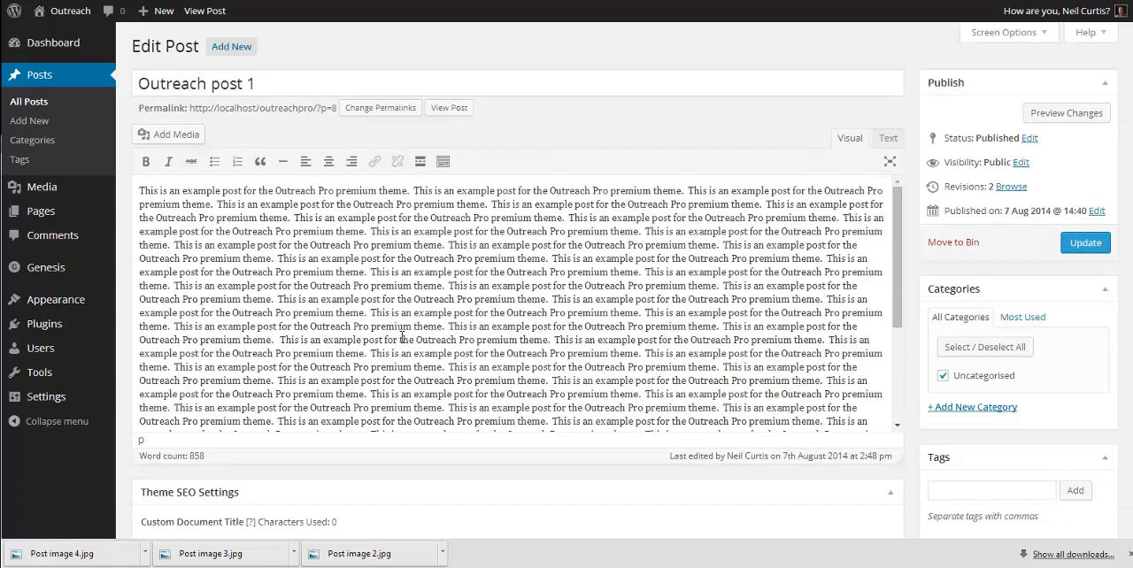
{"action": "triple_click", "coordinate": [401, 337]}
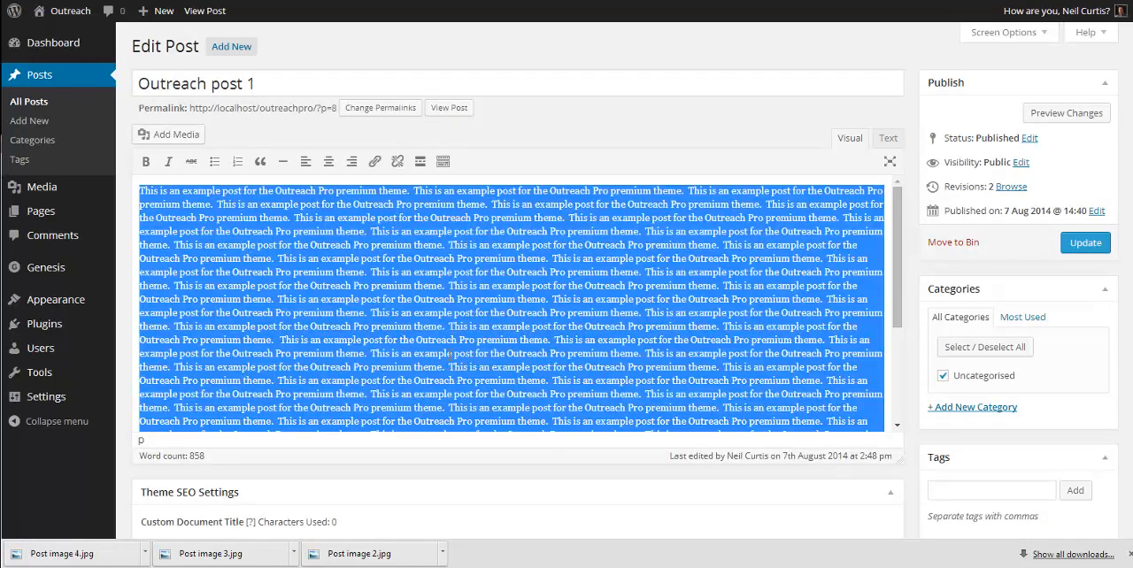
Step: Create a new post titled "Aeroplane post 2" with the copied example text as its body
{"action": "left_click", "coordinate": [231, 46]}
{"action": "type", "text": "Aeroplane po"}
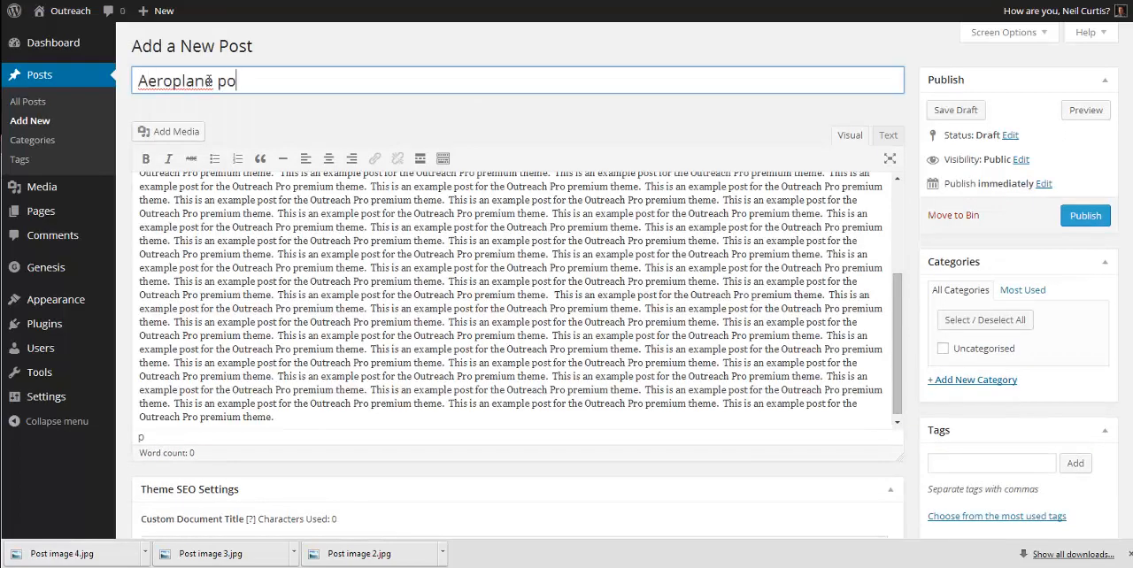
{"action": "type", "text": "st 2"}
{"action": "right_click", "coordinate": [201, 80]}
{"action": "left_click", "coordinate": [253, 132]}
{"action": "left_click", "coordinate": [299, 117]}
{"action": "scroll", "coordinate": [1018, 450], "scroll_direction": "down", "scroll_amount": 1}
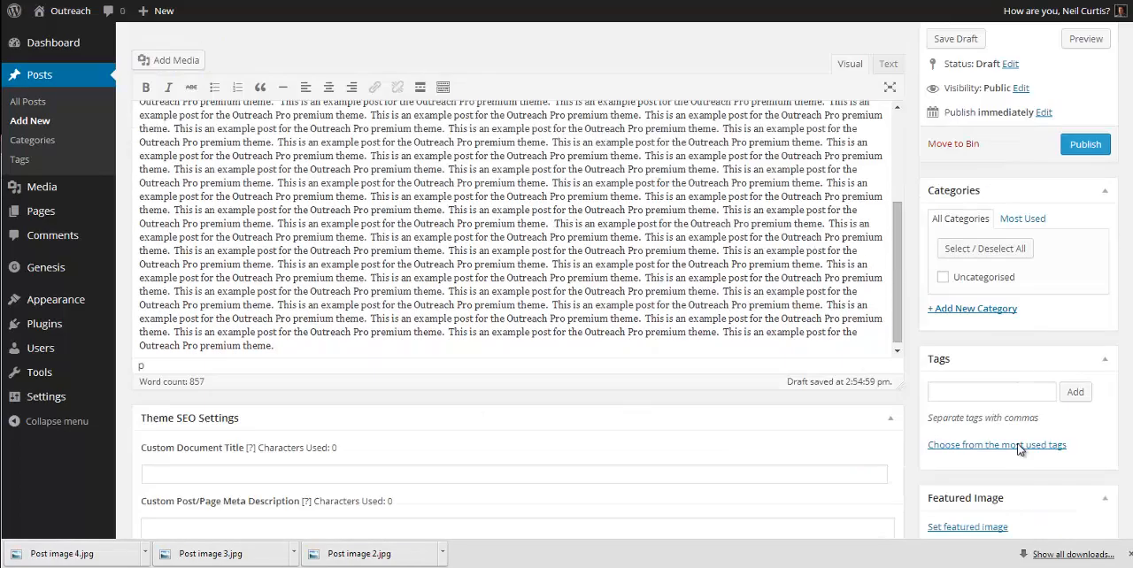
Step: Set the airplane photo as the featured image of the aeroplane post and publish the post
{"action": "left_click", "coordinate": [968, 527]}
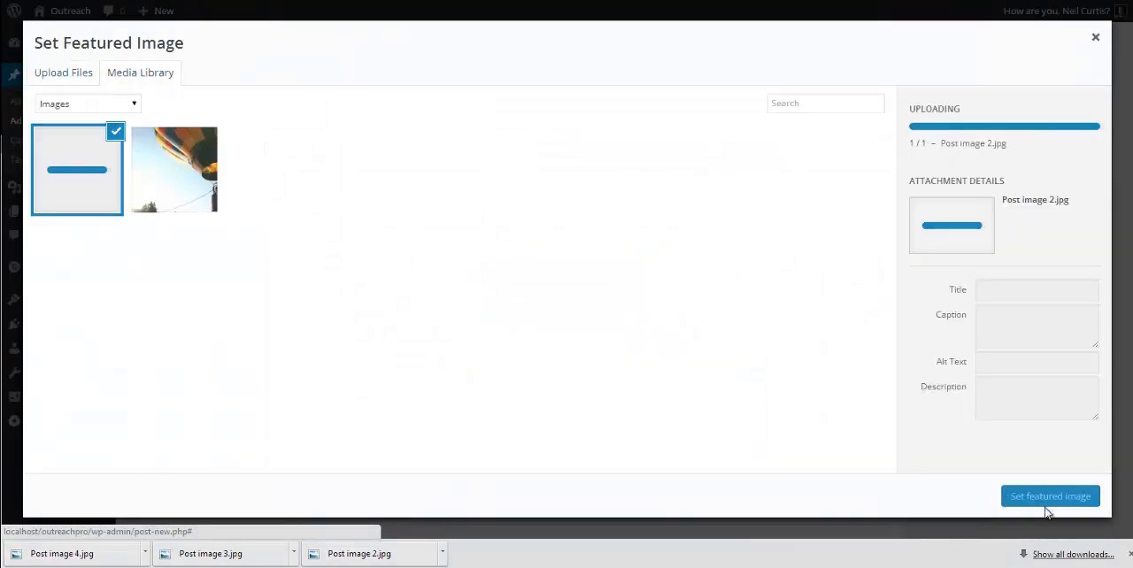
{"action": "left_click", "coordinate": [1049, 496]}
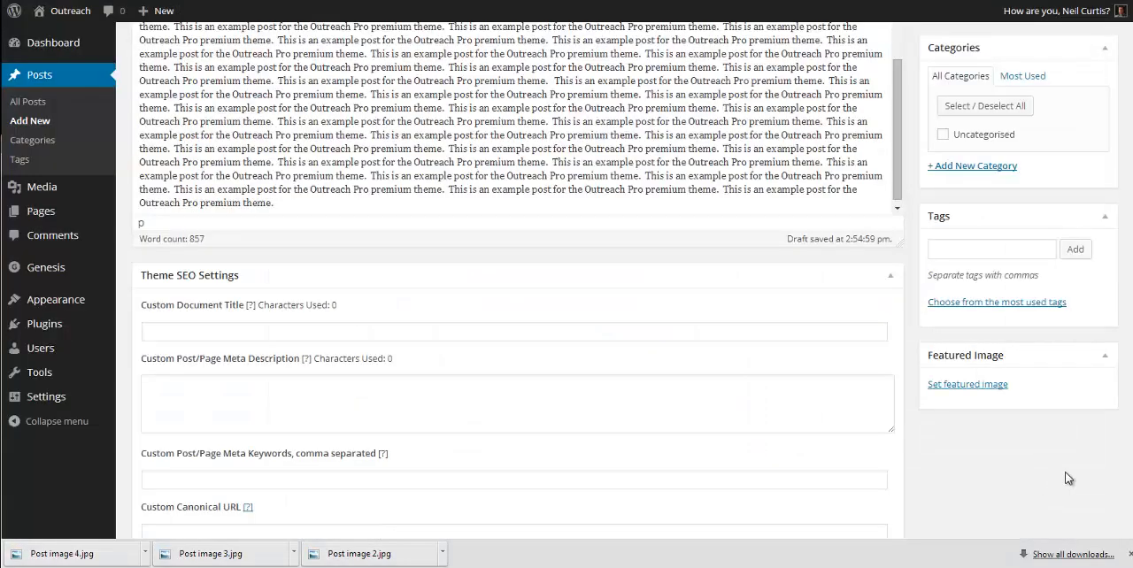
{"action": "scroll", "coordinate": [1069, 478], "scroll_direction": "up", "scroll_amount": 5}
{"action": "left_click", "coordinate": [1084, 217]}
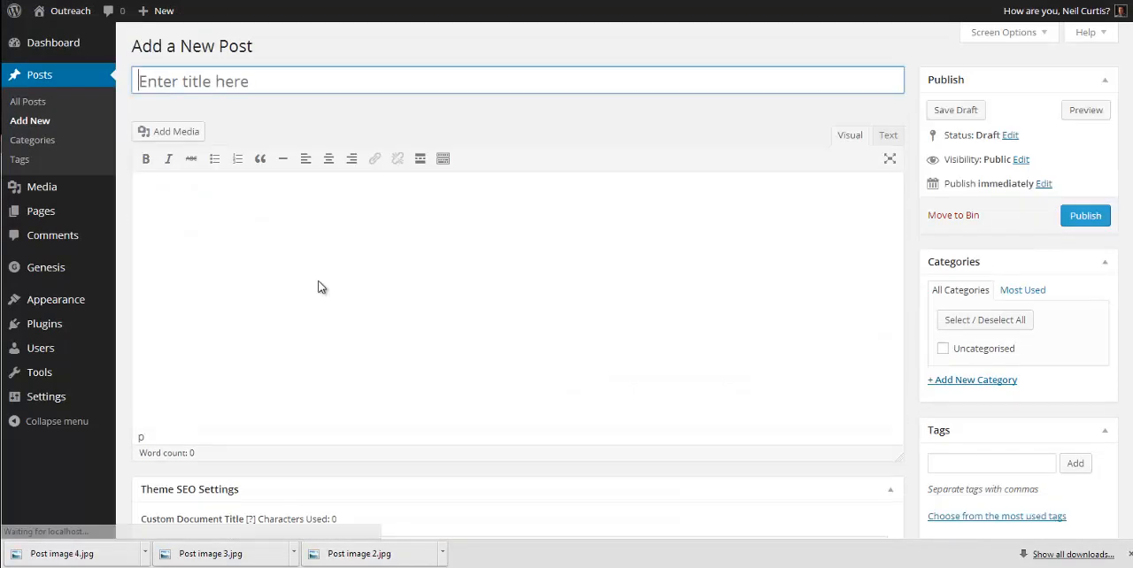
Step: Publish a new post titled "Ski Lift Post 3" with the copied example text and Post image 3.jpg as its featured image
{"action": "key", "text": "ctrl+v"}
{"action": "left_click", "coordinate": [229, 84]}
{"action": "type", "text": "Ski Lift"}
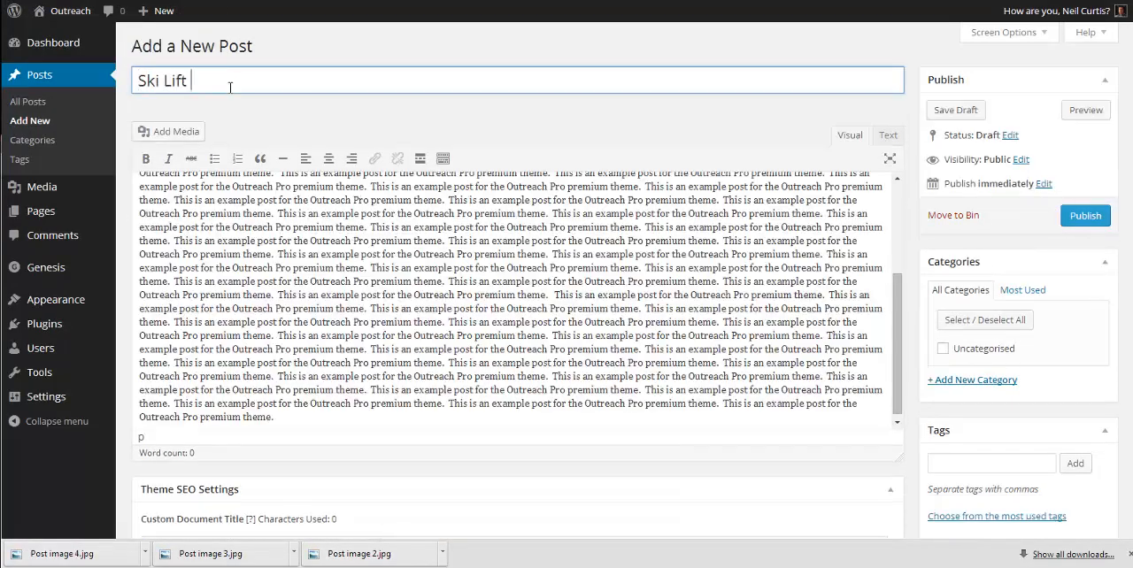
{"action": "type", "text": "Post 3"}
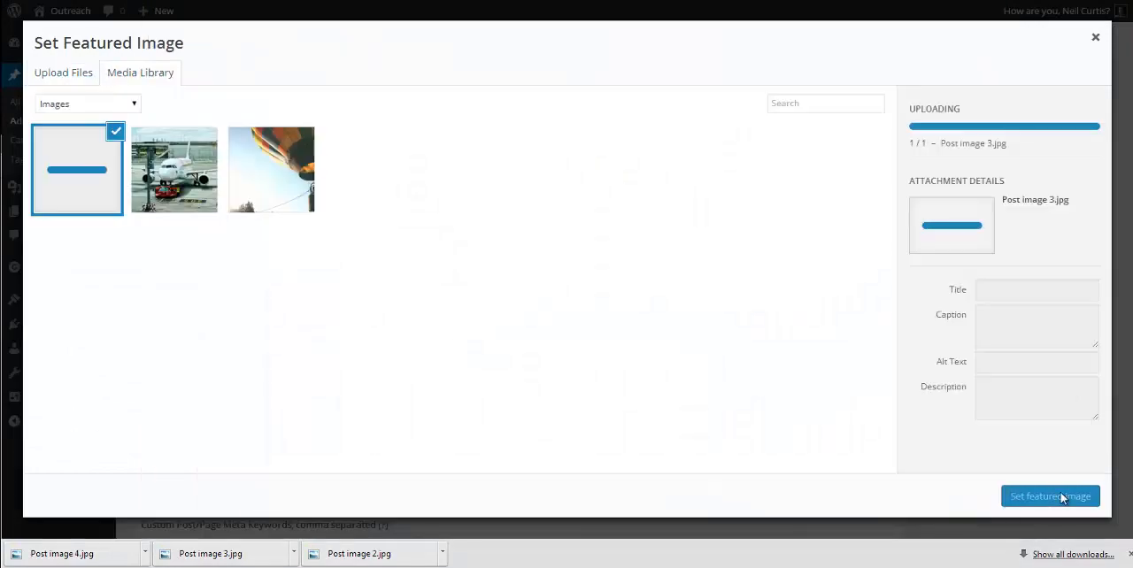
{"action": "left_click", "coordinate": [1049, 496]}
{"action": "left_click", "coordinate": [1085, 73]}
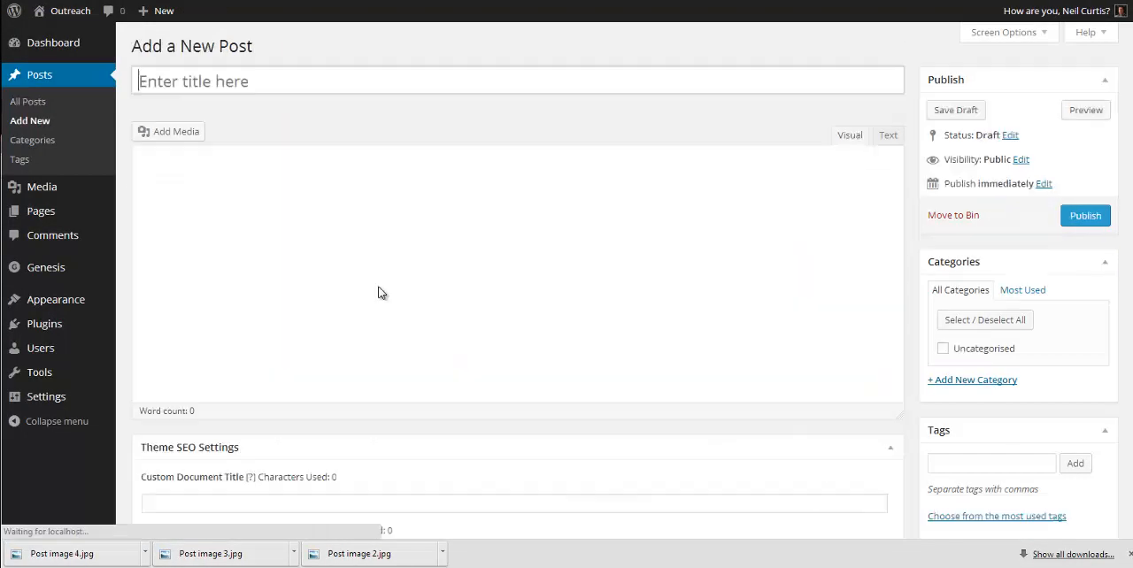
Step: Publish a new post titled "Campervan post 4" with the copied example text and the camper van photo as its featured image
{"action": "key", "text": "ctrl+v"}
{"action": "left_click", "coordinate": [233, 79]}
{"action": "type", "text": "Camper van post 4"}
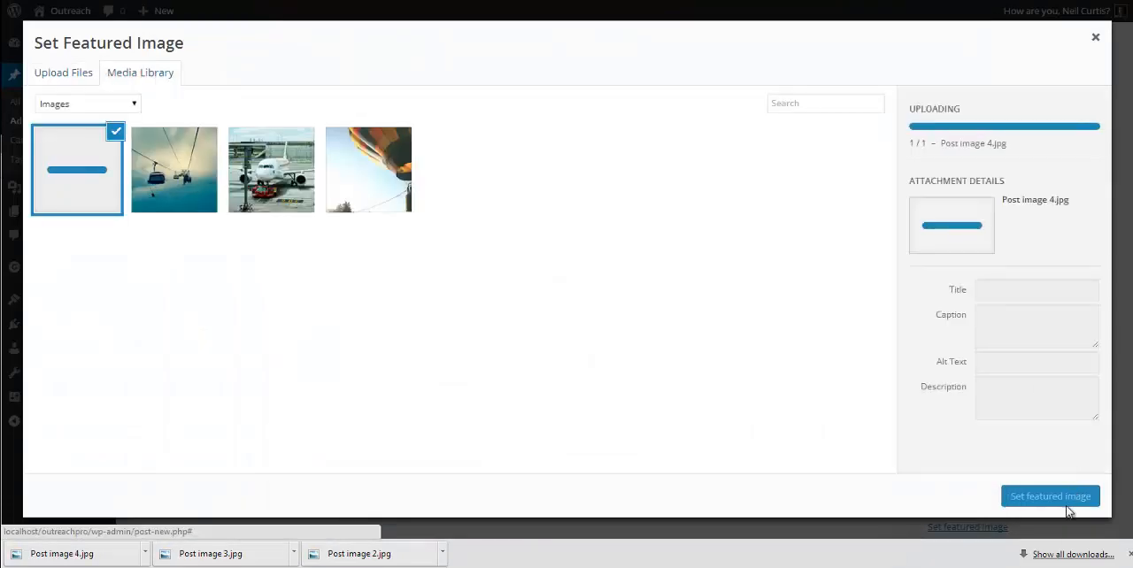
{"action": "left_click", "coordinate": [1066, 498]}
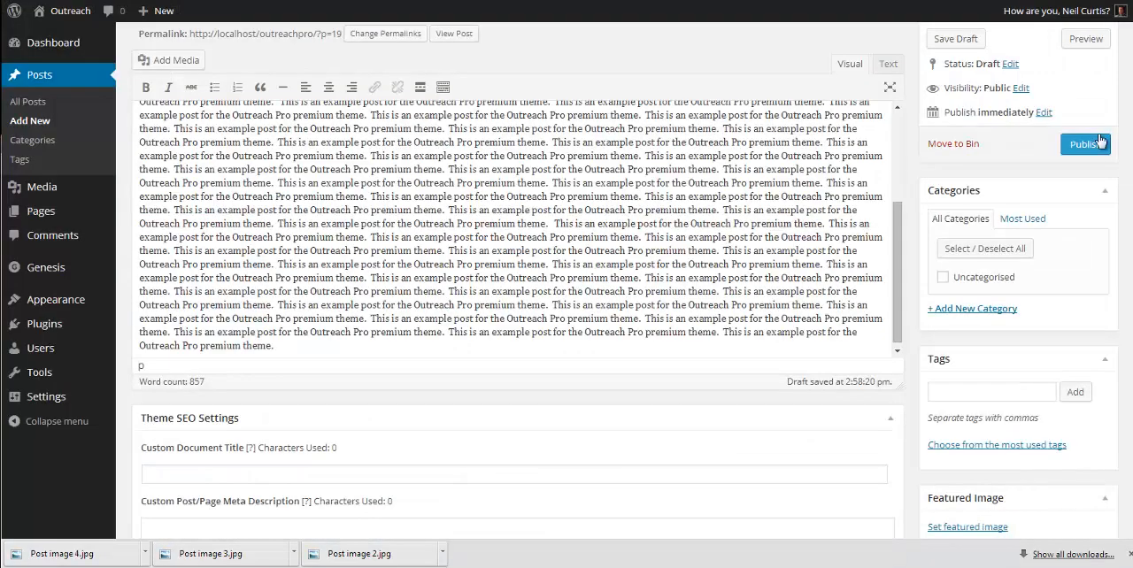
{"action": "left_click", "coordinate": [1097, 146]}
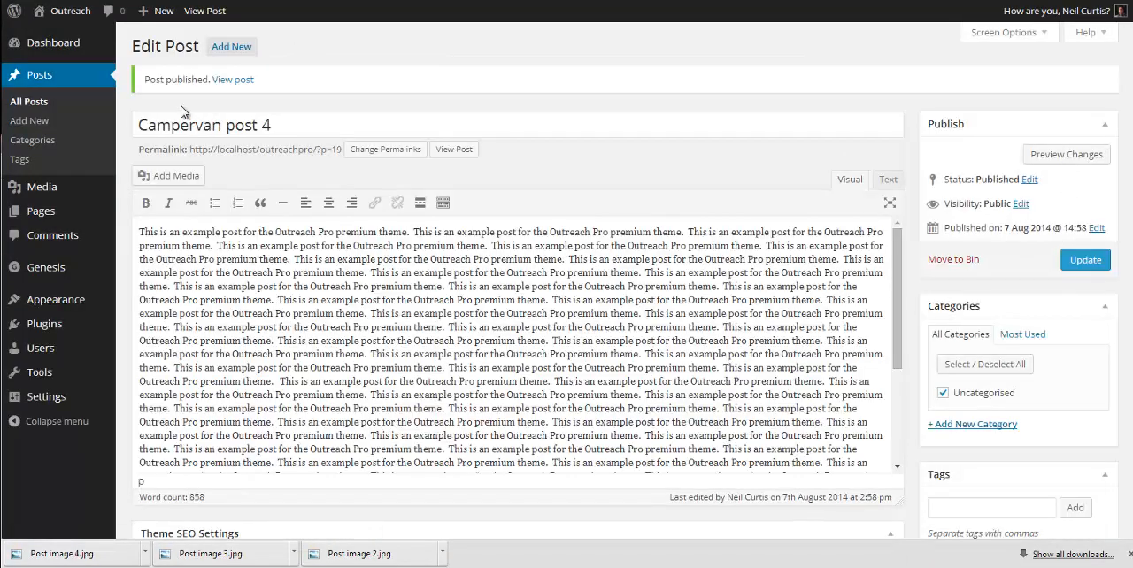
Step: Visit the Outreach home page and step through the slides of the home page slider
{"action": "left_click", "coordinate": [71, 17]}
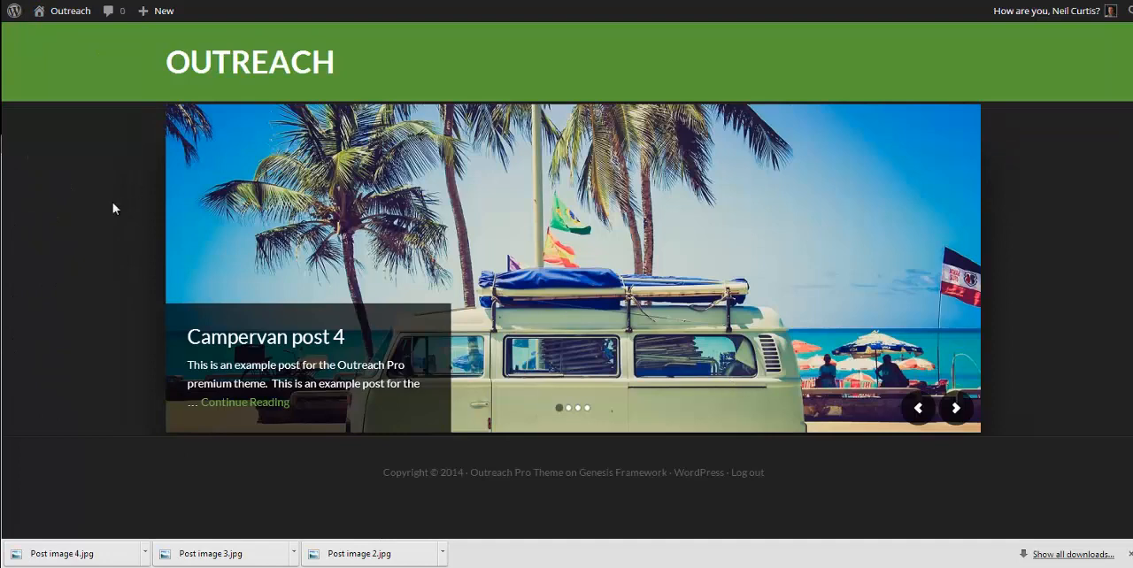
{"action": "left_click", "coordinate": [958, 407]}
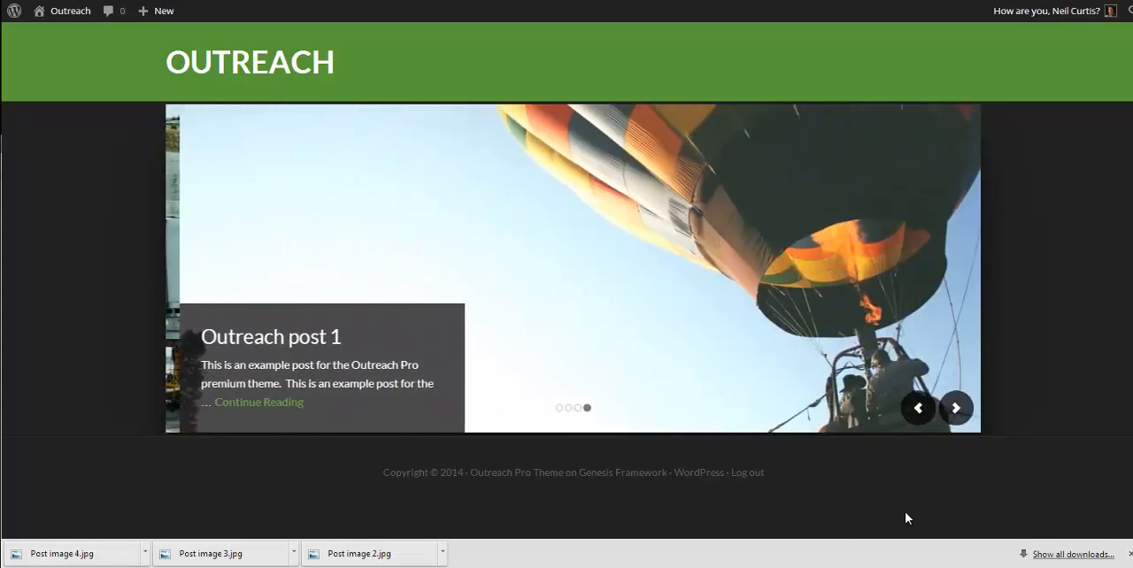
{"action": "left_click", "coordinate": [955, 410]}
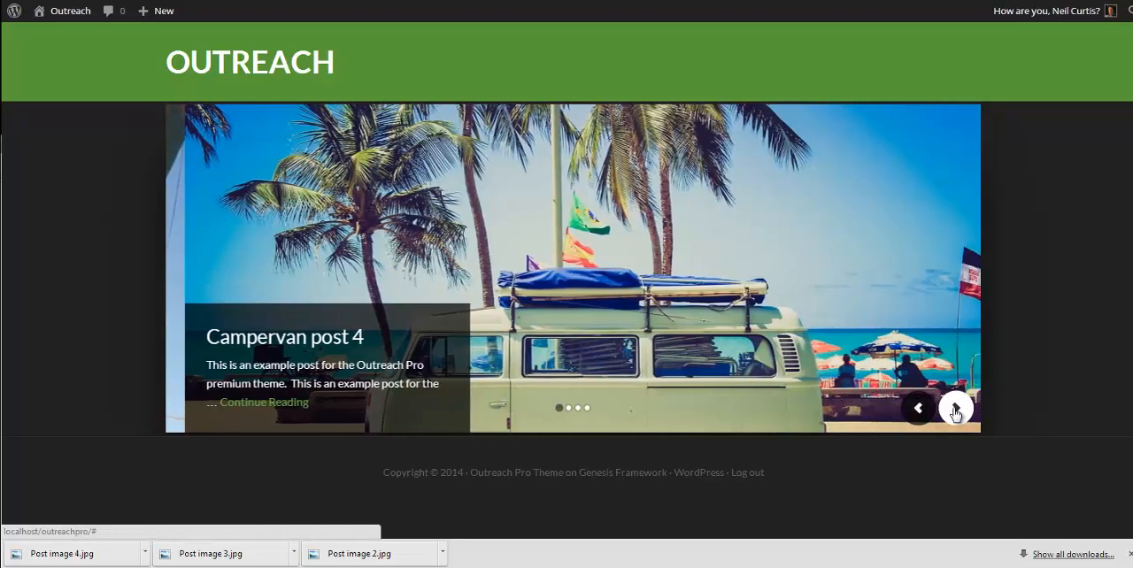
{"action": "left_click", "coordinate": [954, 410]}
{"action": "left_click", "coordinate": [955, 410]}
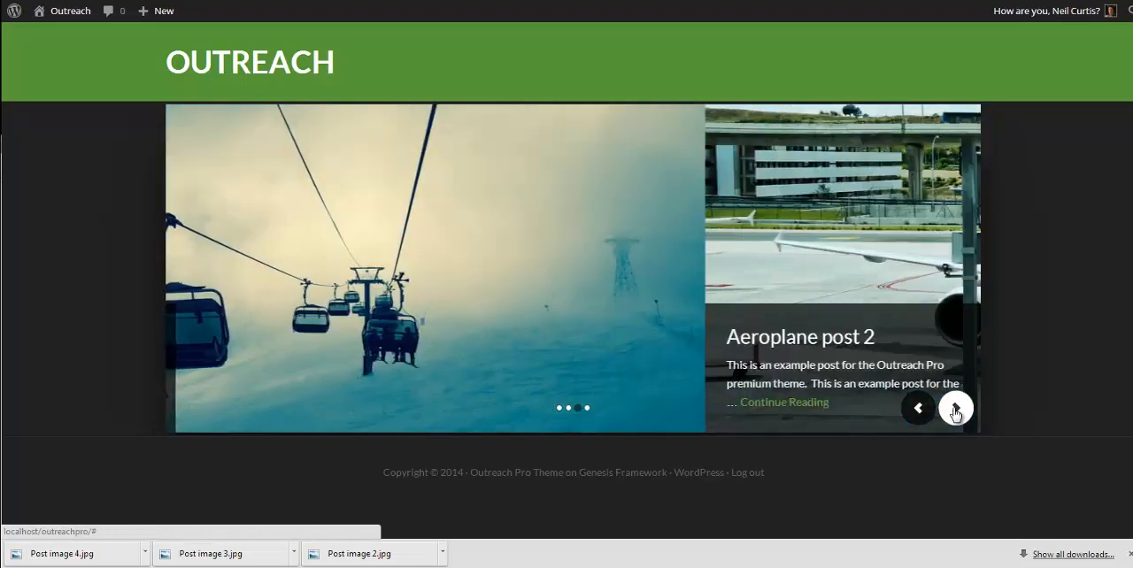
{"action": "left_click", "coordinate": [955, 410]}
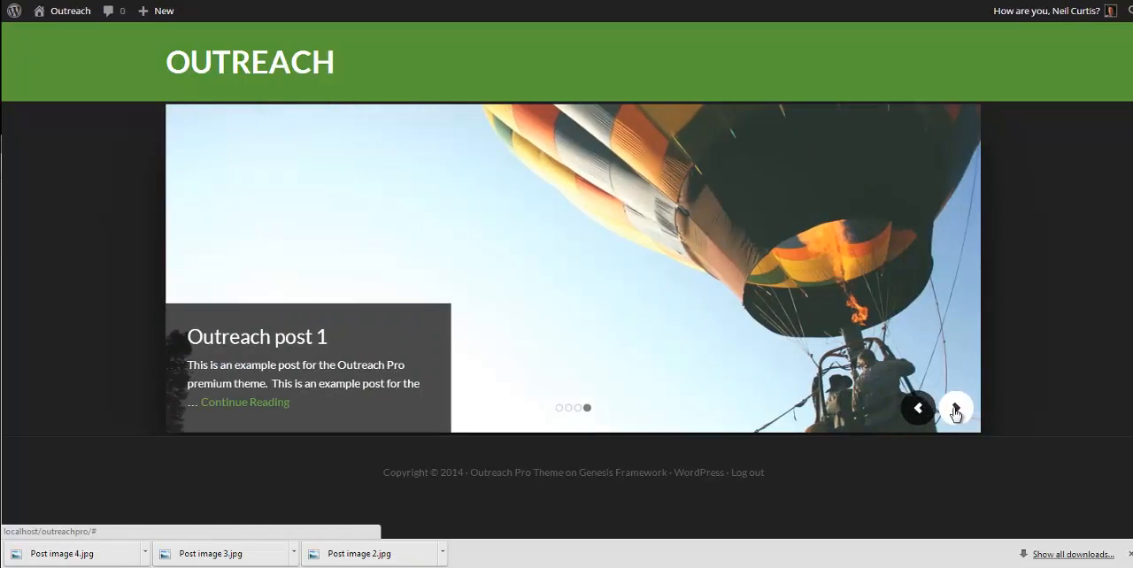
{"action": "left_click", "coordinate": [955, 410]}
Step: Follow the campervan slide to its post, and examine the home page layout of the Outreach demo site
{"action": "left_click", "coordinate": [713, 262]}
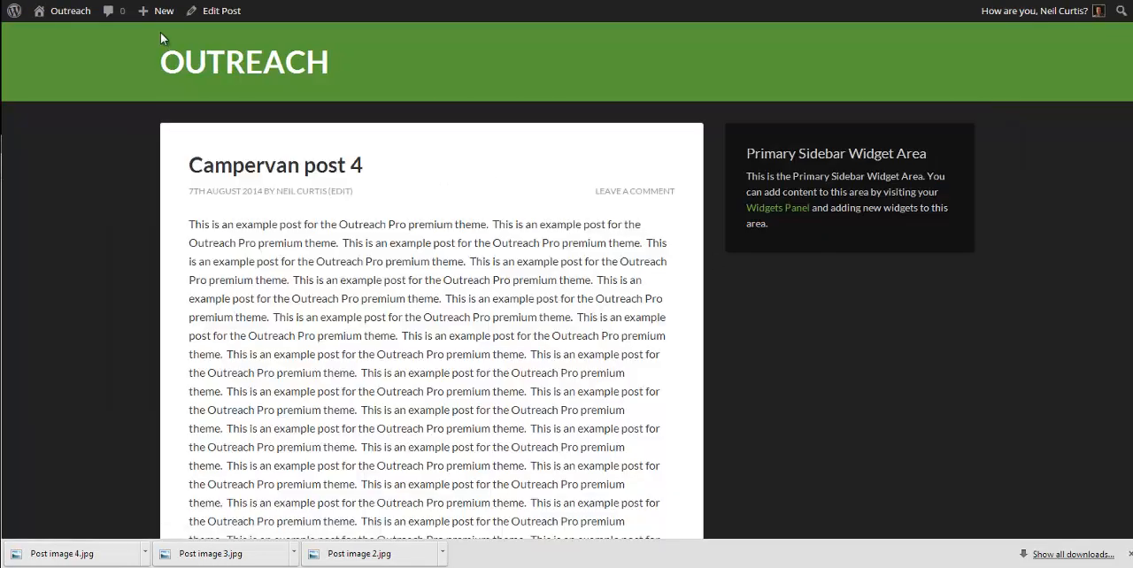
{"action": "key", "text": "alt+Left"}
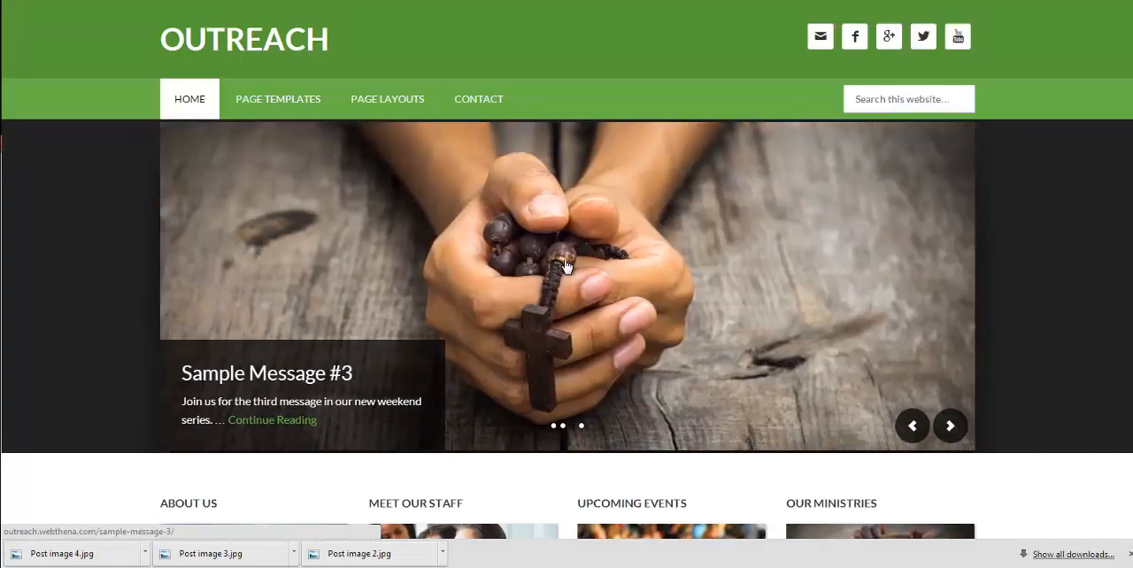
{"action": "scroll", "coordinate": [565, 265], "scroll_direction": "down", "scroll_amount": 5}
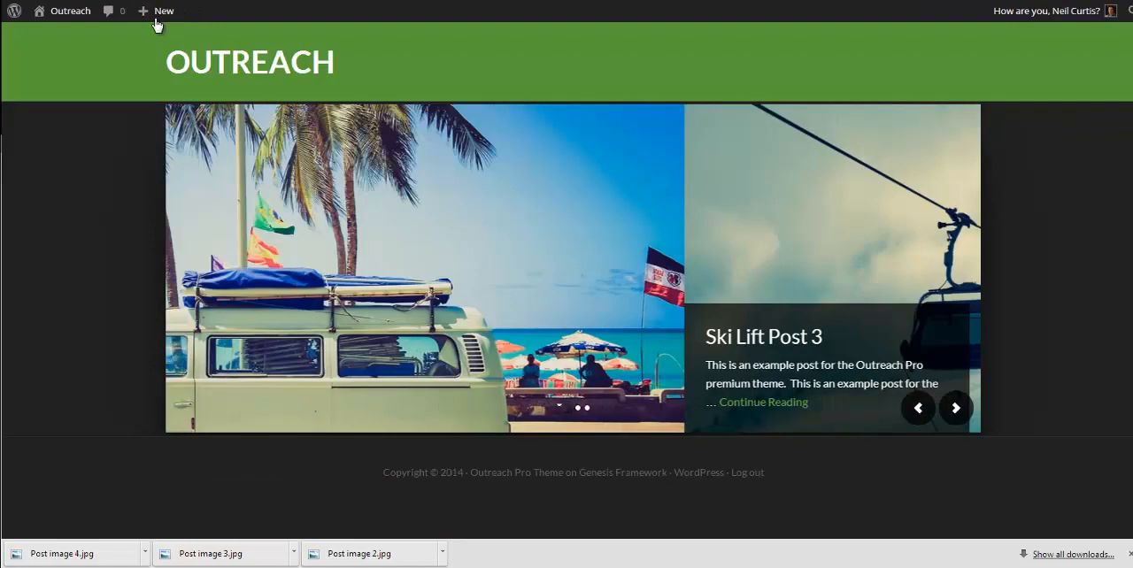
Step: Create a page titled "About us" reading "Hi, this is an example tutorial to make a fantastic looking website yourself. This is an about us page."
{"action": "mouse_move", "coordinate": [161, 14]}
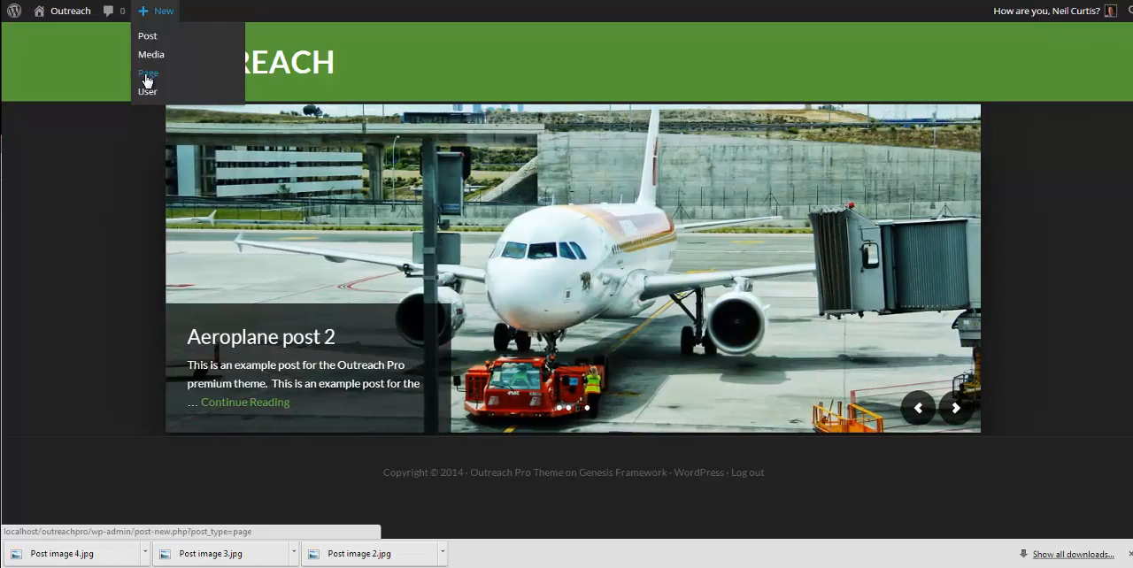
{"action": "left_click", "coordinate": [148, 80]}
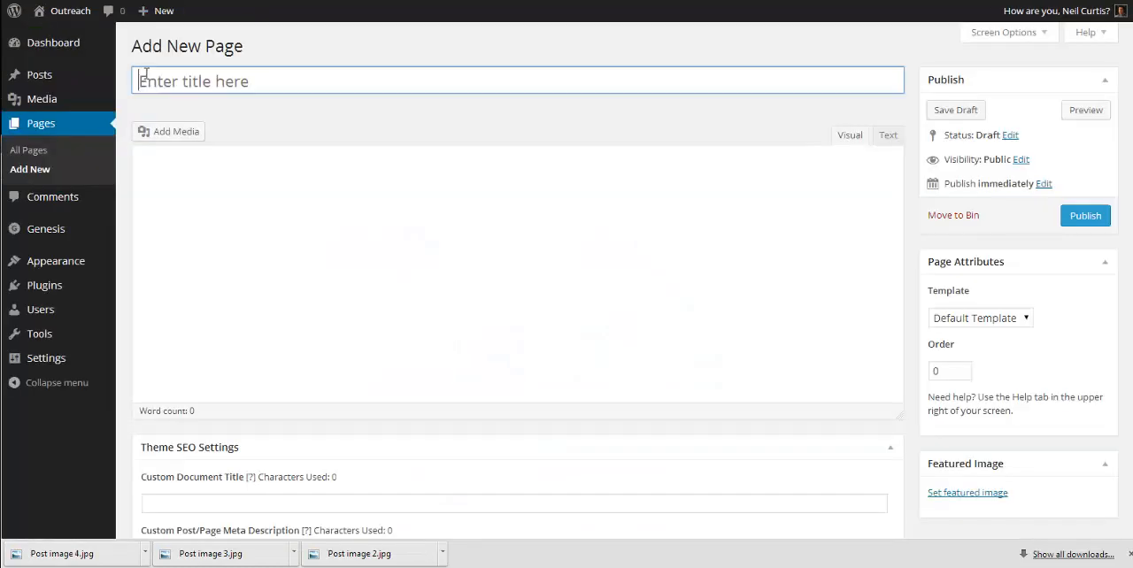
{"action": "left_click", "coordinate": [174, 80]}
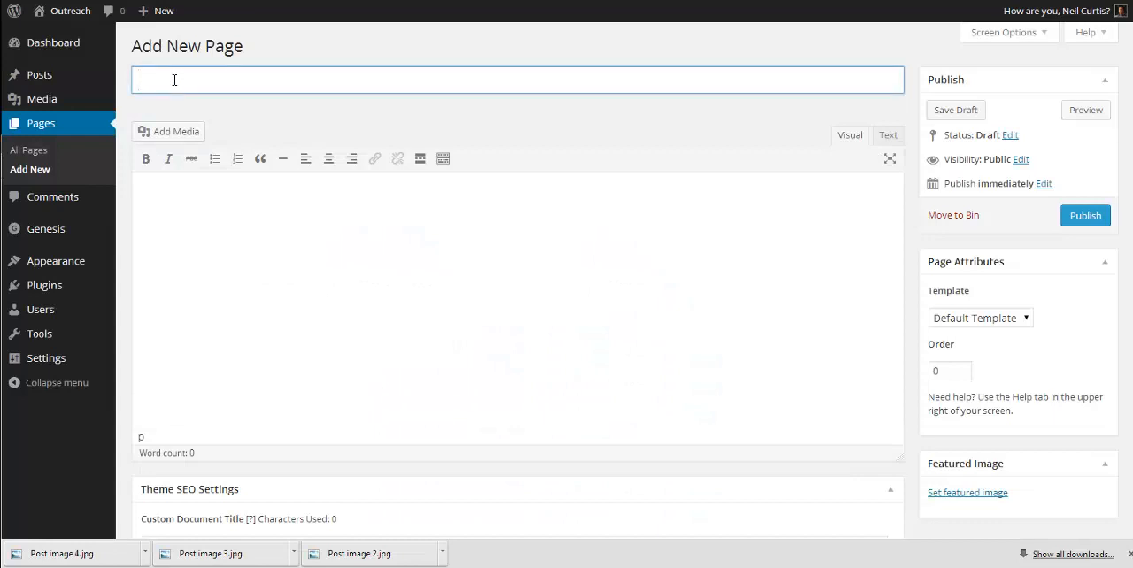
{"action": "key", "text": "Tab"}
{"action": "type", "text": "Hi, this is an ex"}
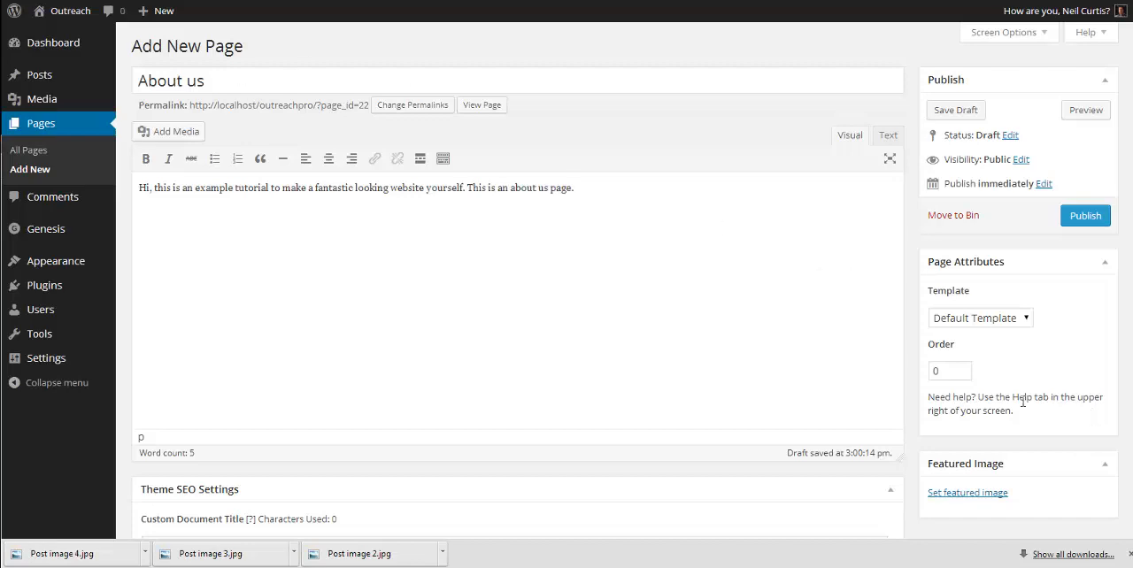
{"action": "scroll", "coordinate": [1009, 427], "scroll_direction": "down", "scroll_amount": 3}
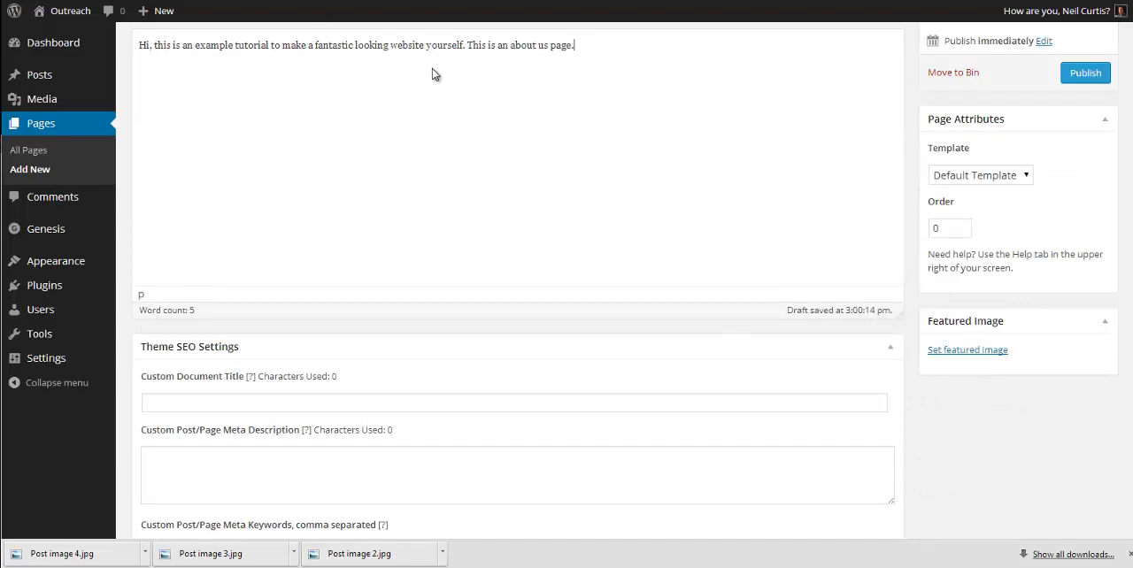
Step: Switch to the Unsplash archive and save the January 2014 leopard photo as about us.jpg in the Outreach Pro Images folder
{"action": "key", "text": "ctrl+Tab"}
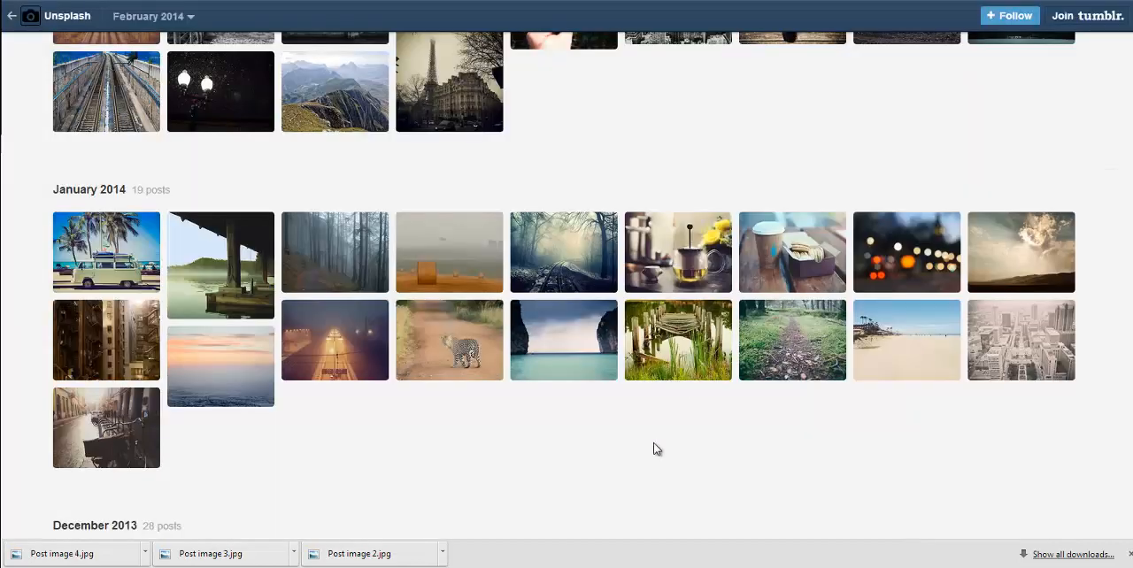
{"action": "scroll", "coordinate": [681, 438], "scroll_direction": "down", "scroll_amount": 2}
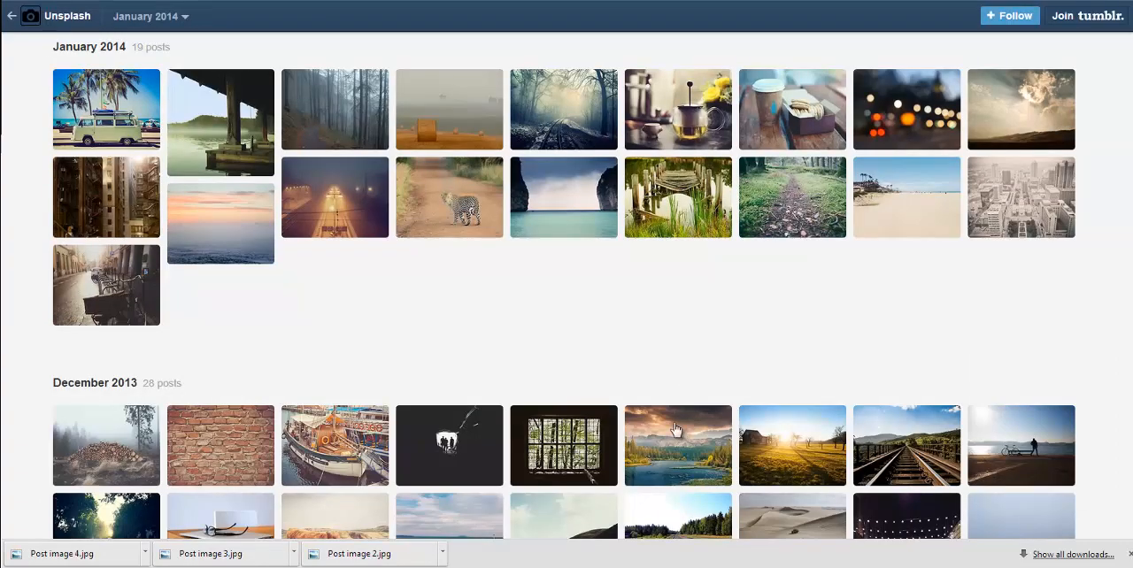
{"action": "scroll", "coordinate": [673, 427], "scroll_direction": "down", "scroll_amount": 3}
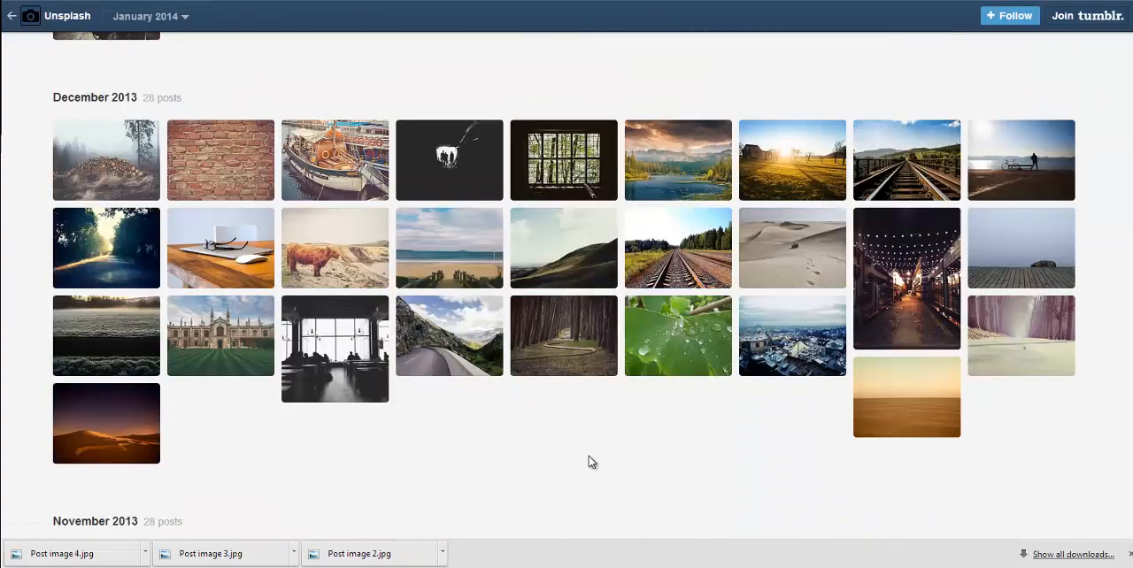
{"action": "scroll", "coordinate": [591, 462], "scroll_direction": "up", "scroll_amount": 4}
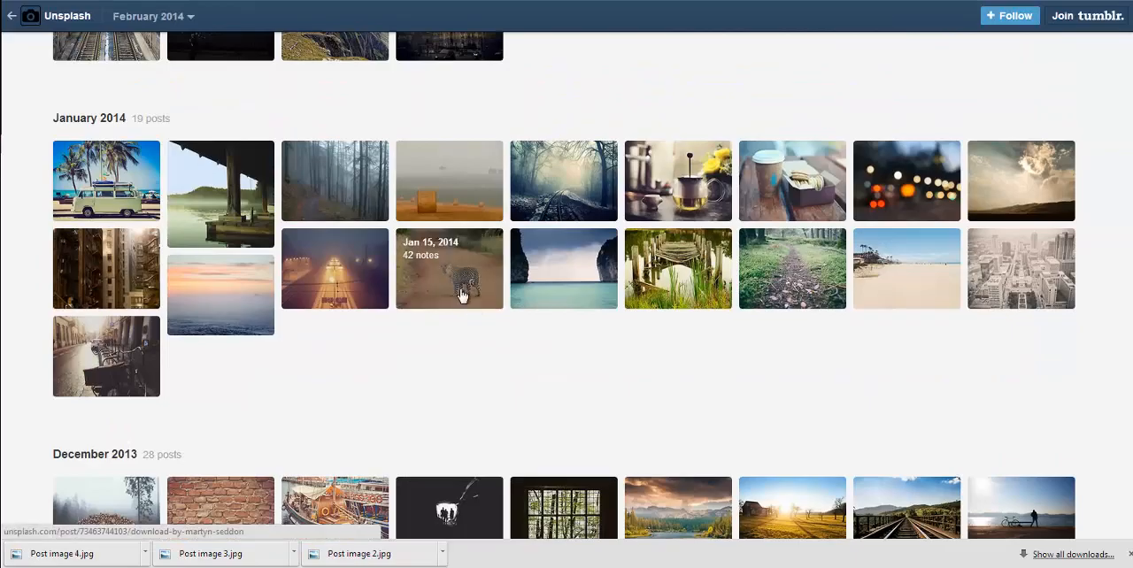
{"action": "scroll", "coordinate": [655, 344], "scroll_direction": "down", "scroll_amount": 5}
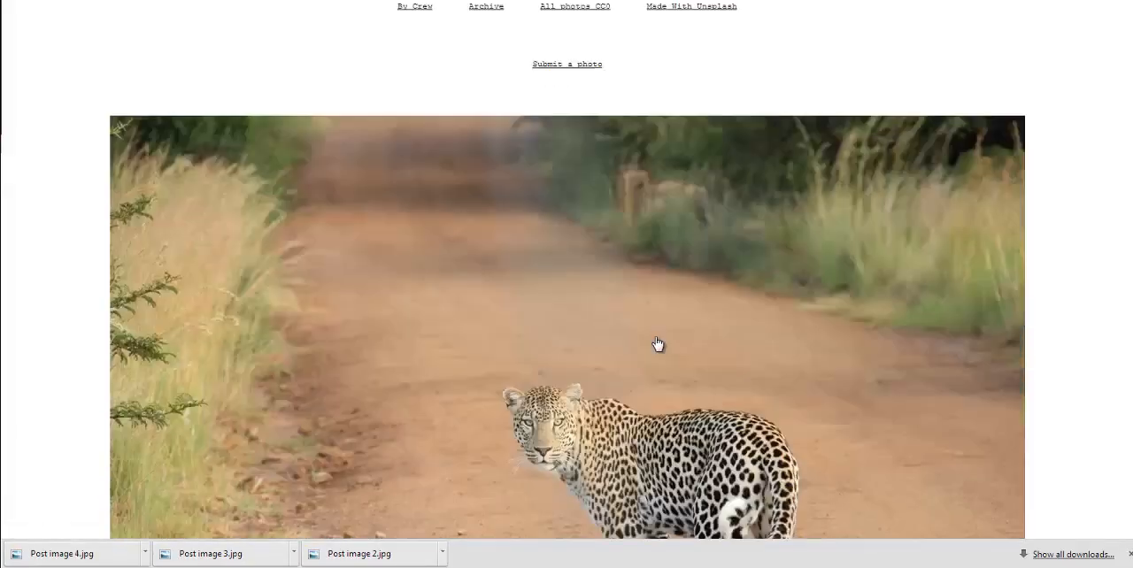
{"action": "right_click", "coordinate": [555, 229]}
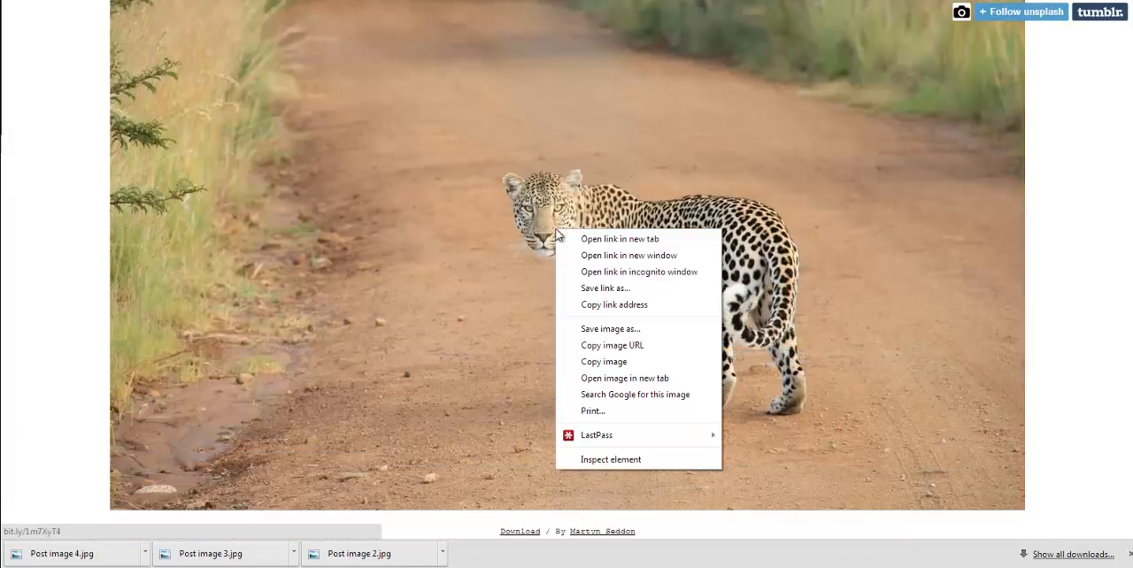
{"action": "left_click", "coordinate": [602, 329]}
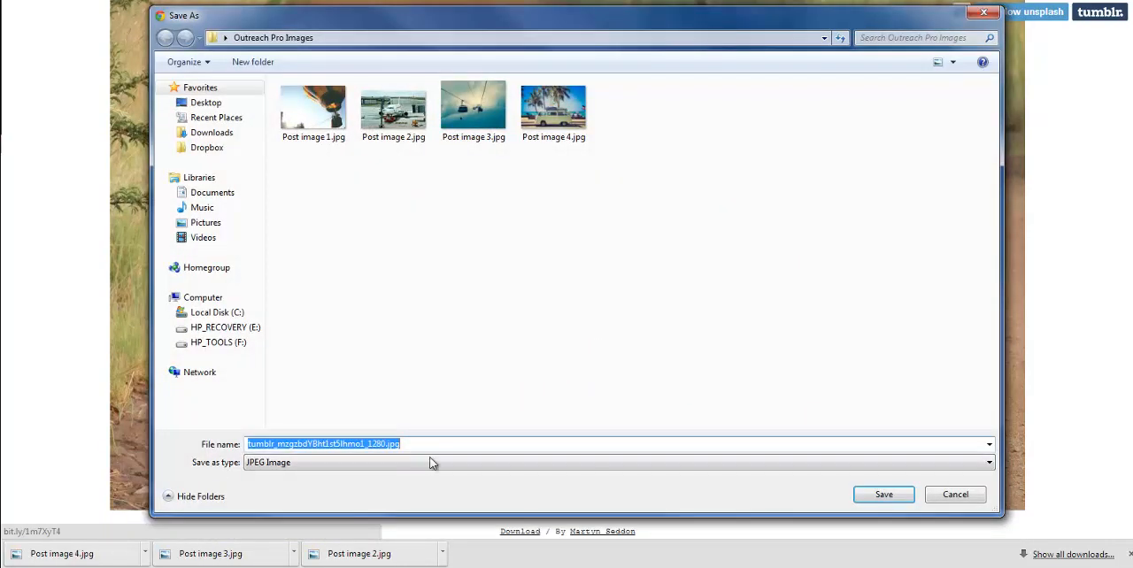
{"action": "left_click_drag", "start_coordinate": [388, 445], "coordinate": [23, 412]}
{"action": "type", "text": "about us"}
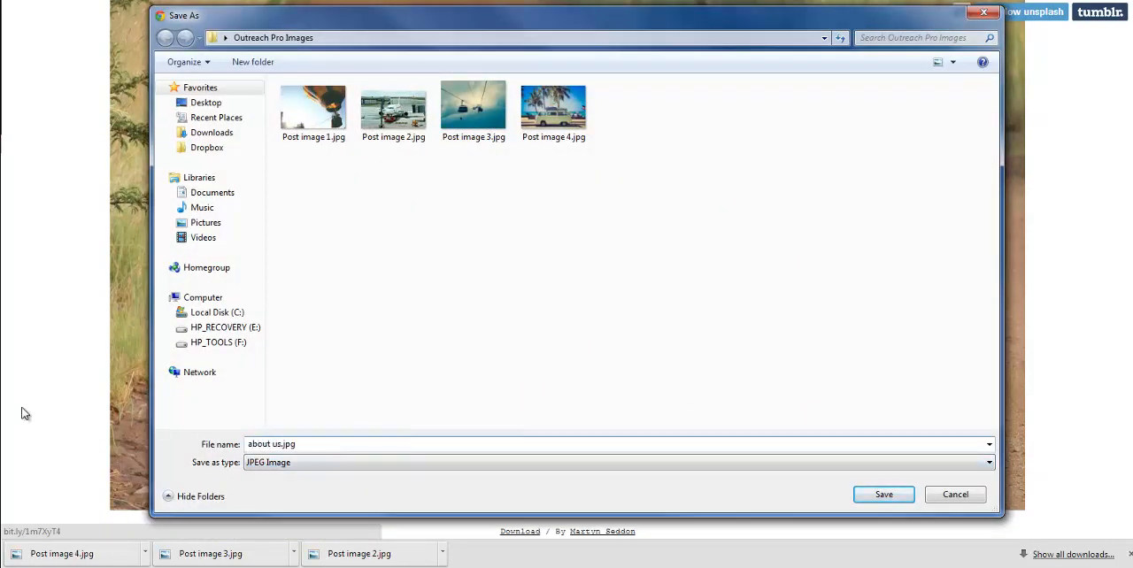
{"action": "left_click", "coordinate": [889, 495]}
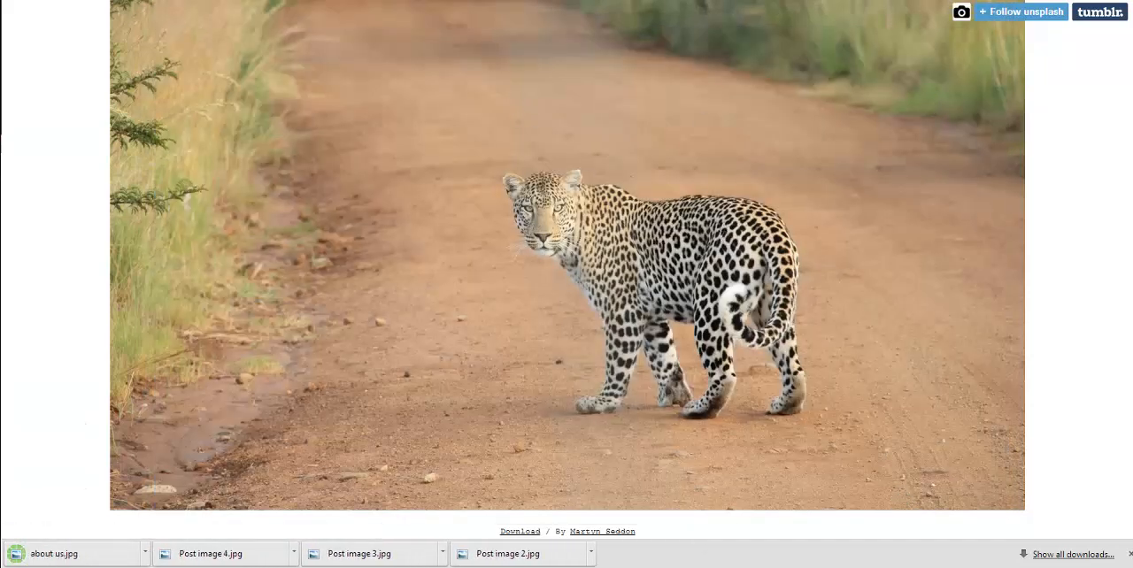
Step: Save the Highland cow photo from the December 2013 archive as Meet the team.jpg and return to the archive
{"action": "key", "text": "alt+Left"}
{"action": "scroll", "coordinate": [566, 292], "scroll_direction": "down", "scroll_amount": 4}
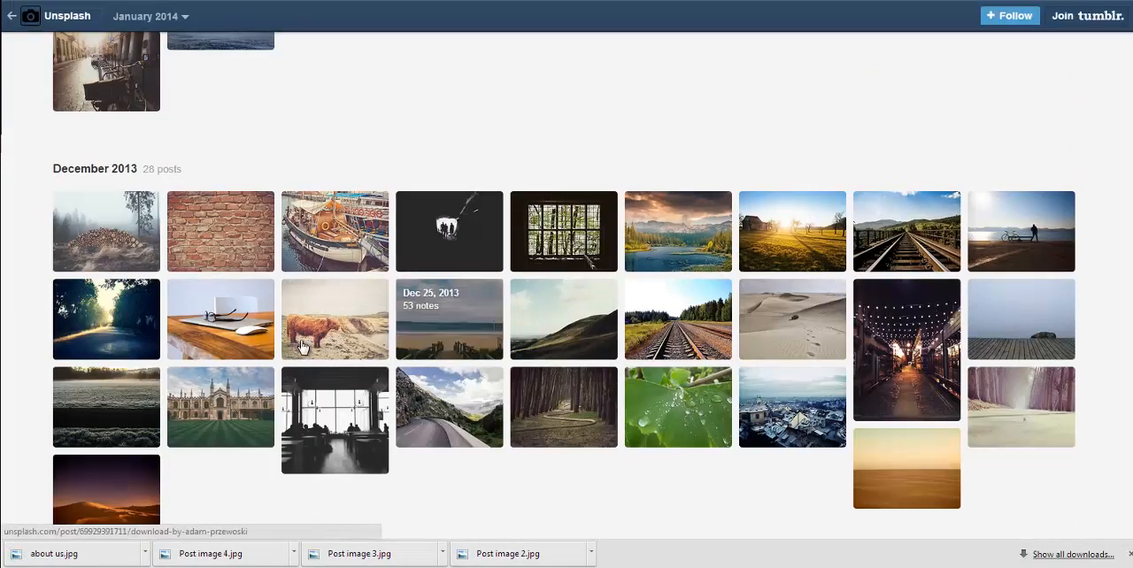
{"action": "left_click", "coordinate": [321, 292]}
{"action": "scroll", "coordinate": [496, 257], "scroll_direction": "down", "scroll_amount": 4}
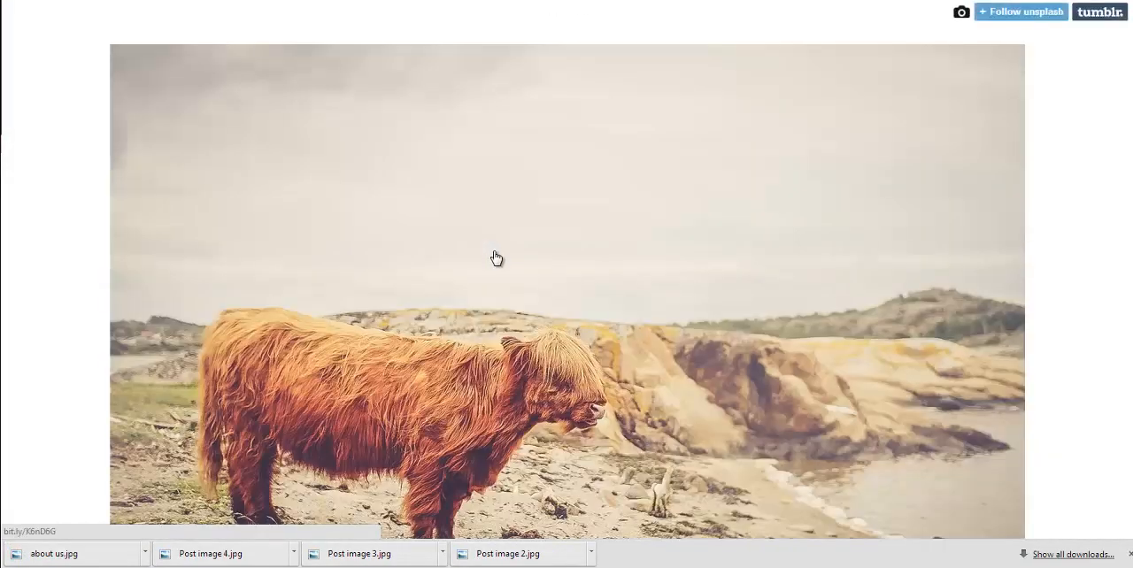
{"action": "right_click", "coordinate": [511, 269]}
{"action": "left_click", "coordinate": [623, 368]}
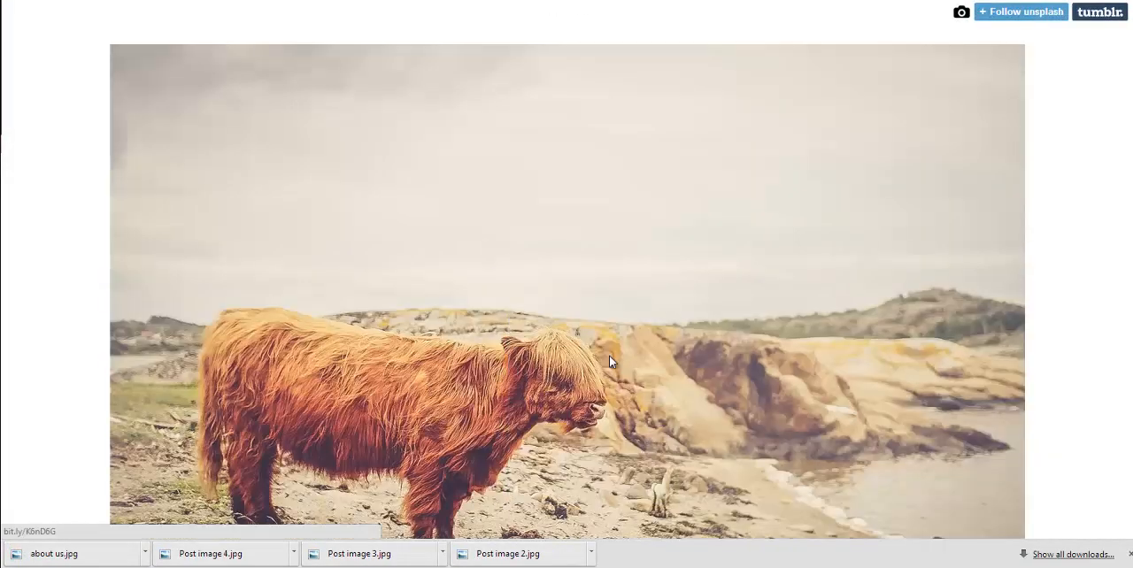
{"action": "left_click", "coordinate": [376, 442]}
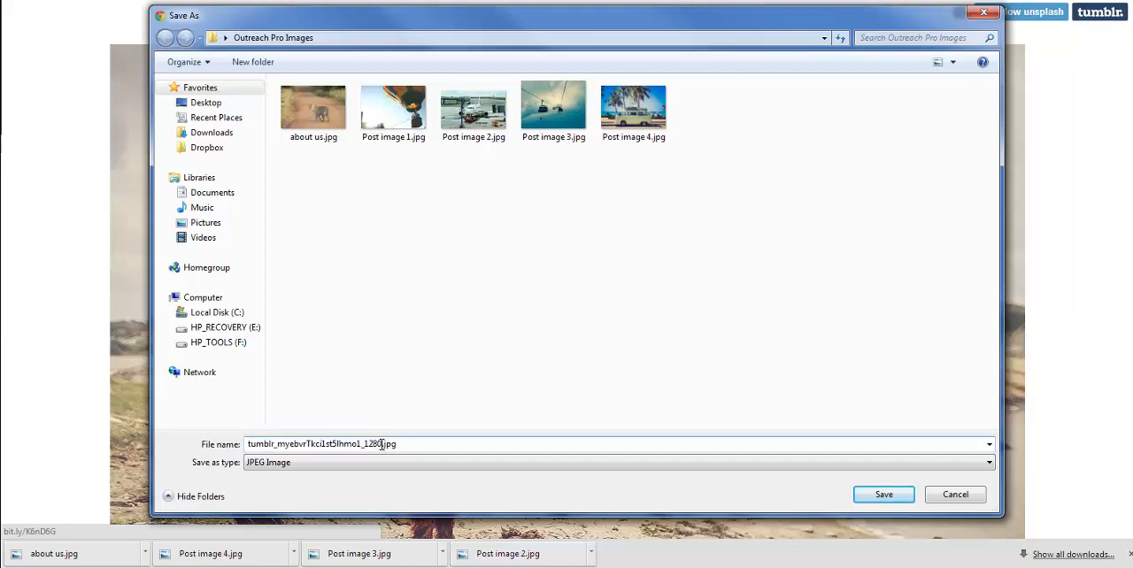
{"action": "double_click", "coordinate": [382, 444]}
{"action": "type", "text": "Meet the team"}
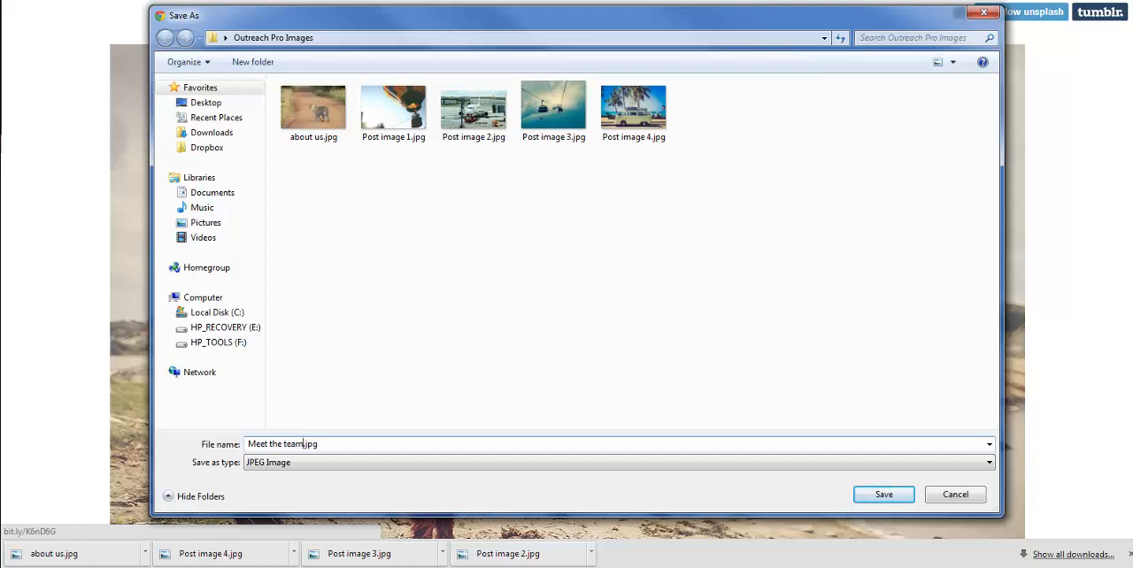
{"action": "left_click", "coordinate": [883, 495]}
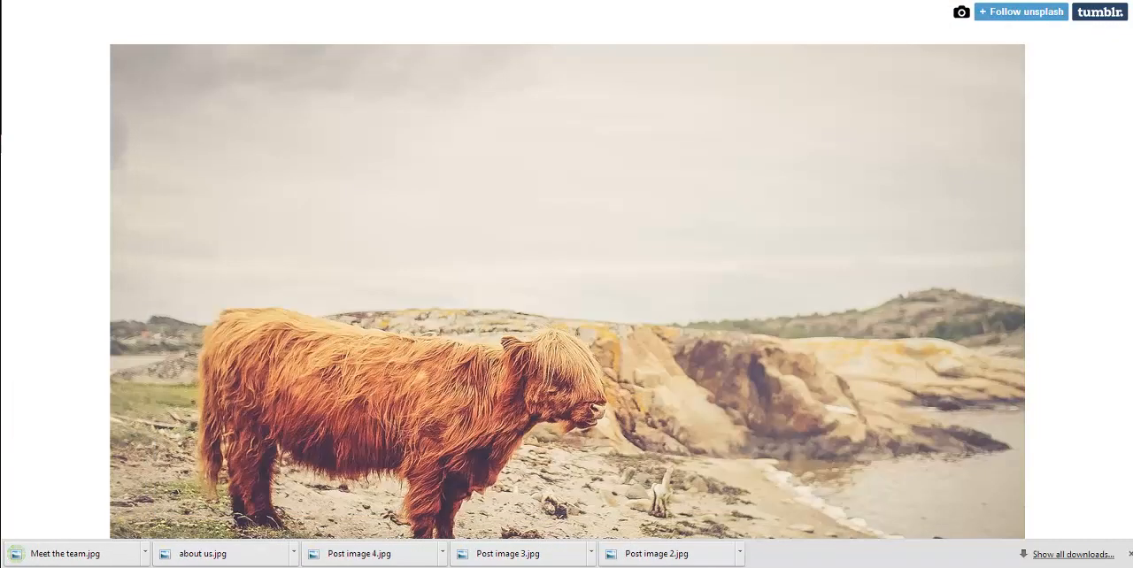
{"action": "left_click", "coordinate": [566, 51]}
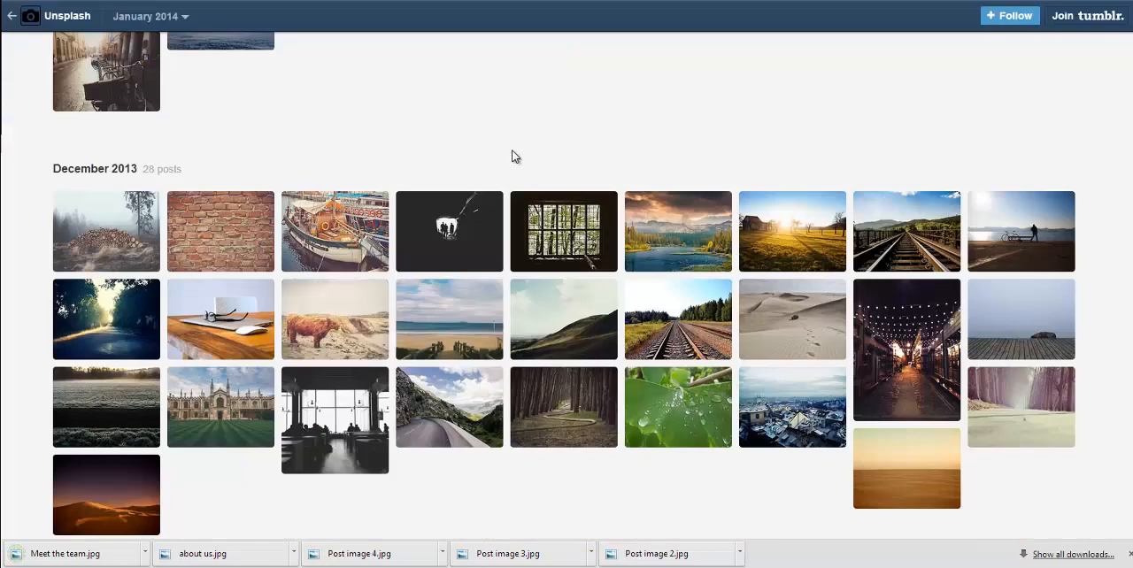
Step: Save the November 2013 photo of two brown dogs on grass as Contact us.jpg and return to the archive
{"action": "scroll", "coordinate": [640, 199], "scroll_direction": "down", "scroll_amount": 4}
{"action": "scroll", "coordinate": [600, 190], "scroll_direction": "down", "scroll_amount": 2}
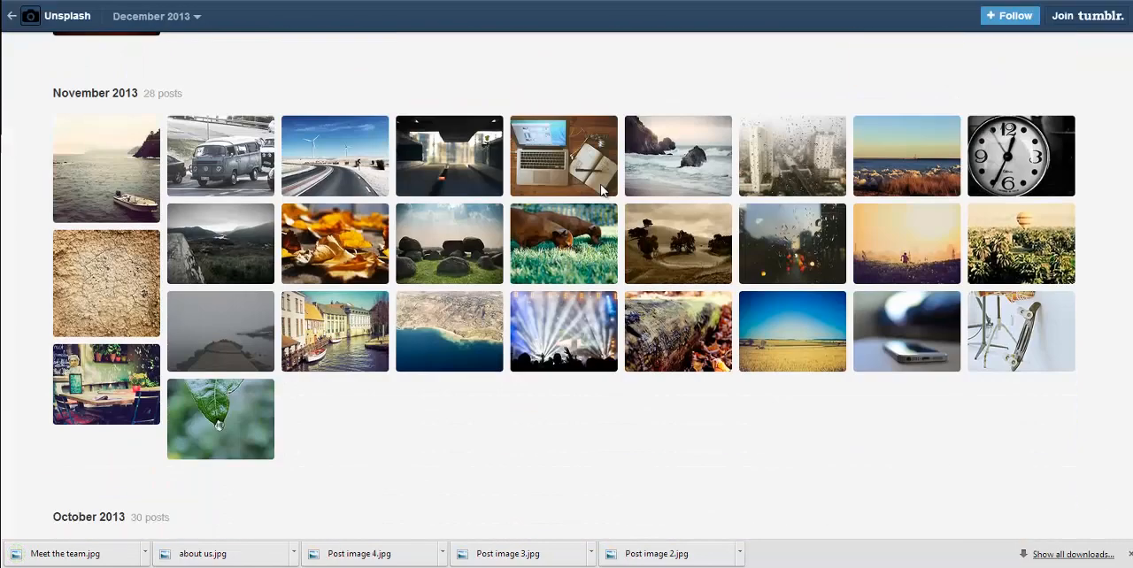
{"action": "left_click", "coordinate": [576, 256]}
{"action": "scroll", "coordinate": [564, 222], "scroll_direction": "down", "scroll_amount": 5}
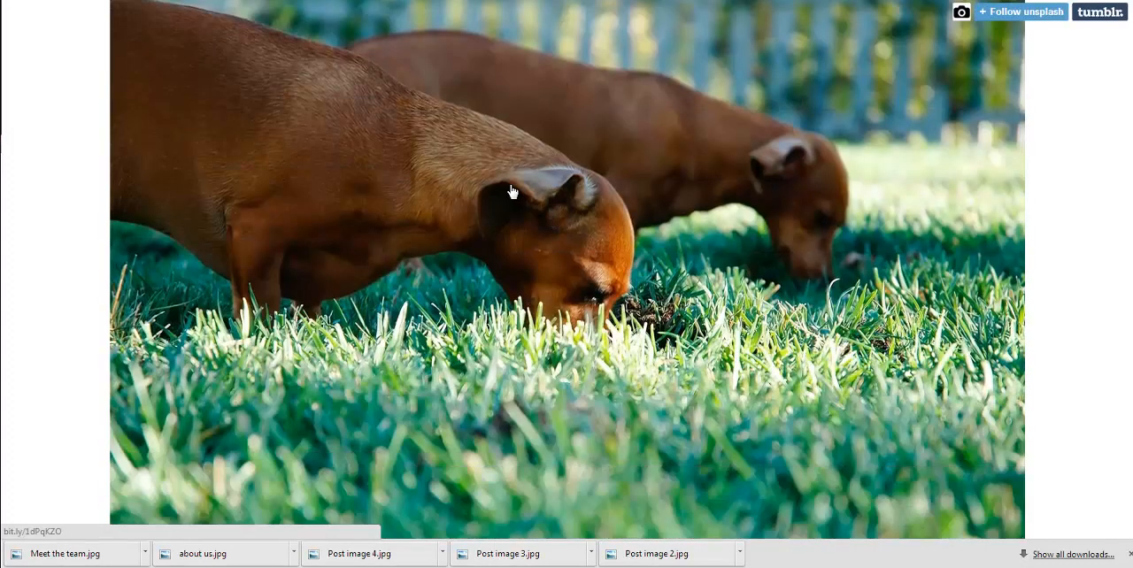
{"action": "right_click", "coordinate": [511, 192]}
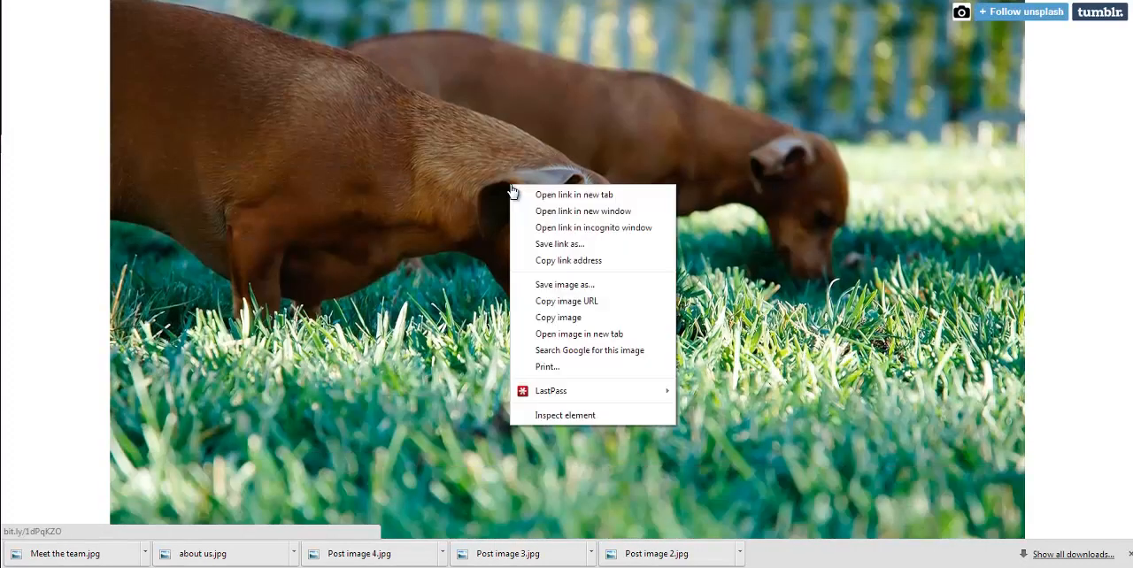
{"action": "left_click", "coordinate": [576, 287]}
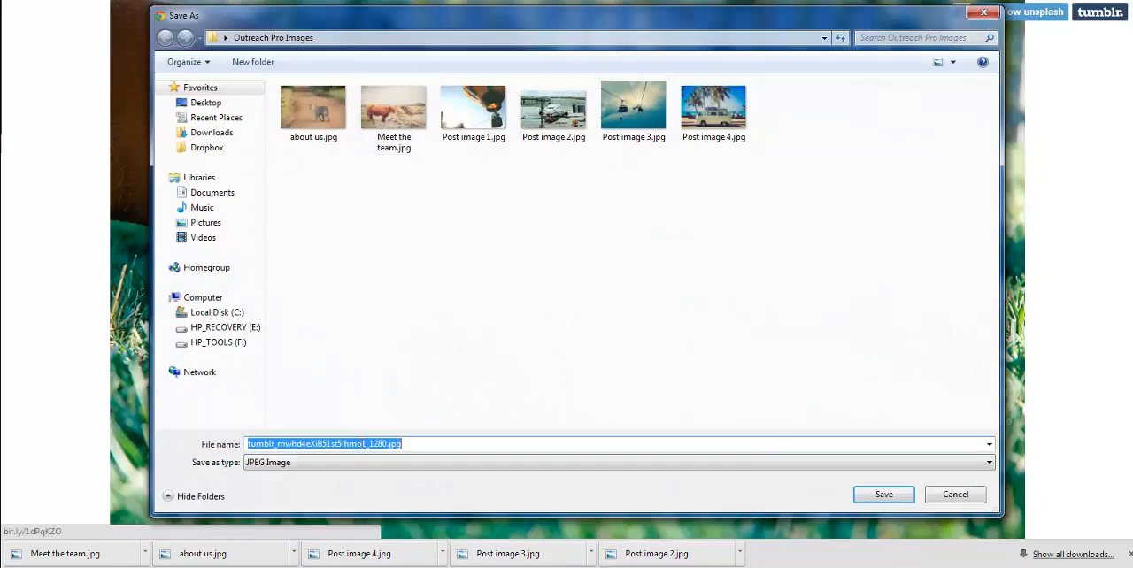
{"action": "left_click", "coordinate": [363, 444]}
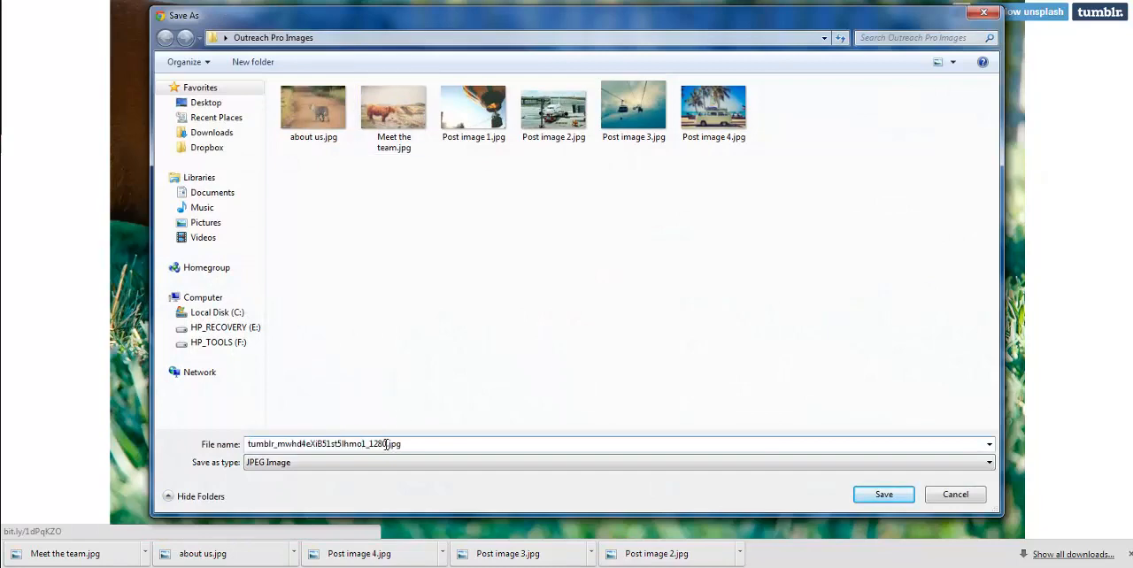
{"action": "left_click_drag", "start_coordinate": [386, 445], "coordinate": [177, 451]}
{"action": "type", "text": "Co"}
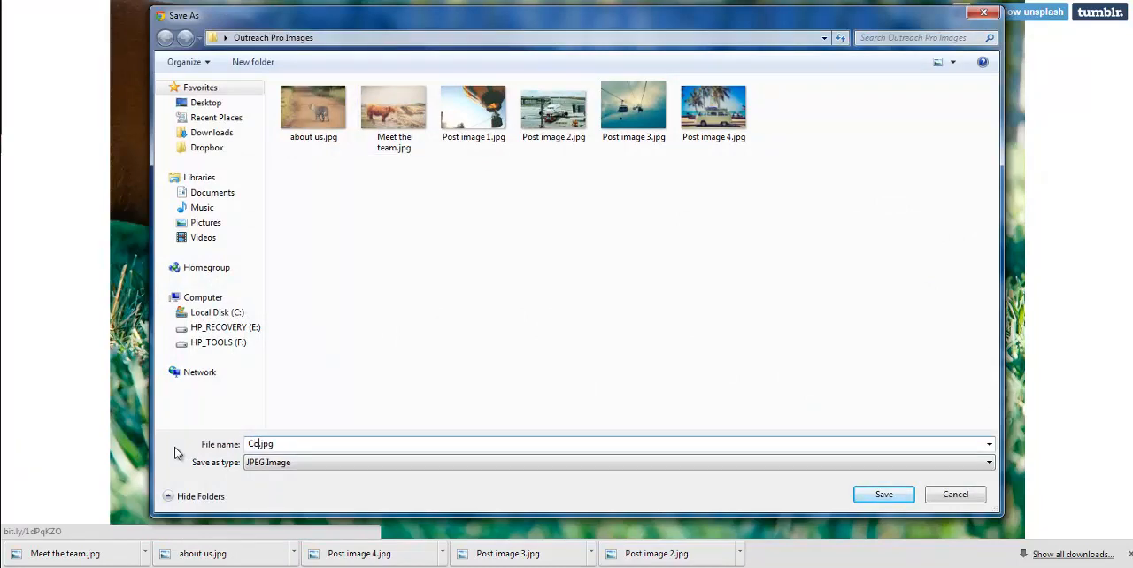
{"action": "type", "text": "ntact us"}
{"action": "left_click", "coordinate": [883, 493]}
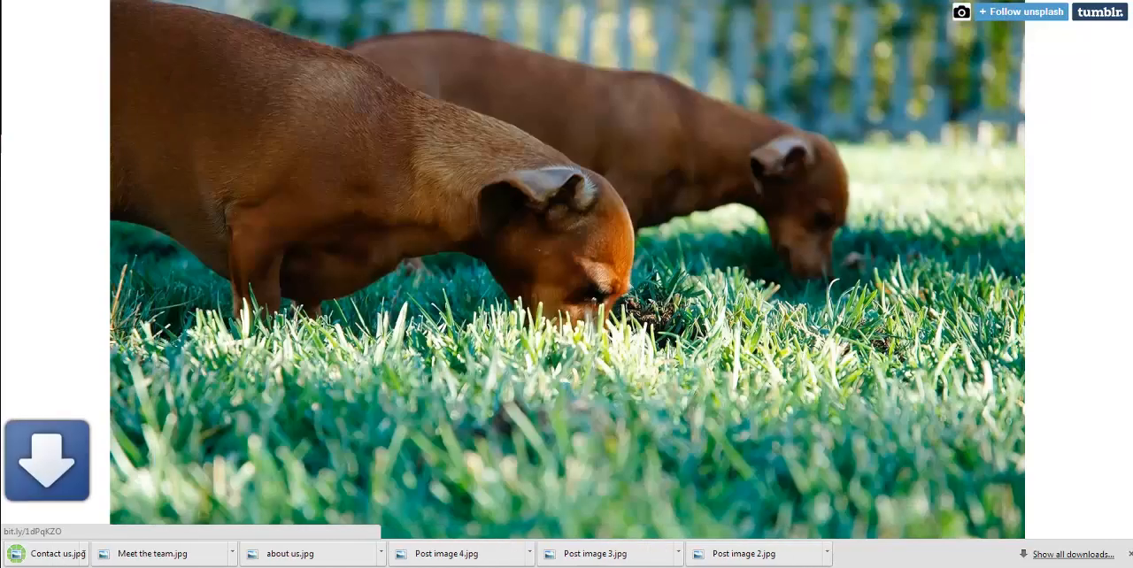
{"action": "key", "text": "ctrl+w"}
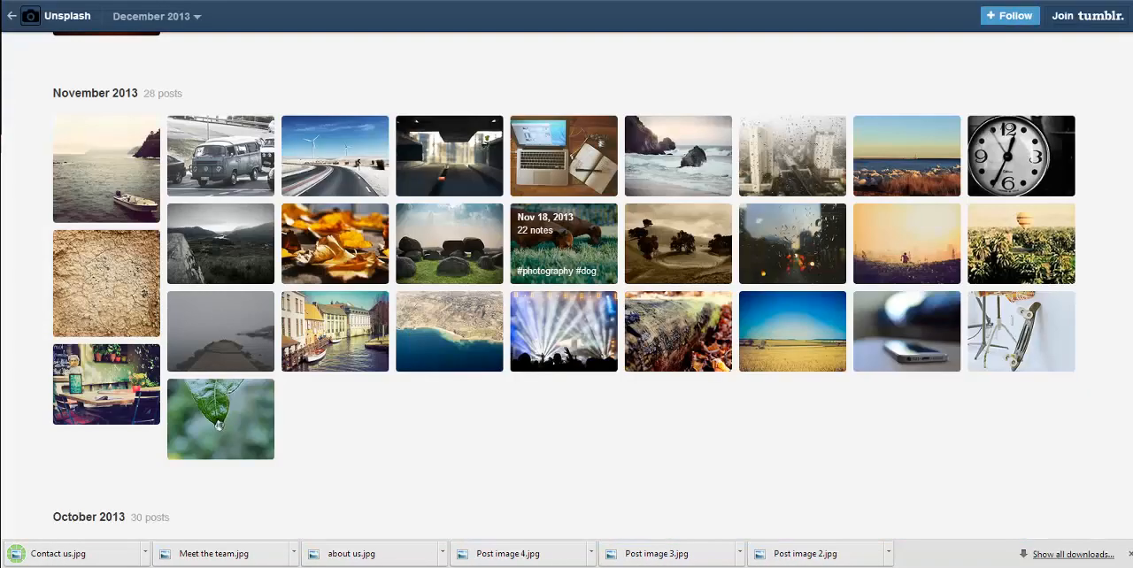
Step: Open the September 2013 archive photo of the brown dog looking upward
{"action": "scroll", "coordinate": [471, 223], "scroll_direction": "down", "scroll_amount": 4}
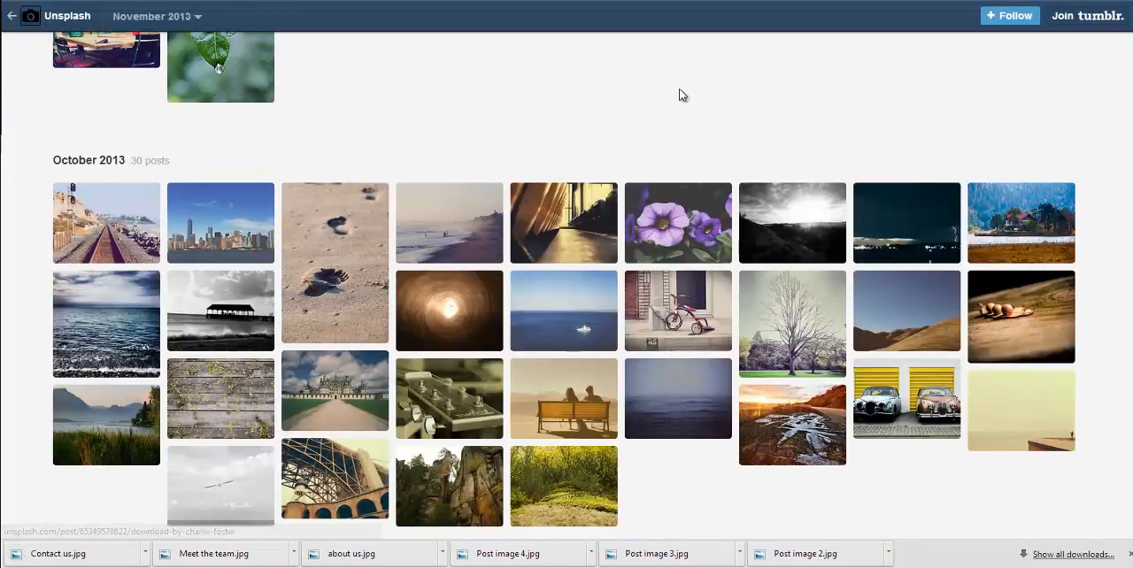
{"action": "scroll", "coordinate": [678, 102], "scroll_direction": "down", "scroll_amount": 1}
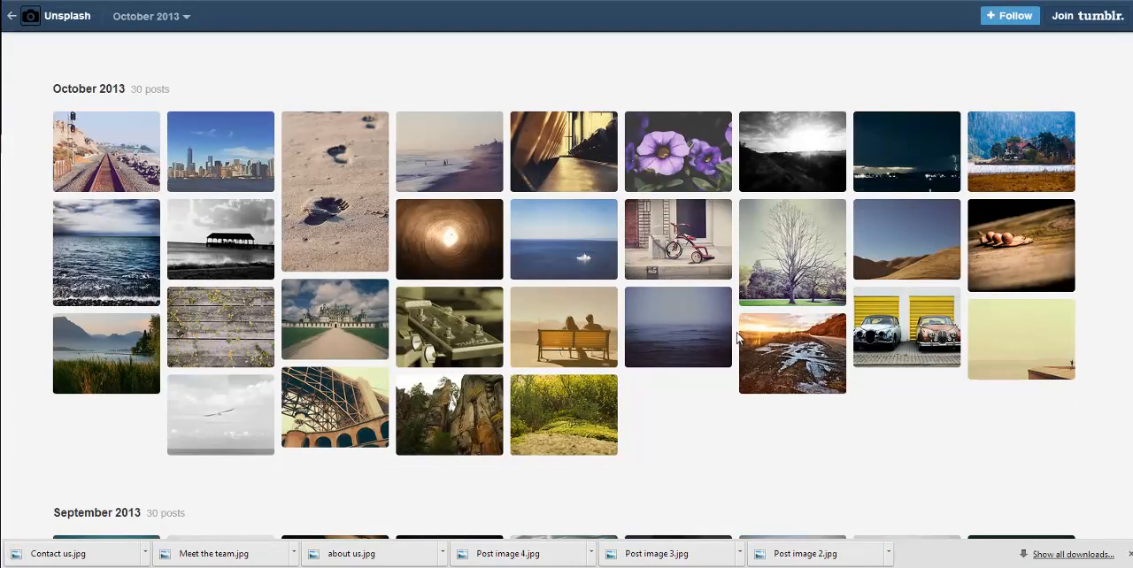
{"action": "scroll", "coordinate": [738, 341], "scroll_direction": "down", "scroll_amount": 5}
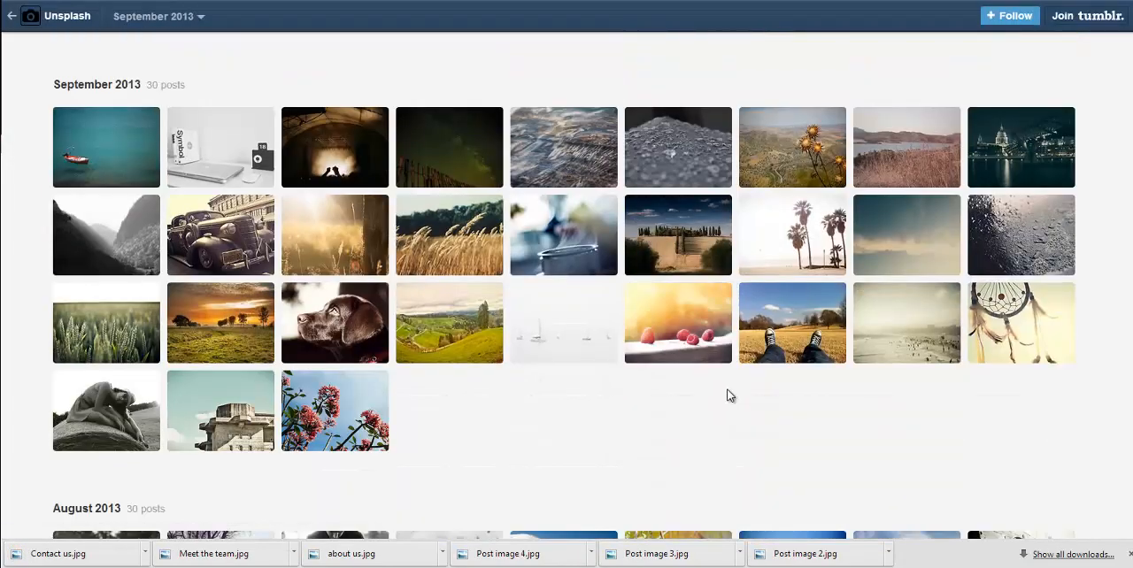
{"action": "right_click", "coordinate": [326, 323]}
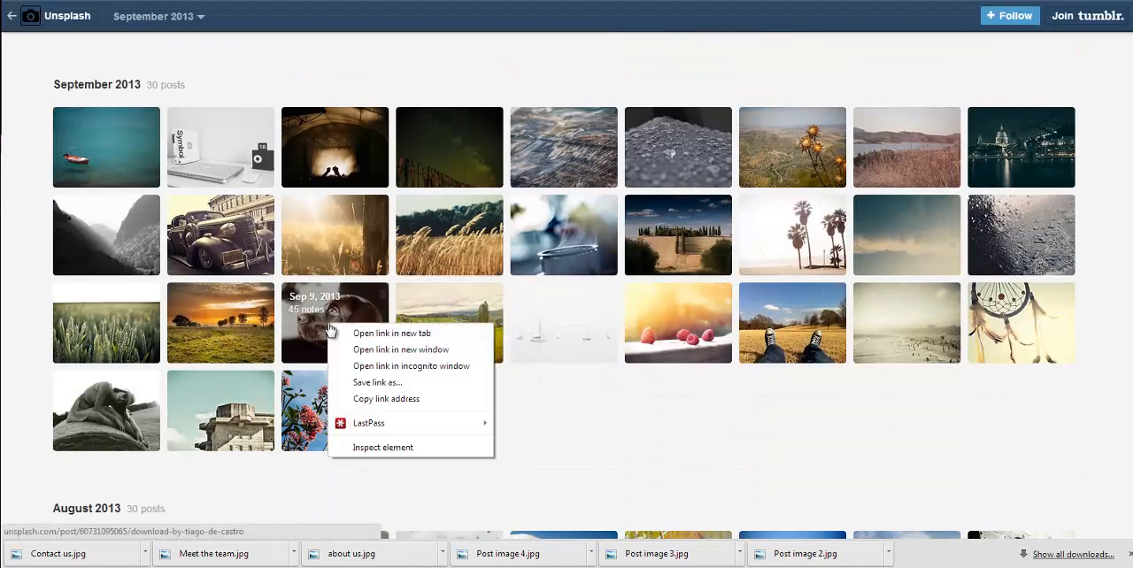
{"action": "left_click", "coordinate": [308, 310]}
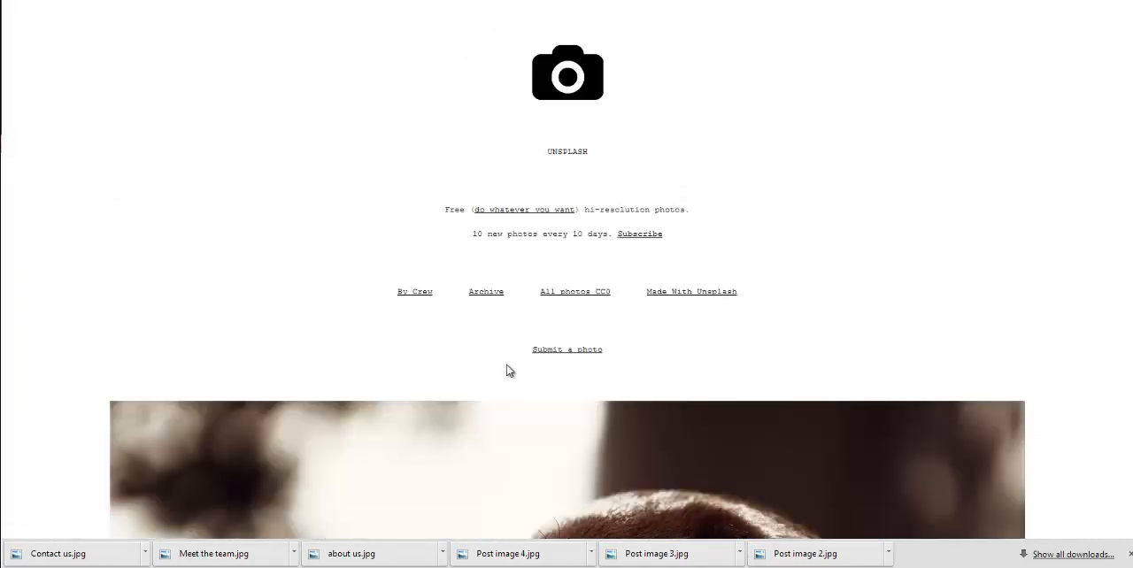
Step: Save the brown dog photo as Get a quote.jpg in the Outreach Pro Images folder and return to the archive
{"action": "scroll", "coordinate": [487, 372], "scroll_direction": "down", "scroll_amount": 4}
{"action": "scroll", "coordinate": [469, 371], "scroll_direction": "down", "scroll_amount": 2}
{"action": "right_click", "coordinate": [468, 371]}
{"action": "left_click", "coordinate": [567, 224]}
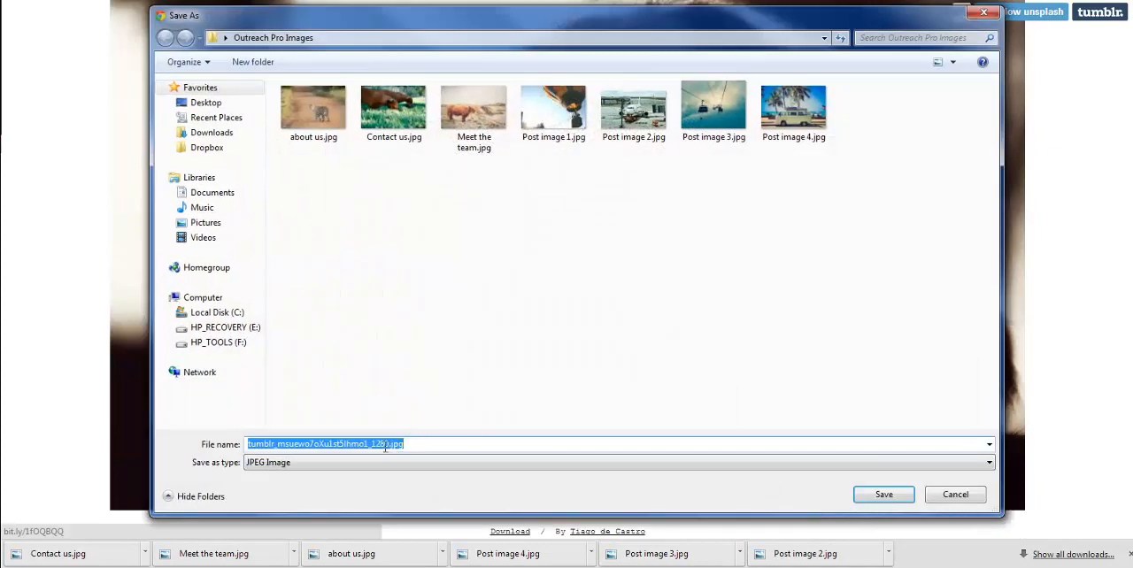
{"action": "left_click", "coordinate": [386, 446]}
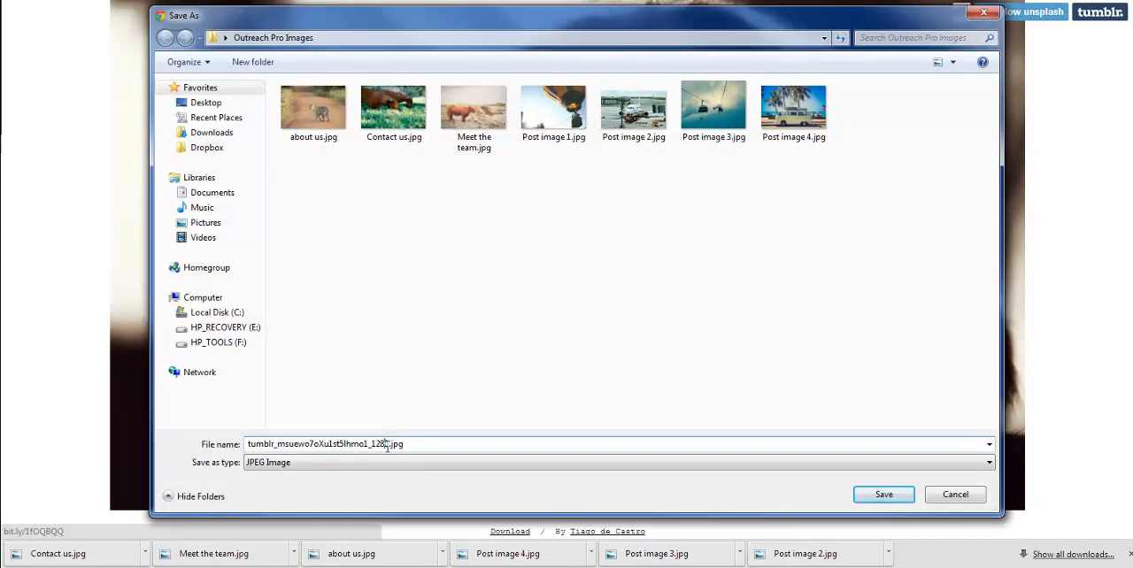
{"action": "left_click_drag", "start_coordinate": [386, 446], "coordinate": [156, 428]}
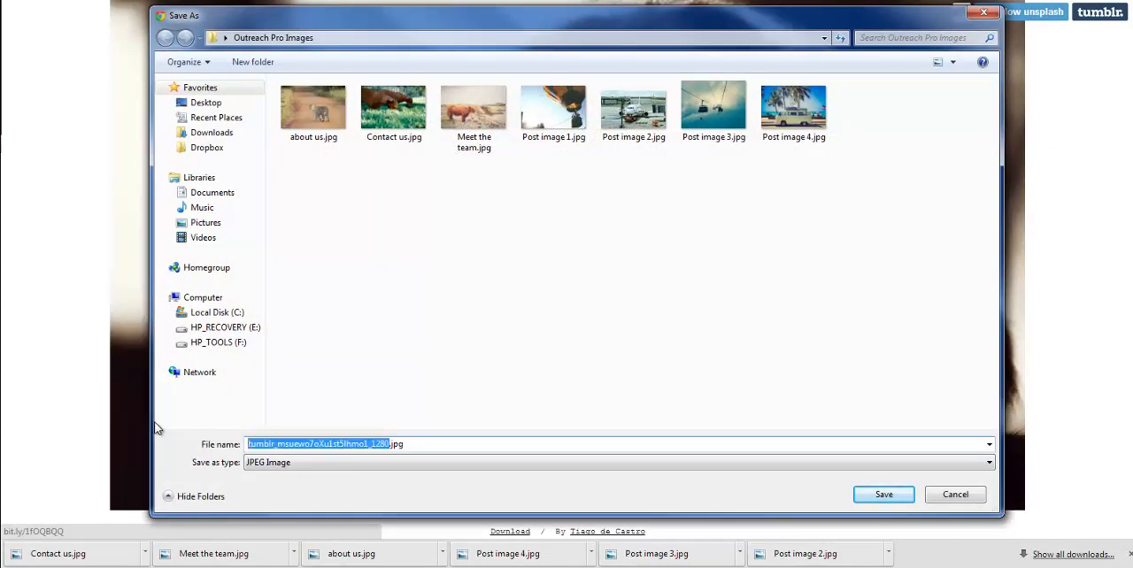
{"action": "type", "text": "G"}
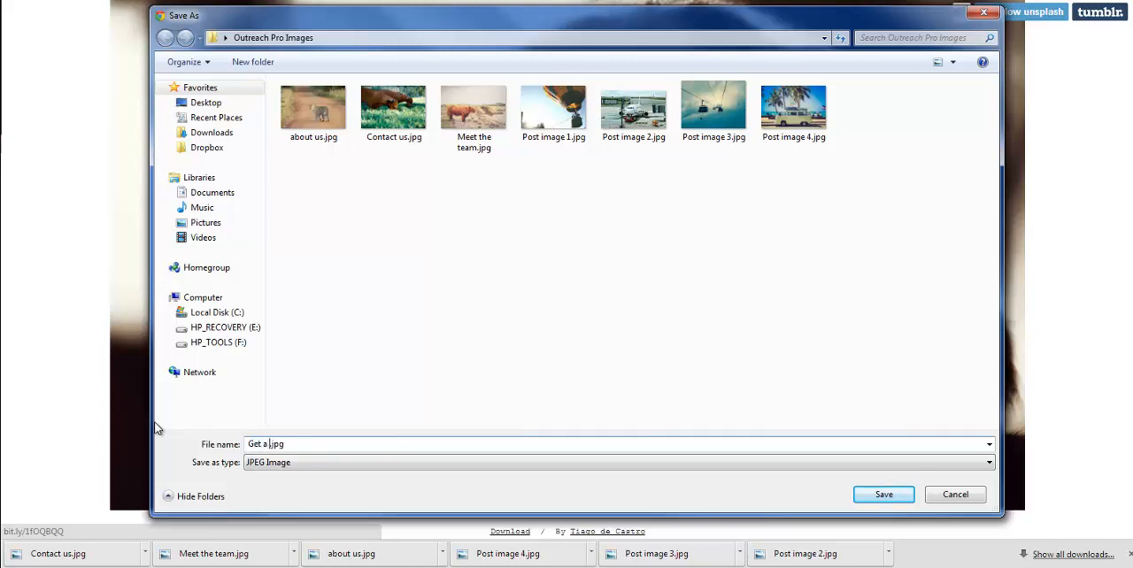
{"action": "type", "text": "et a quote"}
{"action": "left_click", "coordinate": [883, 493]}
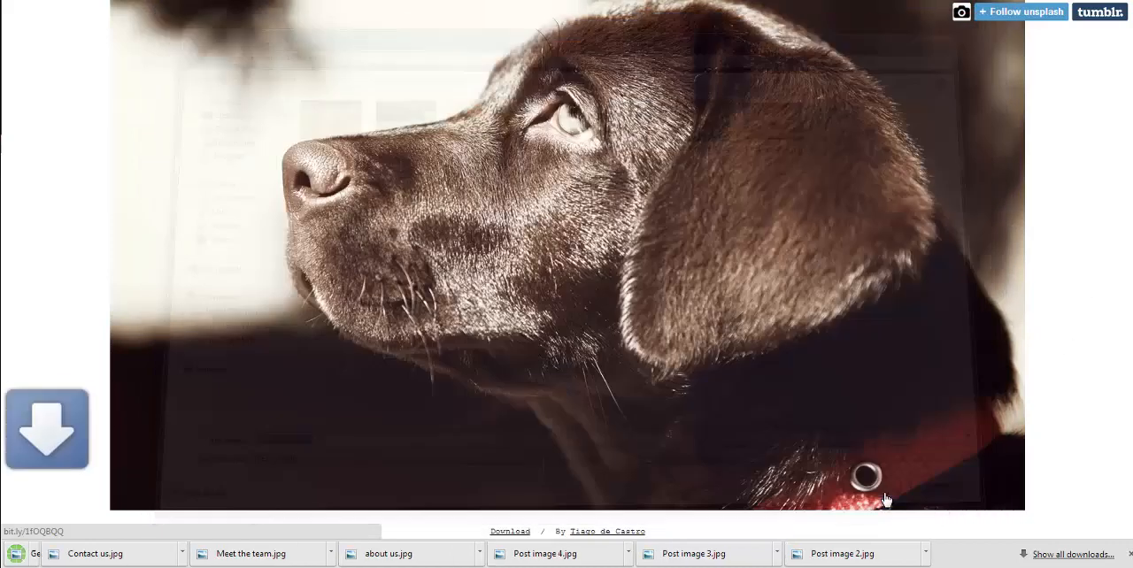
{"action": "key", "text": "ctrl+w"}
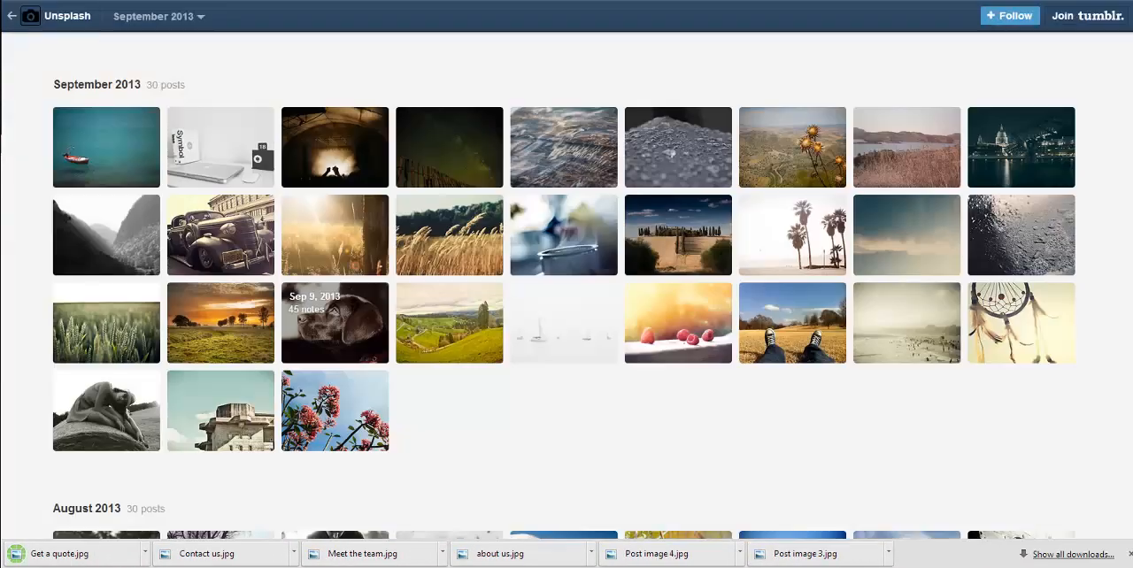
Step: Return to the About us page draft, upload about us.jpg as its featured image and publish the page
{"action": "key", "text": "ctrl+w"}
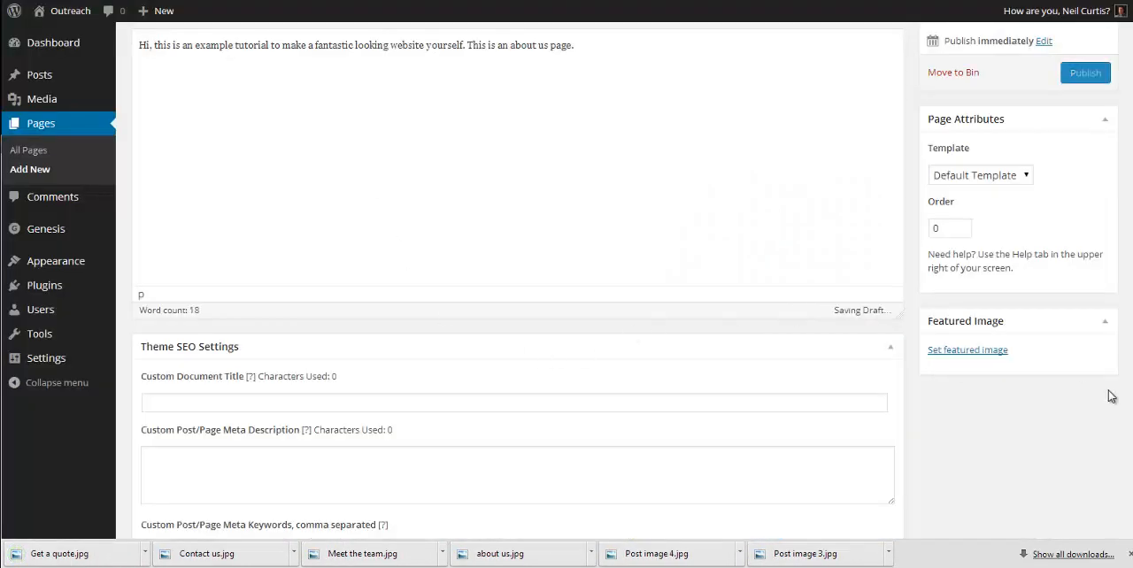
{"action": "left_click", "coordinate": [967, 350]}
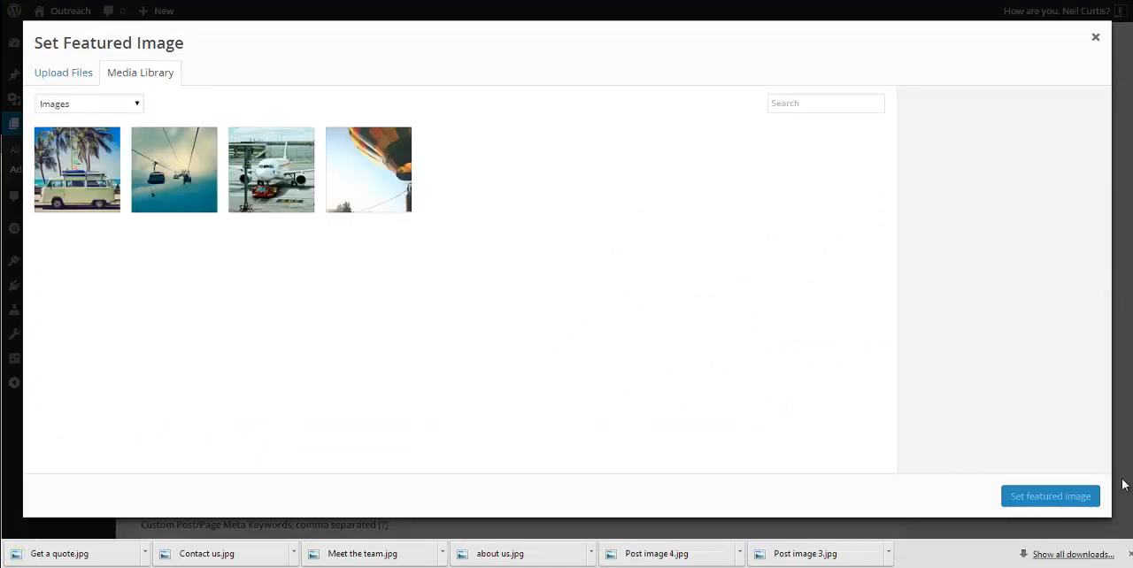
{"action": "left_click", "coordinate": [59, 74]}
{"action": "left_click", "coordinate": [558, 301]}
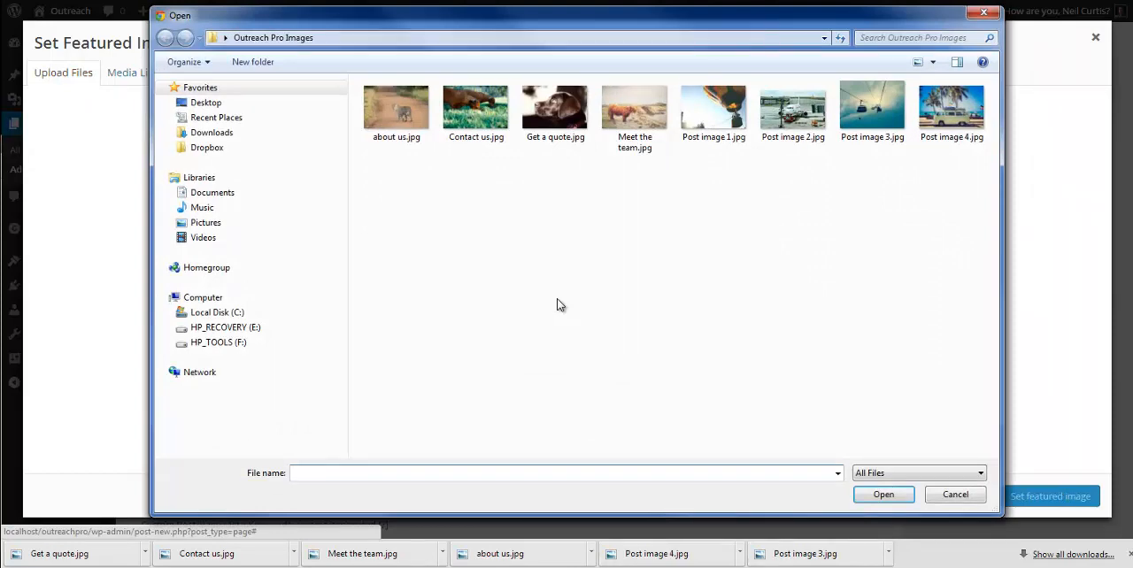
{"action": "left_click", "coordinate": [395, 107]}
{"action": "left_click", "coordinate": [882, 494]}
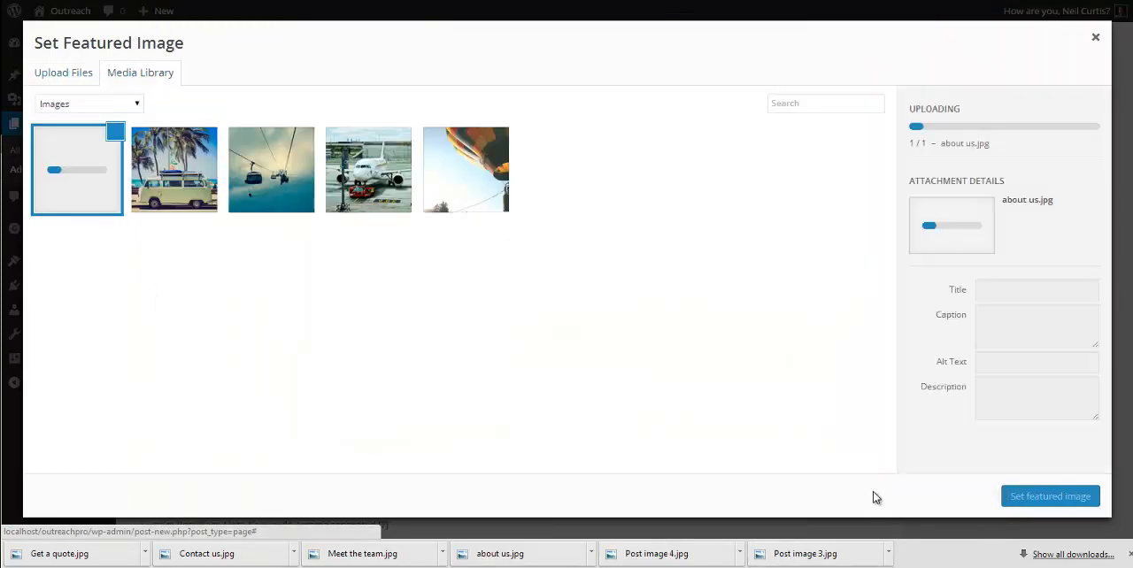
{"action": "left_click", "coordinate": [1055, 497]}
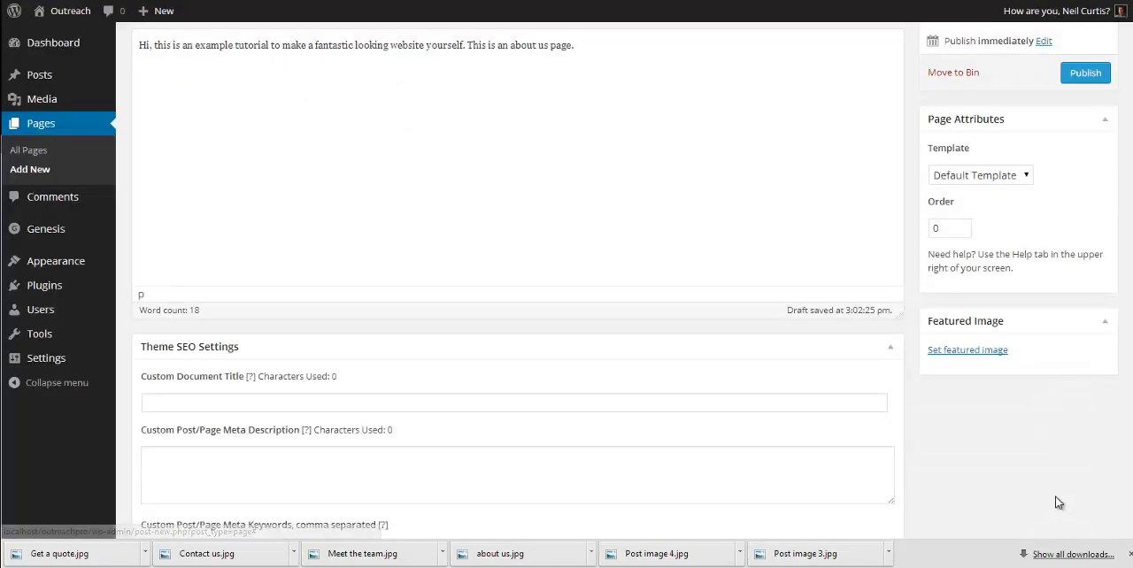
{"action": "left_click", "coordinate": [1091, 79]}
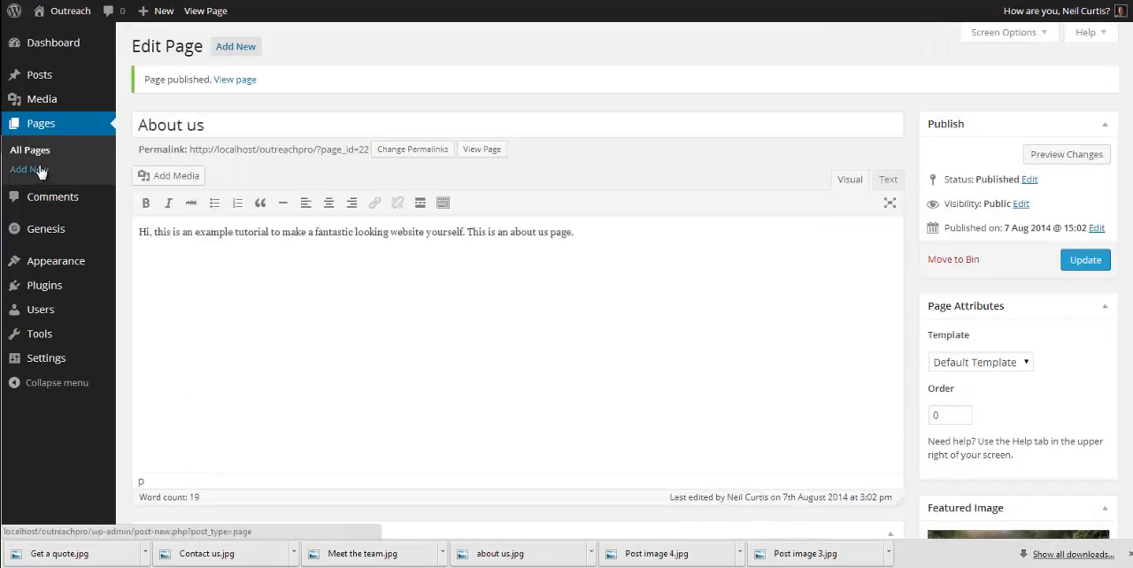
Step: Add a Genesis - Featured Page widget to the Home - Bottom widget area
{"action": "mouse_move", "coordinate": [44, 262]}
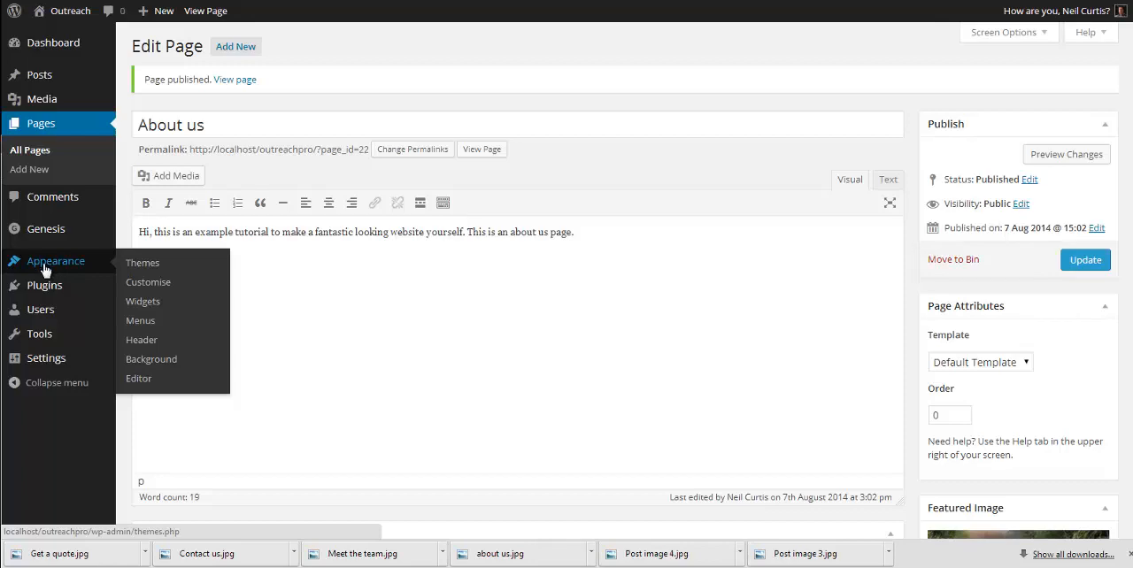
{"action": "left_click", "coordinate": [150, 304]}
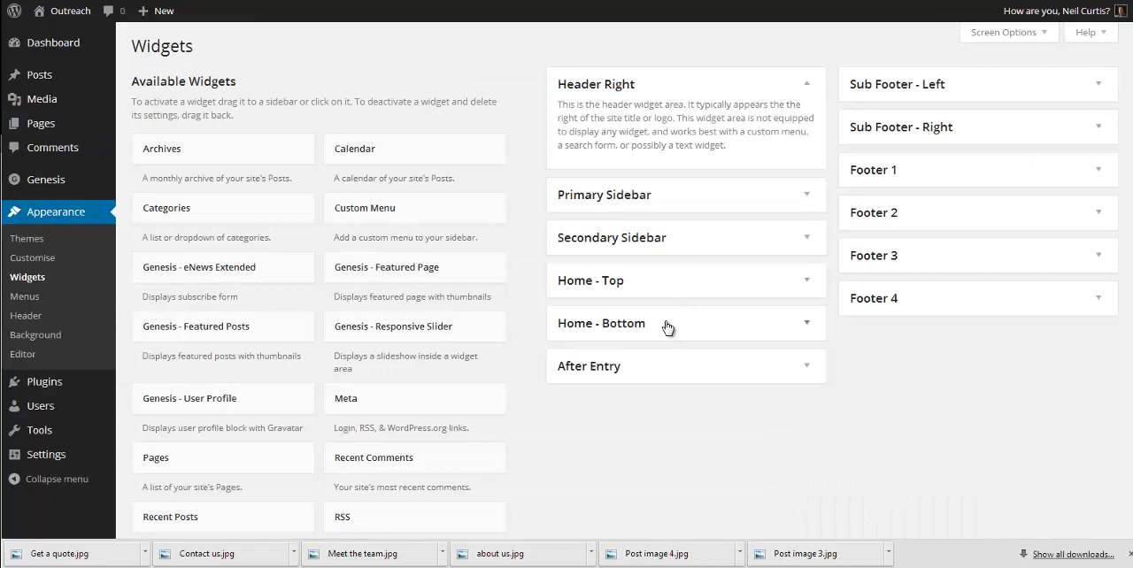
{"action": "left_click", "coordinate": [668, 327]}
{"action": "scroll", "coordinate": [979, 331], "scroll_direction": "down", "scroll_amount": 3}
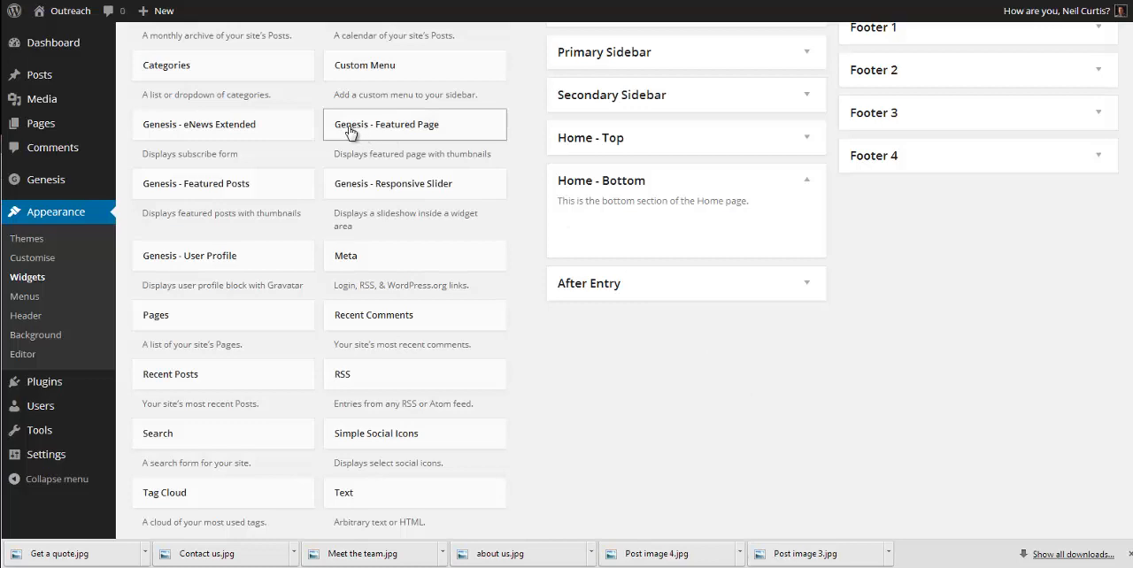
{"action": "left_click_drag", "start_coordinate": [349, 132], "coordinate": [727, 309]}
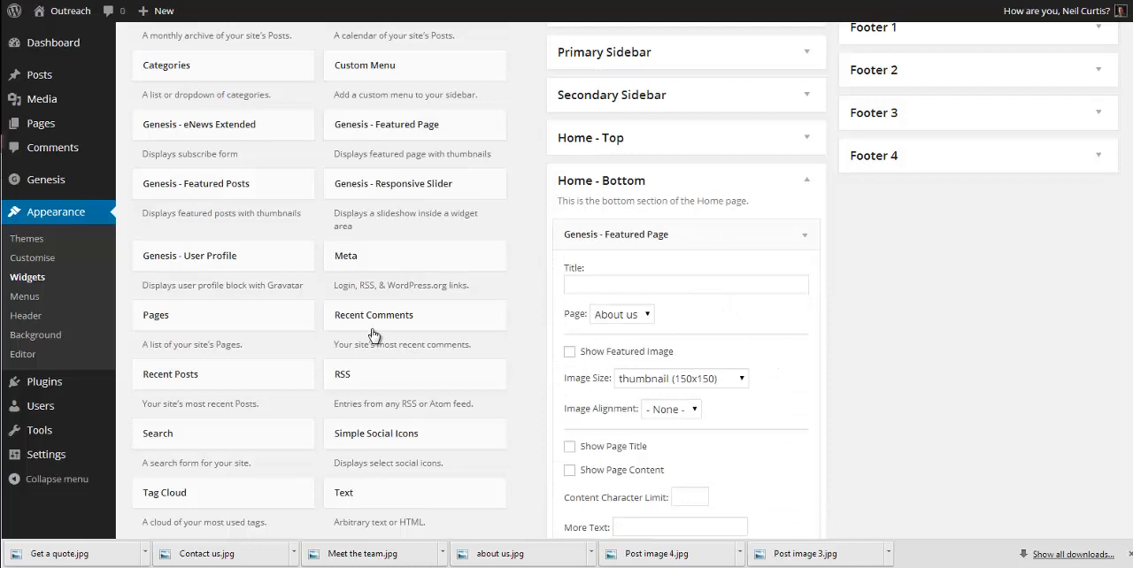
Step: Title the featured page widget "About us" and keep About us as its page
{"action": "left_click", "coordinate": [627, 290]}
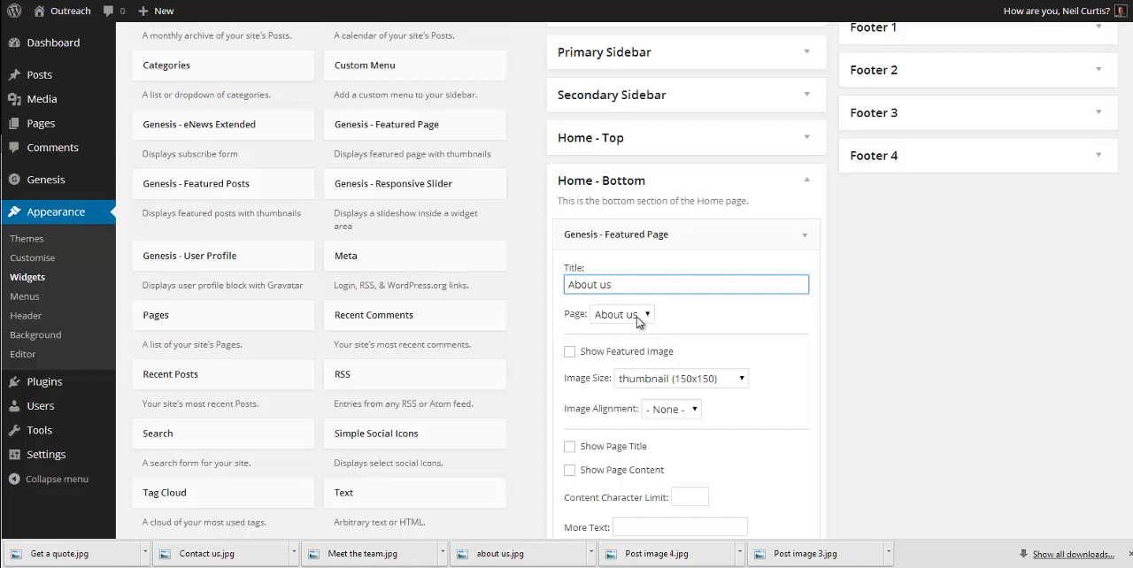
{"action": "left_click", "coordinate": [649, 316]}
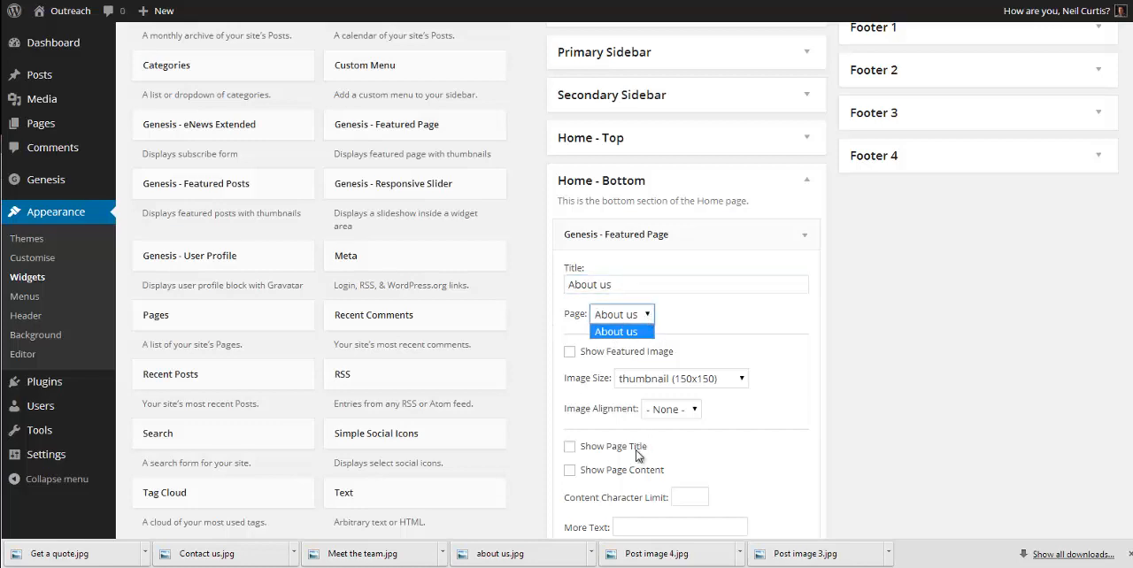
{"action": "left_click", "coordinate": [713, 324]}
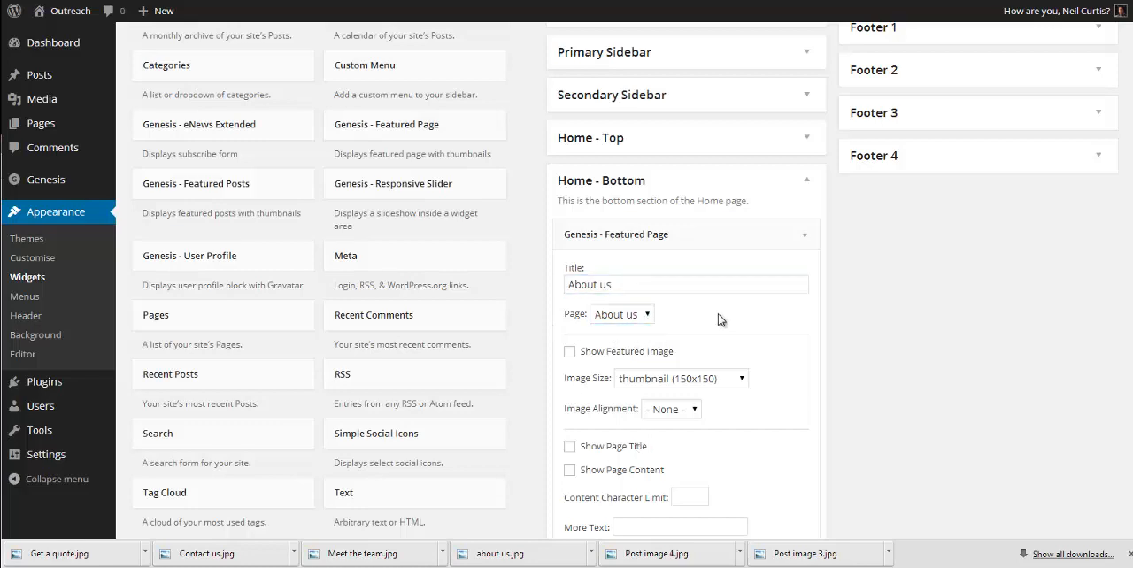
Step: Show the featured image in the widget at the home-bottom (285x160) size
{"action": "scroll", "coordinate": [641, 358], "scroll_direction": "down", "scroll_amount": 1}
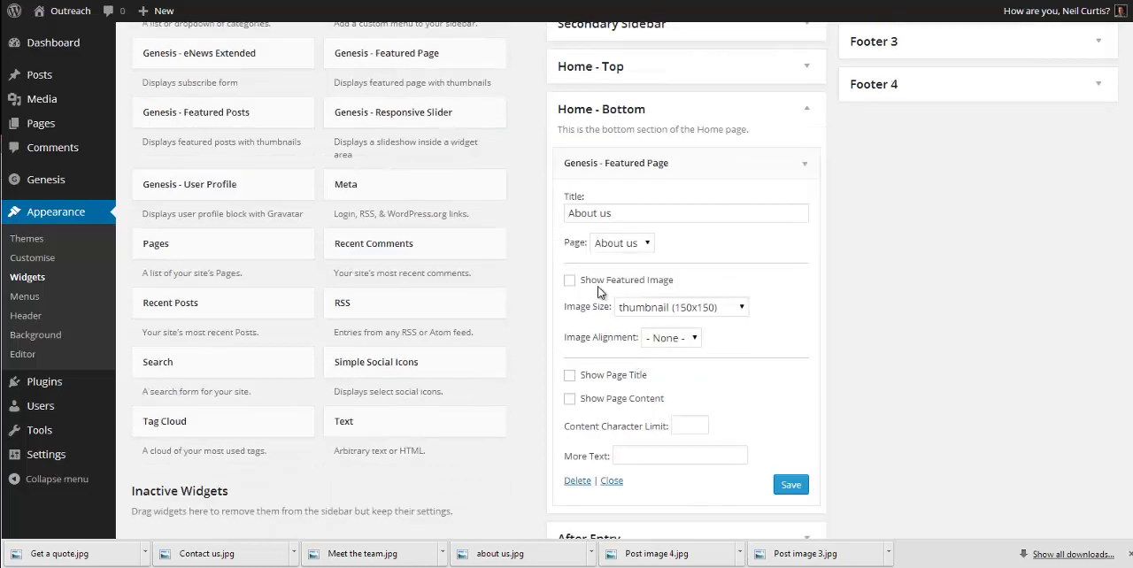
{"action": "left_click", "coordinate": [570, 280]}
{"action": "left_click", "coordinate": [724, 310]}
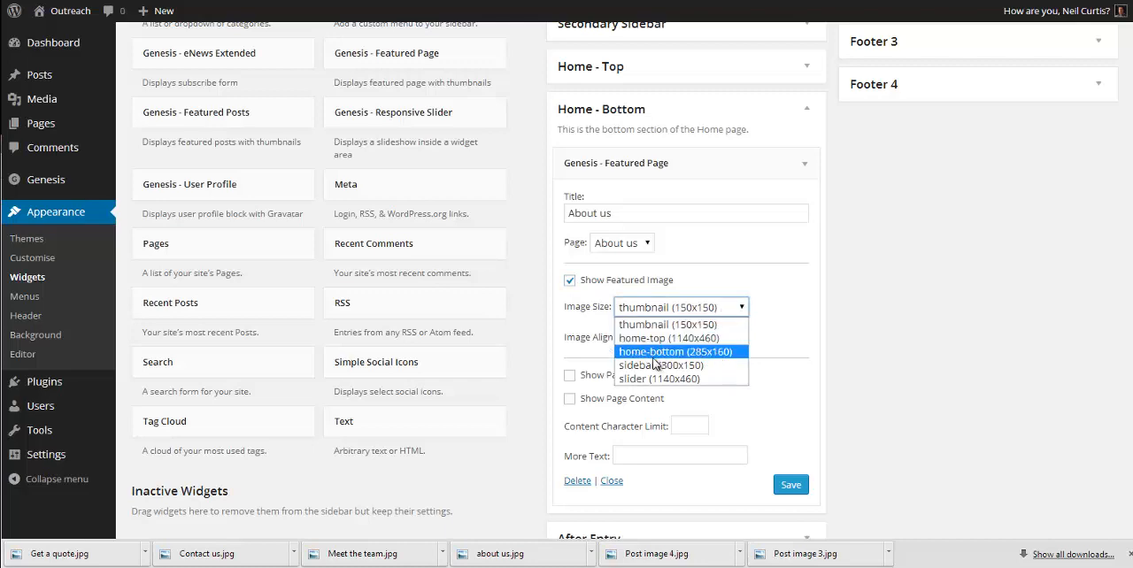
{"action": "left_click", "coordinate": [699, 352]}
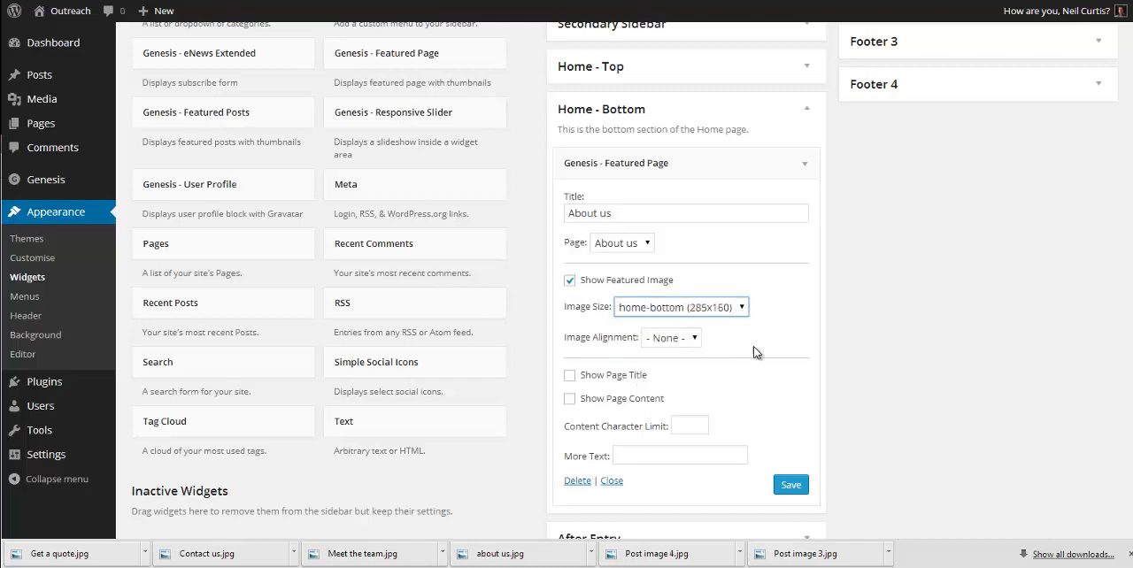
{"action": "left_click", "coordinate": [755, 347]}
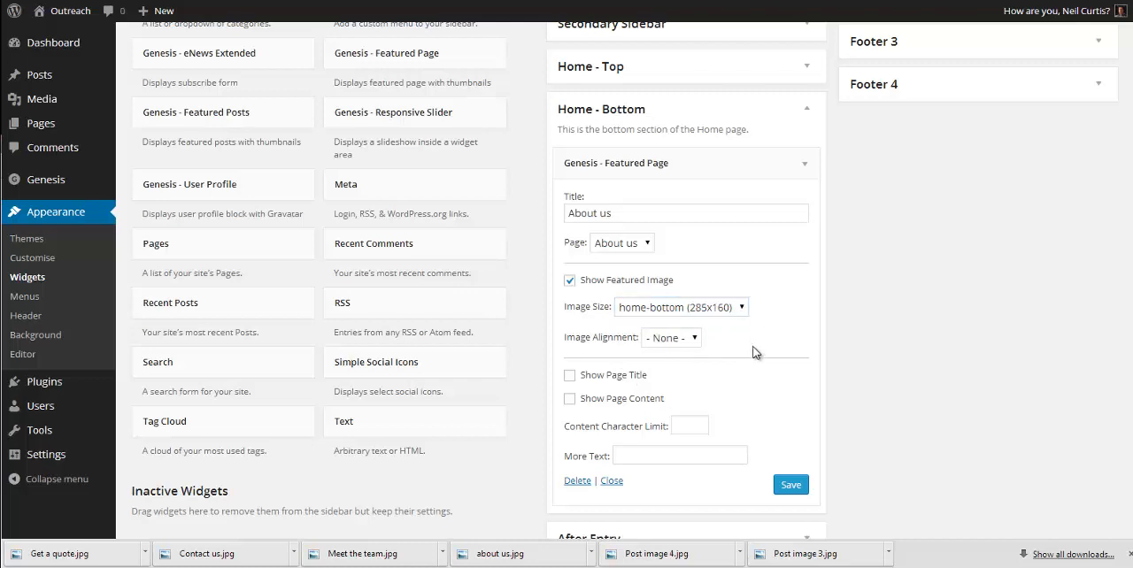
Step: Show the page content in the widget with the more text "Read more >>" and save the widget
{"action": "left_click", "coordinate": [606, 405]}
{"action": "left_click", "coordinate": [651, 457]}
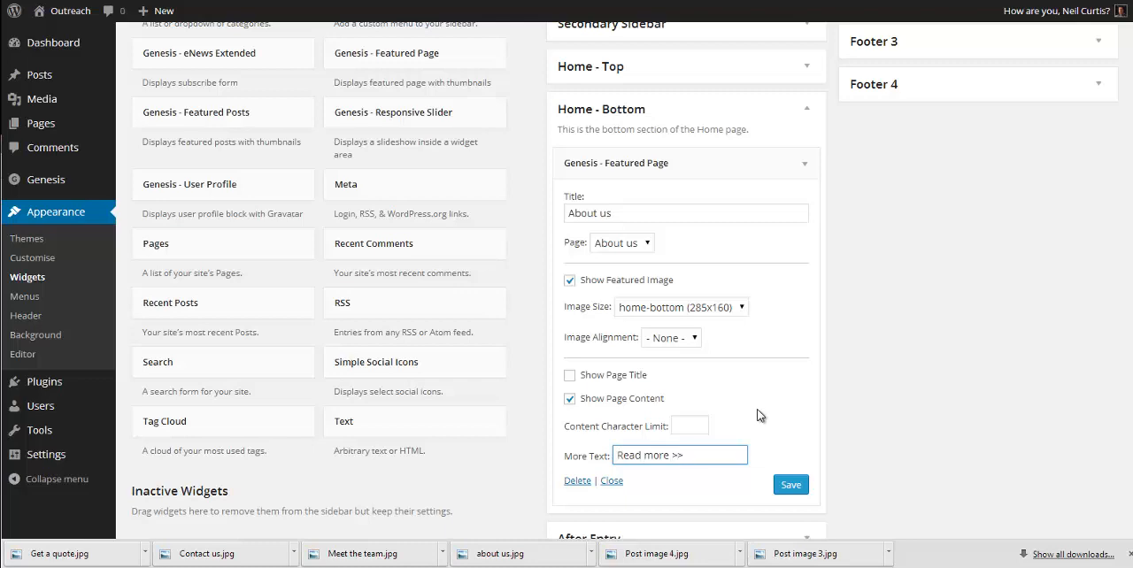
{"action": "left_click", "coordinate": [791, 485]}
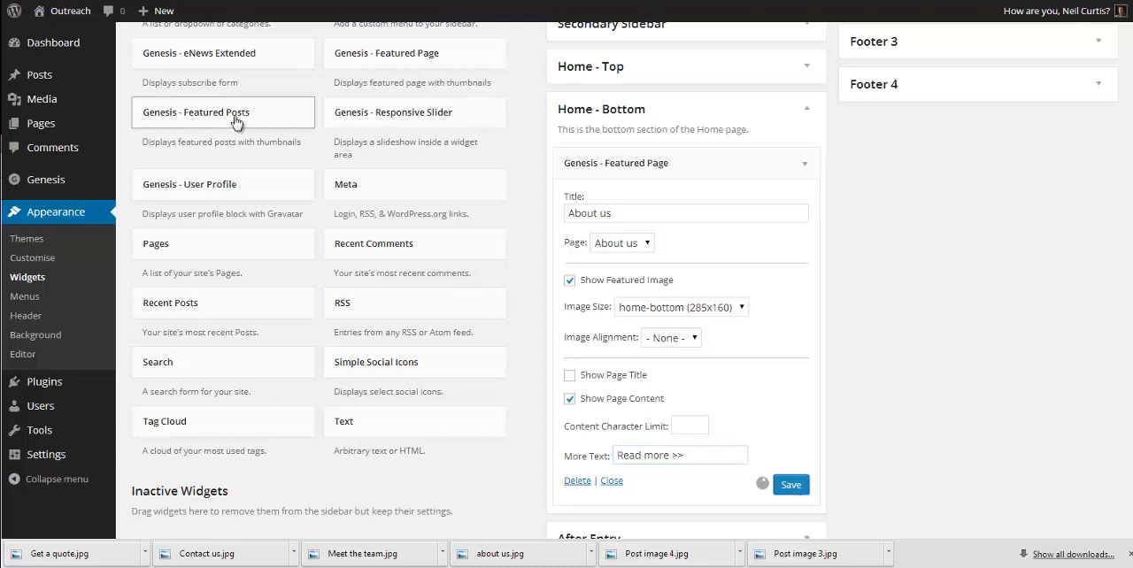
Step: Visit the site's home page, follow the leopard image to the About us page and open that page for editing
{"action": "mouse_move", "coordinate": [73, 17]}
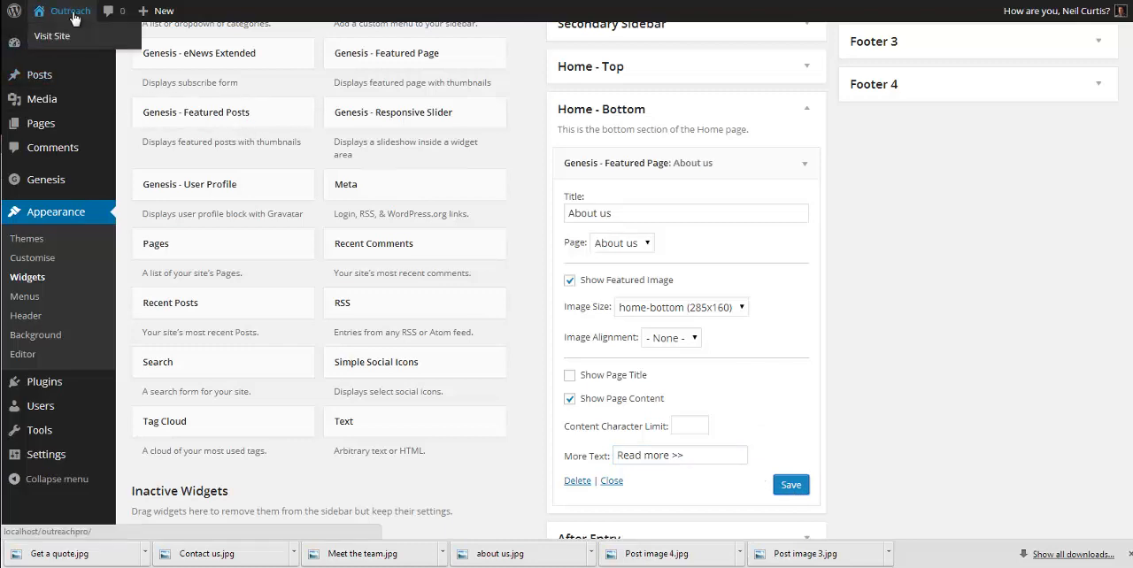
{"action": "left_click", "coordinate": [52, 37]}
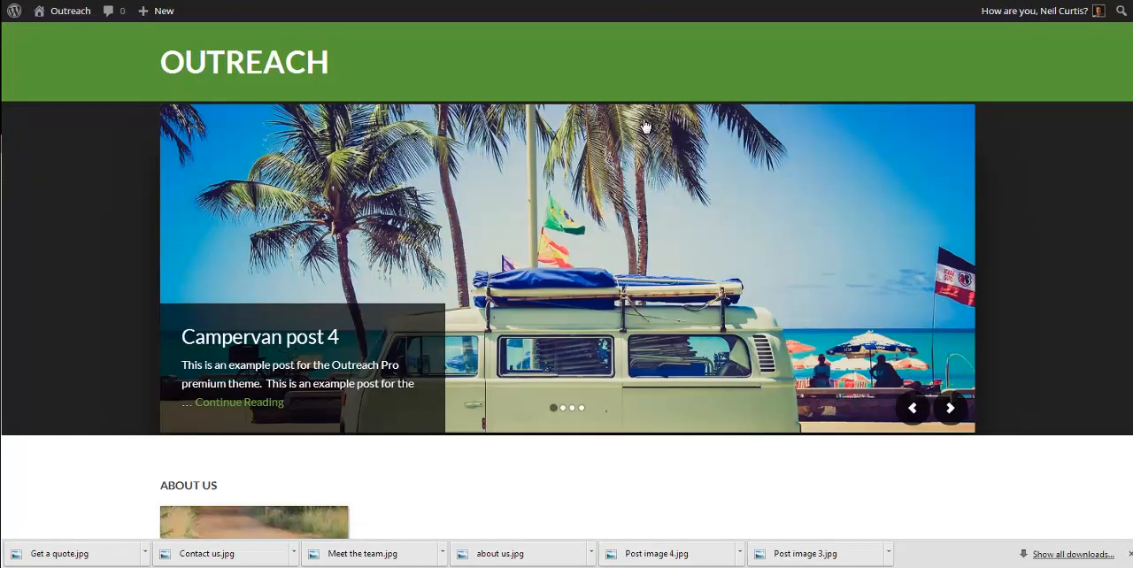
{"action": "scroll", "coordinate": [628, 139], "scroll_direction": "down", "scroll_amount": 3}
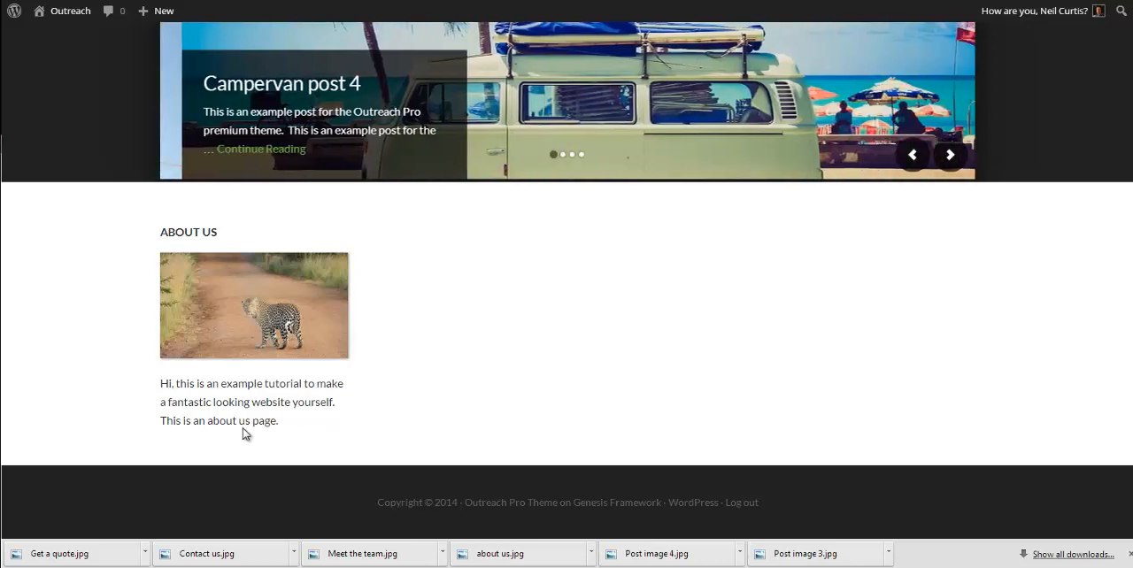
{"action": "left_click", "coordinate": [235, 331]}
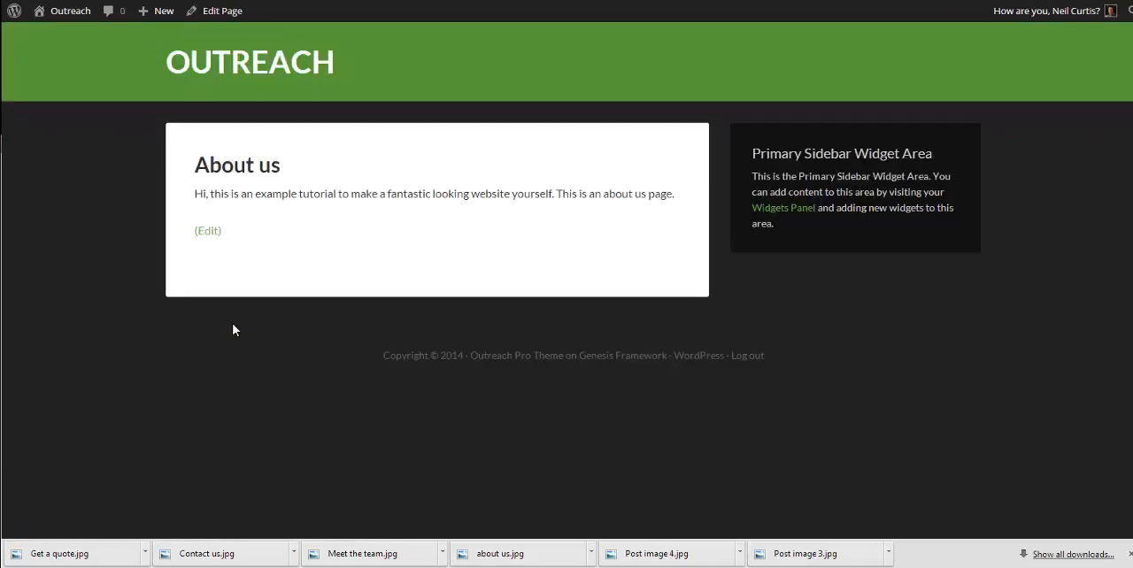
{"action": "left_click", "coordinate": [220, 14]}
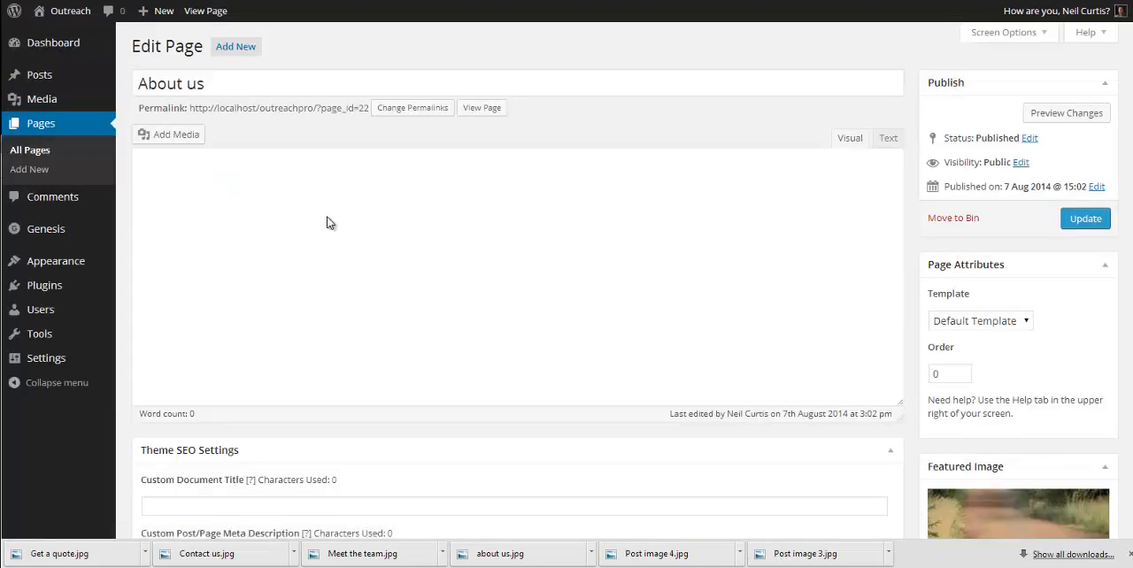
Step: Fill the About us page with repeated copies of its existing sentence and update the page
{"action": "left_click_drag", "start_coordinate": [574, 191], "coordinate": [138, 191]}
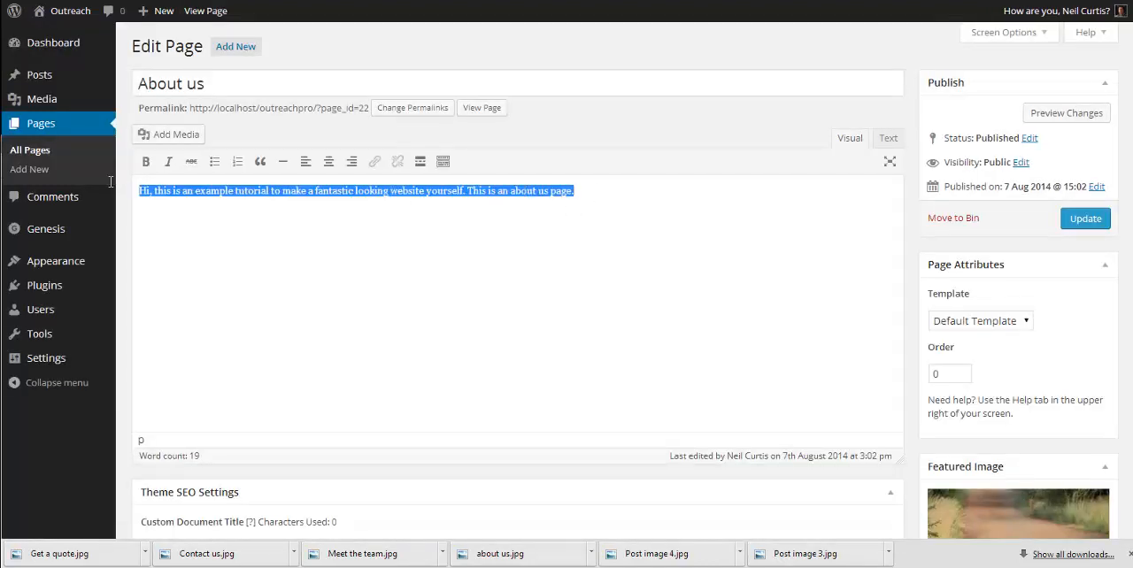
{"action": "key", "text": "ctrl+c"}
{"action": "left_click", "coordinate": [611, 190]}
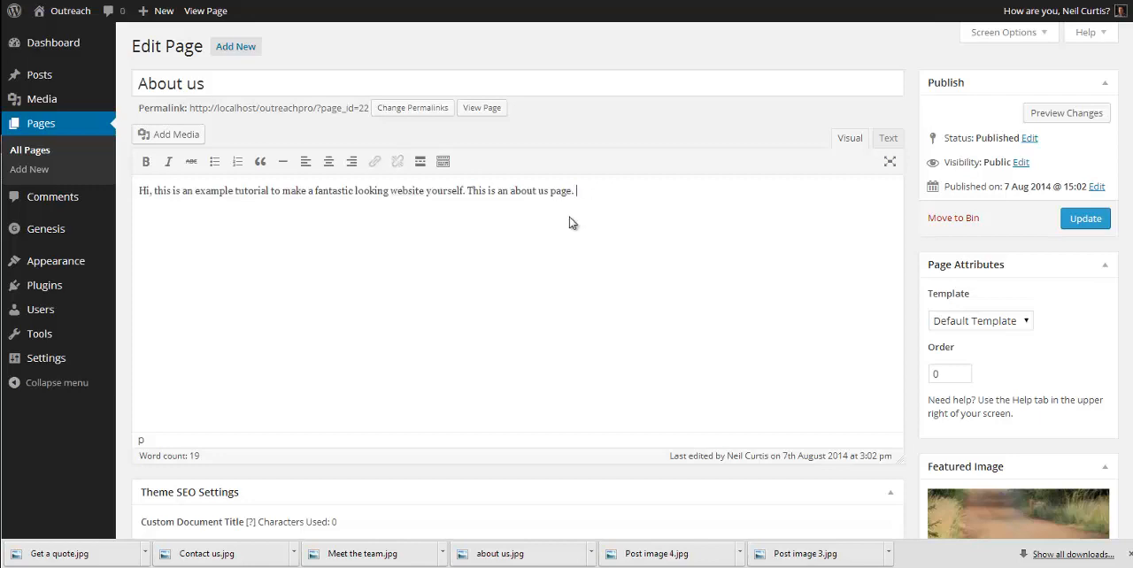
{"action": "key", "text": "ctrl+v"}
{"action": "key", "text": "ctrl+v"}
{"action": "key", "text": "ctrl+v"}
{"action": "key", "text": "ctrl+v"}
{"action": "key", "text": "ctrl+v"}
{"action": "key", "text": "ctrl+v"}
{"action": "key", "text": "ctrl+v"}
{"action": "key", "text": "ctrl+v"}
{"action": "key", "text": "ctrl+v"}
{"action": "key", "text": "ctrl+v"}
{"action": "key", "text": "ctrl+v"}
{"action": "key", "text": "ctrl+v"}
{"action": "key", "text": "ctrl+v"}
{"action": "key", "text": "ctrl+v"}
{"action": "key", "text": "ctrl+v"}
{"action": "key", "text": "ctrl+v"}
{"action": "key", "text": "ctrl+v"}
{"action": "key", "text": "ctrl+v"}
{"action": "key", "text": "ctrl+v"}
{"action": "key", "text": "ctrl+v"}
{"action": "key", "text": "ctrl+v"}
{"action": "key", "text": "ctrl+v"}
{"action": "key", "text": "ctrl+v"}
{"action": "key", "text": "ctrl+v"}
{"action": "key", "text": "ctrl+v"}
{"action": "key", "text": "ctrl+v"}
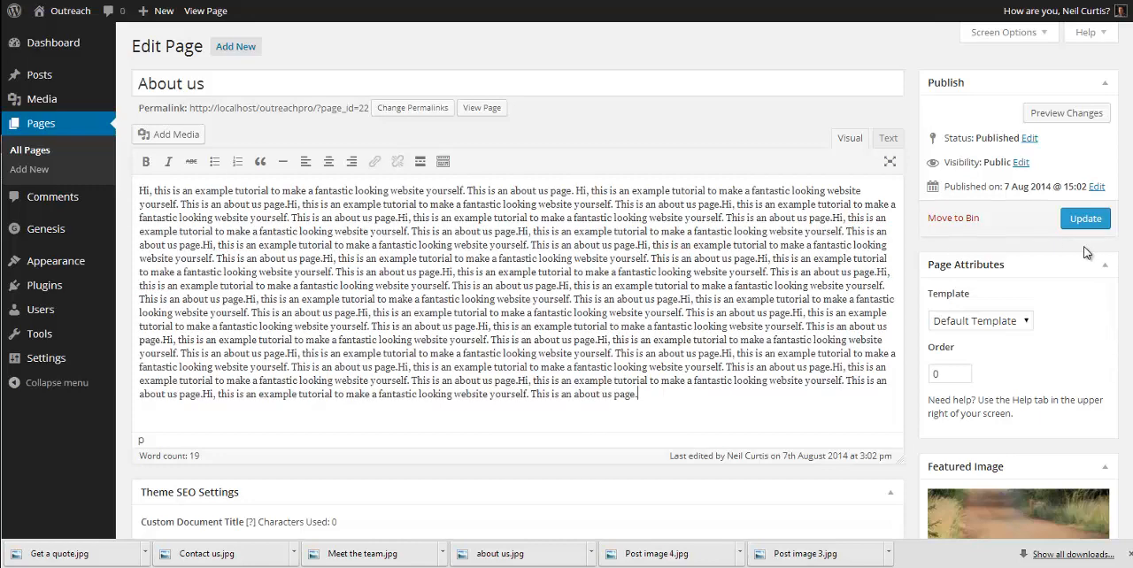
{"action": "left_click", "coordinate": [1074, 225]}
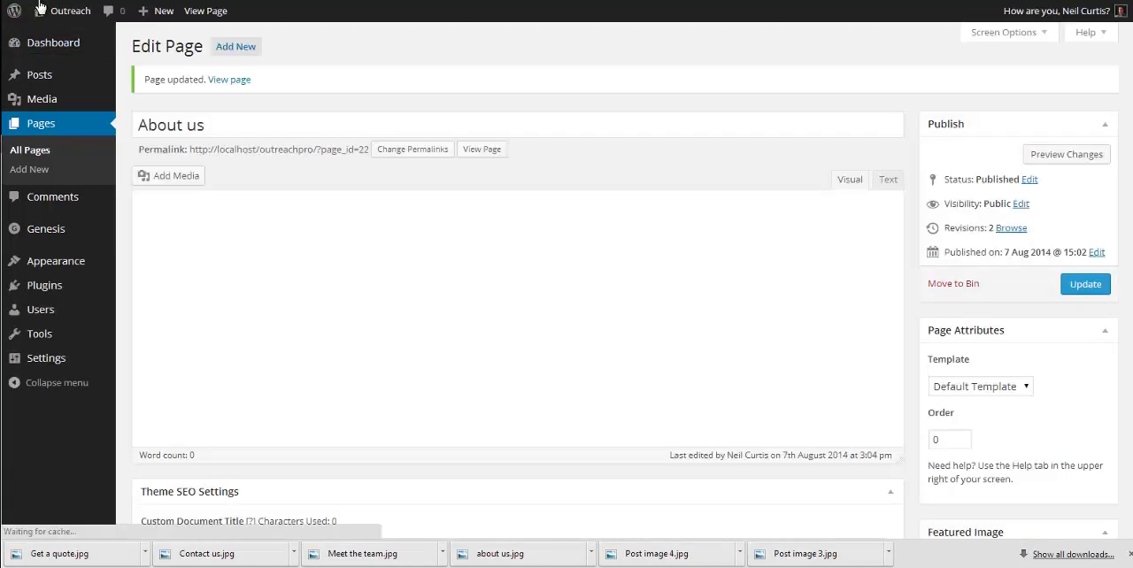
Step: Visit the site's home page and check how the About us section displays the longer text
{"action": "mouse_move", "coordinate": [64, 15]}
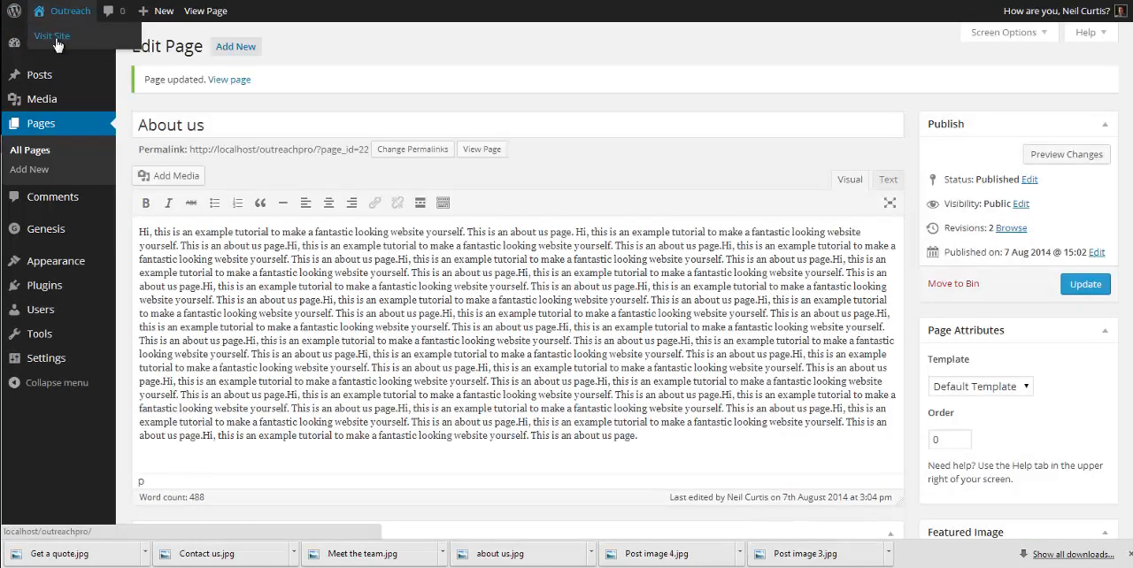
{"action": "left_click", "coordinate": [55, 37]}
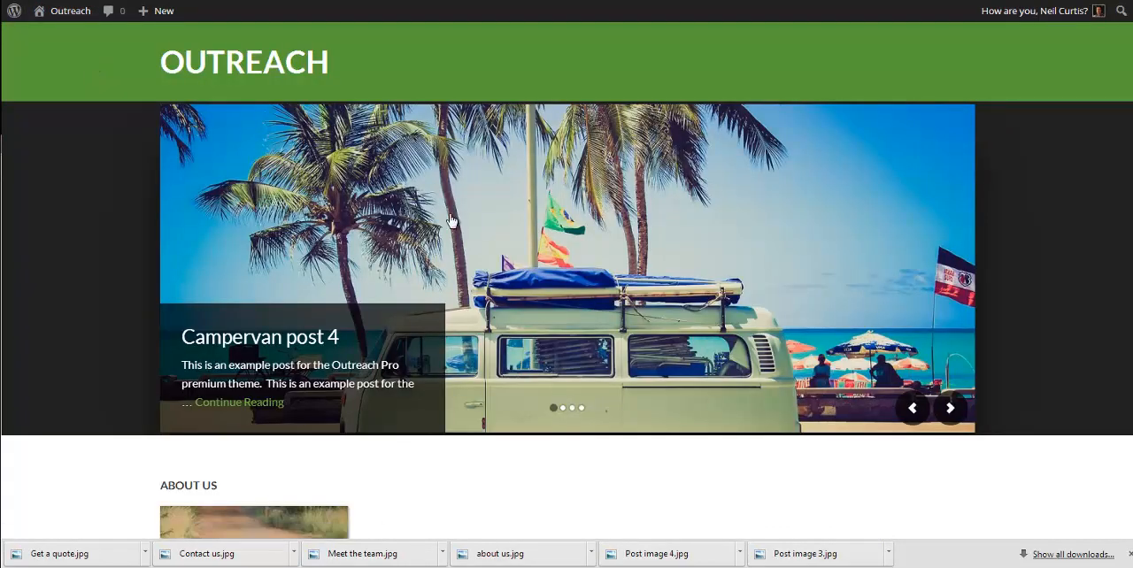
{"action": "scroll", "coordinate": [424, 247], "scroll_direction": "down", "scroll_amount": 6}
{"action": "scroll", "coordinate": [297, 195], "scroll_direction": "up", "scroll_amount": 10}
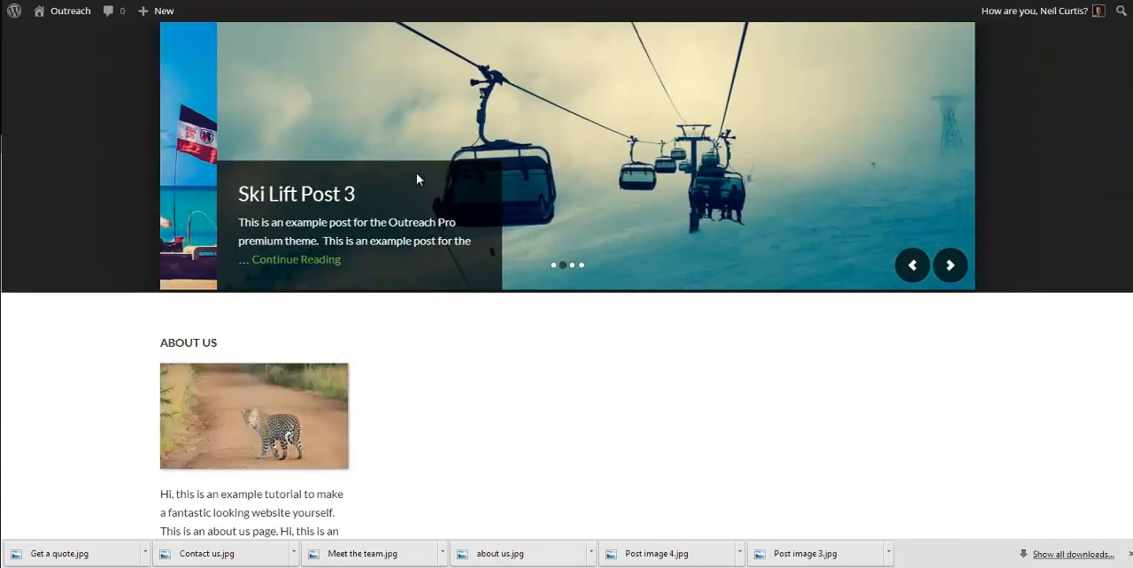
Step: Limit the content of the About us featured page widget in Home - Bottom to 100 characters and save it
{"action": "mouse_move", "coordinate": [80, 20]}
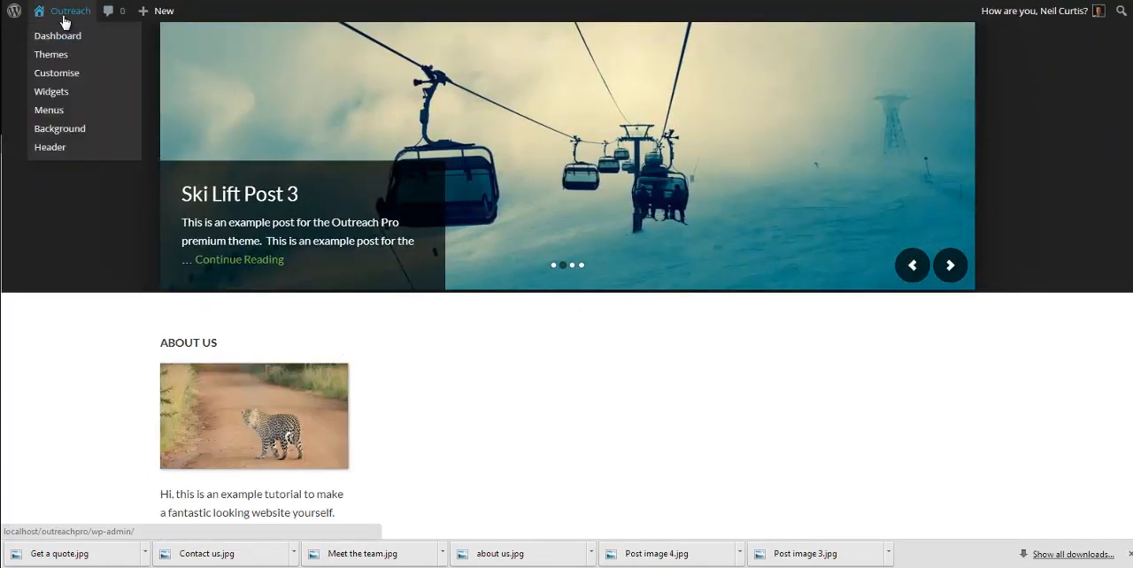
{"action": "left_click", "coordinate": [59, 94]}
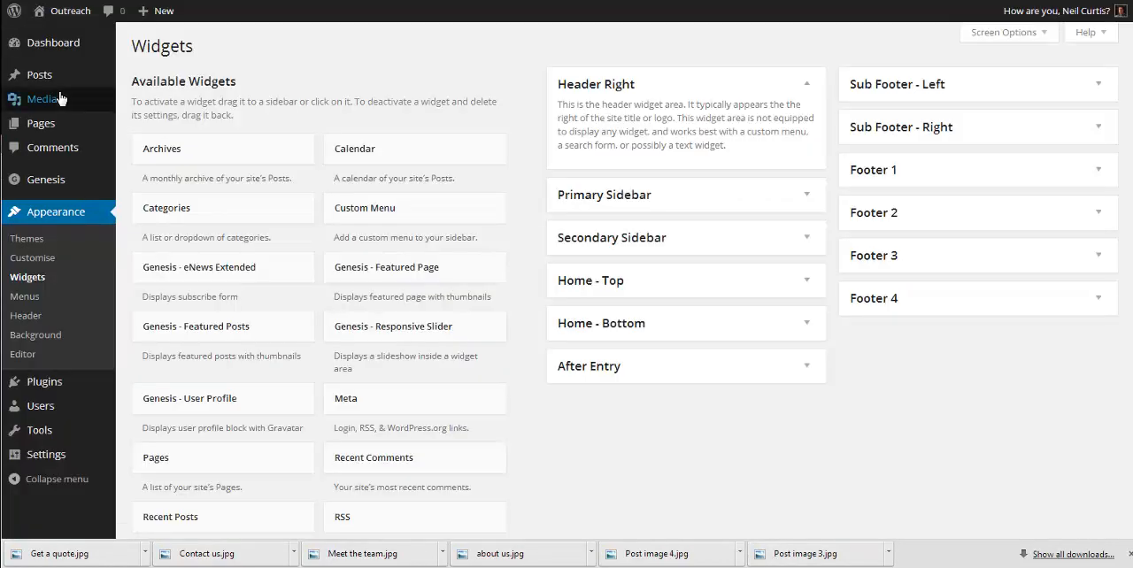
{"action": "left_click", "coordinate": [607, 327]}
{"action": "left_click", "coordinate": [705, 378]}
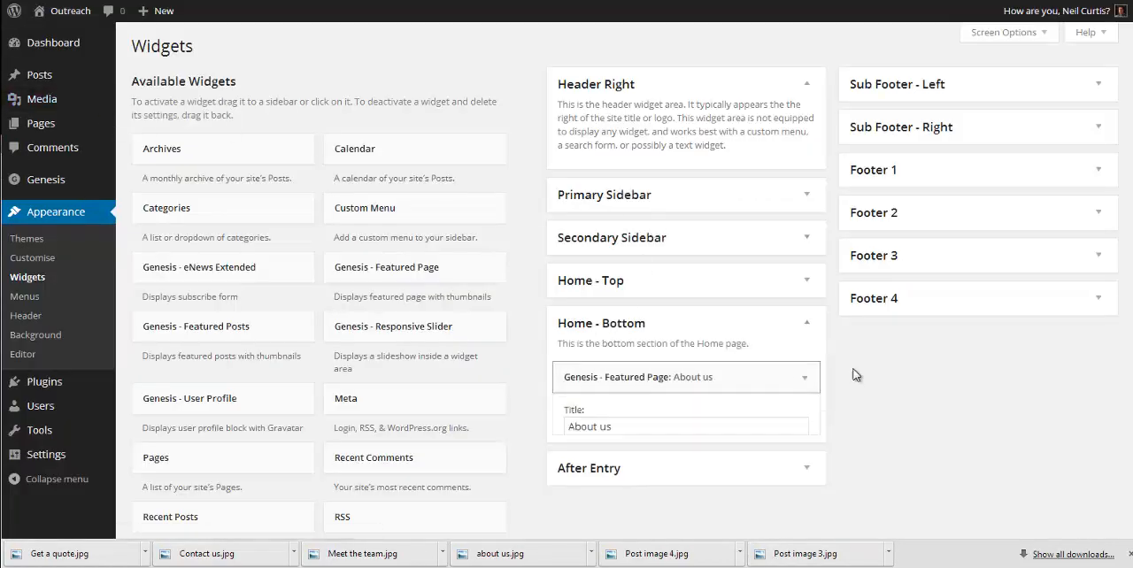
{"action": "scroll", "coordinate": [787, 414], "scroll_direction": "down", "scroll_amount": 3}
{"action": "left_click", "coordinate": [690, 359]}
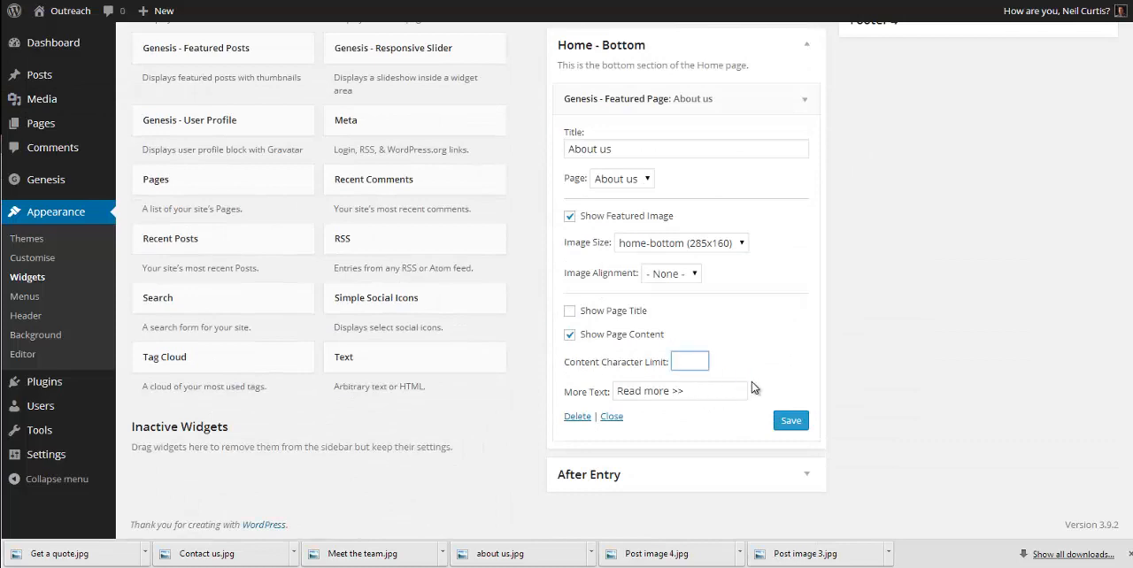
{"action": "type", "text": "100"}
{"action": "left_click", "coordinate": [786, 422]}
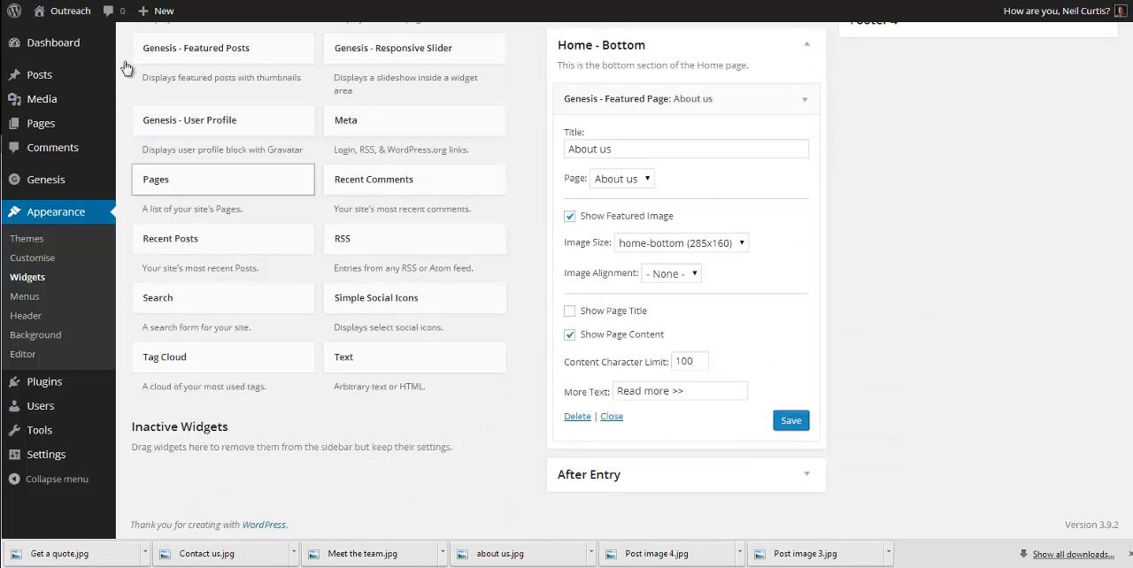
Step: Check the shortened About us excerpt on the home page, follow its Read more link and return to the home page
{"action": "mouse_move", "coordinate": [66, 12]}
{"action": "left_click", "coordinate": [55, 37]}
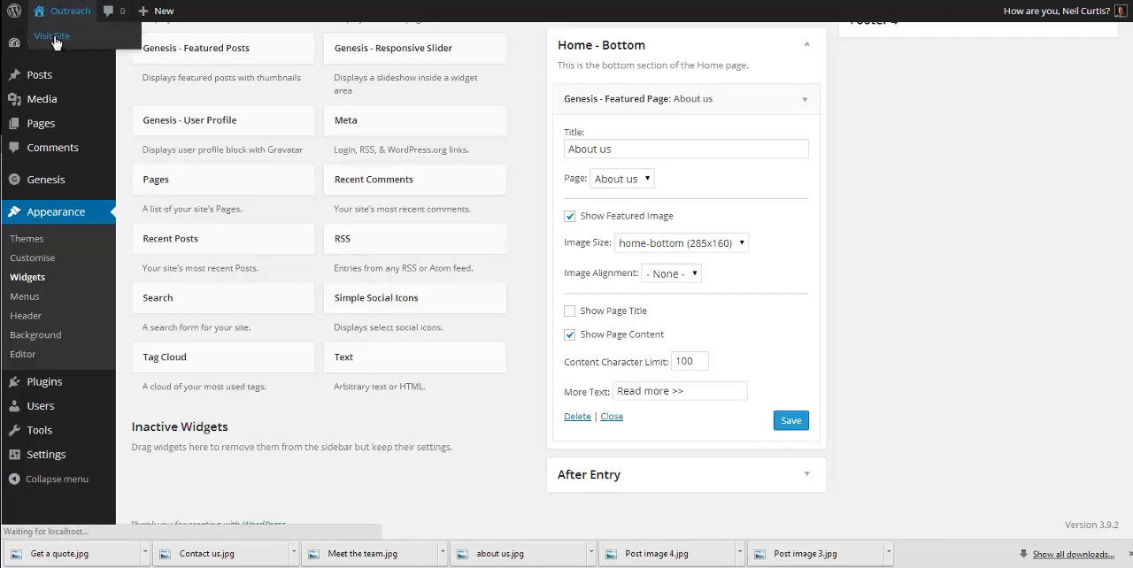
{"action": "scroll", "coordinate": [460, 220], "scroll_direction": "down", "scroll_amount": 3}
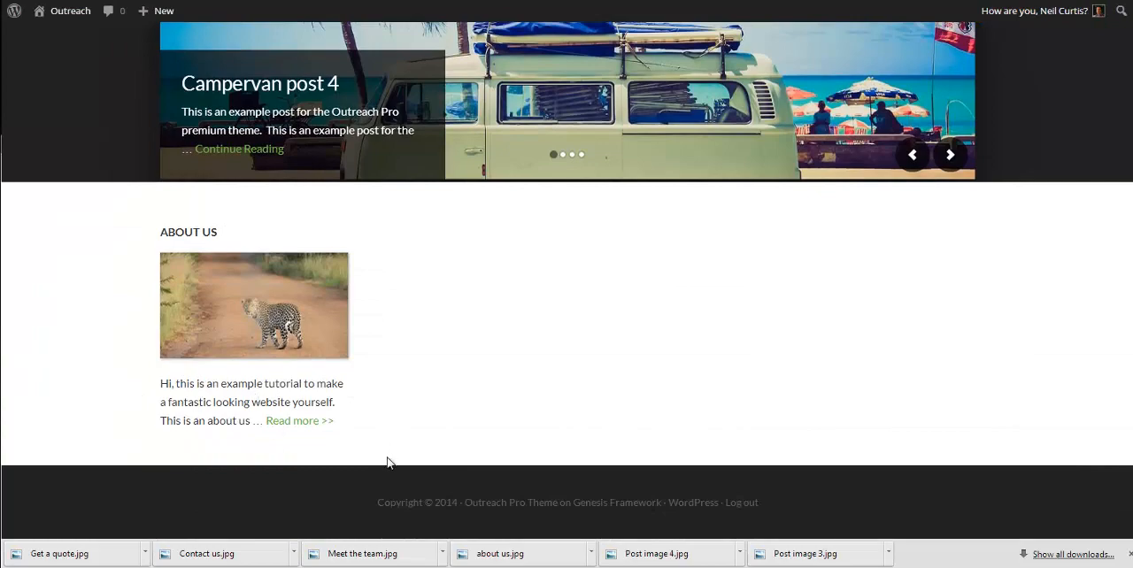
{"action": "left_click", "coordinate": [298, 423]}
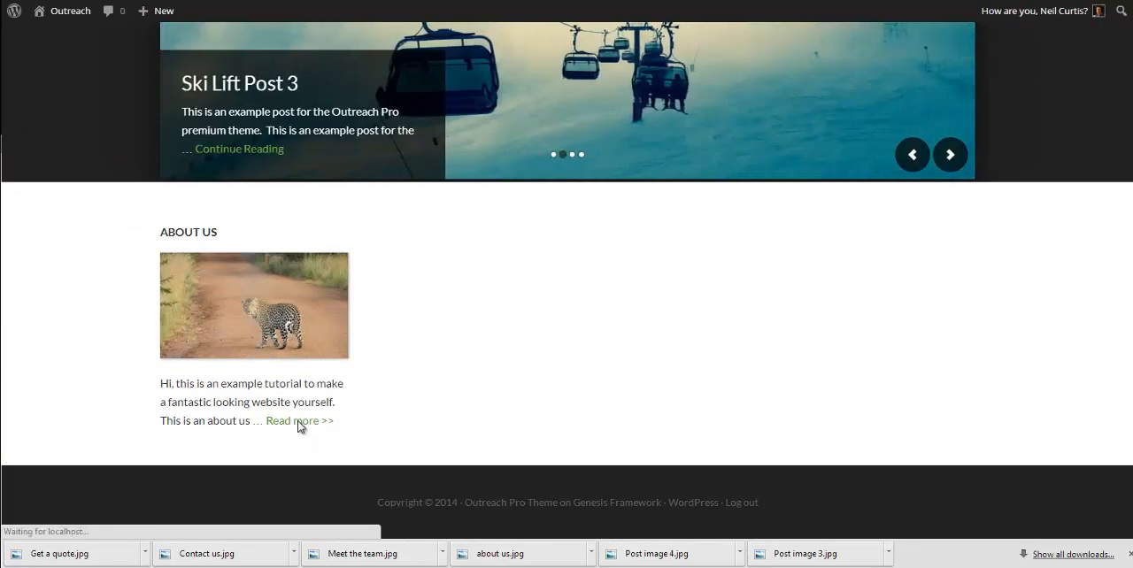
{"action": "scroll", "coordinate": [369, 366], "scroll_direction": "down", "scroll_amount": 4}
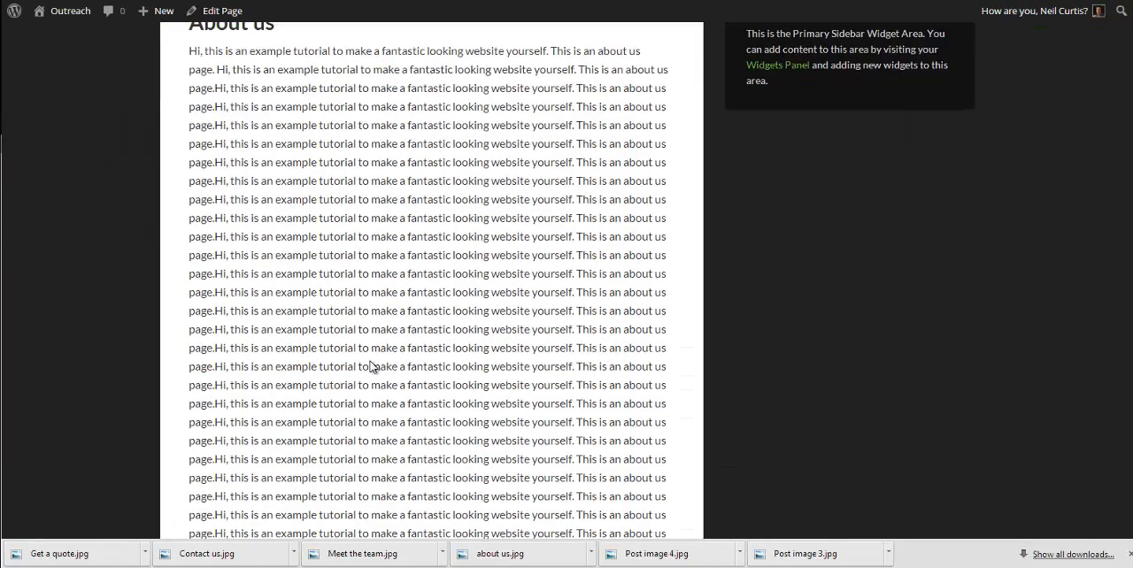
{"action": "scroll", "coordinate": [371, 360], "scroll_direction": "up", "scroll_amount": 4}
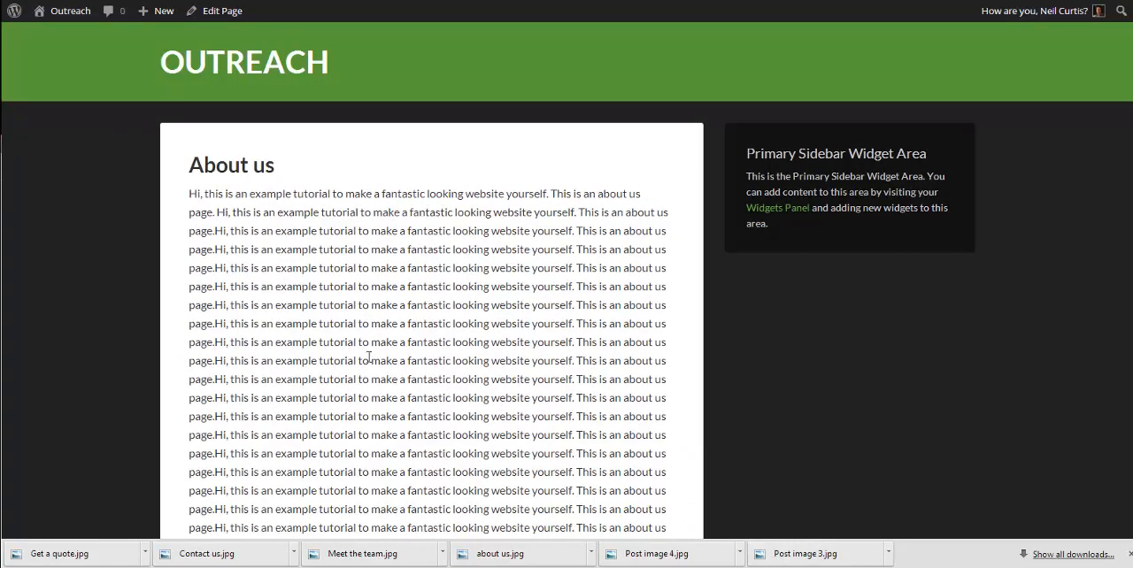
{"action": "left_click", "coordinate": [270, 72]}
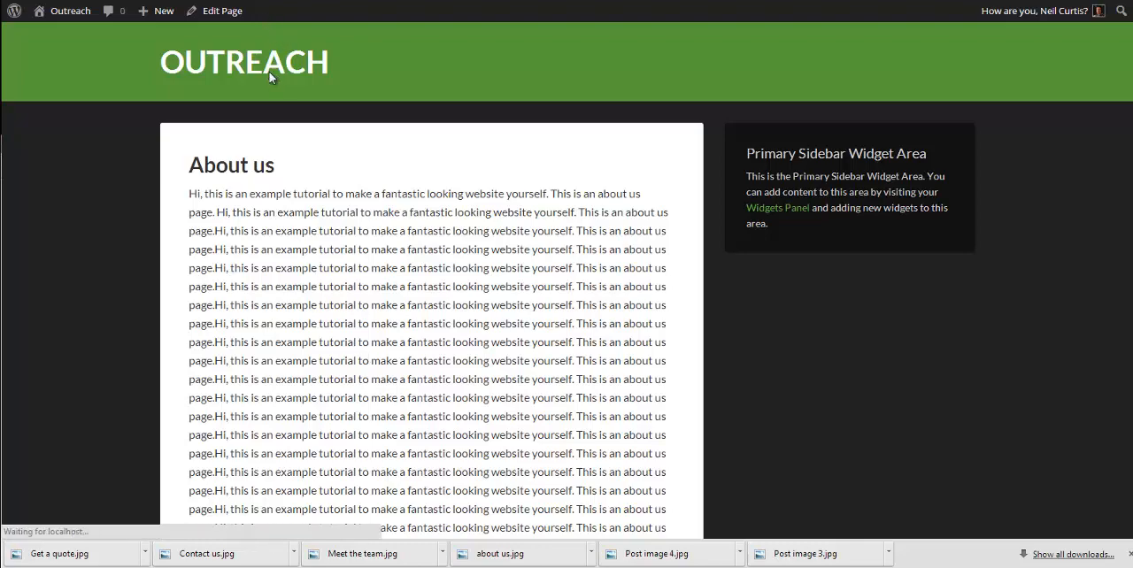
{"action": "scroll", "coordinate": [317, 223], "scroll_direction": "down", "scroll_amount": 3}
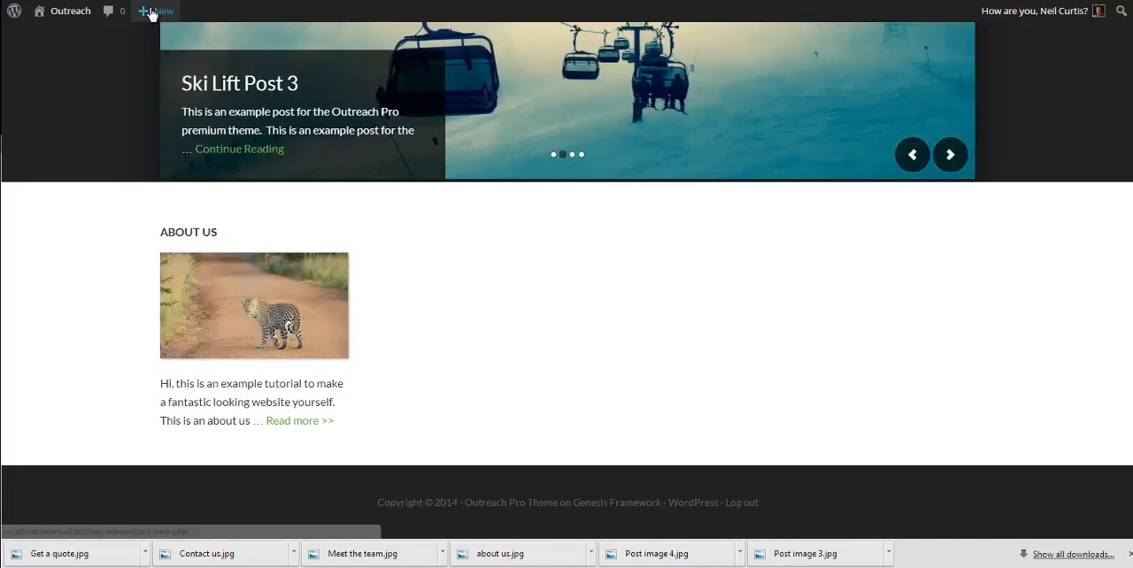
Step: Create a page titled "Meet the Team" filled with repeats of "We have a few great people working here, let's meet them."
{"action": "mouse_move", "coordinate": [151, 10]}
{"action": "left_click", "coordinate": [147, 73]}
{"action": "type", "text": "Meet the Team"}
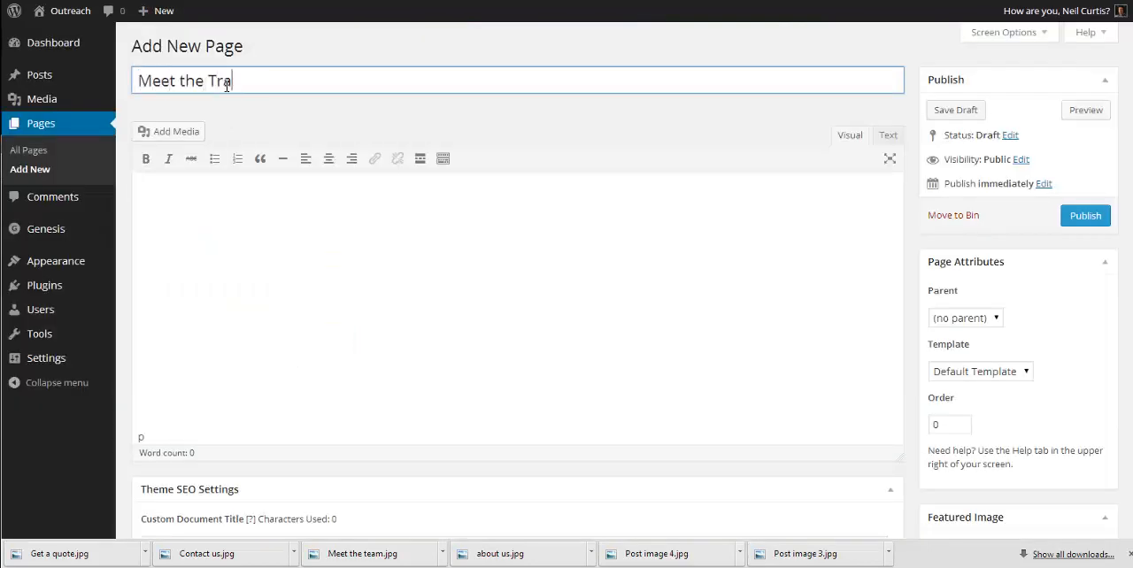
{"action": "key", "text": "Tab"}
{"action": "type", "text": "We have a few g"}
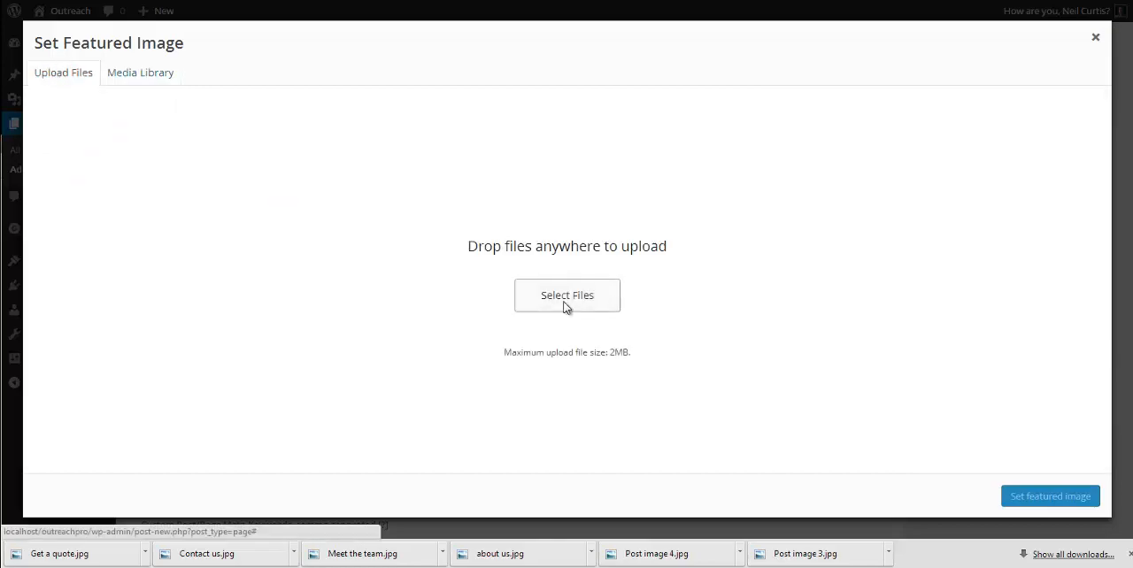
Step: Upload Meet the team.jpg as the page's featured image and publish the page
{"action": "left_click", "coordinate": [567, 296]}
{"action": "left_click", "coordinate": [629, 106]}
{"action": "left_click", "coordinate": [888, 493]}
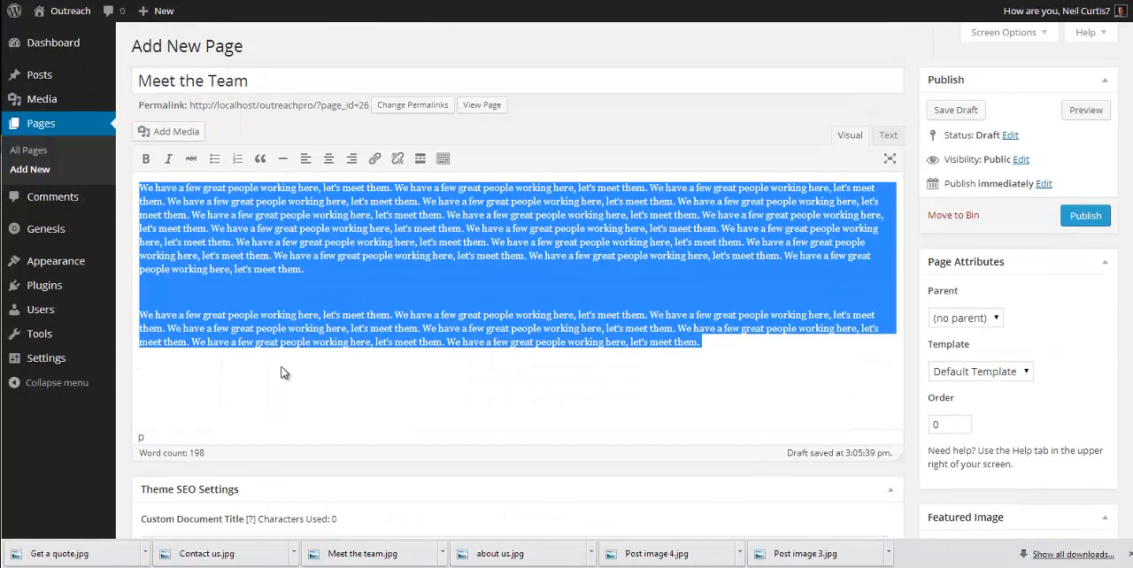
{"action": "left_click", "coordinate": [1085, 215]}
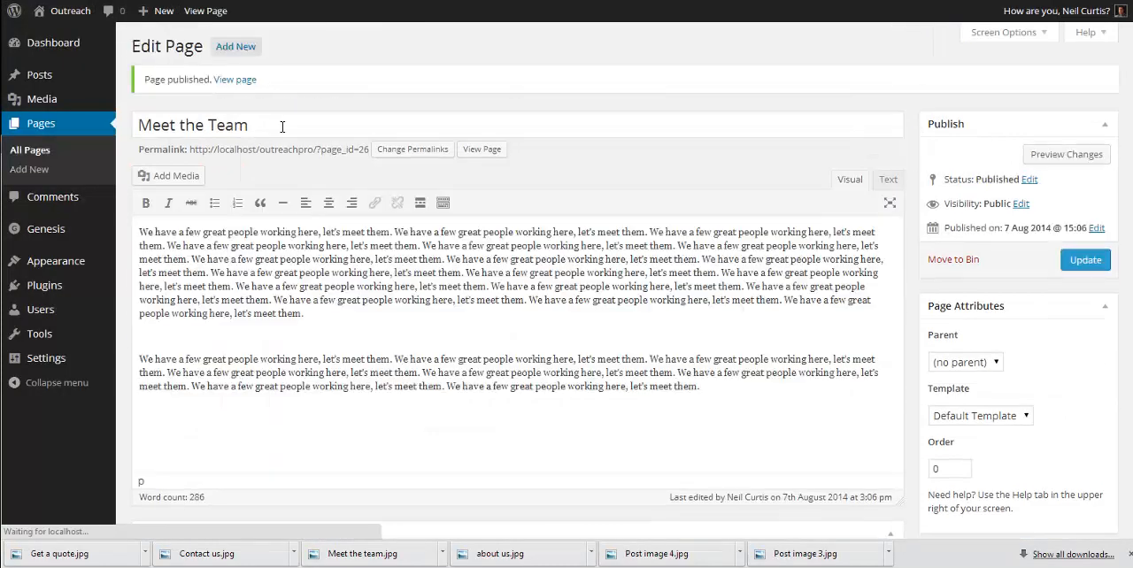
Step: Add a Get a Quote page with the same placeholder text and a featured image, and publish it
{"action": "left_click", "coordinate": [235, 46]}
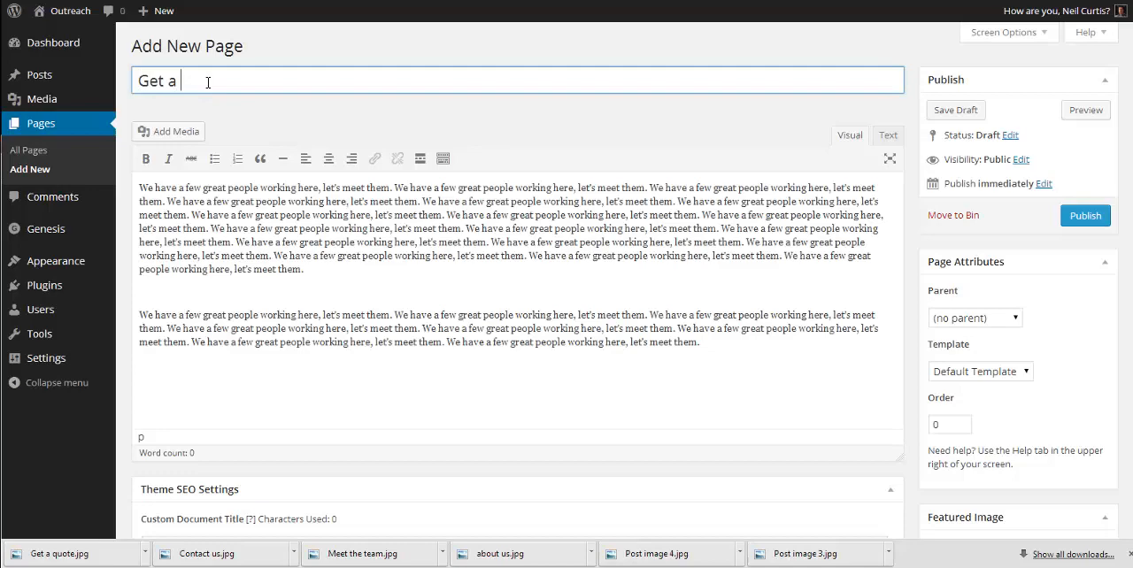
{"action": "scroll", "coordinate": [566, 309], "scroll_direction": "down", "scroll_amount": 5}
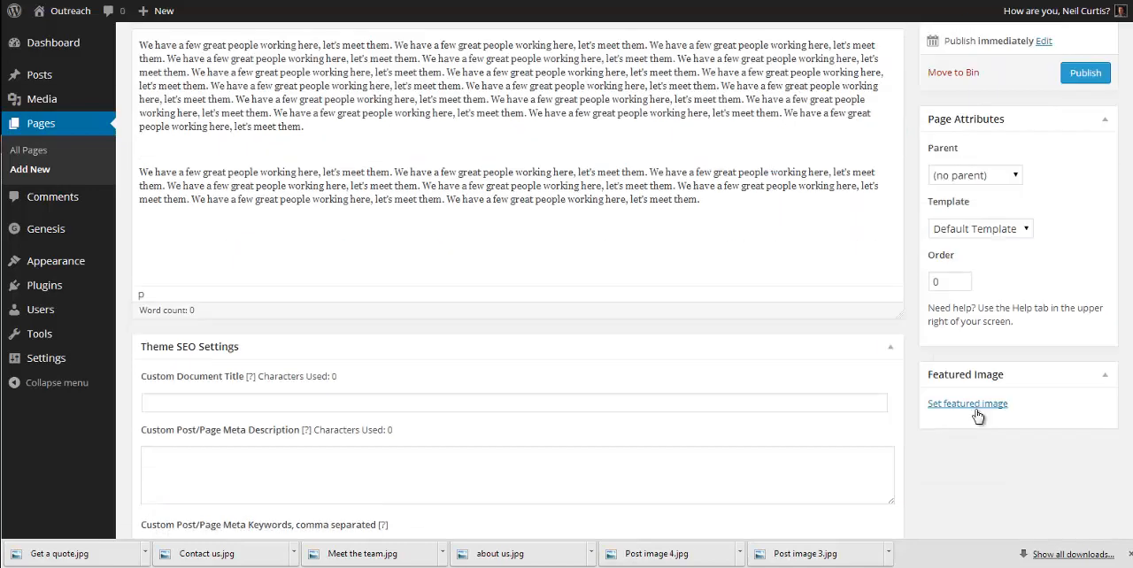
{"action": "left_click", "coordinate": [913, 417]}
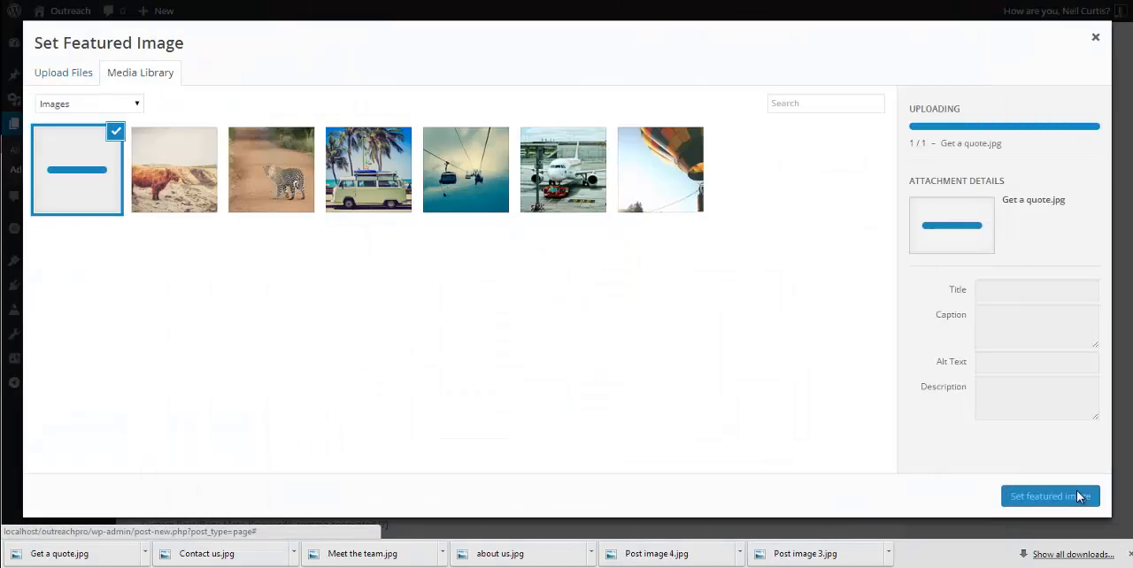
{"action": "left_click", "coordinate": [1083, 493]}
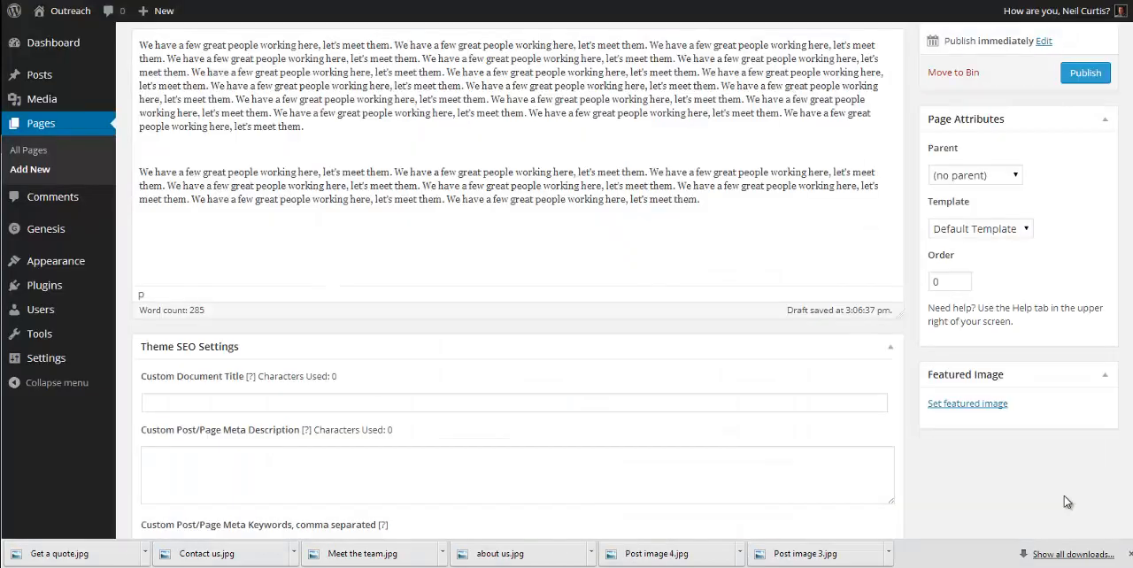
{"action": "left_click", "coordinate": [1085, 75]}
Step: Add a page titled "Contact Us" with the same placeholder text and a featured image, and publish it
{"action": "left_click", "coordinate": [236, 46]}
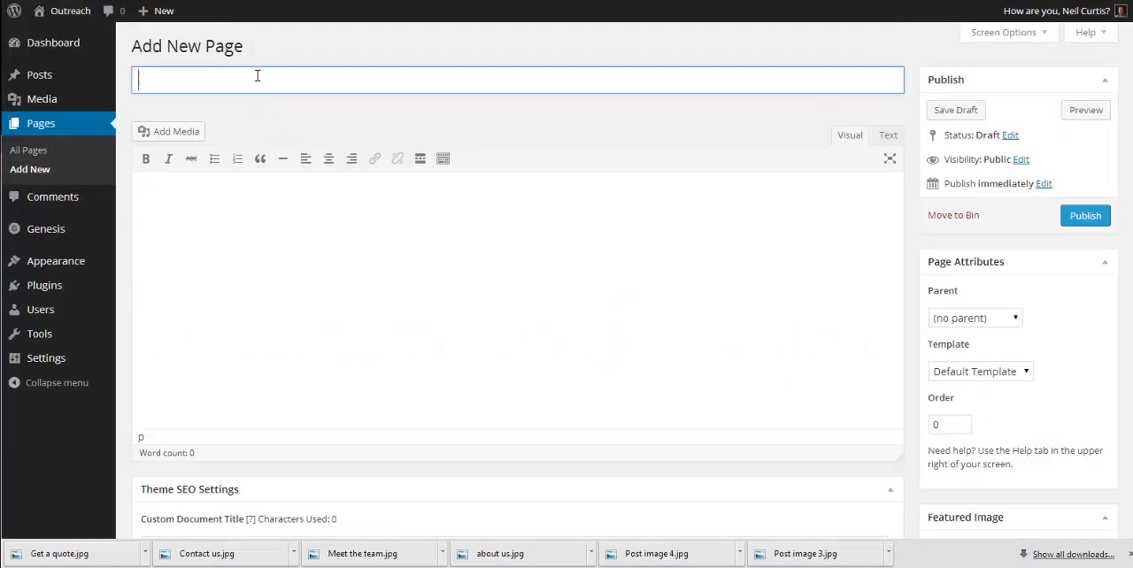
{"action": "type", "text": "Contact Us"}
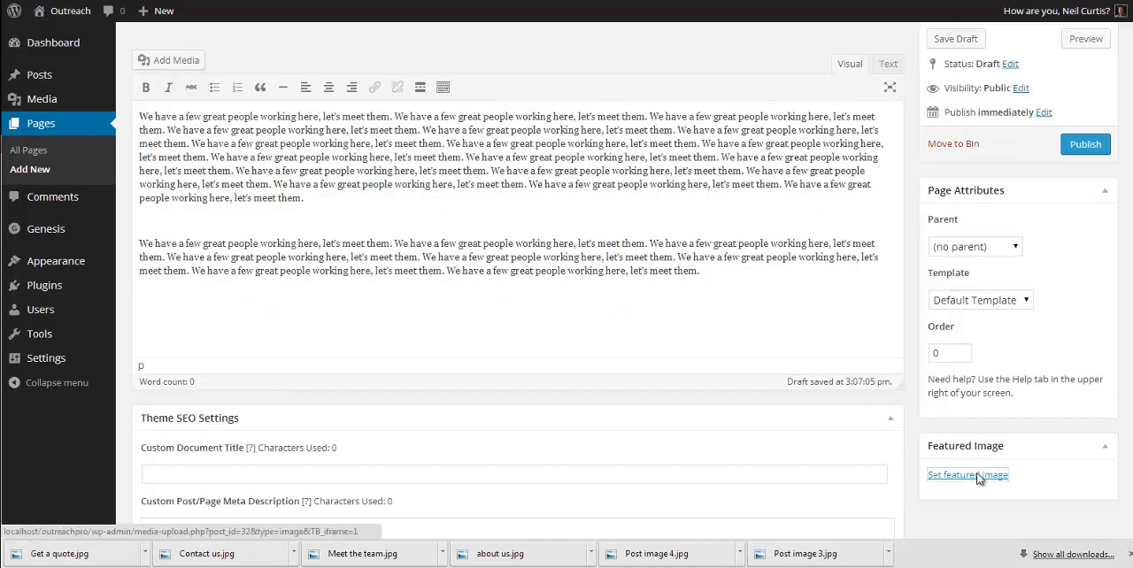
{"action": "left_click", "coordinate": [903, 476]}
{"action": "left_click", "coordinate": [83, 70]}
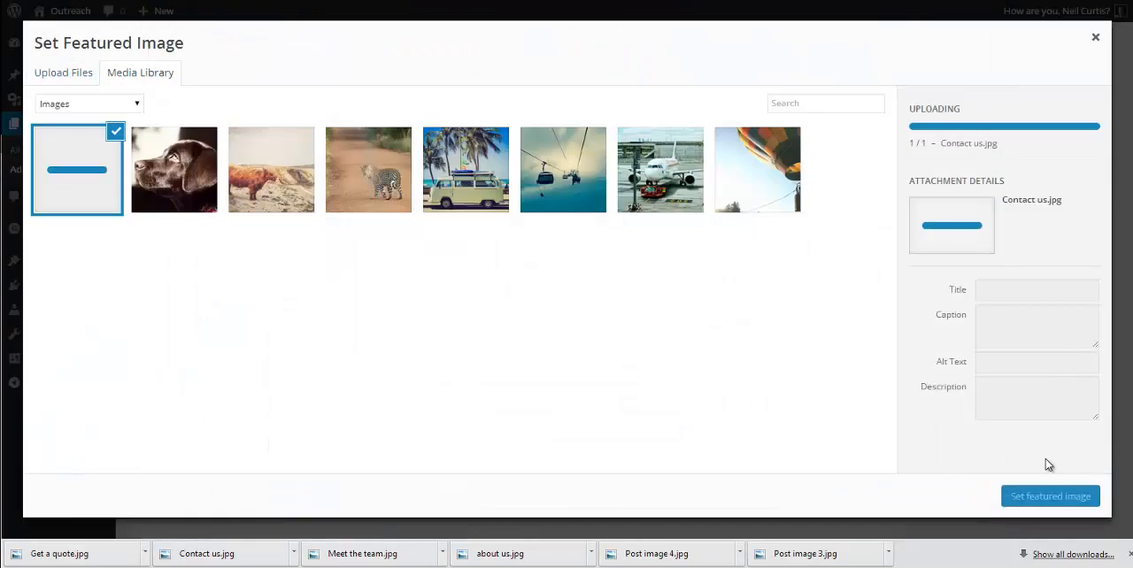
{"action": "left_click", "coordinate": [1051, 496]}
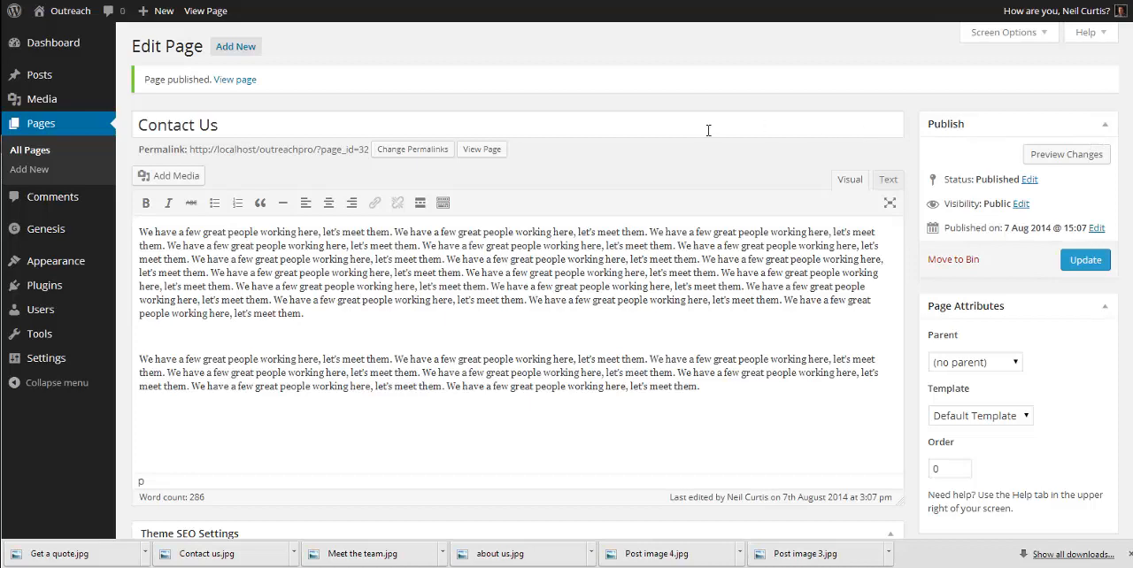
Step: Add a second Genesis - Featured Page widget below About us in Home - Bottom and title it "Meet the team"
{"action": "mouse_move", "coordinate": [69, 264]}
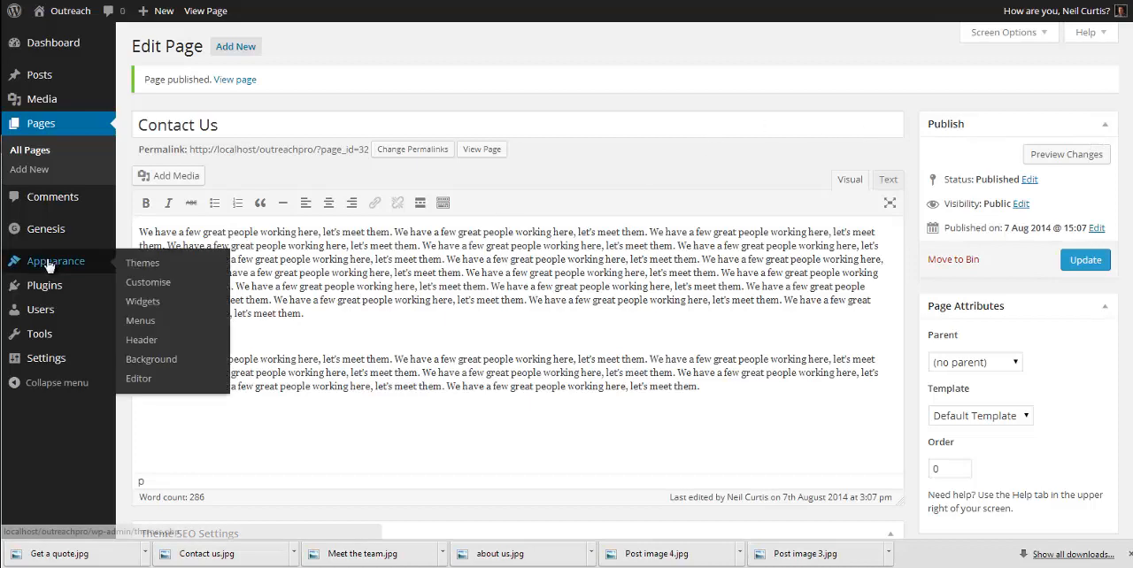
{"action": "left_click", "coordinate": [136, 301]}
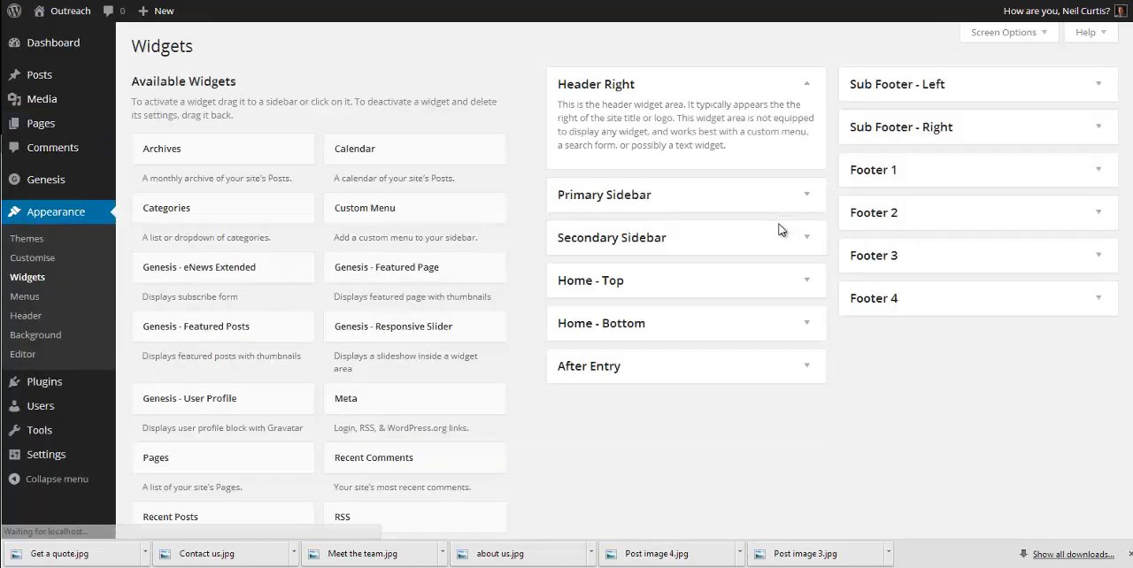
{"action": "scroll", "coordinate": [779, 228], "scroll_direction": "down", "scroll_amount": 2}
{"action": "left_click", "coordinate": [662, 262]}
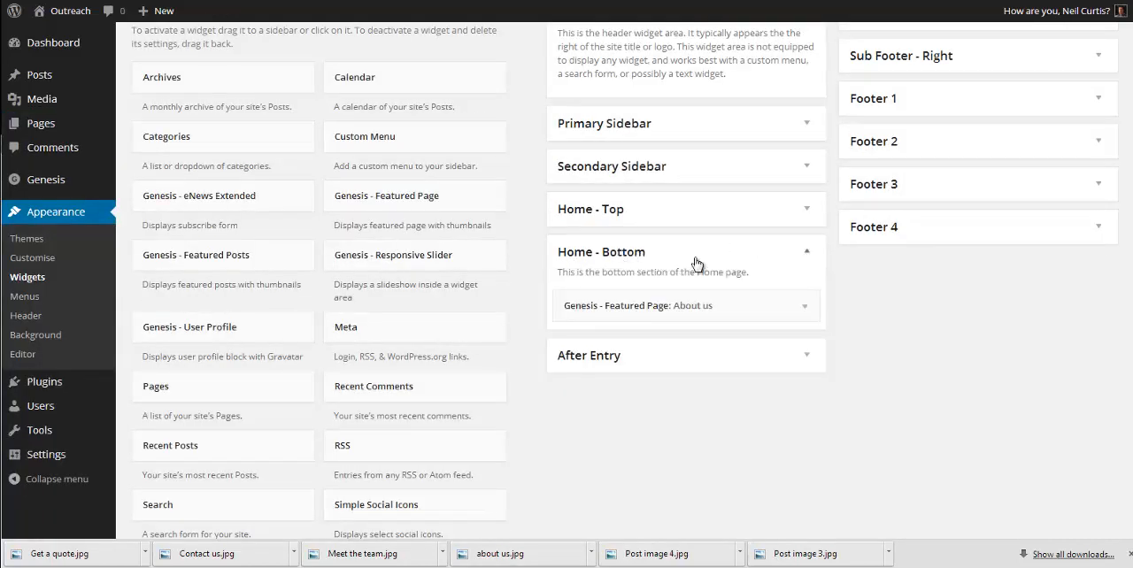
{"action": "scroll", "coordinate": [820, 286], "scroll_direction": "down", "scroll_amount": 1}
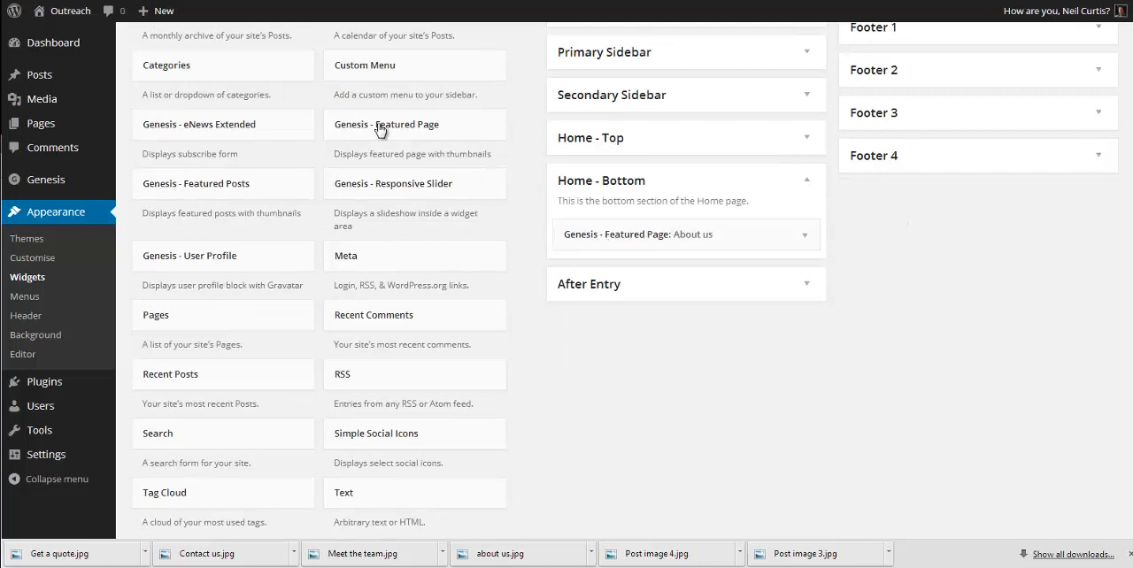
{"action": "left_click_drag", "start_coordinate": [361, 129], "coordinate": [617, 271]}
{"action": "left_click", "coordinate": [629, 326]}
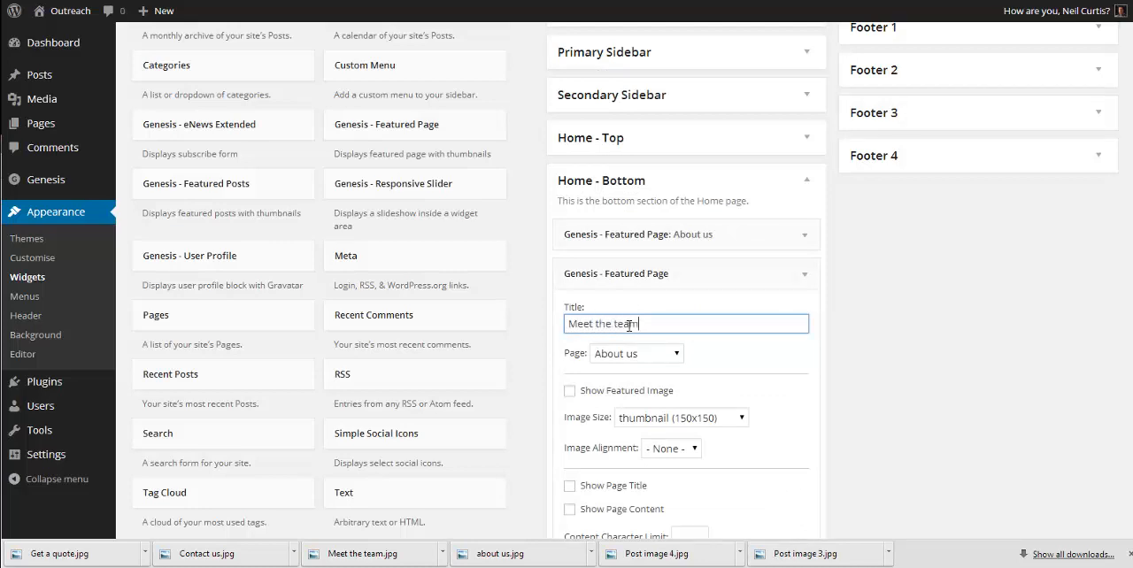
Step: Select Meet the Team as the new widget's page and show its featured image
{"action": "left_click", "coordinate": [653, 358]}
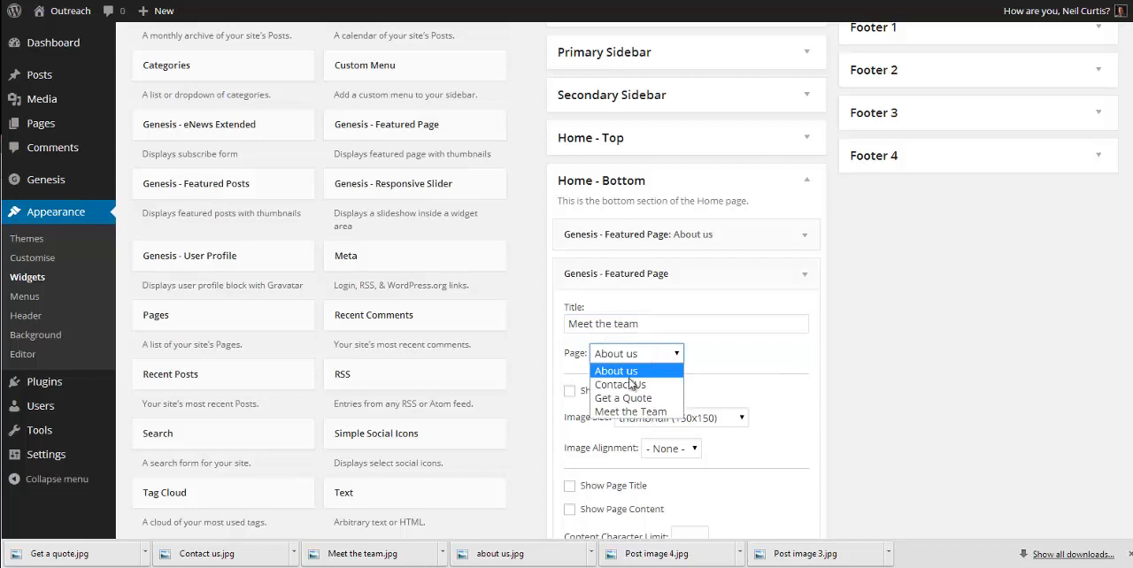
{"action": "left_click", "coordinate": [630, 412]}
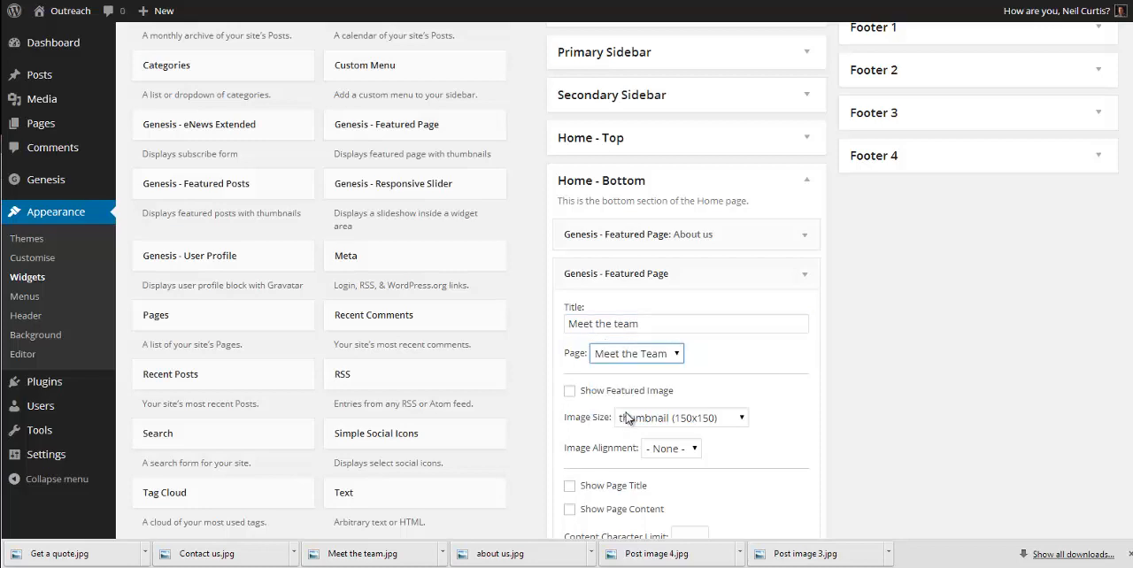
{"action": "left_click", "coordinate": [607, 391]}
{"action": "scroll", "coordinate": [734, 372], "scroll_direction": "down", "scroll_amount": 1}
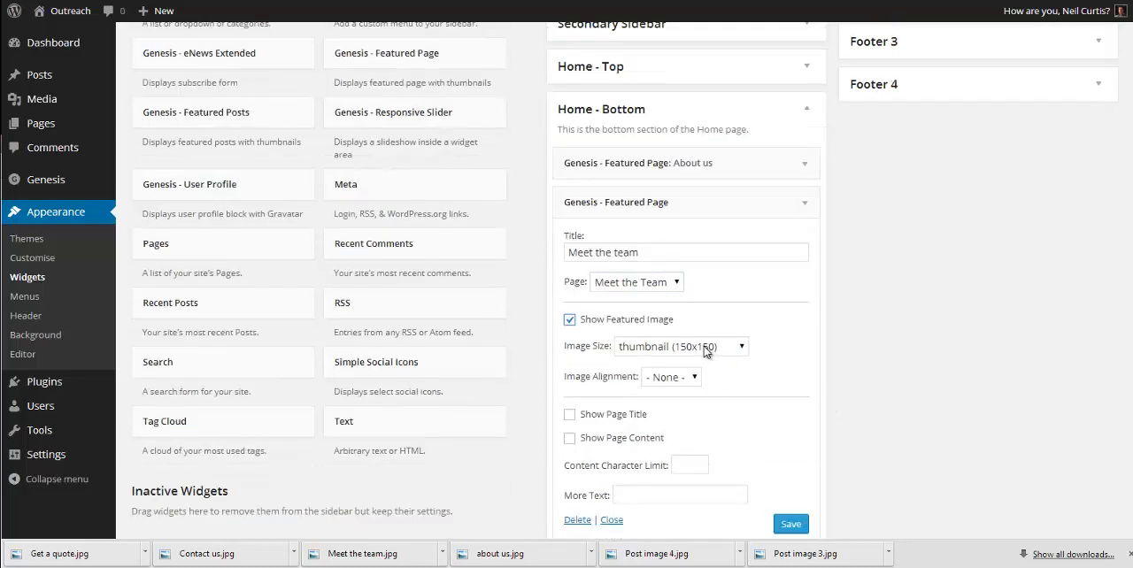
Step: Set the Meet the team widget's image size to home-bottom (285x160) and turn on its page content
{"action": "left_click", "coordinate": [706, 352]}
{"action": "left_click", "coordinate": [660, 395]}
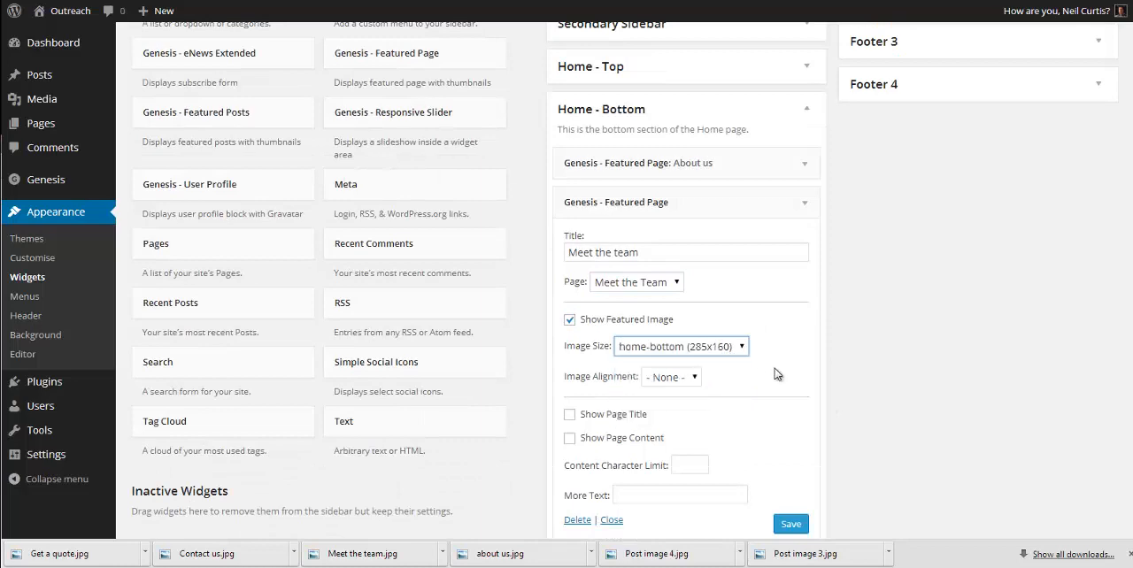
{"action": "scroll", "coordinate": [766, 381], "scroll_direction": "down", "scroll_amount": 1}
{"action": "left_click", "coordinate": [624, 336]}
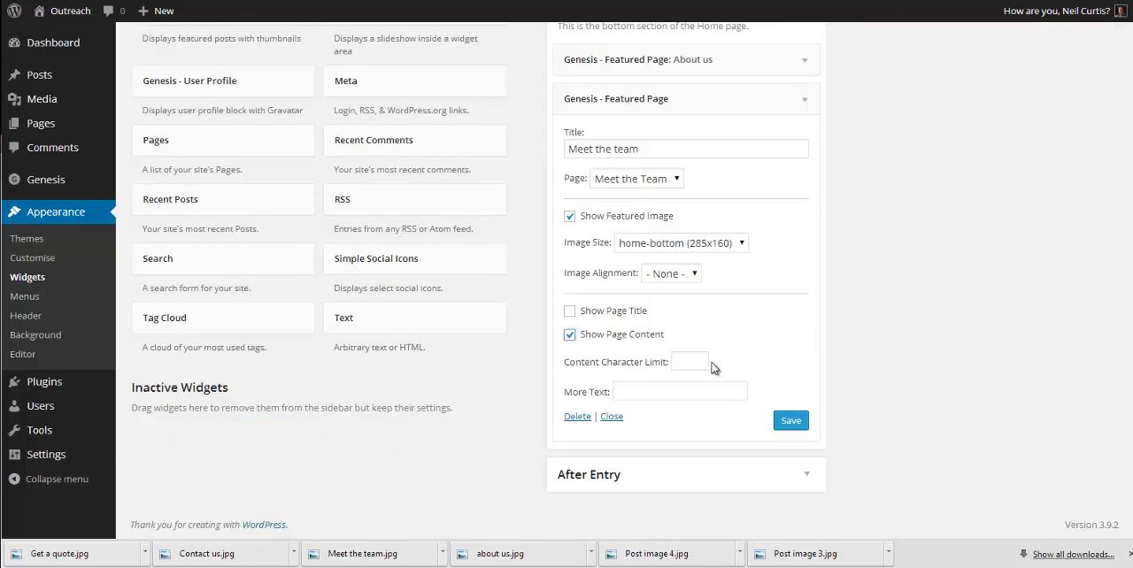
Step: Limit the Meet the team widget's content to 100 characters, set its more text to "Continue reading >>", and save it
{"action": "left_click", "coordinate": [704, 364]}
{"action": "type", "text": "100"}
{"action": "left_click", "coordinate": [674, 391]}
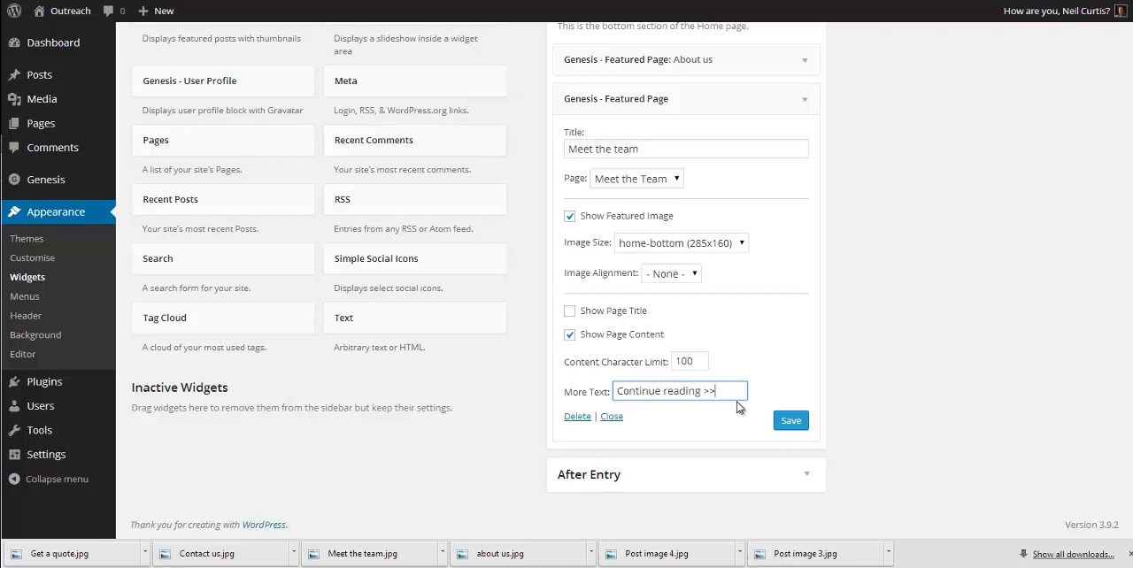
{"action": "left_click", "coordinate": [796, 422]}
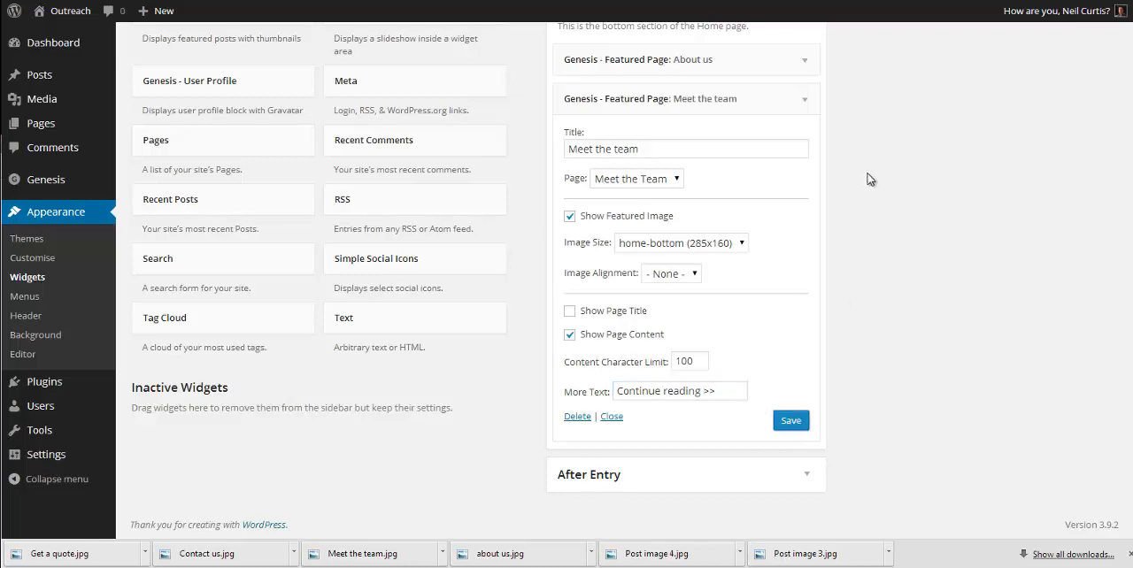
{"action": "left_click", "coordinate": [806, 99]}
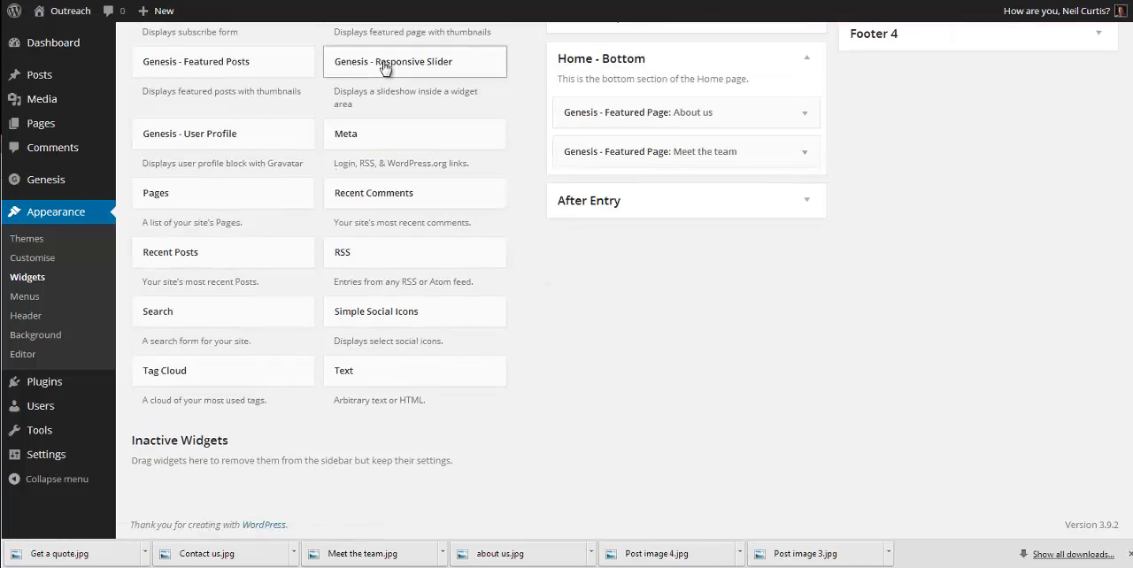
Step: Add a third Genesis - Featured Page widget below Meet the team in Home - Bottom and title it "Get a quote"
{"action": "scroll", "coordinate": [389, 84], "scroll_direction": "up", "scroll_amount": 1}
{"action": "left_click_drag", "start_coordinate": [392, 86], "coordinate": [616, 267]}
{"action": "left_click", "coordinate": [618, 310]}
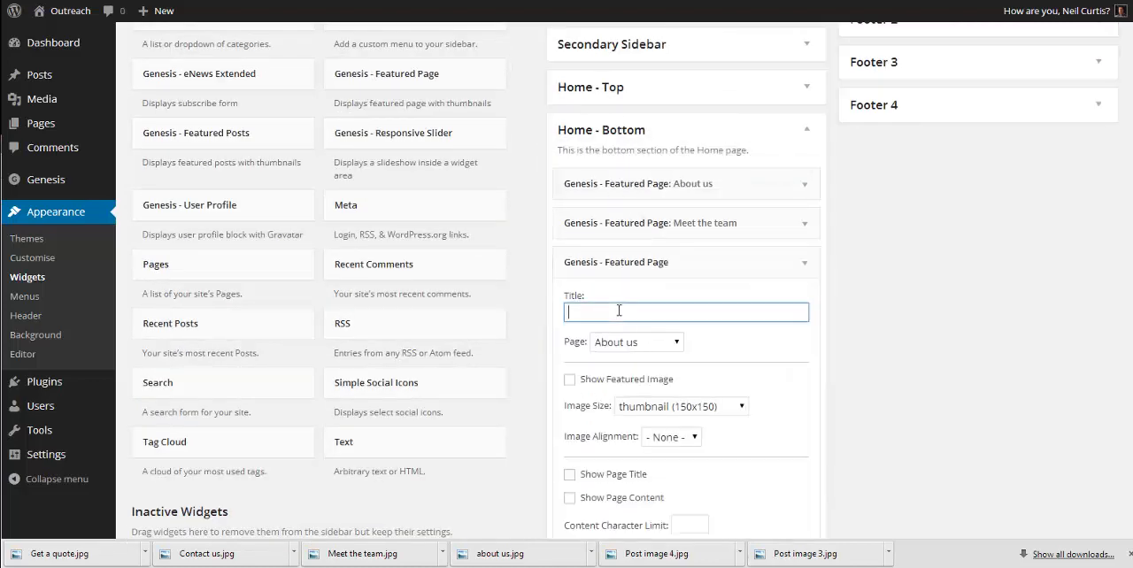
{"action": "type", "text": "Get a quote"}
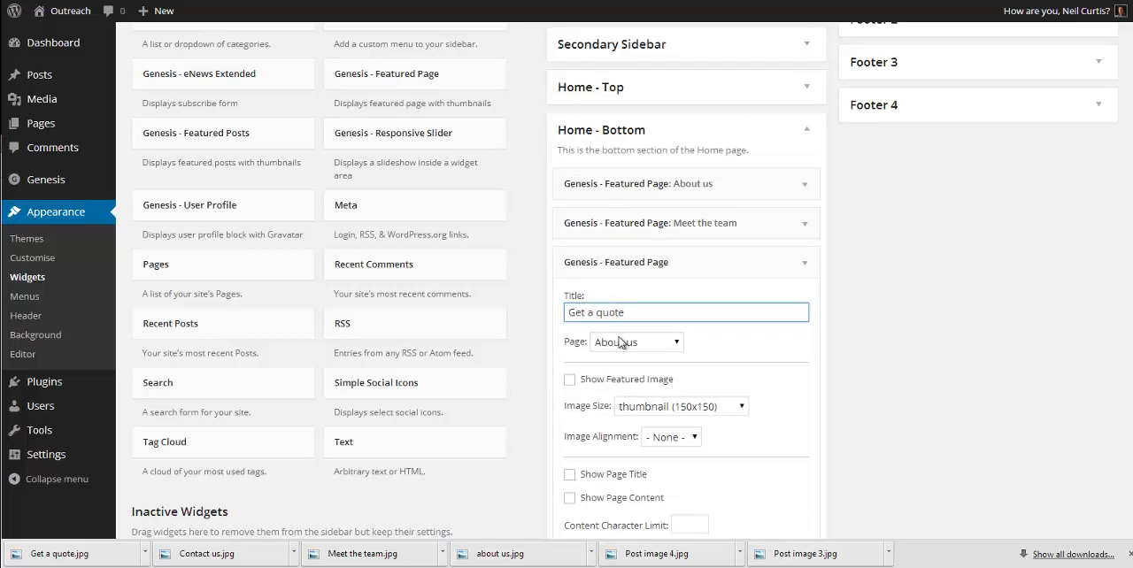
Step: Select Get a Quote as the new widget's page and show its featured image at home-bottom (285x160) size
{"action": "left_click", "coordinate": [620, 343]}
{"action": "left_click", "coordinate": [620, 376]}
{"action": "left_click", "coordinate": [612, 380]}
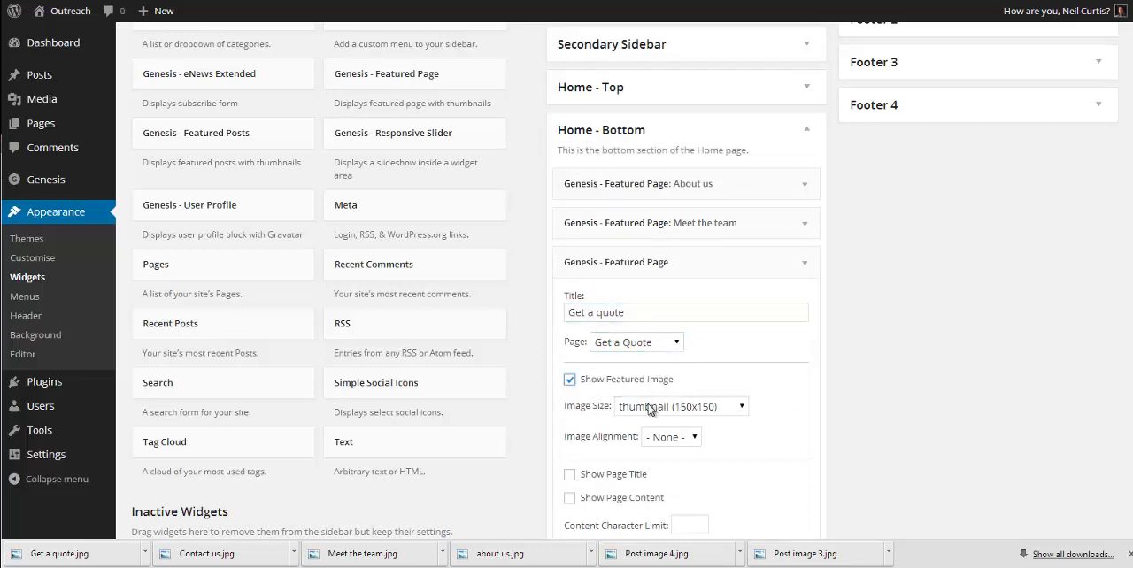
{"action": "left_click", "coordinate": [650, 407]}
{"action": "left_click", "coordinate": [695, 454]}
Step: Show the Get a quote widget's page content, limited to 100 characters with more text "Continue reading >>", and save the widget
{"action": "scroll", "coordinate": [637, 315], "scroll_direction": "down", "scroll_amount": 2}
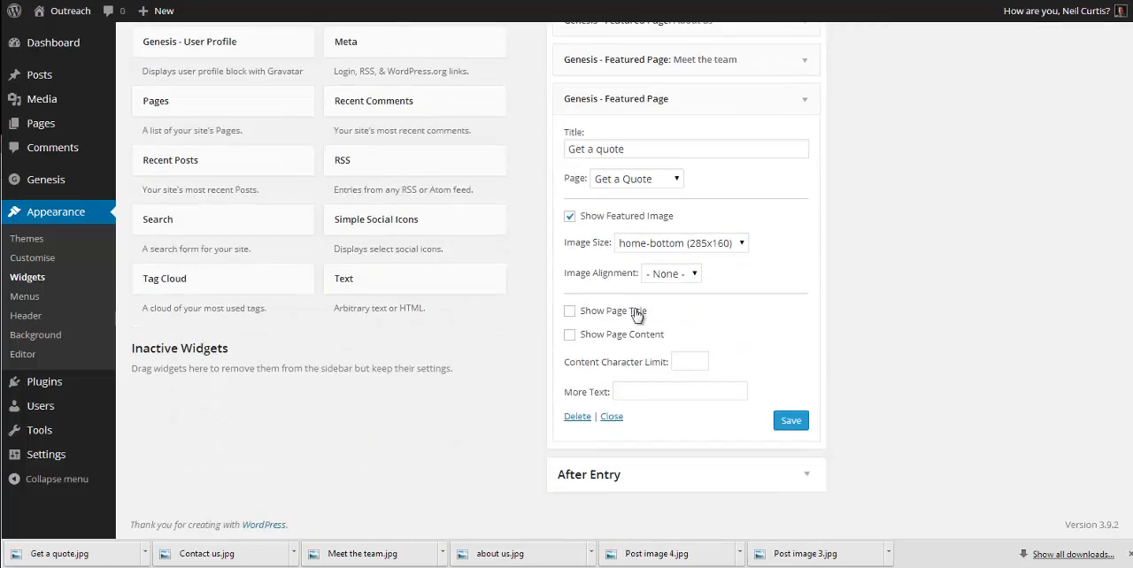
{"action": "left_click", "coordinate": [630, 336]}
{"action": "left_click", "coordinate": [689, 361]}
{"action": "type", "text": "100"}
{"action": "left_click", "coordinate": [686, 393]}
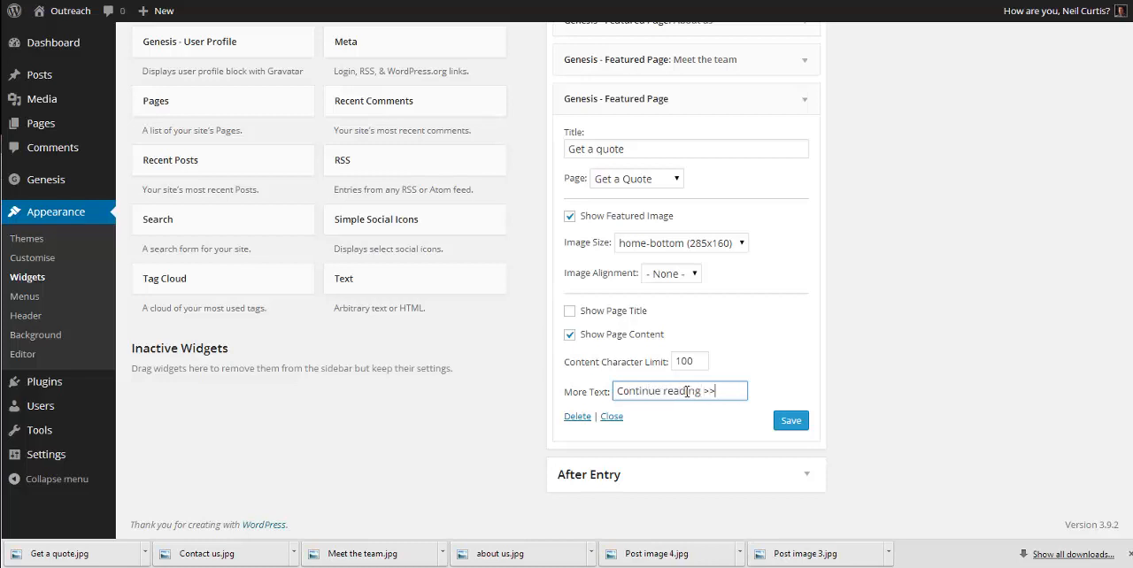
{"action": "left_click", "coordinate": [787, 423]}
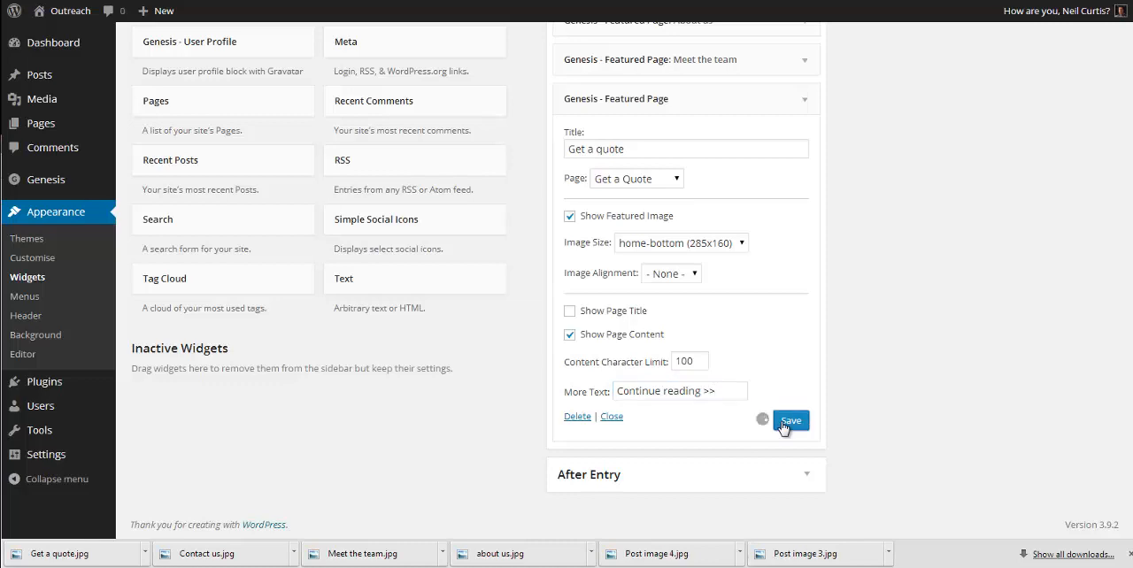
{"action": "left_click", "coordinate": [805, 98]}
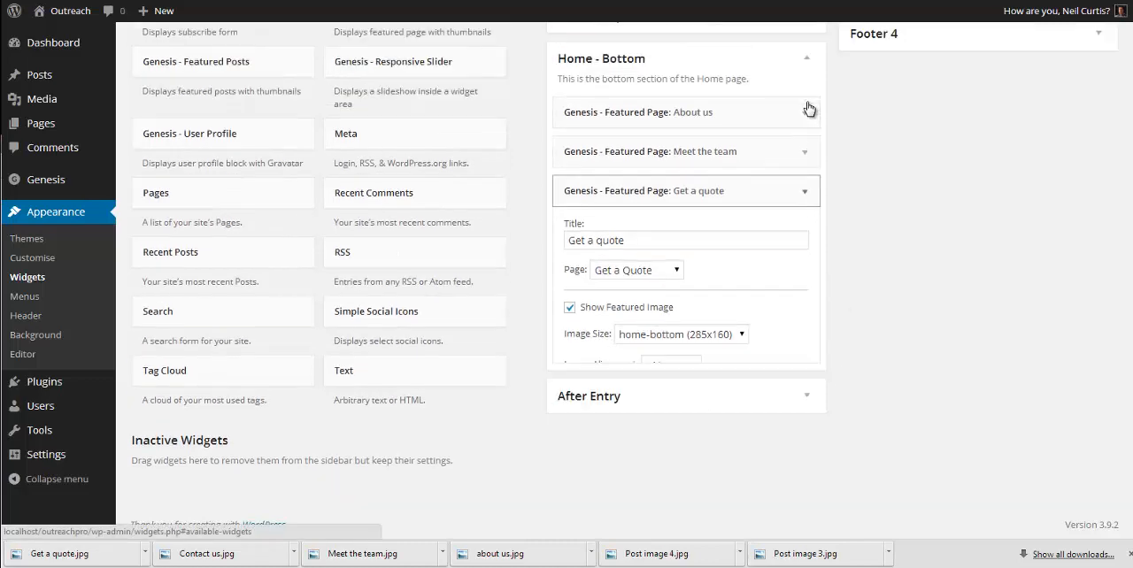
Step: Add a fourth Genesis - Featured Page widget below Get a quote in Home - Bottom and title it "Contact us"
{"action": "scroll", "coordinate": [445, 113], "scroll_direction": "up", "scroll_amount": 1}
{"action": "scroll", "coordinate": [445, 113], "scroll_direction": "up", "scroll_amount": 2}
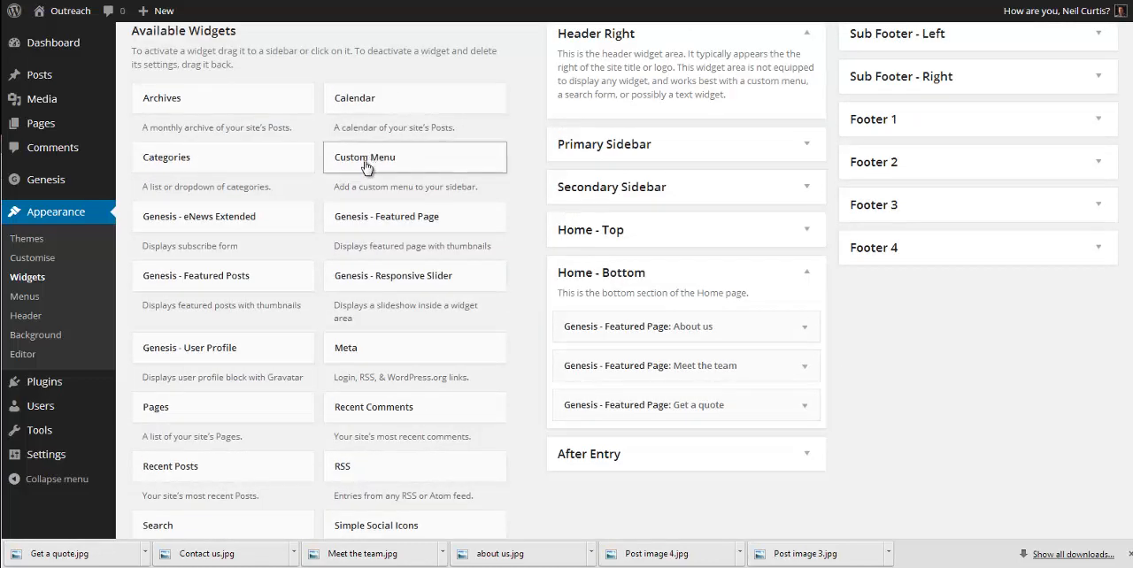
{"action": "left_click_drag", "start_coordinate": [370, 227], "coordinate": [620, 518]}
{"action": "scroll", "coordinate": [840, 460], "scroll_direction": "down", "scroll_amount": 1}
{"action": "scroll", "coordinate": [731, 449], "scroll_direction": "down", "scroll_amount": 1}
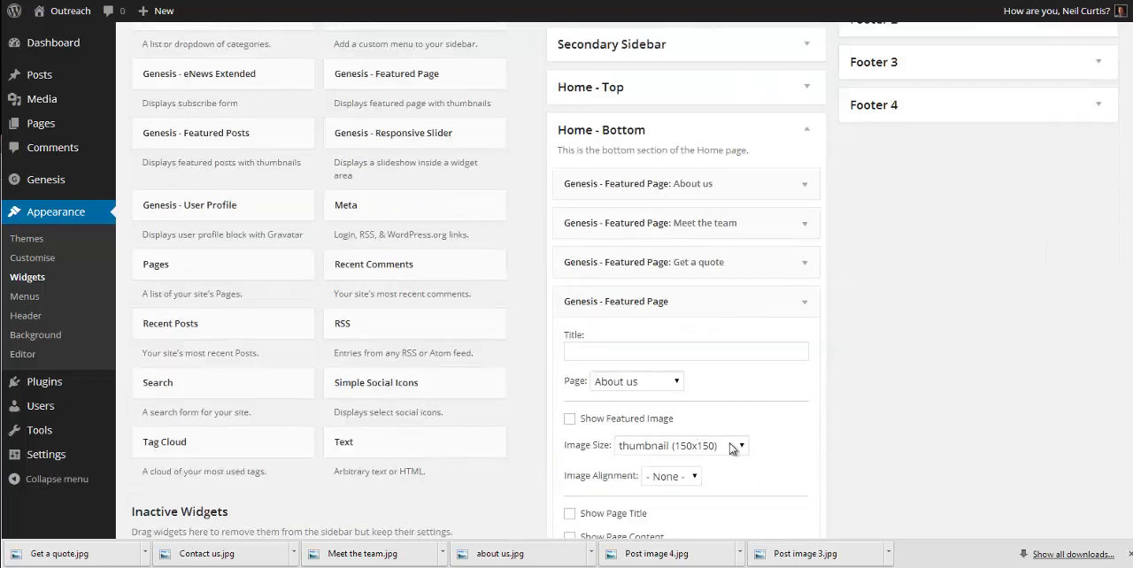
{"action": "left_click", "coordinate": [620, 352]}
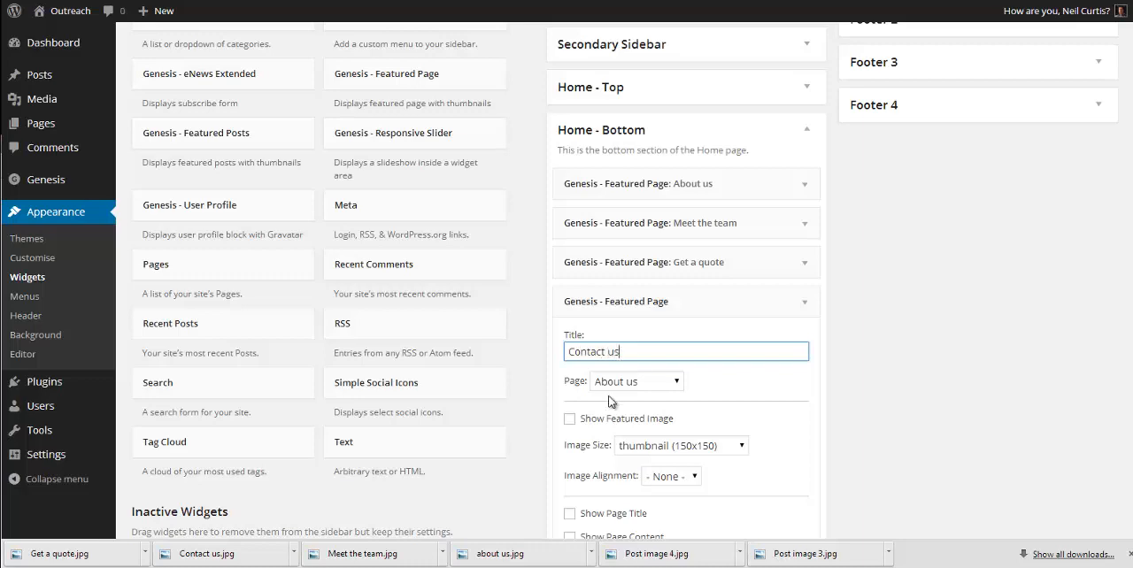
Step: Select Contact Us as the new widget's page and show its featured image at home-bottom (285x160) size
{"action": "left_click", "coordinate": [620, 381]}
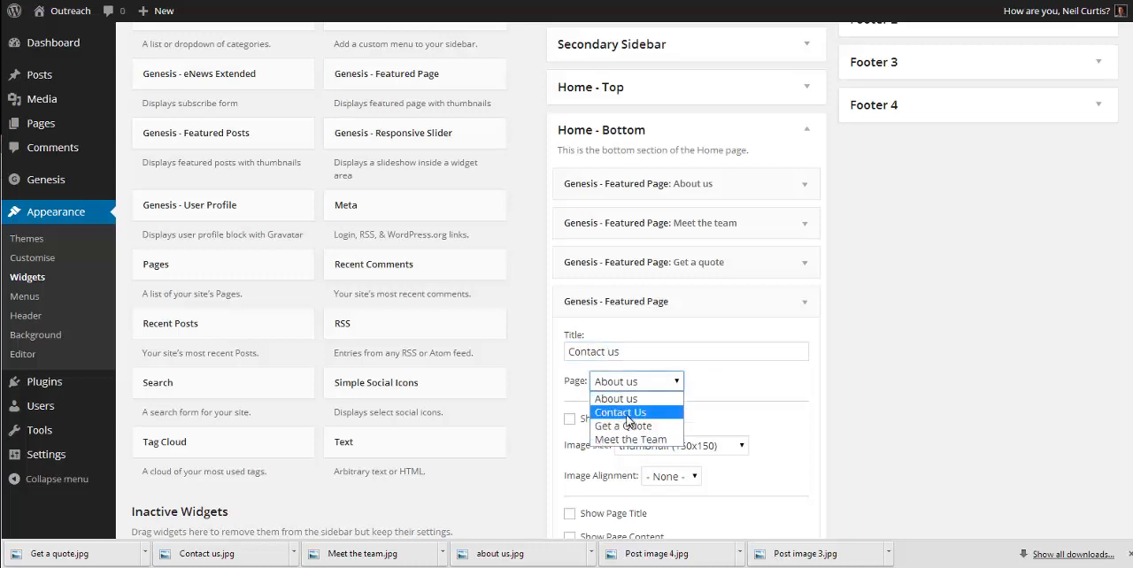
{"action": "left_click", "coordinate": [627, 413]}
{"action": "left_click", "coordinate": [622, 420]}
{"action": "left_click", "coordinate": [662, 446]}
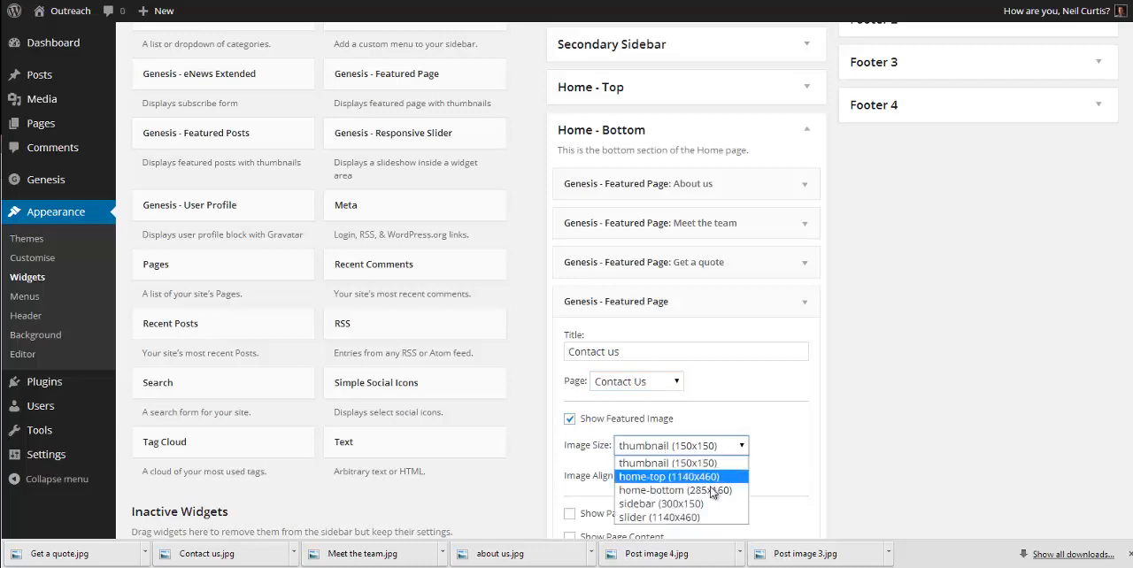
{"action": "left_click", "coordinate": [710, 498]}
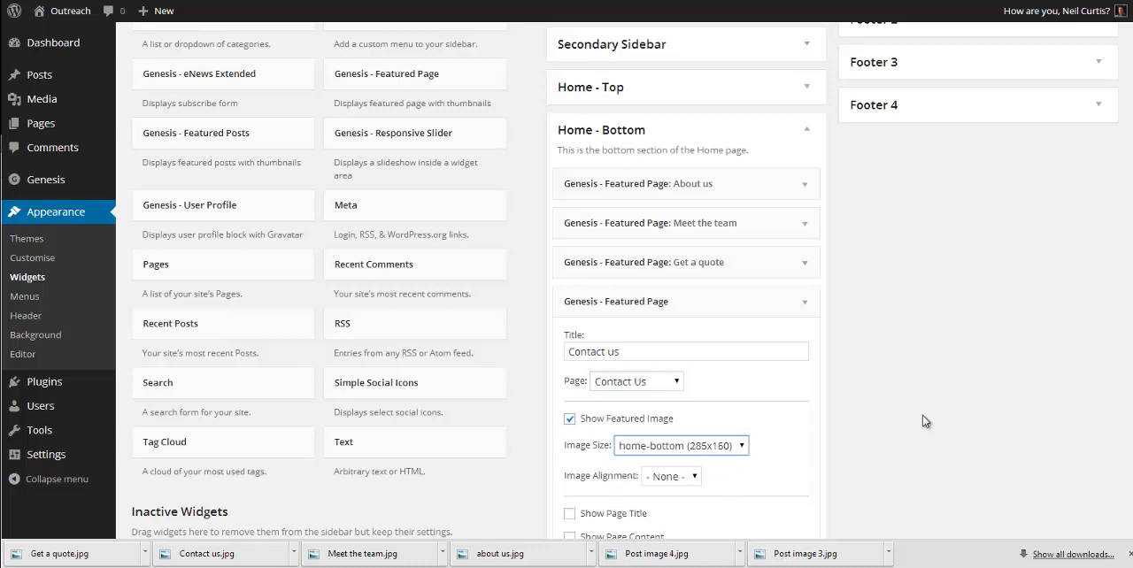
Step: Show the Contact us widget's page content, limited to 100 characters with more text "Continue reading >>", and save the widget
{"action": "scroll", "coordinate": [921, 425], "scroll_direction": "down", "scroll_amount": 3}
{"action": "left_click", "coordinate": [699, 363]}
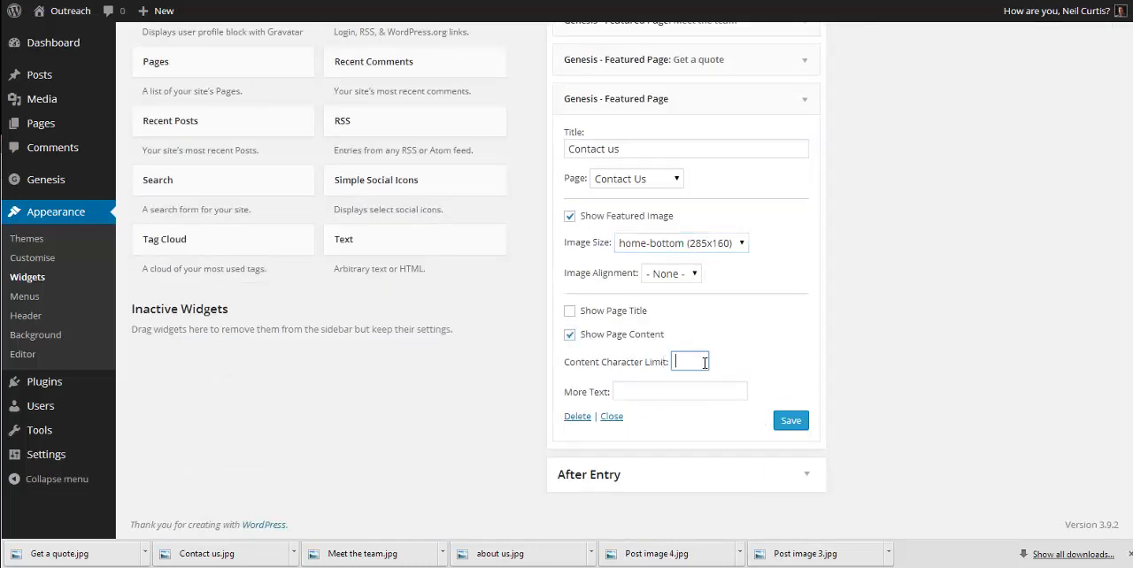
{"action": "left_click", "coordinate": [684, 386]}
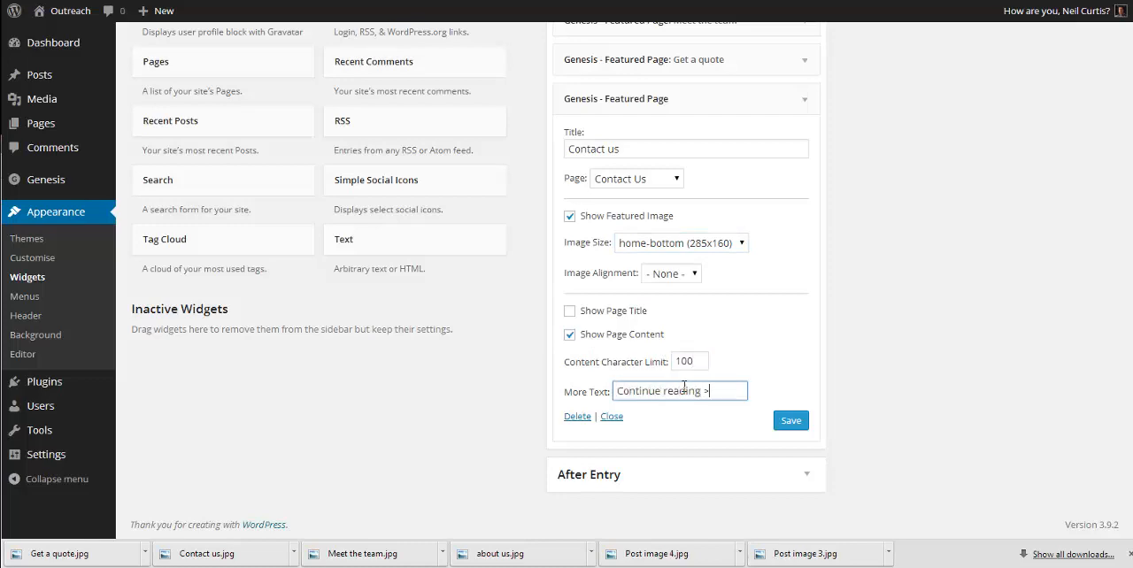
{"action": "left_click", "coordinate": [784, 422]}
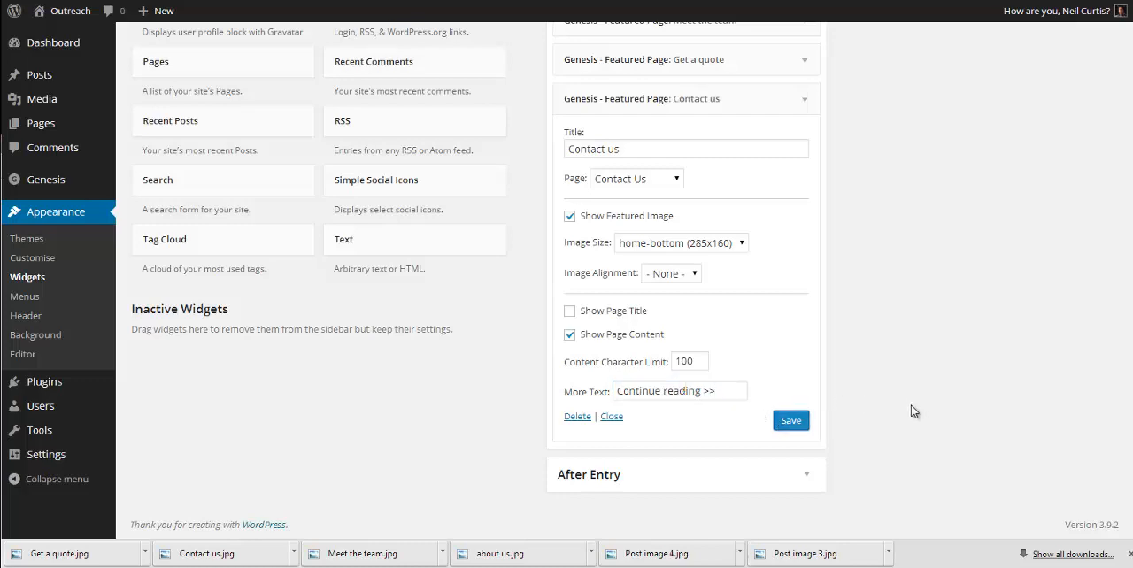
Step: View the live home page and examine the slider and the four featured page widgets beneath it
{"action": "scroll", "coordinate": [914, 411], "scroll_direction": "up", "scroll_amount": 5}
{"action": "mouse_move", "coordinate": [88, 13]}
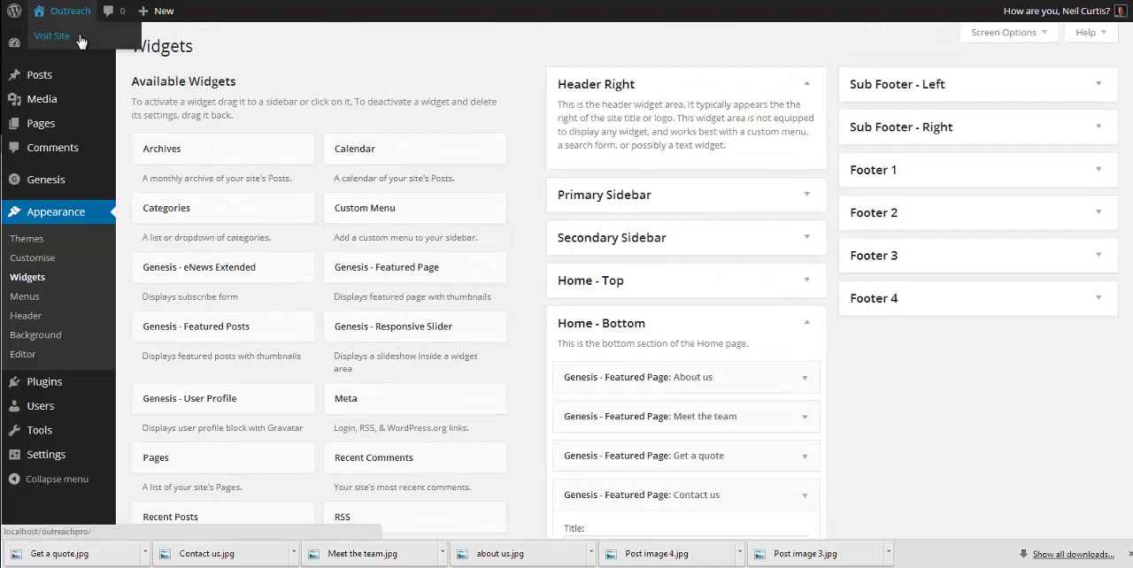
{"action": "left_click", "coordinate": [77, 37]}
{"action": "scroll", "coordinate": [767, 288], "scroll_direction": "down", "scroll_amount": 3}
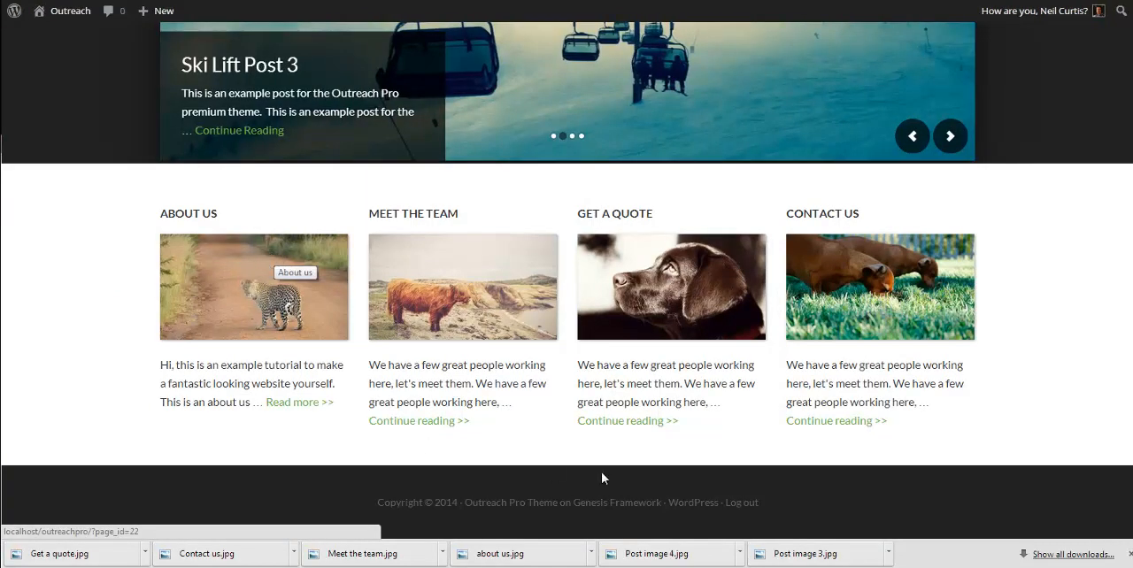
{"action": "scroll", "coordinate": [602, 478], "scroll_direction": "up", "scroll_amount": 3}
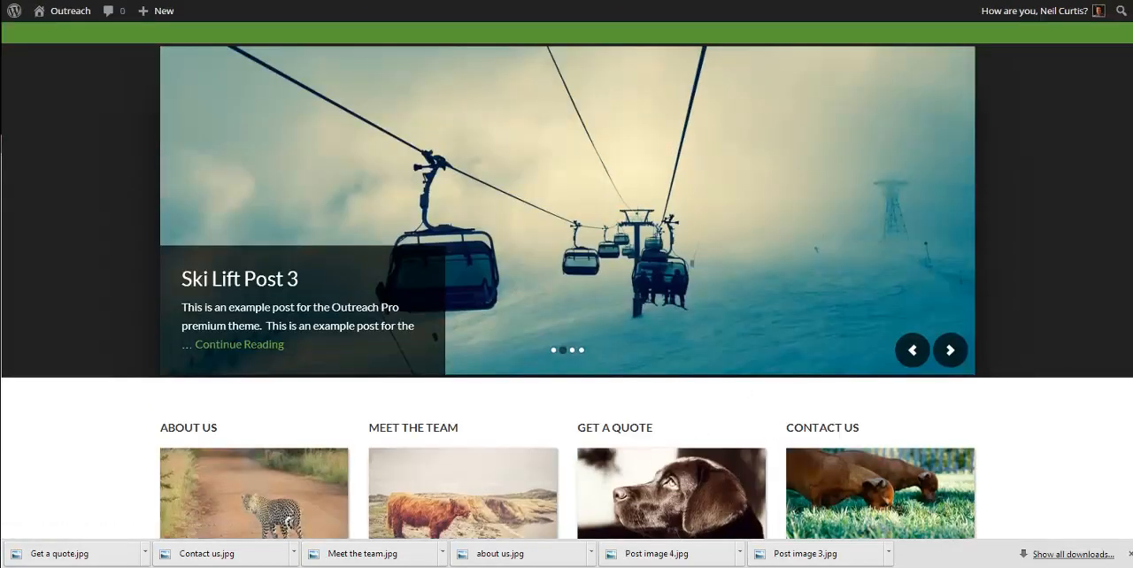
{"action": "scroll", "coordinate": [988, 467], "scroll_direction": "down", "scroll_amount": 2}
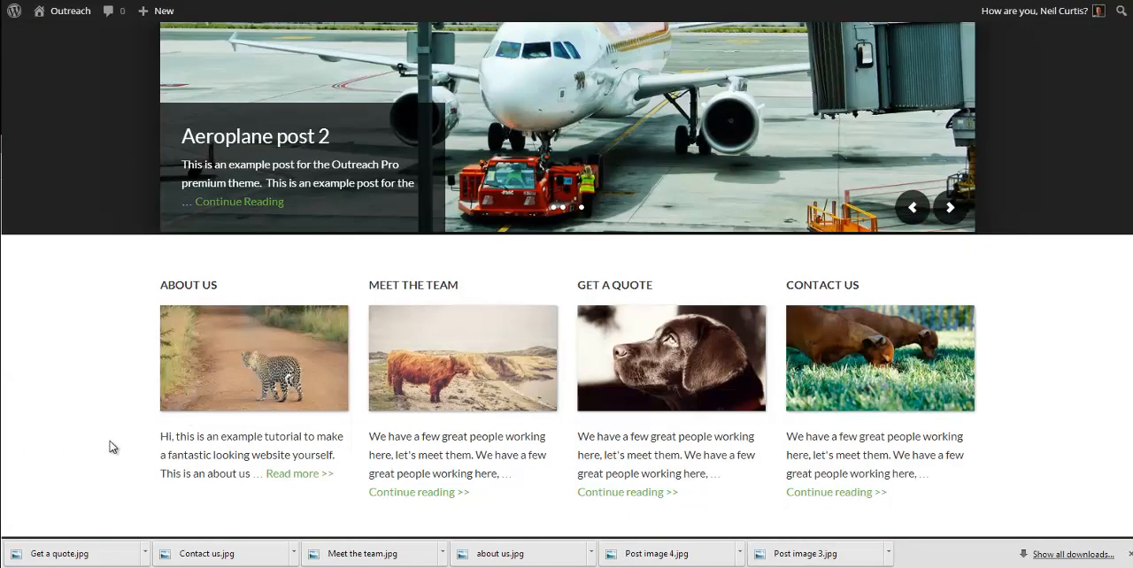
{"action": "scroll", "coordinate": [1026, 472], "scroll_direction": "up", "scroll_amount": 3}
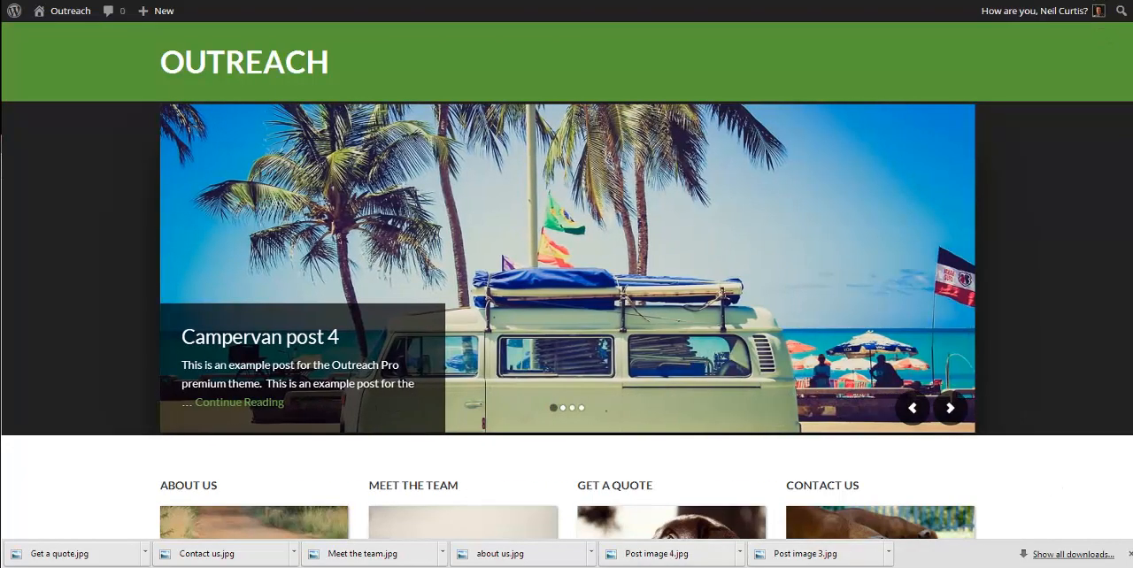
Step: Widen and narrow the browser window to check the home page's responsive layout, and restore the full-size view
{"action": "left_click", "coordinate": [1092, 2]}
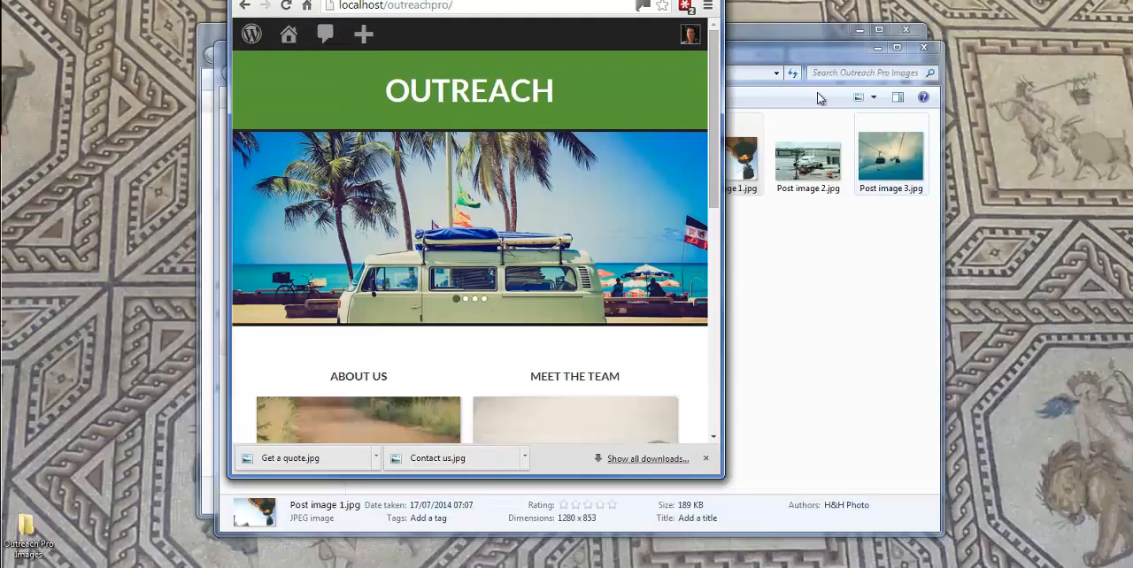
{"action": "left_click_drag", "start_coordinate": [724, 55], "coordinate": [1042, 67]}
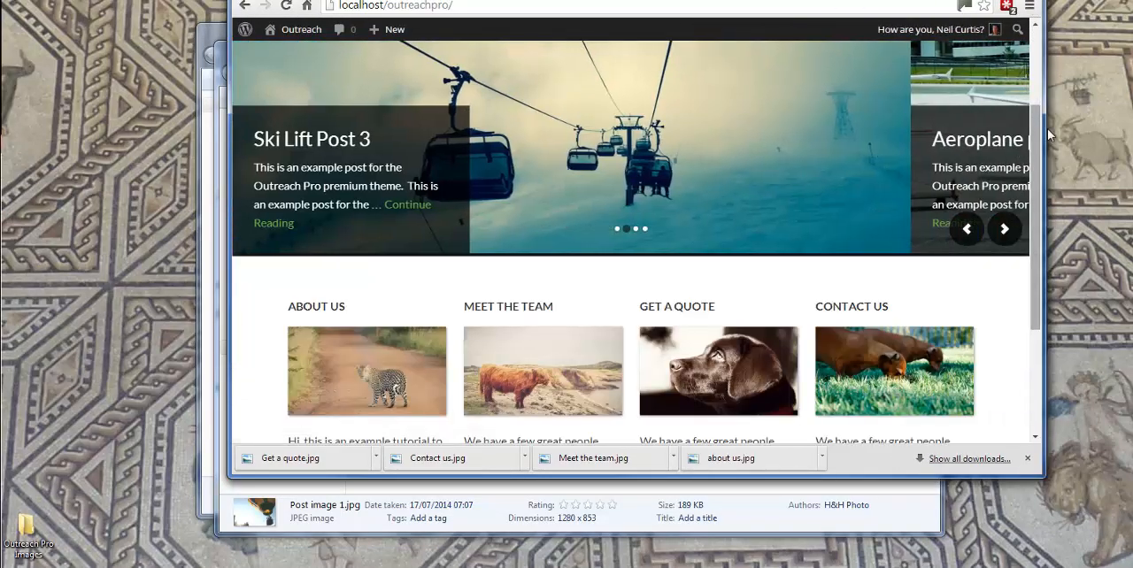
{"action": "left_click_drag", "start_coordinate": [1051, 131], "coordinate": [426, 100]}
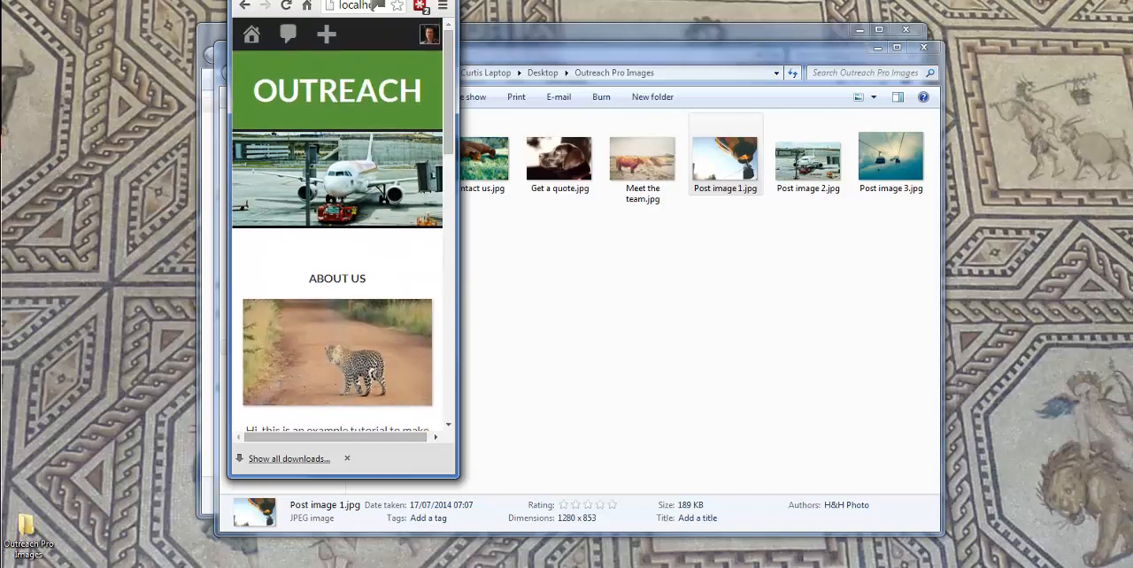
{"action": "key", "text": "F11"}
Step: Compare the bottom of the home page with the demo site's sub footer and footer widget areas
{"action": "scroll", "coordinate": [830, 272], "scroll_direction": "down", "scroll_amount": 1}
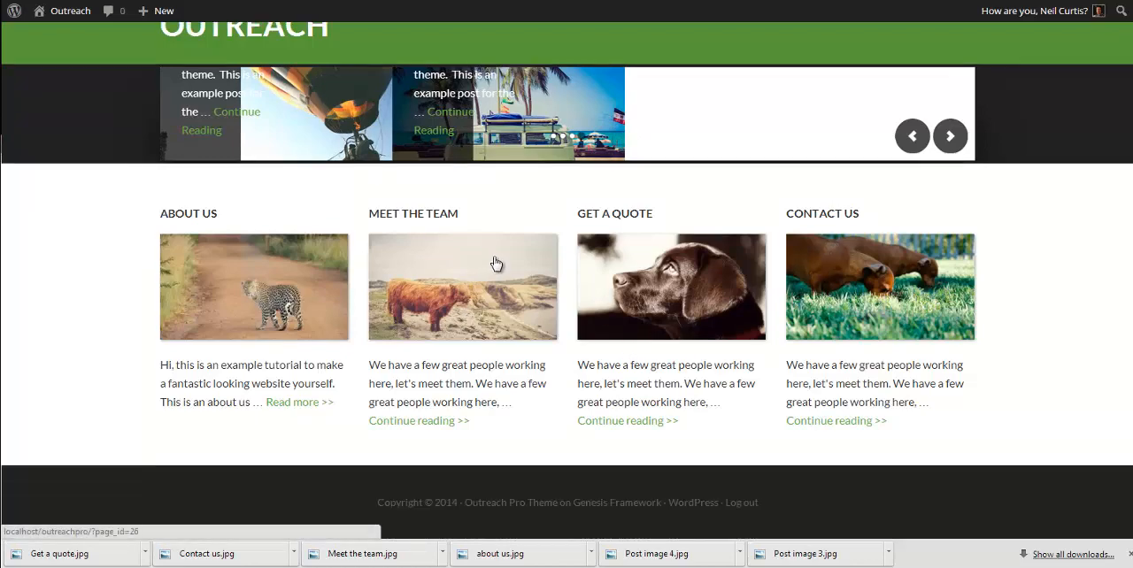
{"action": "key", "text": "ctrl+Tab"}
{"action": "scroll", "coordinate": [568, 282], "scroll_direction": "down", "scroll_amount": 3}
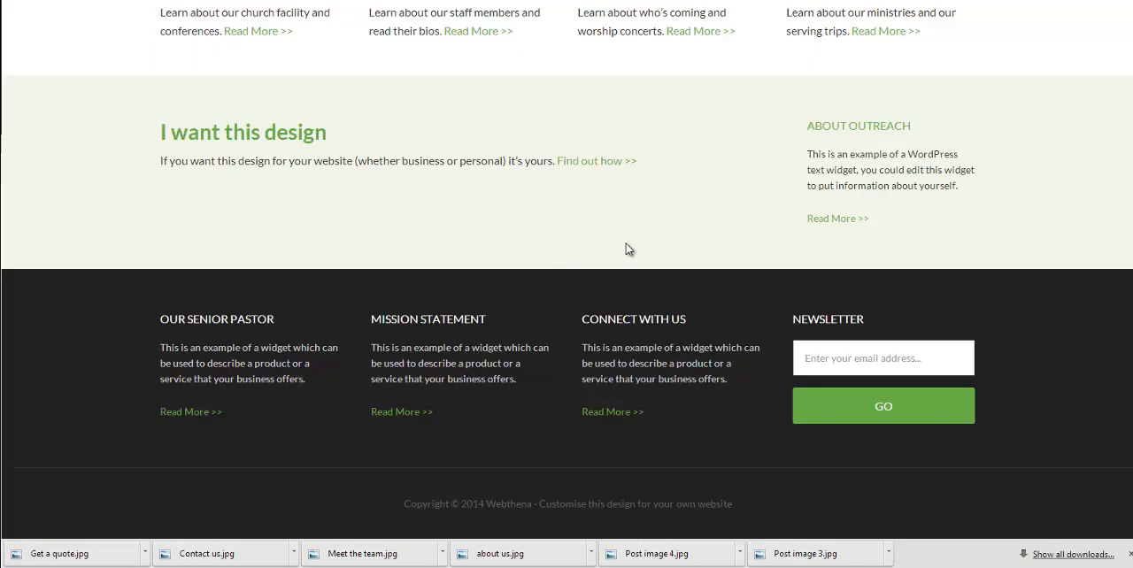
{"action": "scroll", "coordinate": [625, 247], "scroll_direction": "up", "scroll_amount": 3}
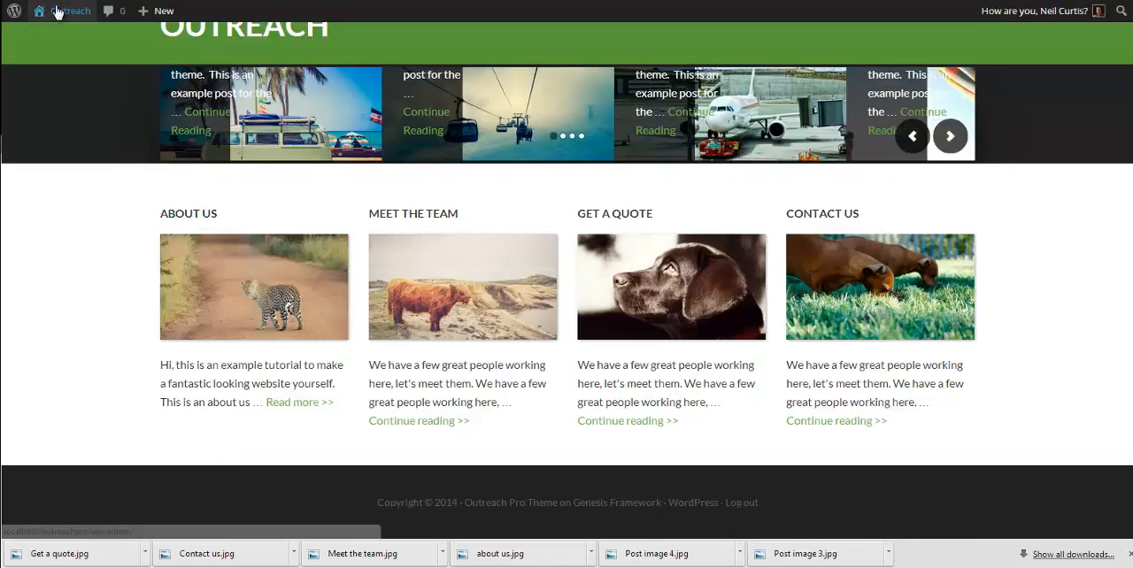
Step: Add a Text widget to the Sub Footer - Left area, titled "This is the sub footer widget LEFT"
{"action": "mouse_move", "coordinate": [57, 10]}
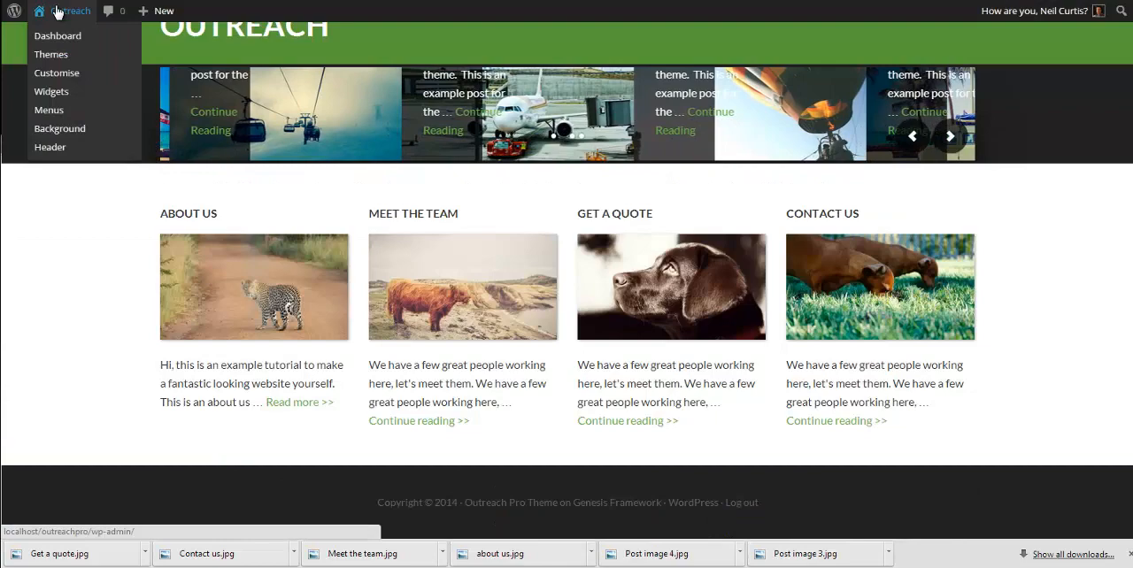
{"action": "left_click", "coordinate": [56, 91]}
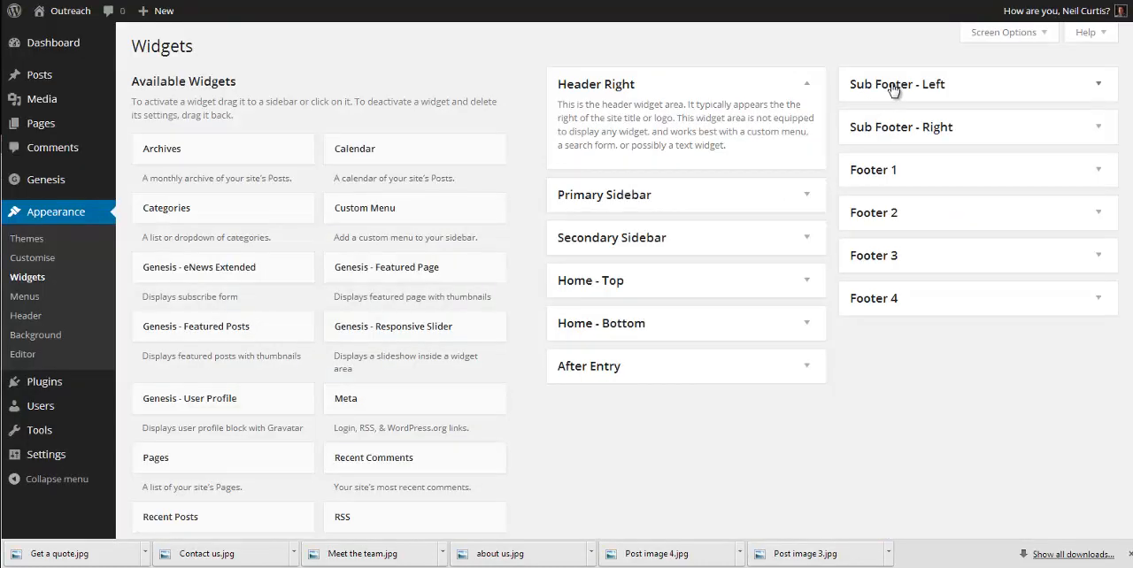
{"action": "left_click", "coordinate": [894, 91]}
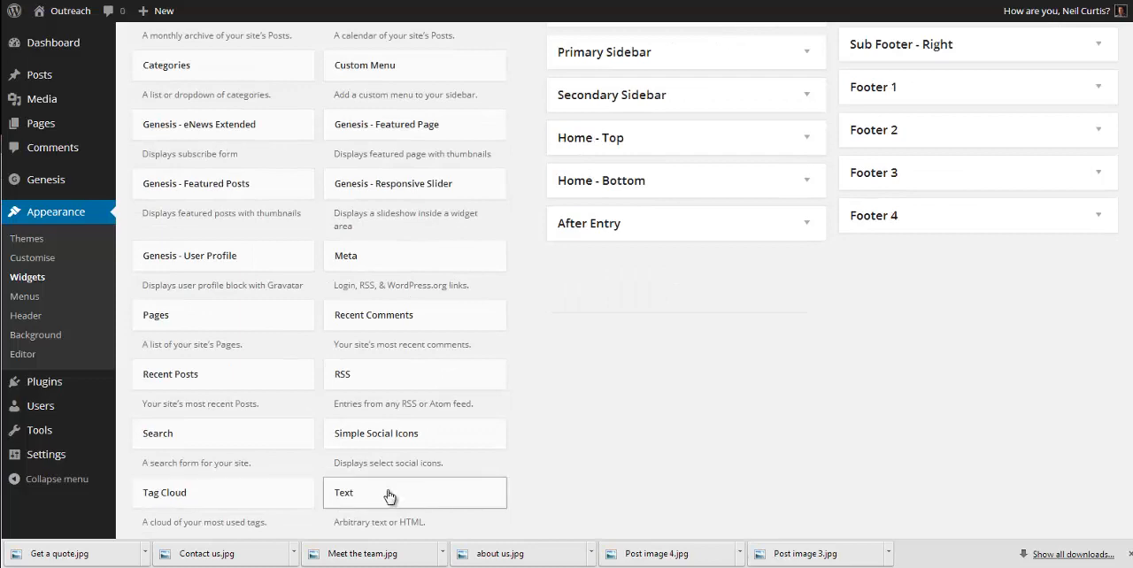
{"action": "left_click_drag", "start_coordinate": [389, 497], "coordinate": [916, 126]}
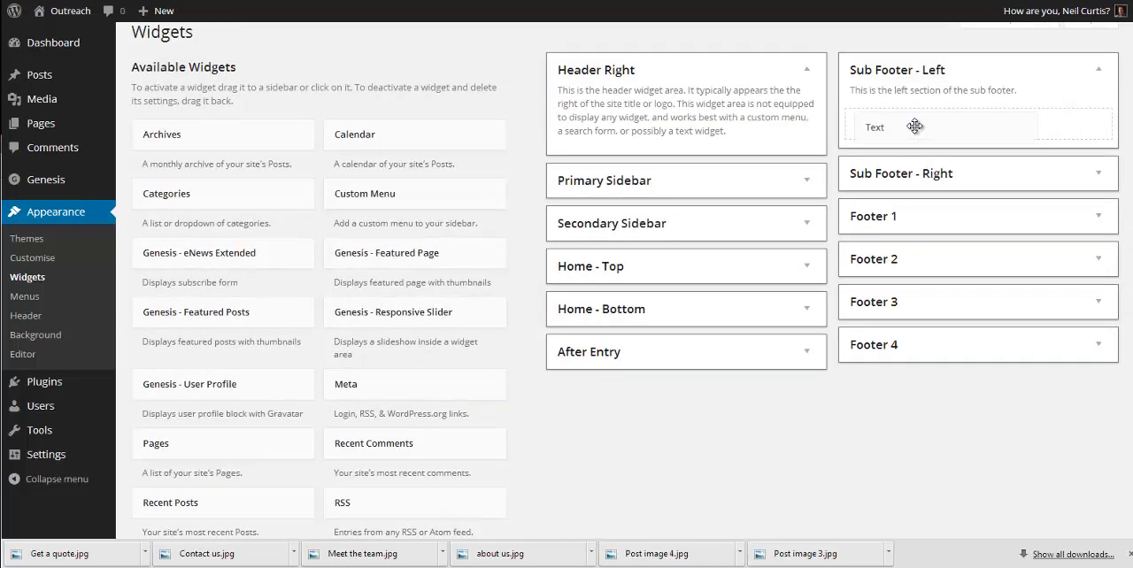
{"action": "left_click", "coordinate": [850, 174]}
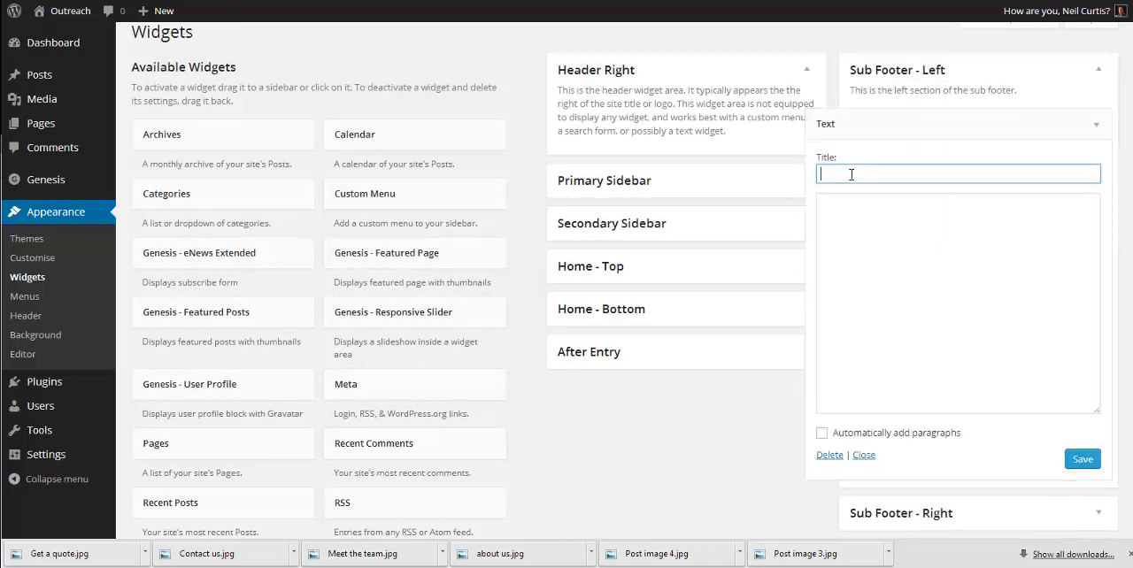
{"action": "type", "text": "This is the sub footer widget LEFT"}
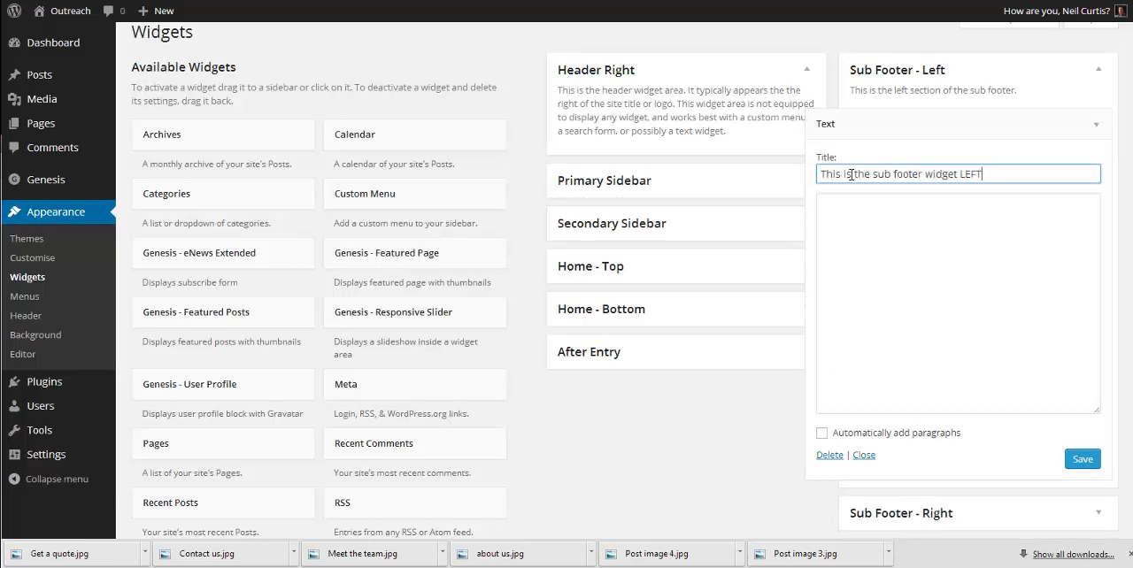
Step: Enter "This is some example text to show where this widget is placed on the page." in the left widget, copy its title, and save
{"action": "left_click", "coordinate": [897, 259]}
{"action": "type", "text": "This is some example "}
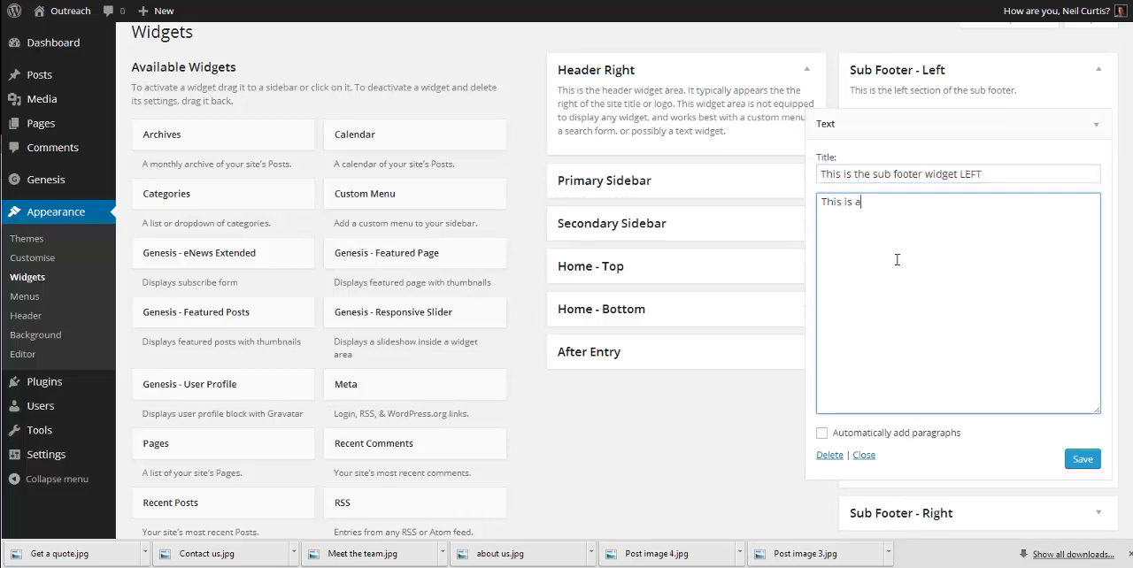
{"action": "type", "text": "text to show whw"}
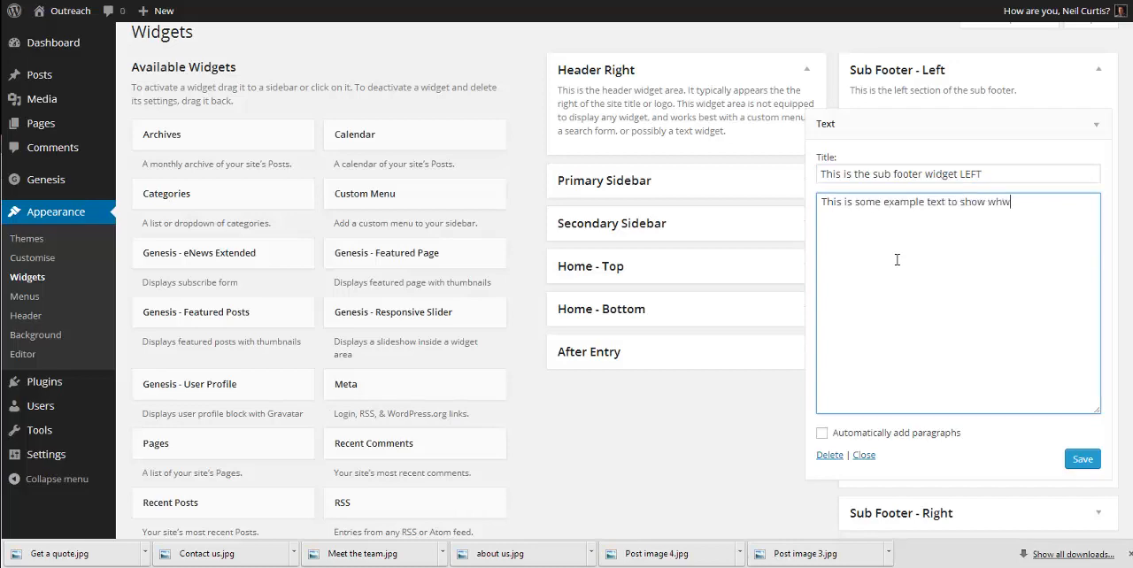
{"action": "type", "text": "e"}
{"action": "key", "text": "BackSpace"}
{"action": "key", "text": "BackSpace"}
{"action": "type", "text": "ere this widget is"}
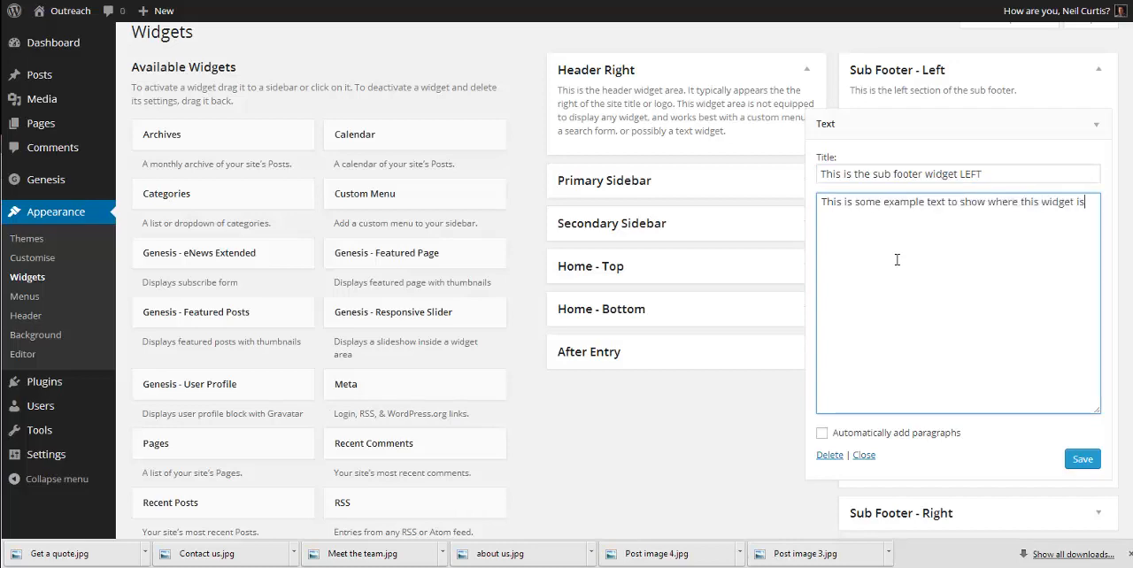
{"action": "type", "text": " placed on the page."}
{"action": "left_click_drag", "start_coordinate": [1009, 173], "coordinate": [820, 175]}
{"action": "key", "text": "ctrl+c"}
{"action": "left_click", "coordinate": [1081, 458]}
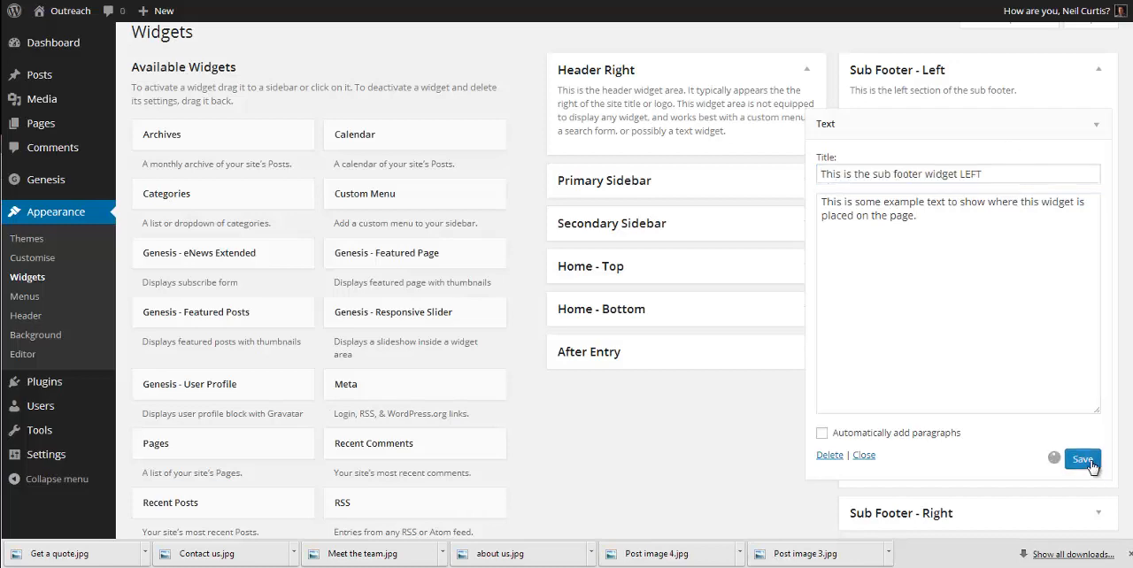
{"action": "left_click", "coordinate": [1095, 125]}
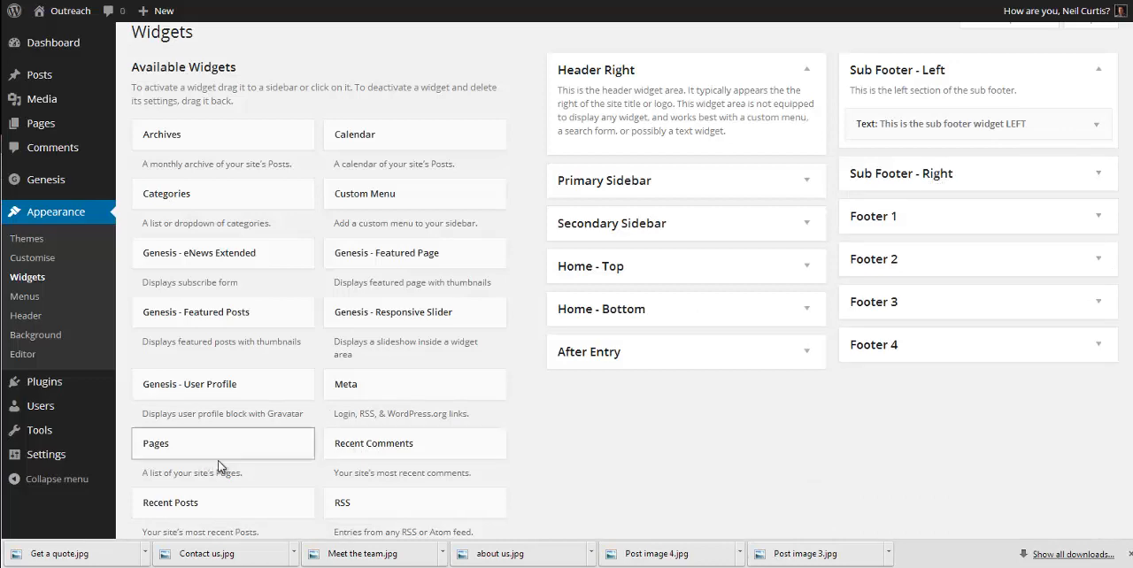
Step: Add a Text widget to the Sub Footer - Right area, titled "This is the sub footer widget RIGHT"
{"action": "scroll", "coordinate": [249, 482], "scroll_direction": "down", "scroll_amount": 3}
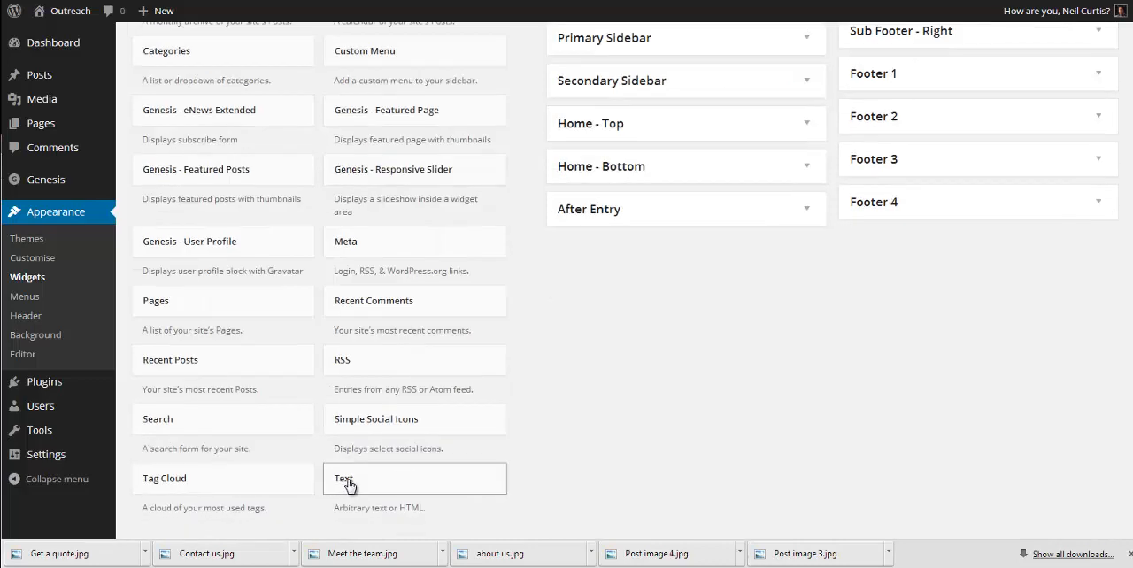
{"action": "left_click_drag", "start_coordinate": [343, 487], "coordinate": [868, 207]}
{"action": "left_click", "coordinate": [938, 174]}
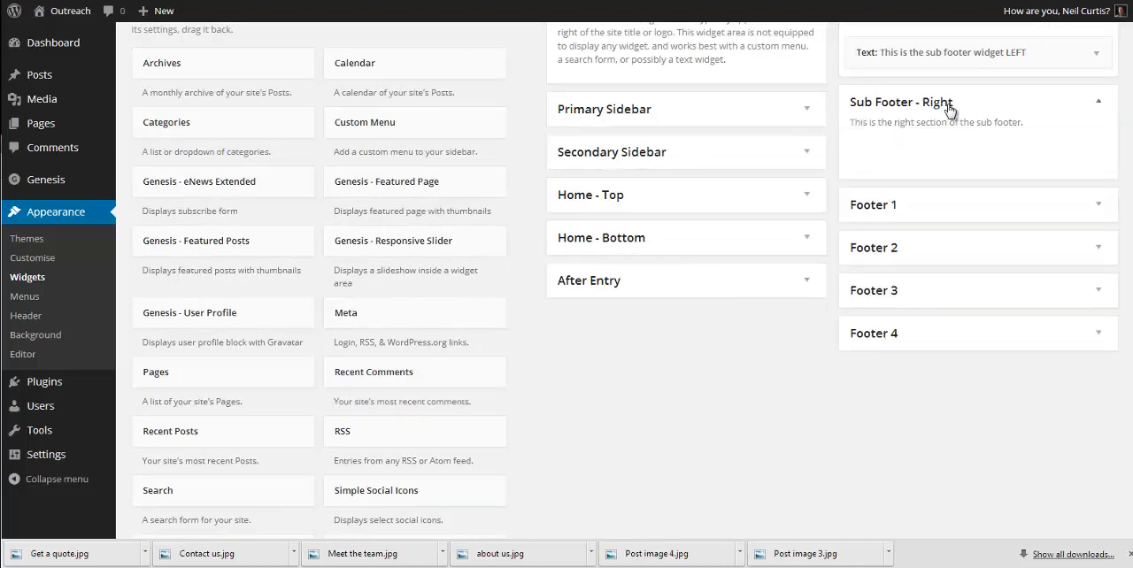
{"action": "scroll", "coordinate": [240, 510], "scroll_direction": "down", "scroll_amount": 2}
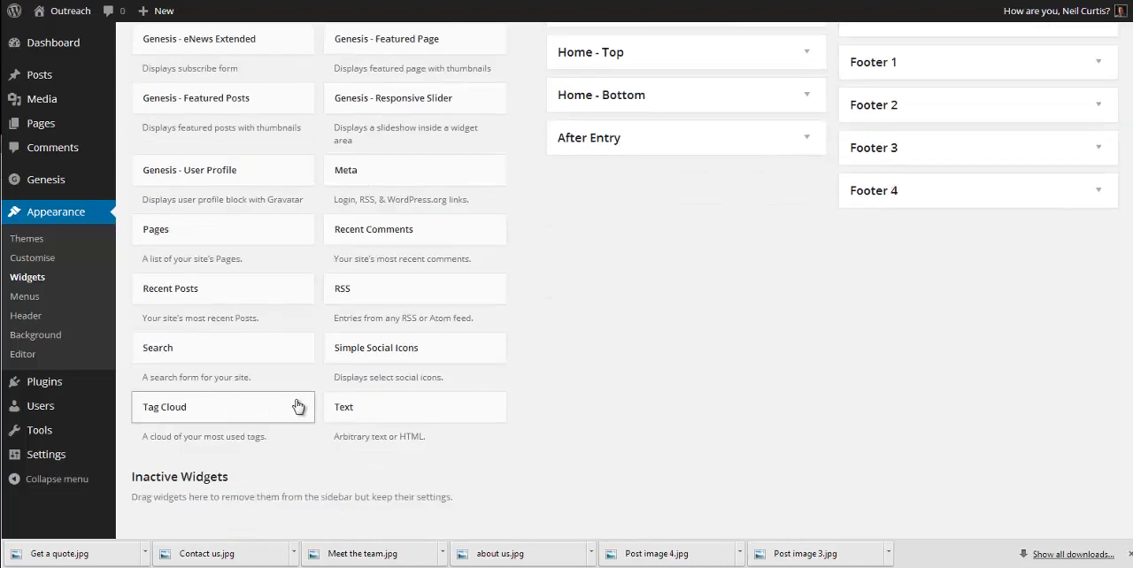
{"action": "left_click_drag", "start_coordinate": [350, 405], "coordinate": [867, 238]}
{"action": "left_click", "coordinate": [867, 238]}
{"action": "key", "text": "ctrl+v"}
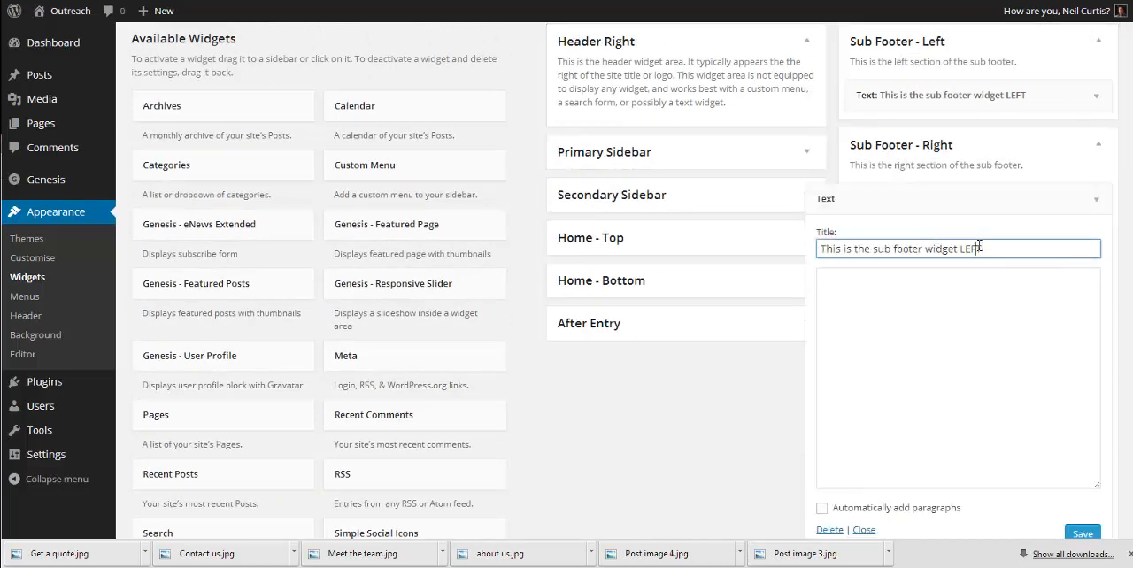
{"action": "double_click", "coordinate": [979, 247]}
{"action": "type", "text": "RIGHT"}
Step: Fill the right sub footer widget's text with its title repeated three times, ending in a full stop, and save the widget
{"action": "left_click_drag", "start_coordinate": [996, 248], "coordinate": [763, 250]}
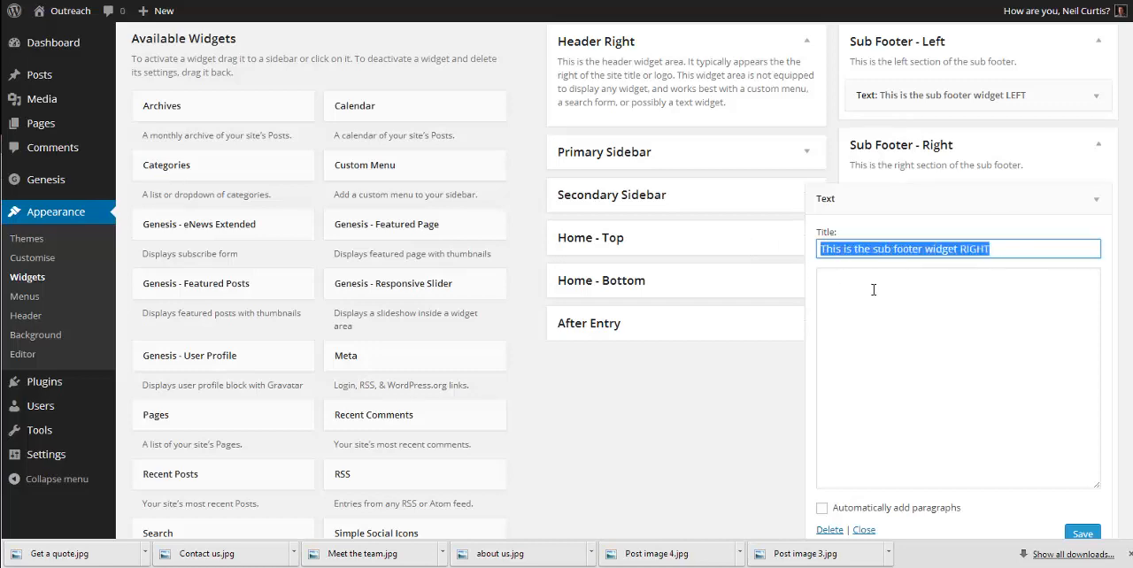
{"action": "key", "text": "ctrl+v"}
{"action": "left_click", "coordinate": [873, 293]}
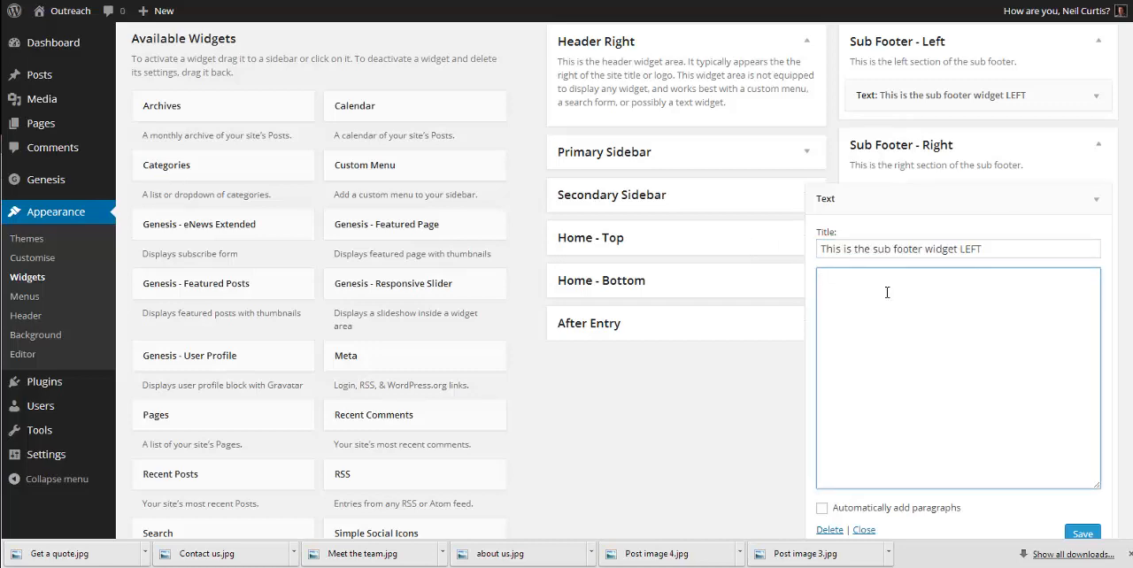
{"action": "key", "text": "ctrl+z"}
{"action": "key", "text": "ctrl+c"}
{"action": "left_click", "coordinate": [926, 276]}
{"action": "key", "text": "ctrl+v"}
{"action": "key", "text": "ctrl+v"}
{"action": "key", "text": "ctrl+v"}
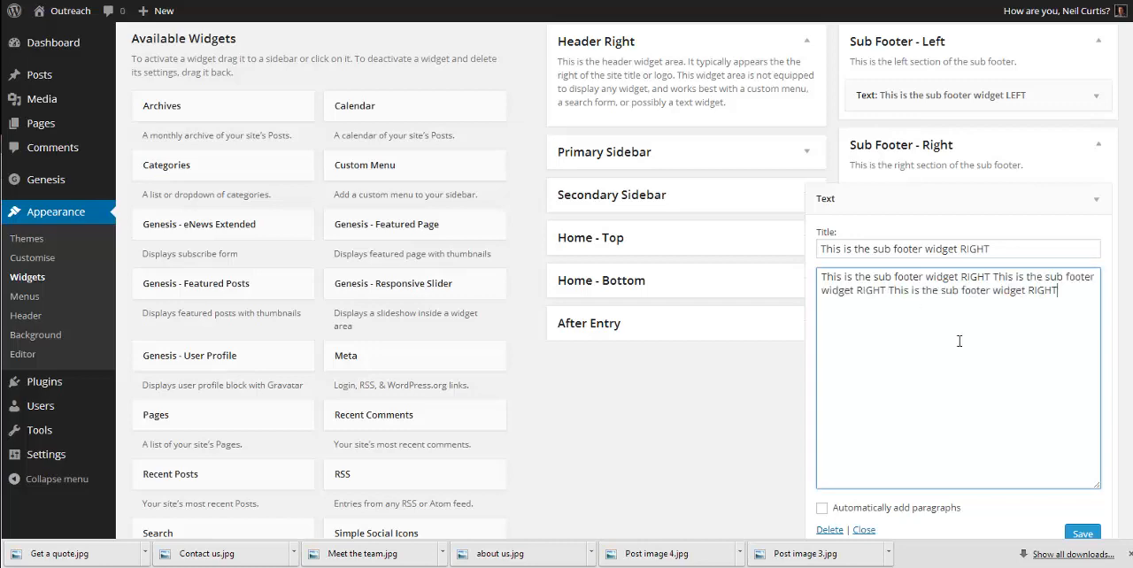
{"action": "type", "text": "."}
{"action": "left_click", "coordinate": [1081, 533]}
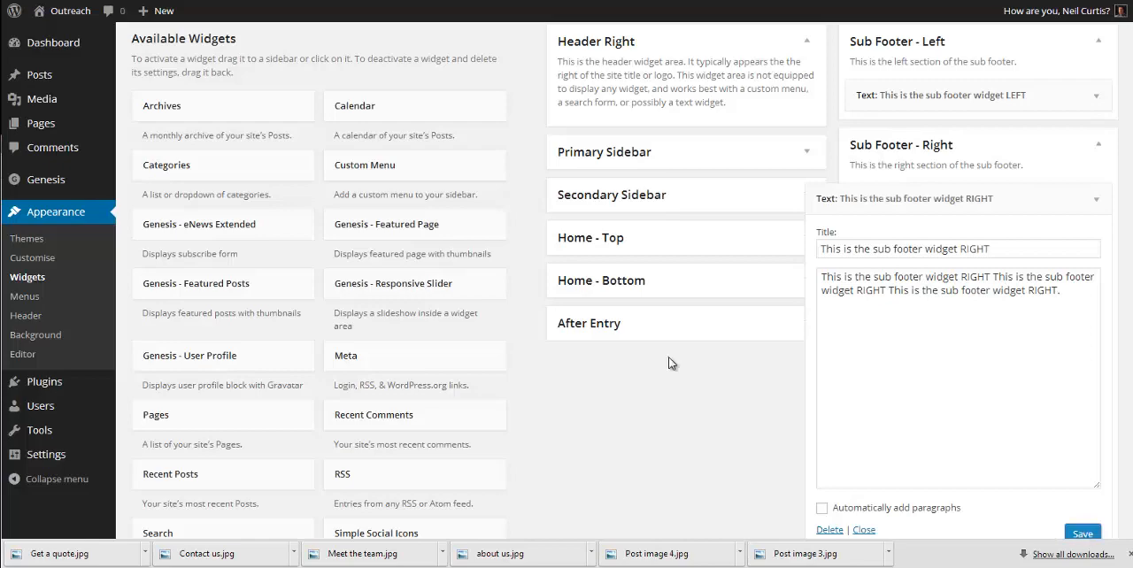
Step: Visit the live home page and examine the left and right sub footer widgets beneath the featured pages
{"action": "left_click", "coordinate": [70, 35]}
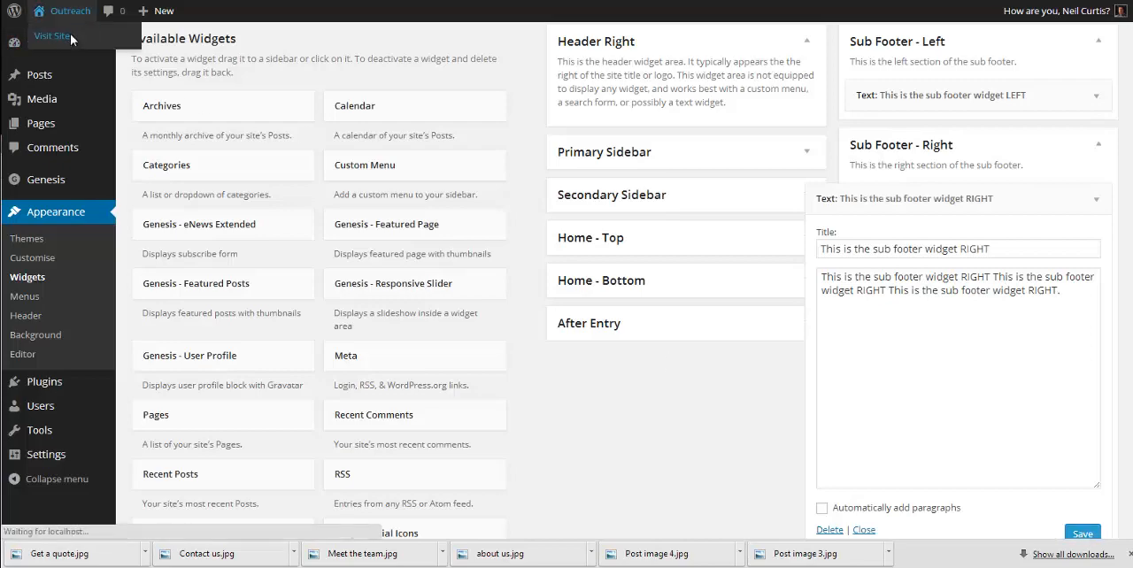
{"action": "scroll", "coordinate": [624, 235], "scroll_direction": "down", "scroll_amount": 4}
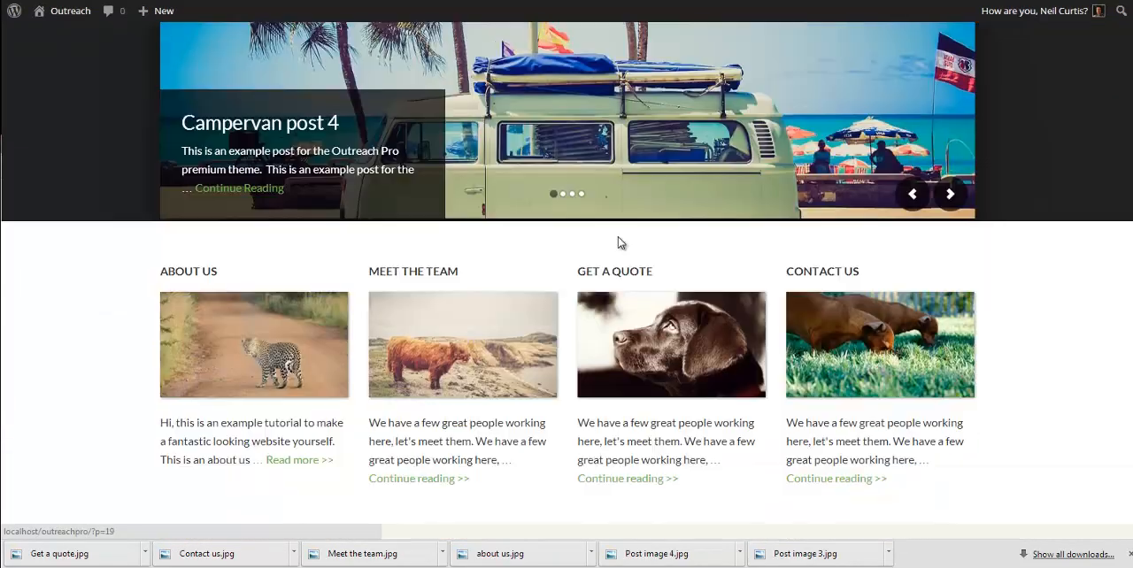
{"action": "scroll", "coordinate": [618, 235], "scroll_direction": "down", "scroll_amount": 1}
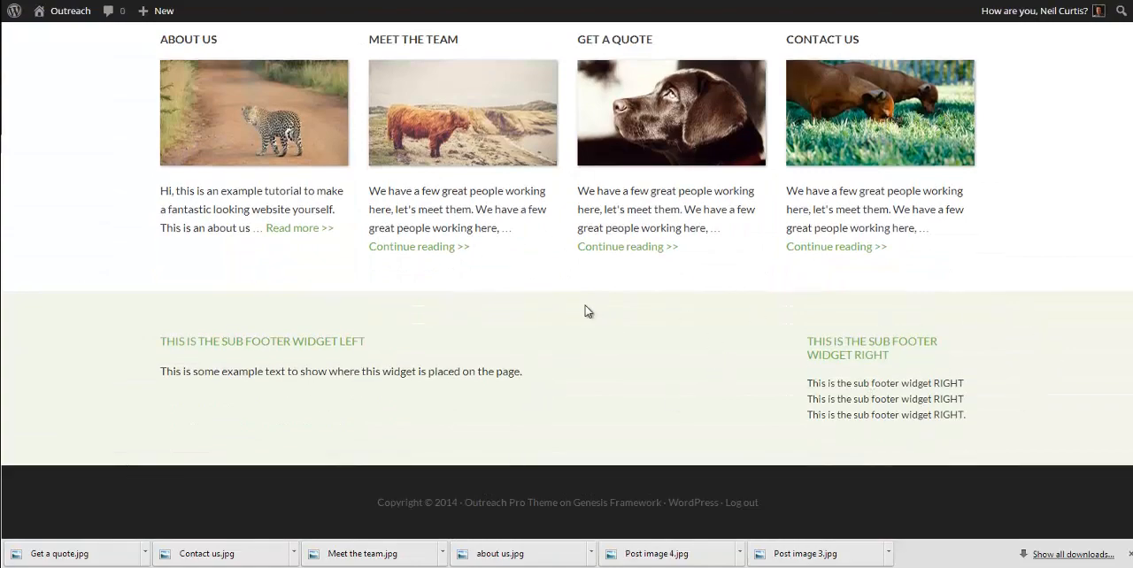
{"action": "scroll", "coordinate": [643, 354], "scroll_direction": "up", "scroll_amount": 2}
{"action": "scroll", "coordinate": [652, 347], "scroll_direction": "down", "scroll_amount": 2}
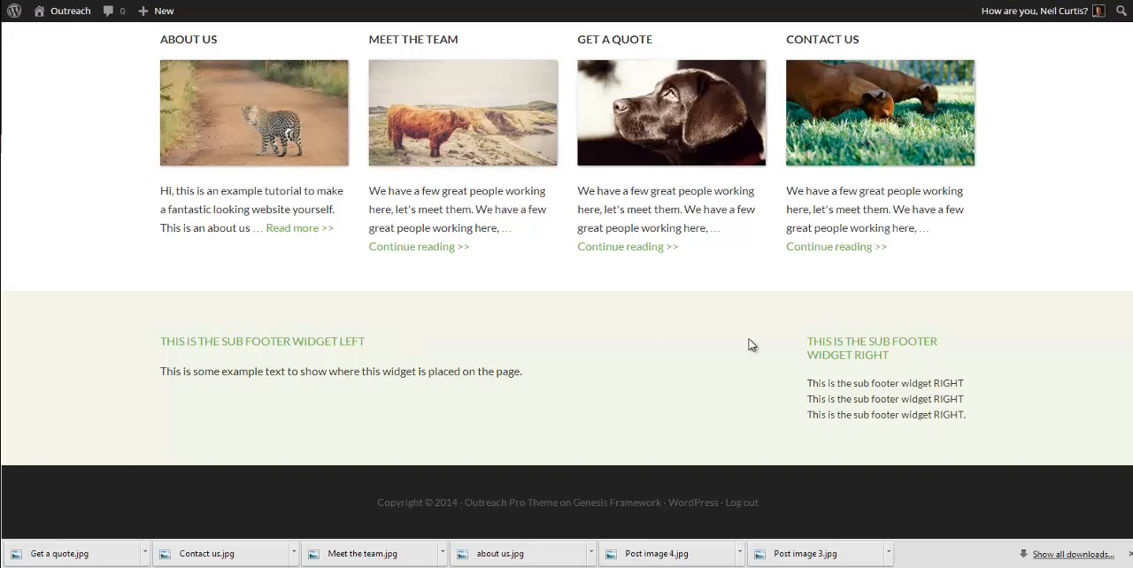
Step: Open the Get a Quote page and check whether the sub footer widgets also appear at its bottom
{"action": "left_click", "coordinate": [637, 131]}
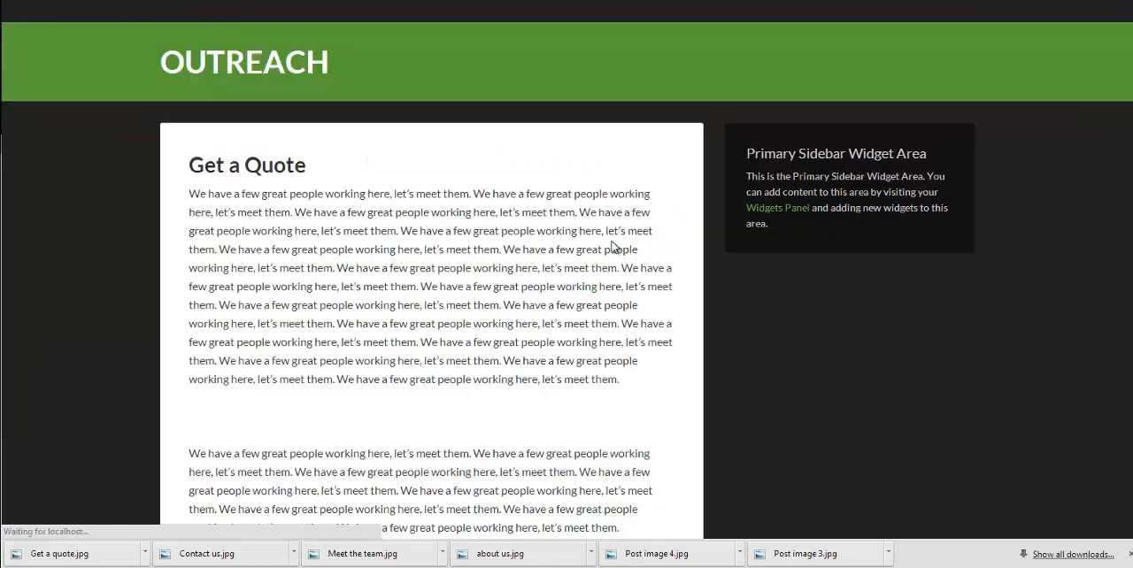
{"action": "scroll", "coordinate": [610, 261], "scroll_direction": "down", "scroll_amount": 6}
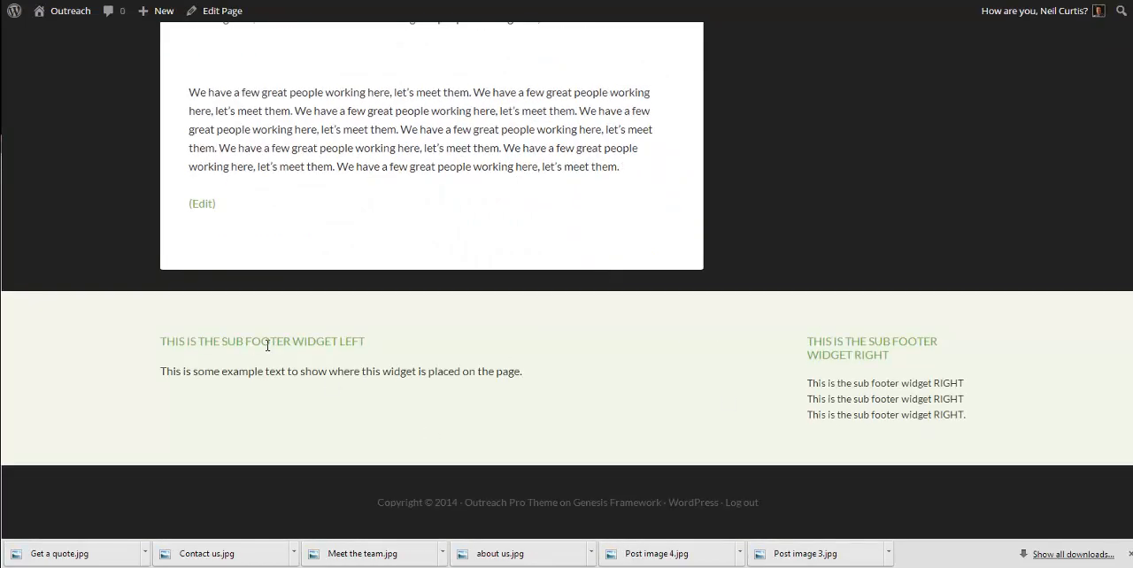
{"action": "scroll", "coordinate": [791, 419], "scroll_direction": "up", "scroll_amount": 8}
Step: Return to the home page and compare its bottom area with the demo site's sub footer and four footer widgets
{"action": "left_click", "coordinate": [197, 58]}
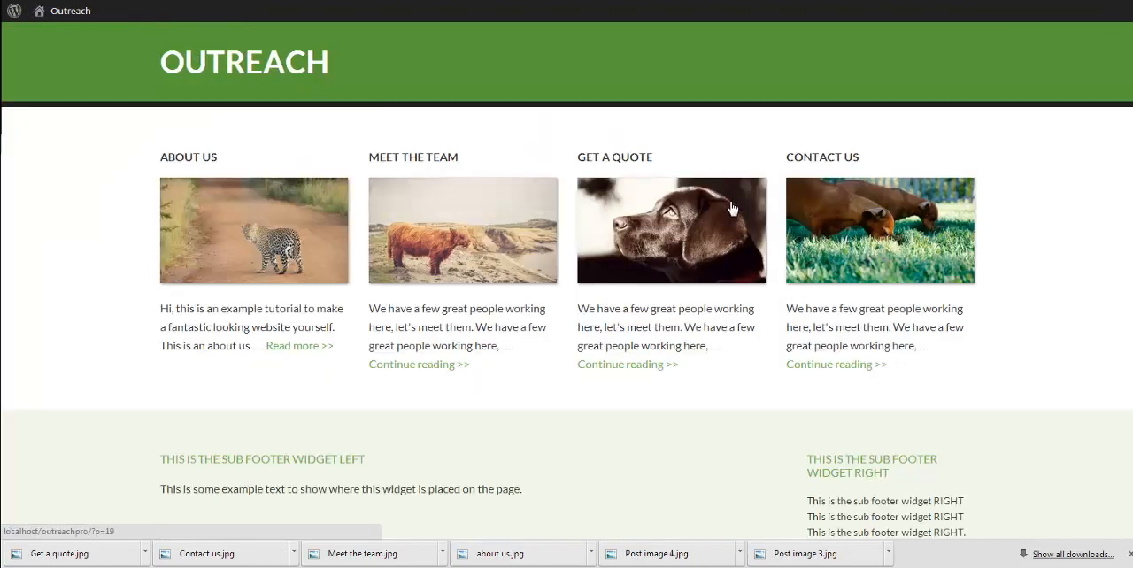
{"action": "scroll", "coordinate": [720, 197], "scroll_direction": "down", "scroll_amount": 1}
{"action": "scroll", "coordinate": [720, 196], "scroll_direction": "down", "scroll_amount": 1}
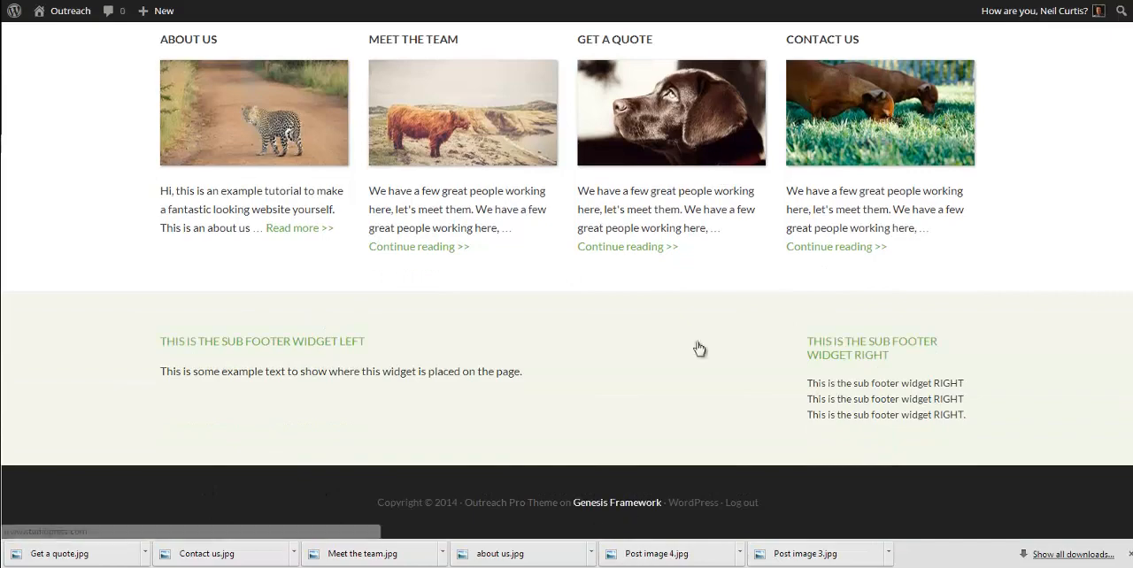
{"action": "key", "text": "ctrl+Tab"}
{"action": "scroll", "coordinate": [473, 287], "scroll_direction": "down", "scroll_amount": 2}
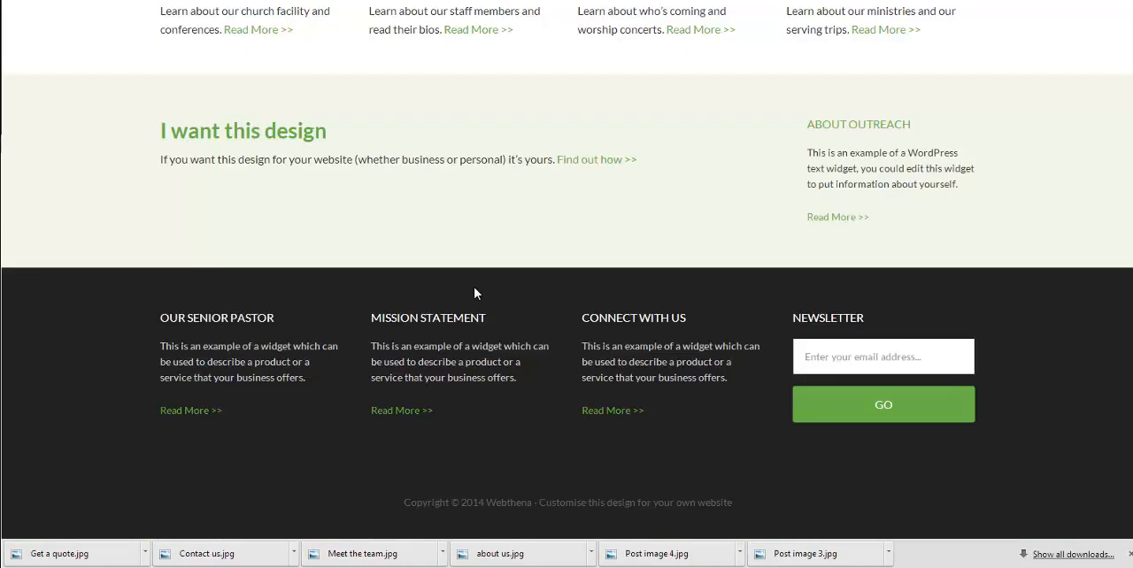
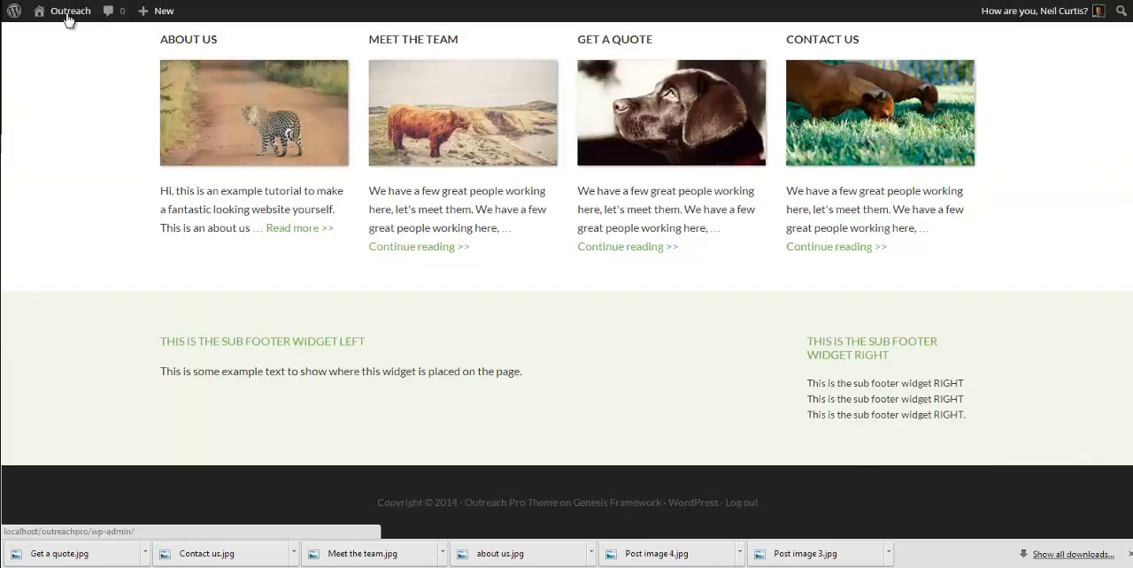
Step: Add a Genesis - Featured Page widget titled "About us" to the Footer 1 widget area
{"action": "mouse_move", "coordinate": [68, 18]}
{"action": "left_click", "coordinate": [57, 88]}
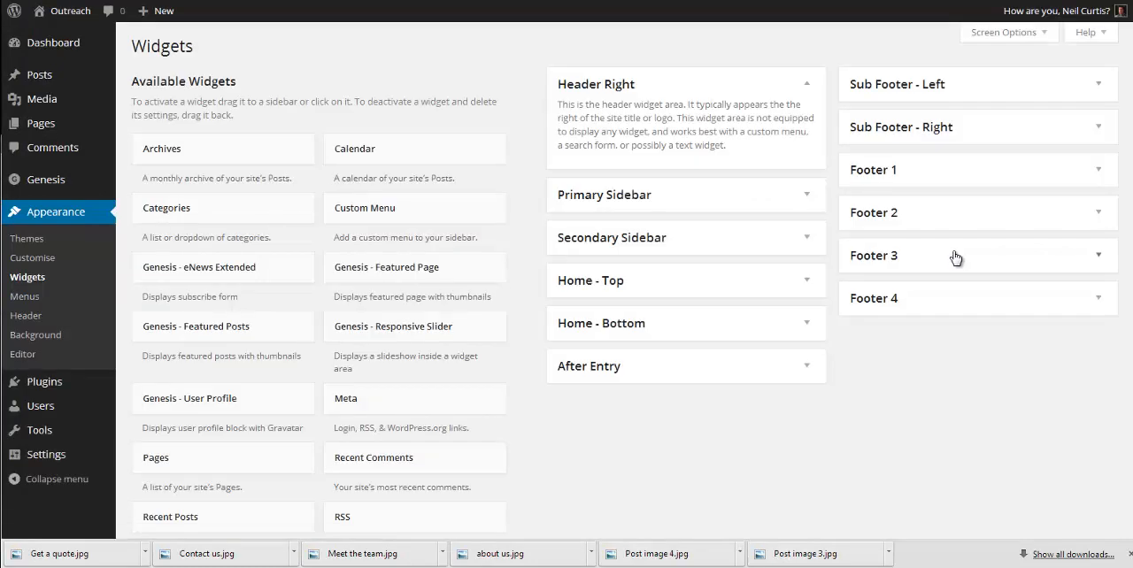
{"action": "left_click", "coordinate": [915, 174]}
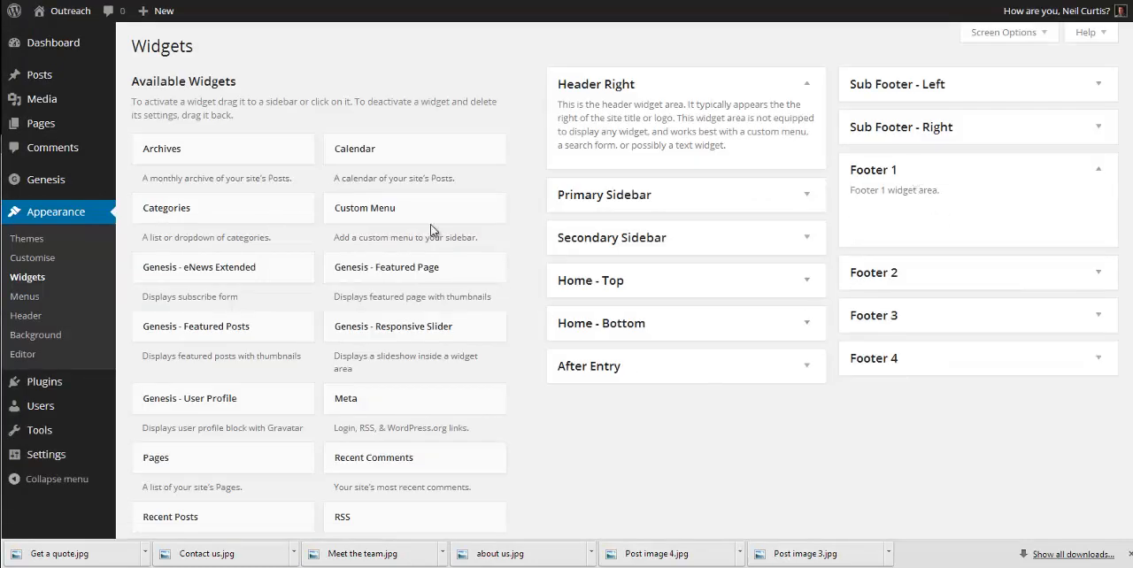
{"action": "left_click_drag", "start_coordinate": [361, 276], "coordinate": [885, 224]}
{"action": "left_click", "coordinate": [905, 275]}
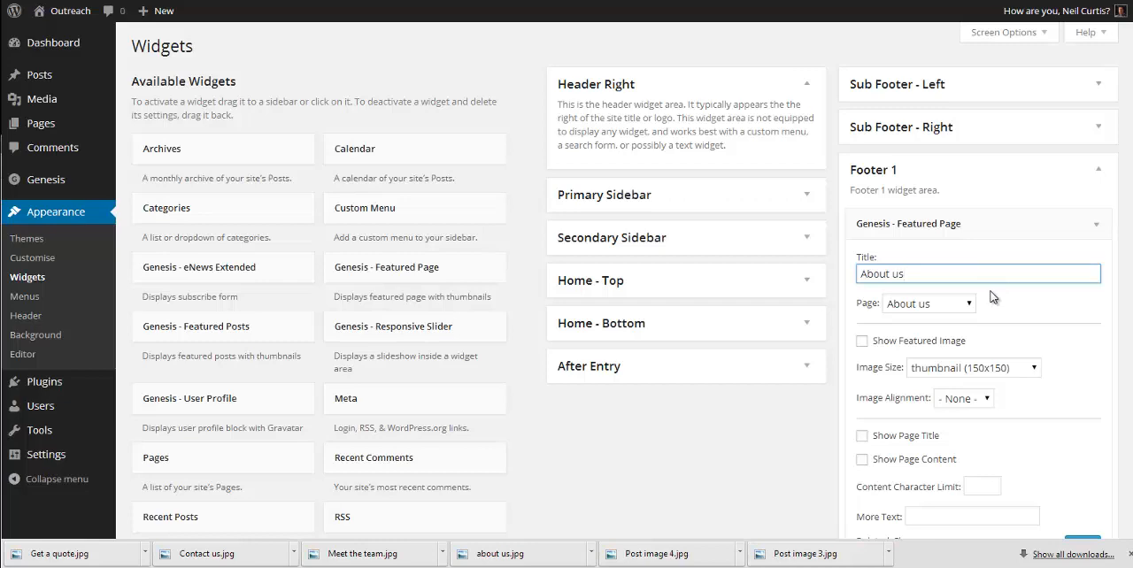
Step: Show page content in the Footer 1 widget with a 250-character limit and more text "Get more >>", and save it
{"action": "scroll", "coordinate": [1045, 259], "scroll_direction": "down", "scroll_amount": 3}
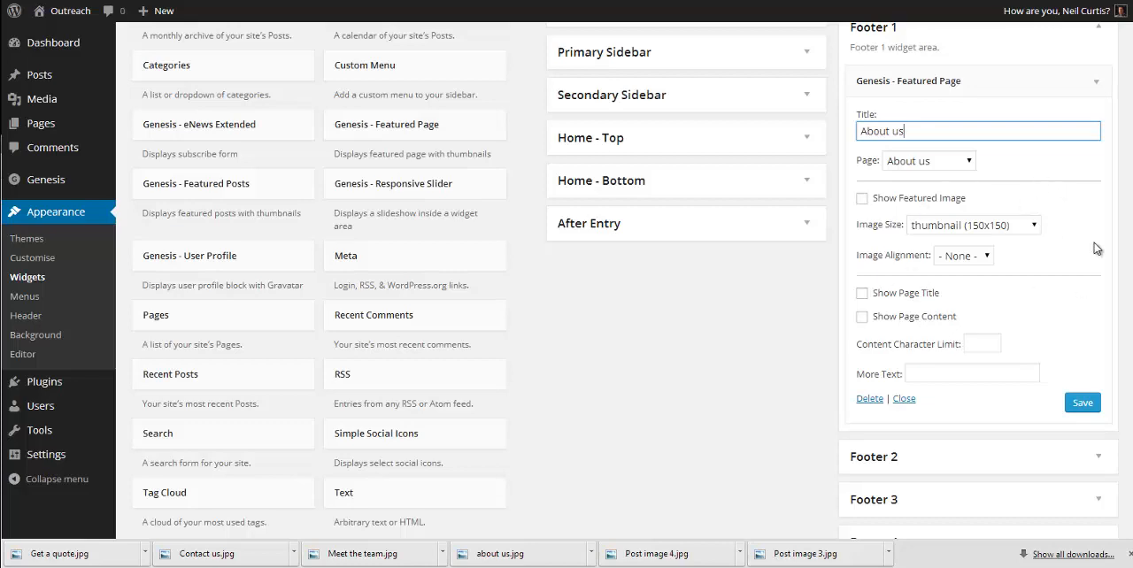
{"action": "left_click", "coordinate": [911, 318]}
{"action": "left_click", "coordinate": [983, 342]}
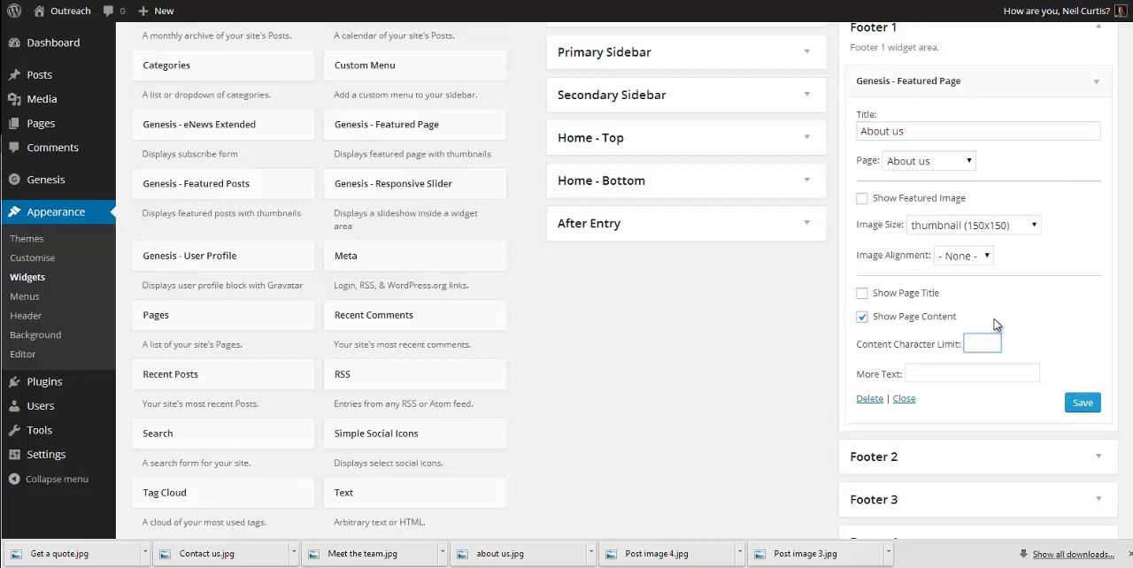
{"action": "type", "text": "250"}
{"action": "left_click", "coordinate": [971, 368]}
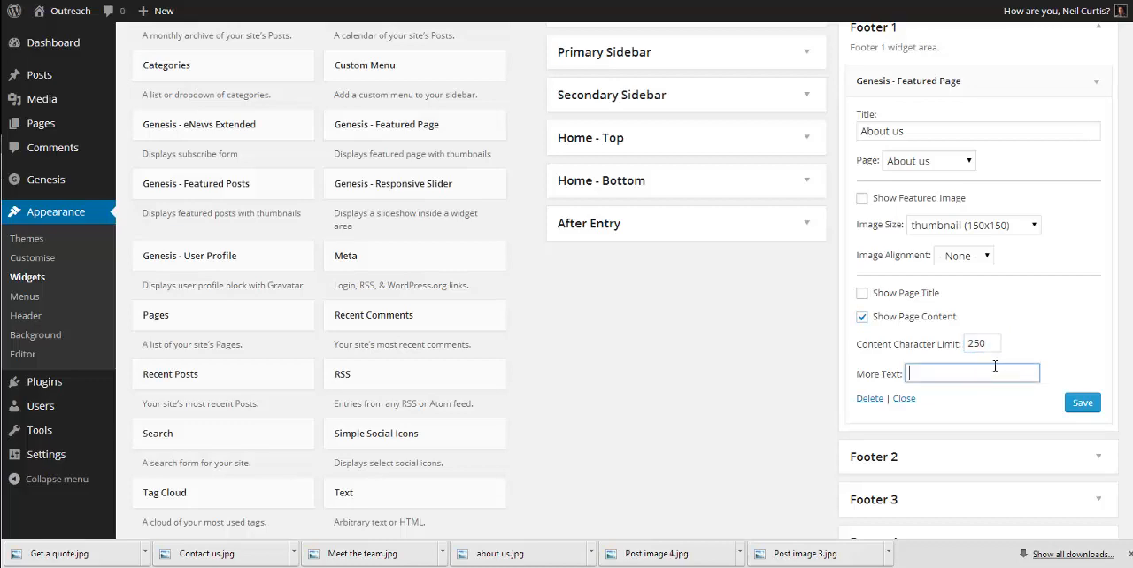
{"action": "type", "text": "Get more >>"}
{"action": "left_click", "coordinate": [1081, 403]}
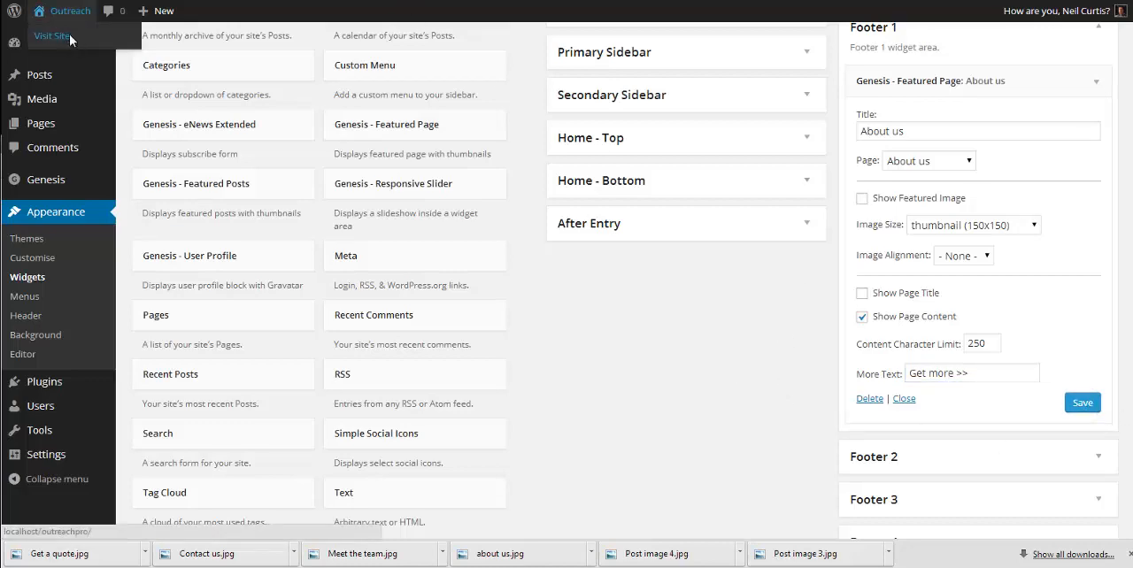
Step: Visit the live site and open the About us page through the new footer widget
{"action": "left_click", "coordinate": [69, 35]}
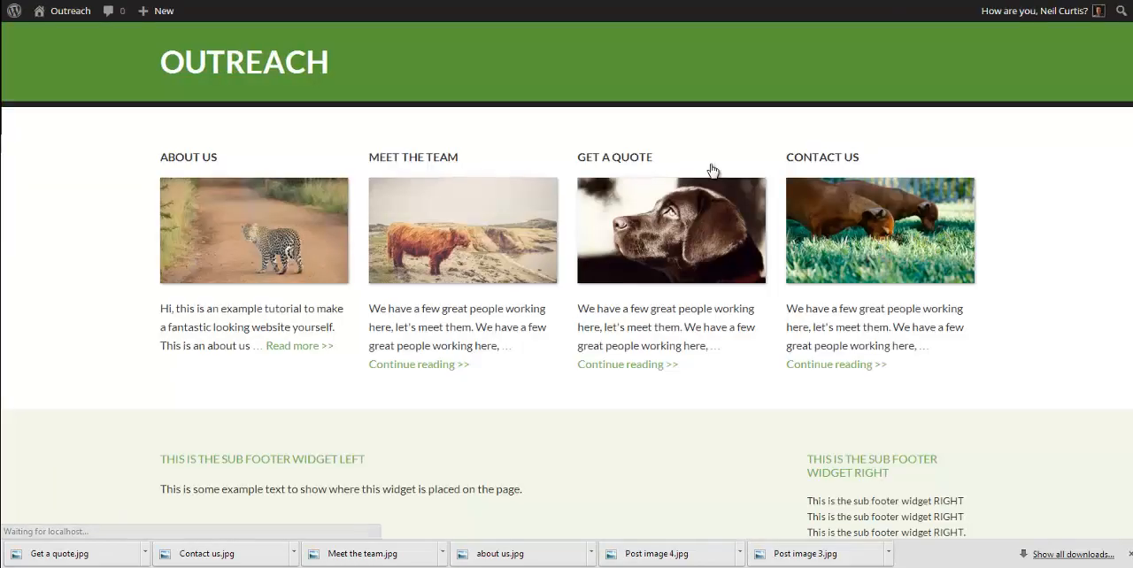
{"action": "scroll", "coordinate": [713, 170], "scroll_direction": "down", "scroll_amount": 2}
{"action": "scroll", "coordinate": [713, 170], "scroll_direction": "down", "scroll_amount": 8}
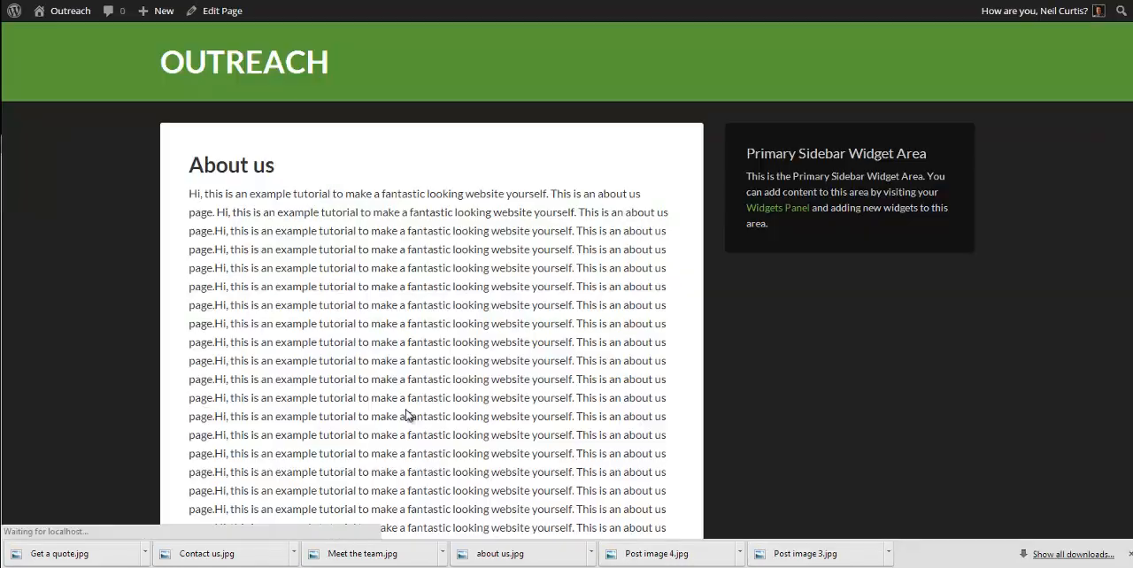
{"action": "scroll", "coordinate": [437, 379], "scroll_direction": "down", "scroll_amount": 6}
{"action": "scroll", "coordinate": [440, 383], "scroll_direction": "up", "scroll_amount": 6}
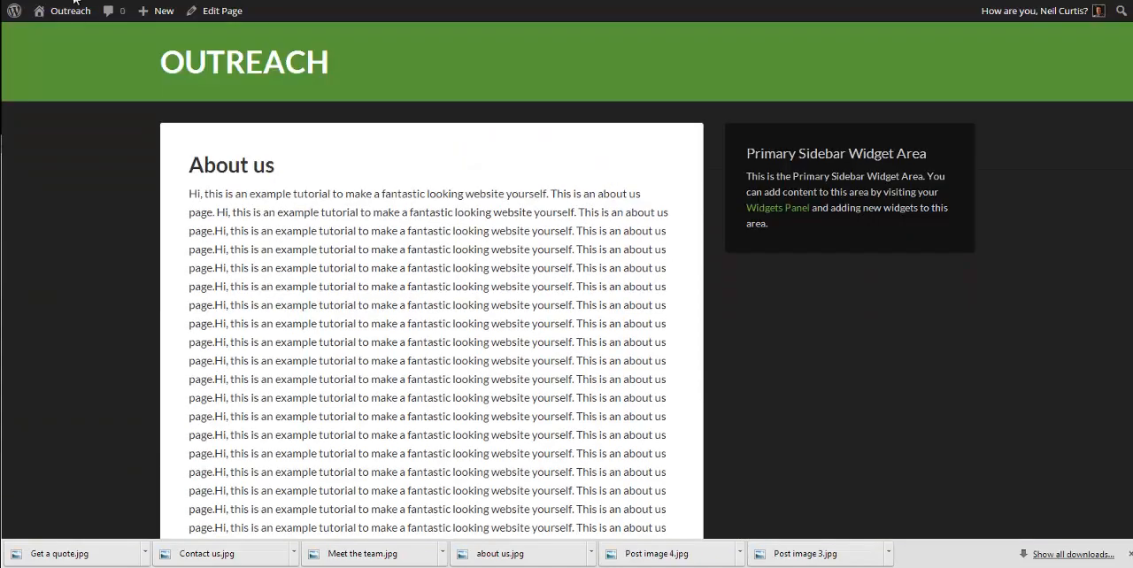
Step: Return to the live home page and examine the Footer 1 widget beneath the sub footer, closing the browser's downloads bar
{"action": "key", "text": "alt+Left"}
{"action": "scroll", "coordinate": [529, 362], "scroll_direction": "up", "scroll_amount": 3}
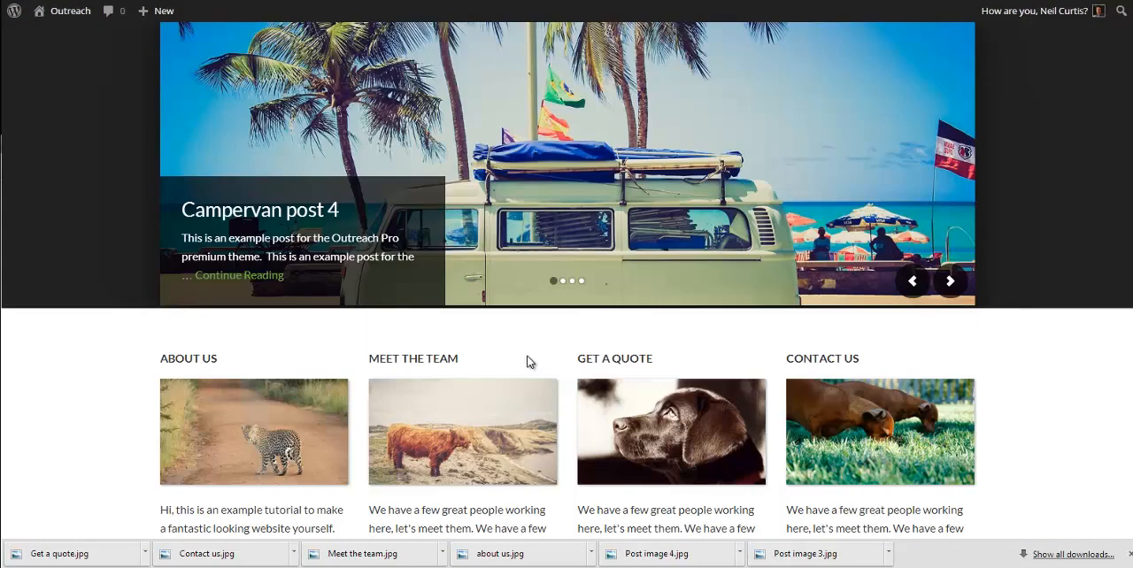
{"action": "scroll", "coordinate": [529, 362], "scroll_direction": "down", "scroll_amount": 3}
{"action": "scroll", "coordinate": [528, 362], "scroll_direction": "down", "scroll_amount": 4}
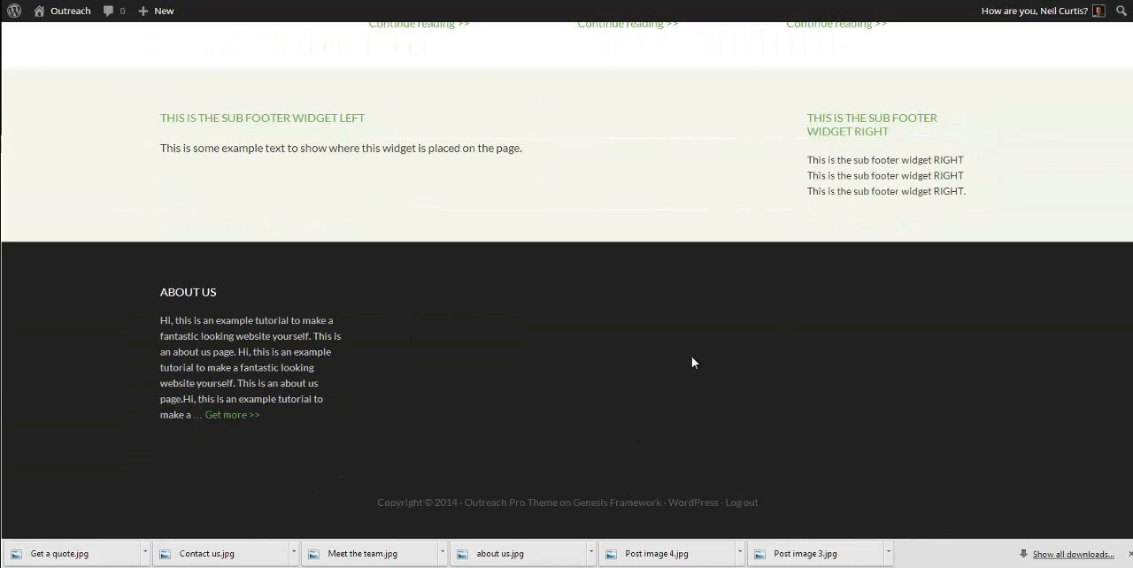
{"action": "left_click", "coordinate": [1127, 554]}
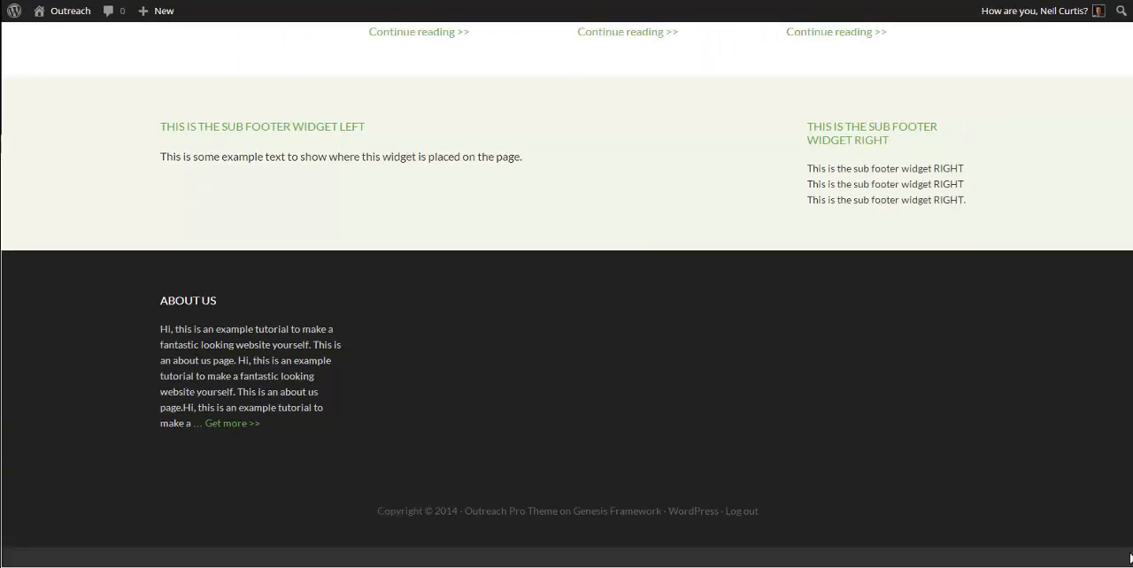
Step: Return to the widgets settings and add a Genesis - Featured Page widget to the Footer 2 area
{"action": "mouse_move", "coordinate": [88, 12]}
{"action": "scroll", "coordinate": [541, 233], "scroll_direction": "up", "scroll_amount": 7}
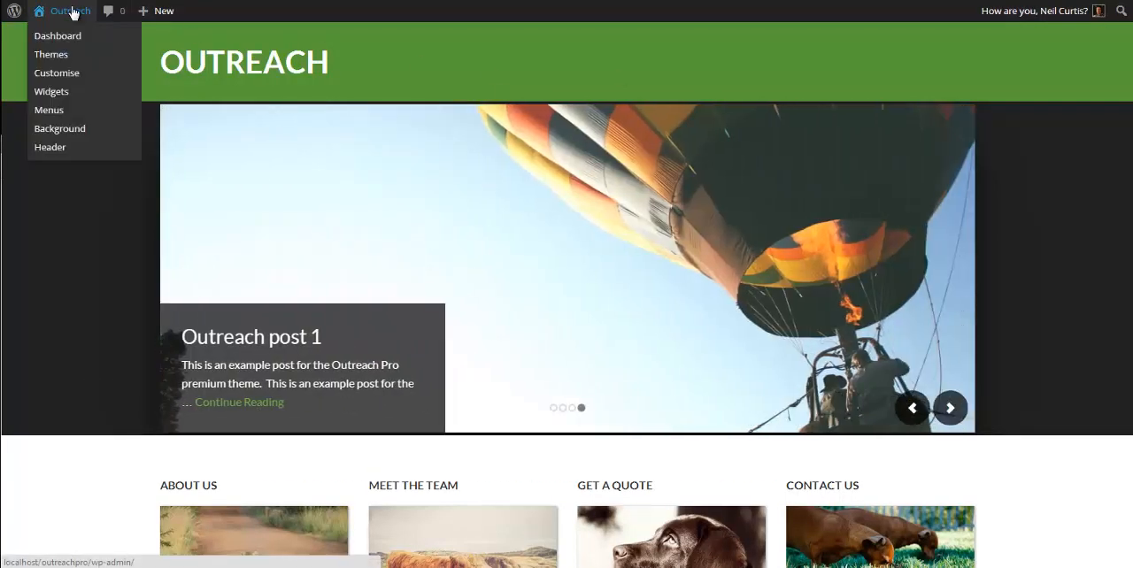
{"action": "left_click", "coordinate": [53, 92]}
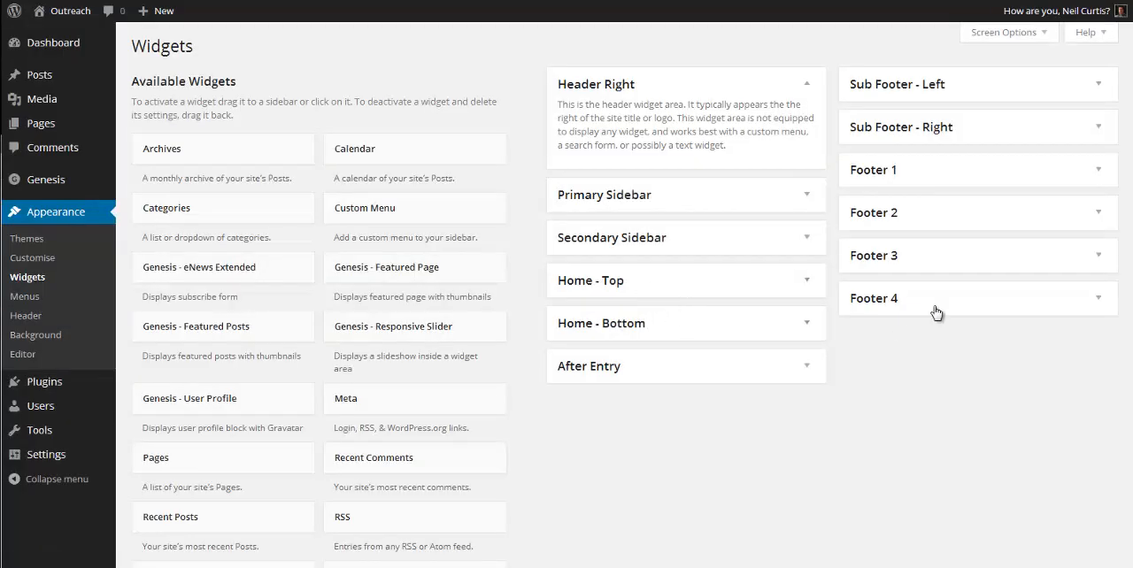
{"action": "left_click", "coordinate": [954, 223]}
{"action": "left_click_drag", "start_coordinate": [328, 280], "coordinate": [891, 248]}
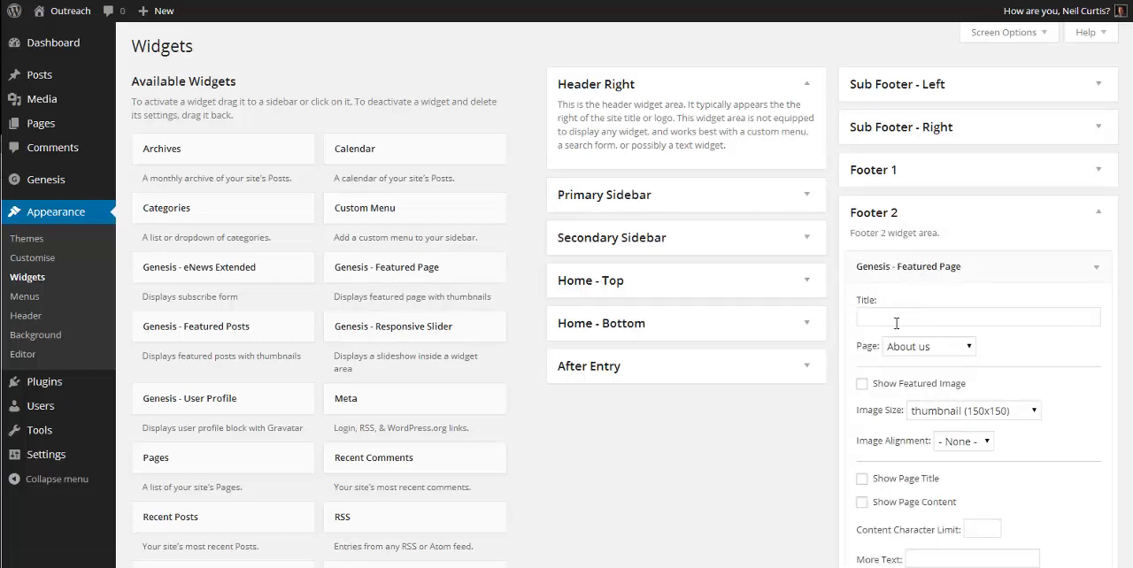
Step: Select Meet the Team as the page featured in the Footer 2 widget
{"action": "left_click", "coordinate": [912, 350]}
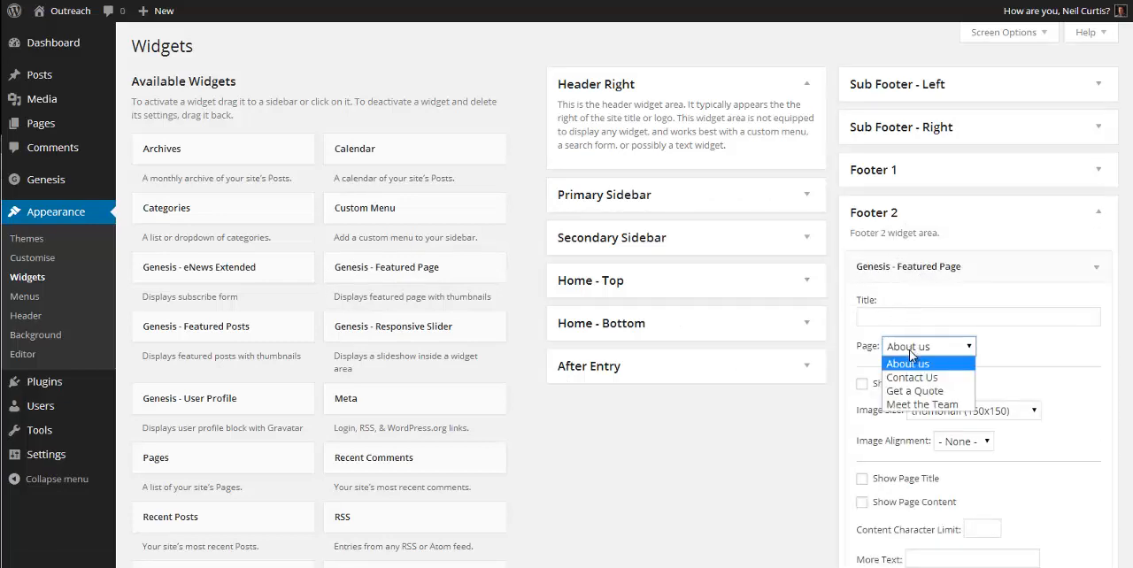
{"action": "left_click", "coordinate": [926, 404]}
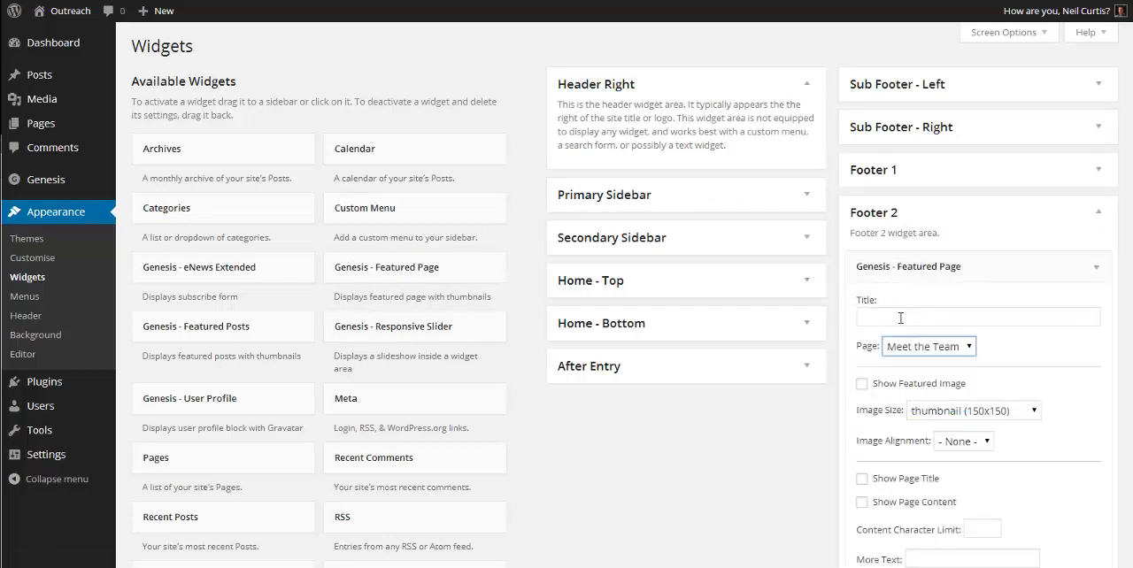
{"action": "left_click", "coordinate": [900, 318]}
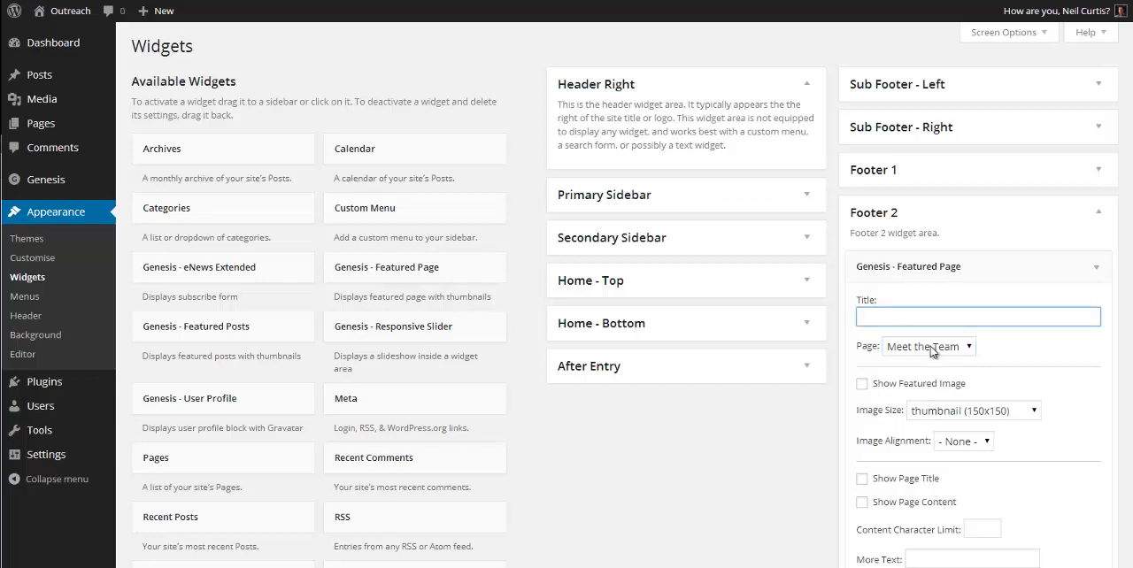
Step: Set the Footer 2 widget's page to Get a Quote and its title to "Get a quote"
{"action": "left_click", "coordinate": [932, 349]}
{"action": "left_click", "coordinate": [923, 405]}
{"action": "left_click", "coordinate": [916, 375]}
{"action": "left_click", "coordinate": [903, 320]}
{"action": "scroll", "coordinate": [912, 358], "scroll_direction": "down", "scroll_amount": 3}
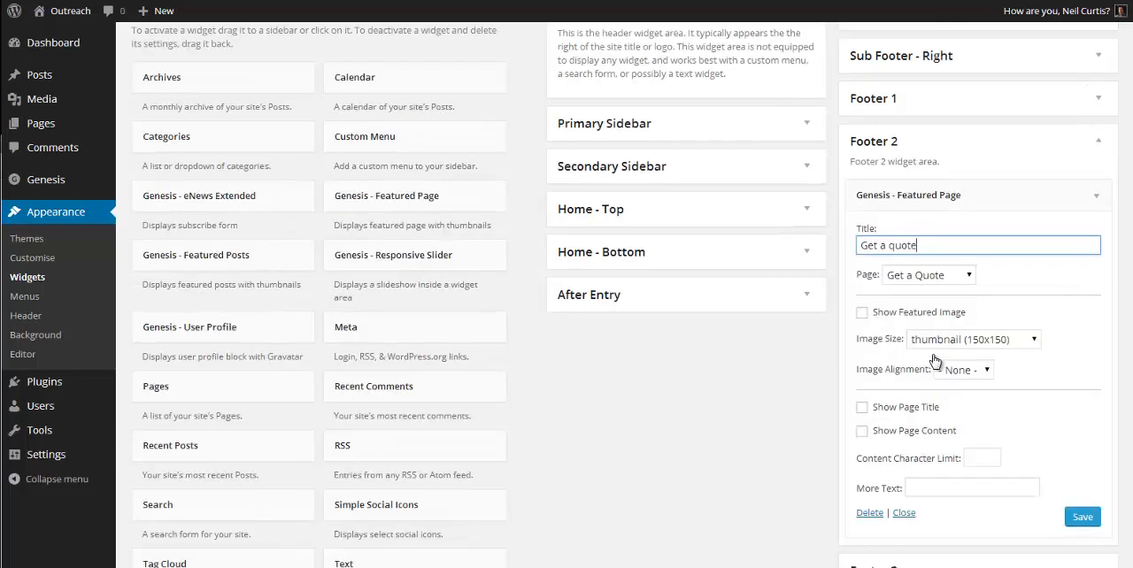
Step: Show page content in the Footer 2 widget with a 250-character limit and more text "Get more >>", then save and collapse it
{"action": "left_click", "coordinate": [912, 363]}
{"action": "left_click", "coordinate": [981, 387]}
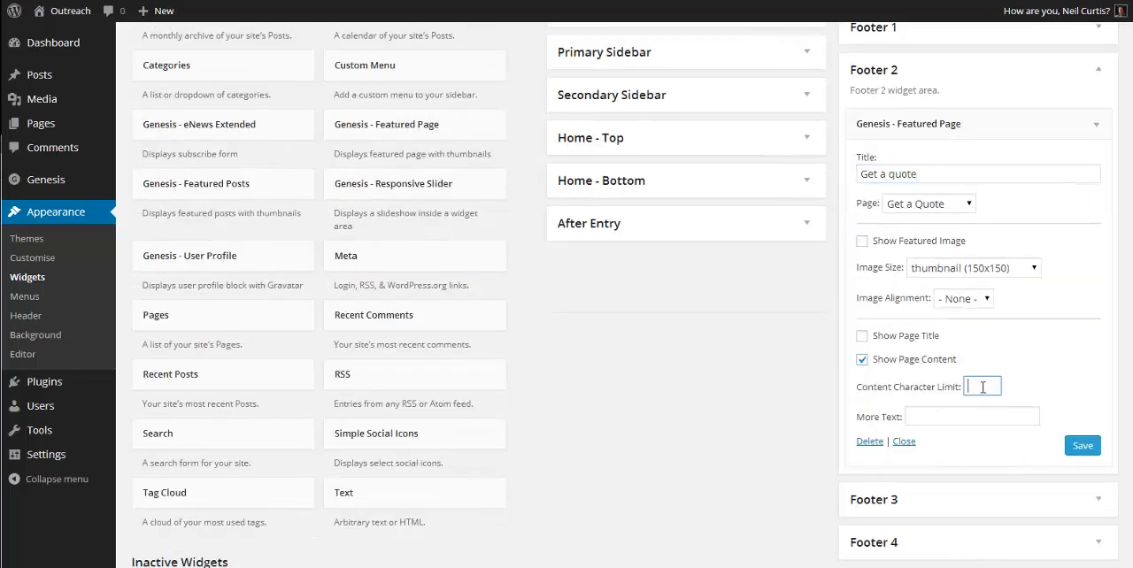
{"action": "type", "text": "250"}
{"action": "left_click", "coordinate": [956, 416]}
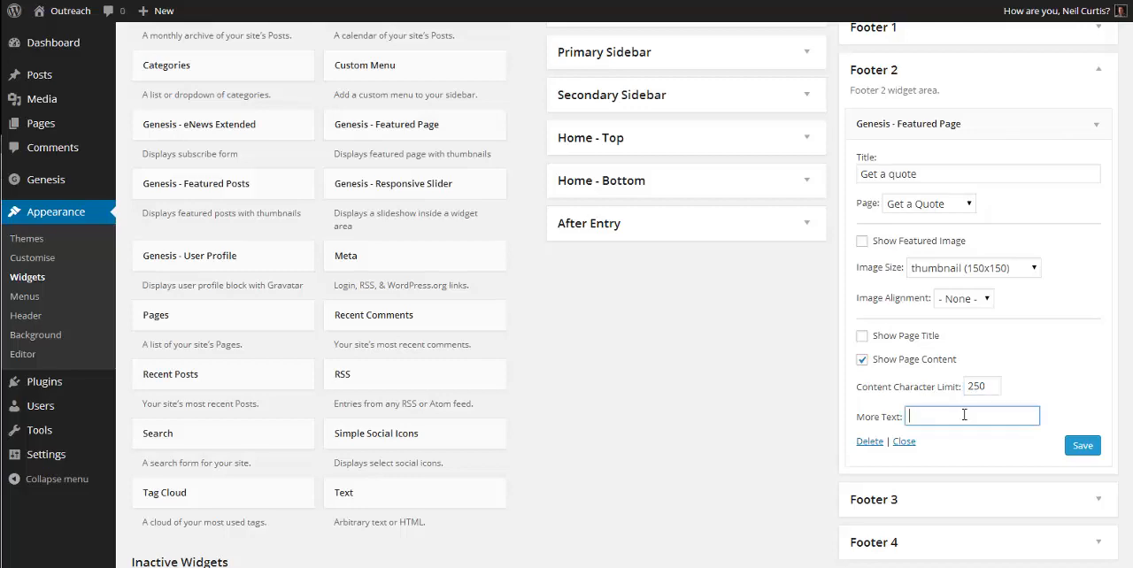
{"action": "type", "text": "Get more >>"}
{"action": "left_click", "coordinate": [1083, 445]}
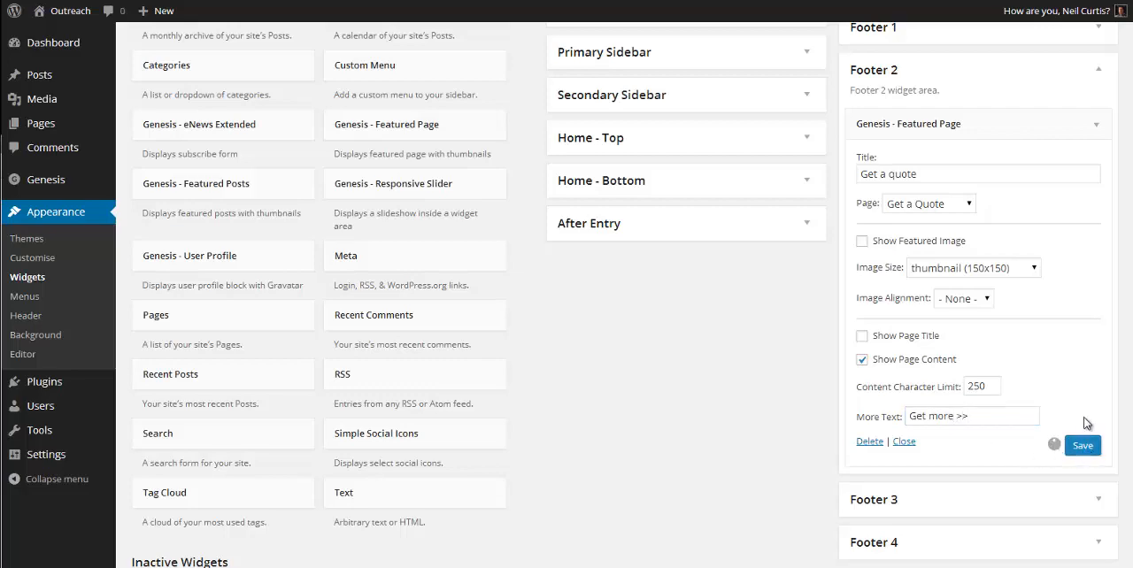
{"action": "left_click", "coordinate": [1097, 127]}
Step: Add a Genesis - Featured Page widget to Footer 3, titled "Contact us" and featuring the Contact Us page
{"action": "left_click", "coordinate": [1024, 177]}
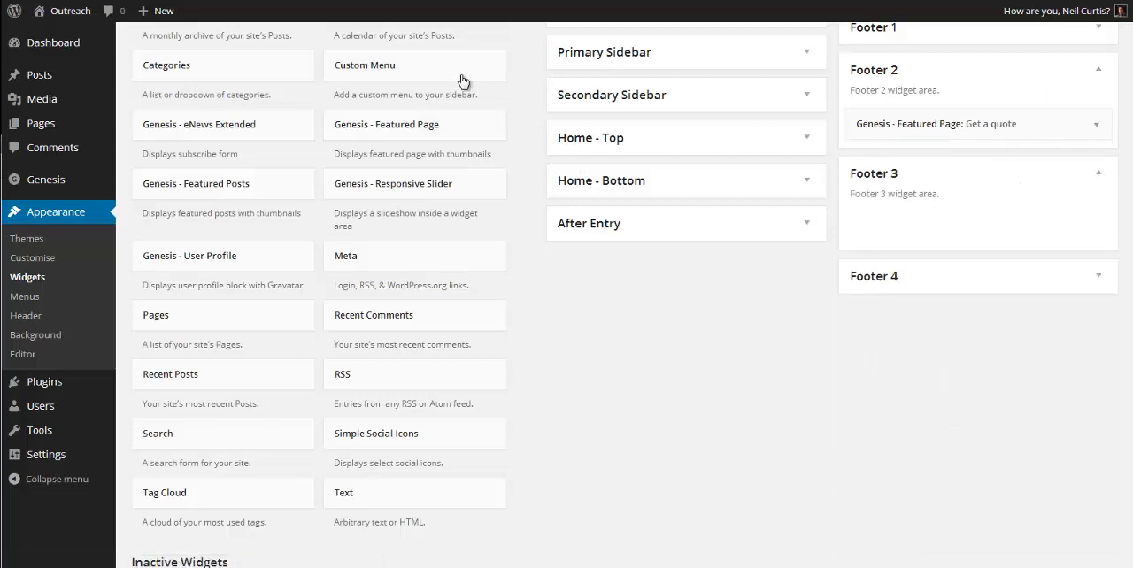
{"action": "left_click_drag", "start_coordinate": [401, 127], "coordinate": [890, 223]}
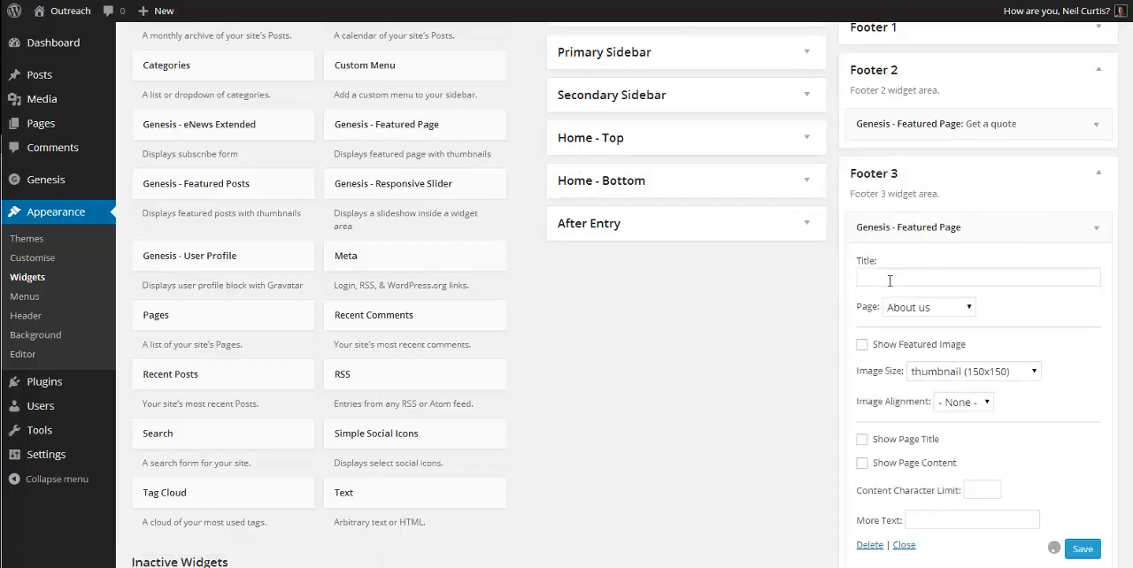
{"action": "left_click", "coordinate": [892, 281]}
{"action": "type", "text": "Contact us"}
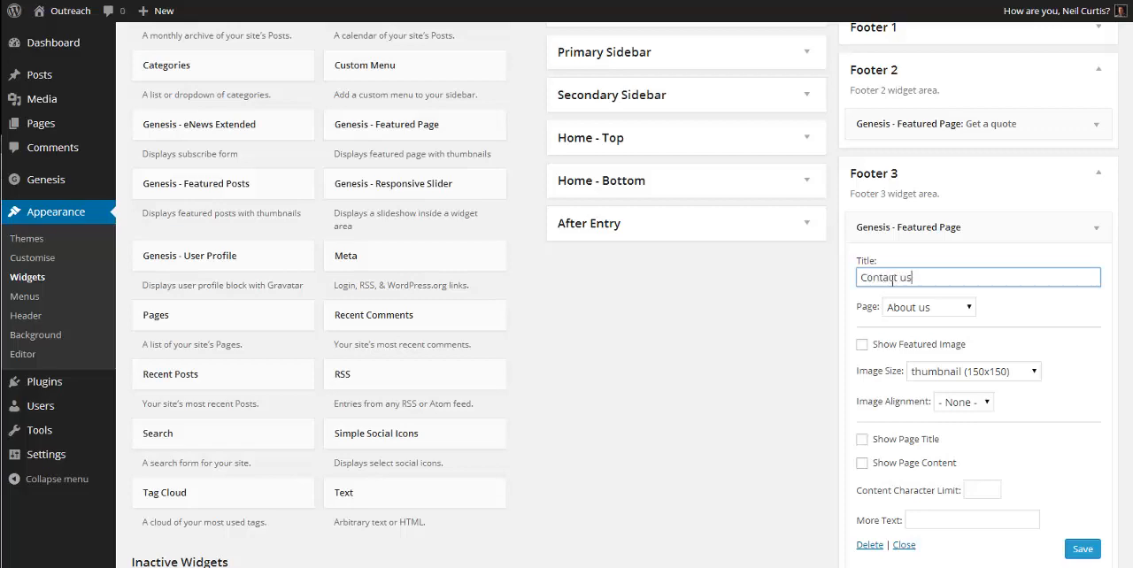
{"action": "left_click", "coordinate": [954, 308]}
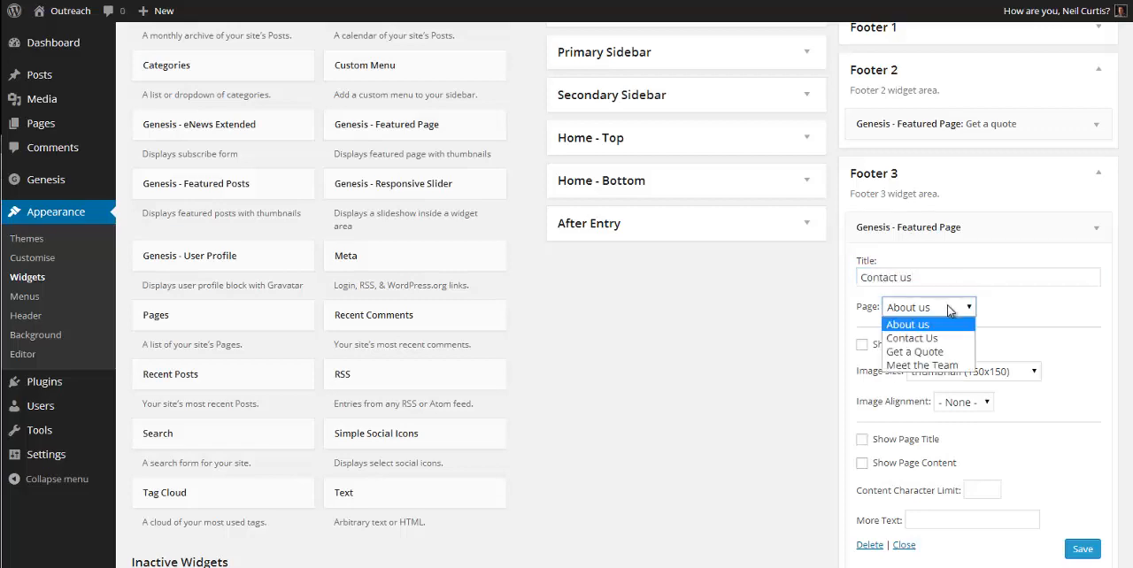
{"action": "left_click", "coordinate": [916, 338]}
Step: Show page content in the Footer 3 widget with a 250-character limit and more text "Get more >>", save it and collapse Footer 3
{"action": "scroll", "coordinate": [994, 399], "scroll_direction": "down", "scroll_amount": 1}
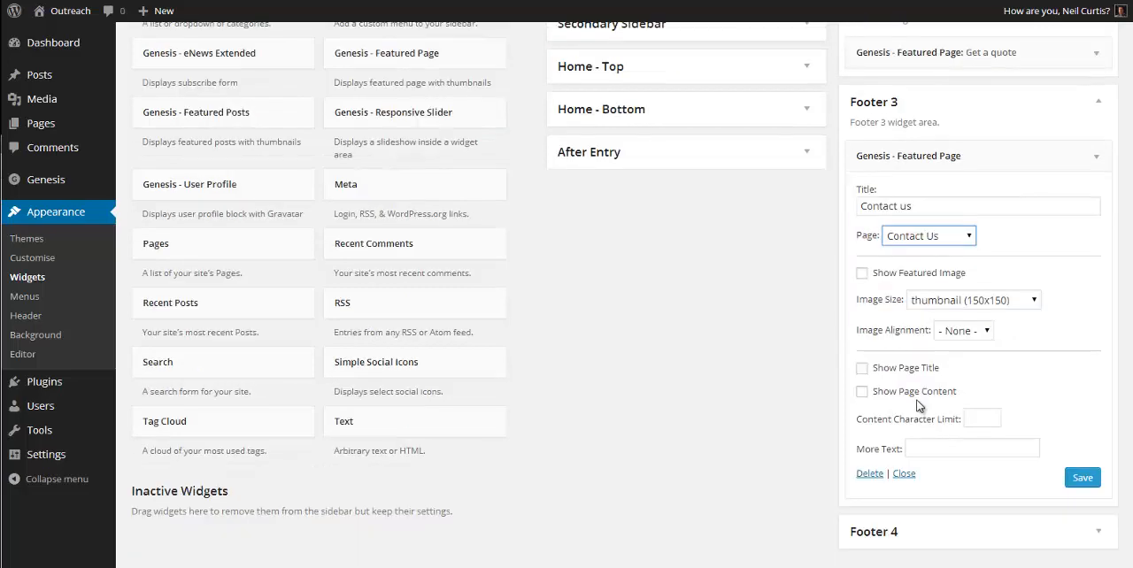
{"action": "left_click", "coordinate": [862, 391]}
{"action": "left_click", "coordinate": [982, 418]}
{"action": "type", "text": "250"}
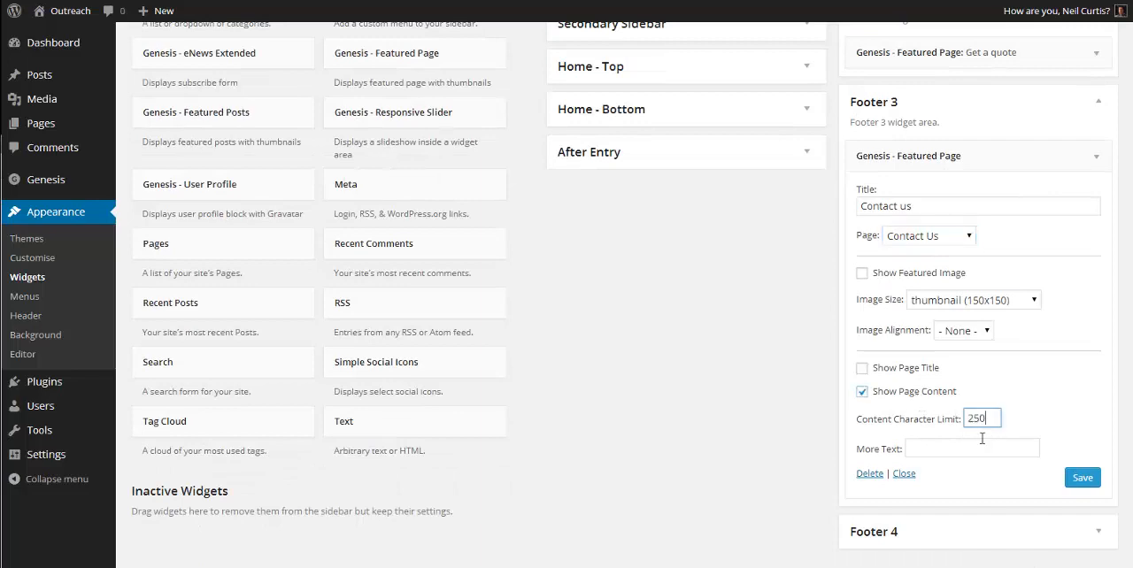
{"action": "left_click", "coordinate": [977, 448]}
{"action": "type", "text": "Get more"}
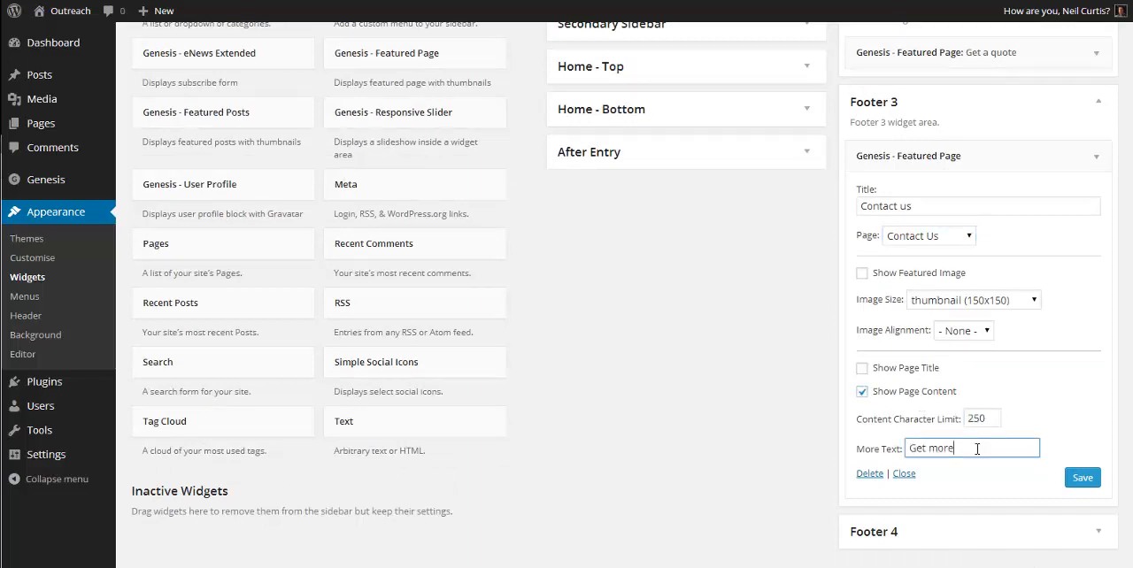
{"action": "type", "text": " >>"}
{"action": "left_click", "coordinate": [1081, 478]}
{"action": "left_click", "coordinate": [1100, 106]}
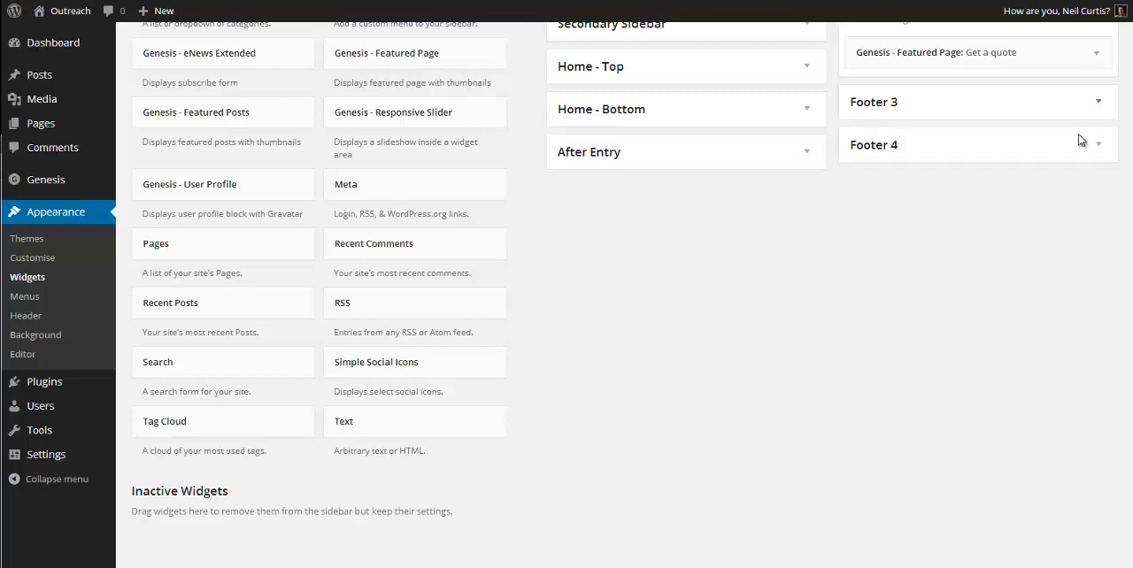
Step: Add a Genesis - eNews Extended widget titled "Get our emails" to the Footer 4 area
{"action": "left_click", "coordinate": [1070, 147]}
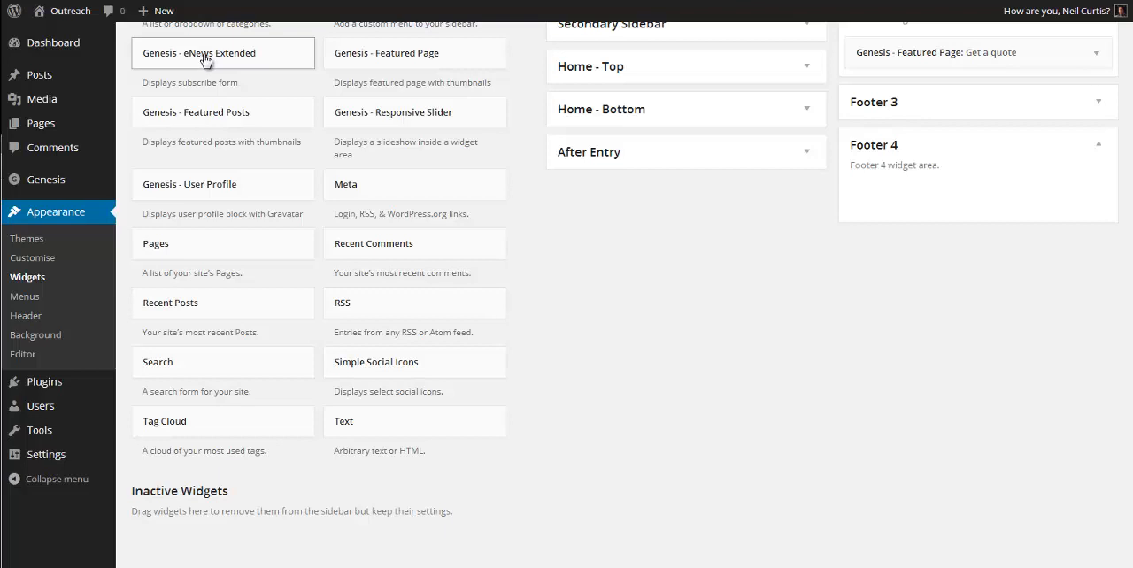
{"action": "left_click_drag", "start_coordinate": [185, 56], "coordinate": [916, 202]}
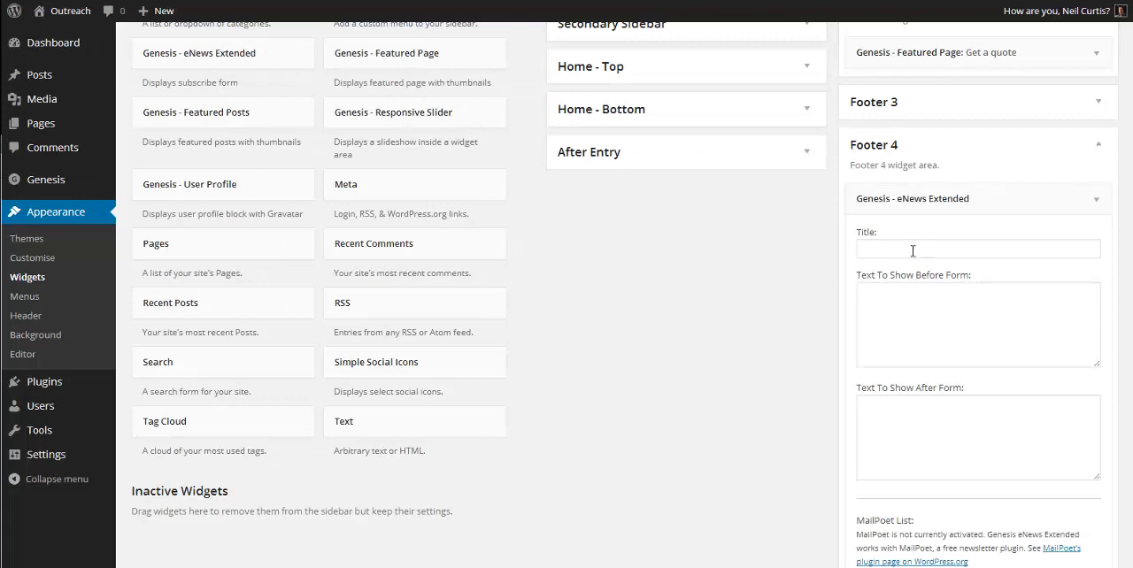
{"action": "left_click", "coordinate": [912, 251]}
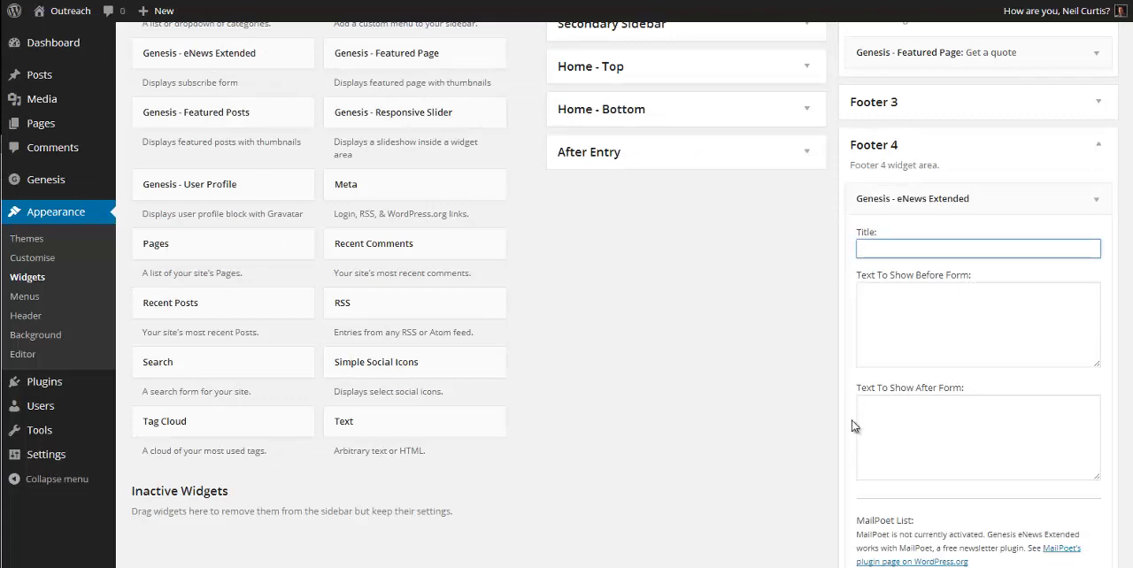
{"action": "type", "text": "Get our emails"}
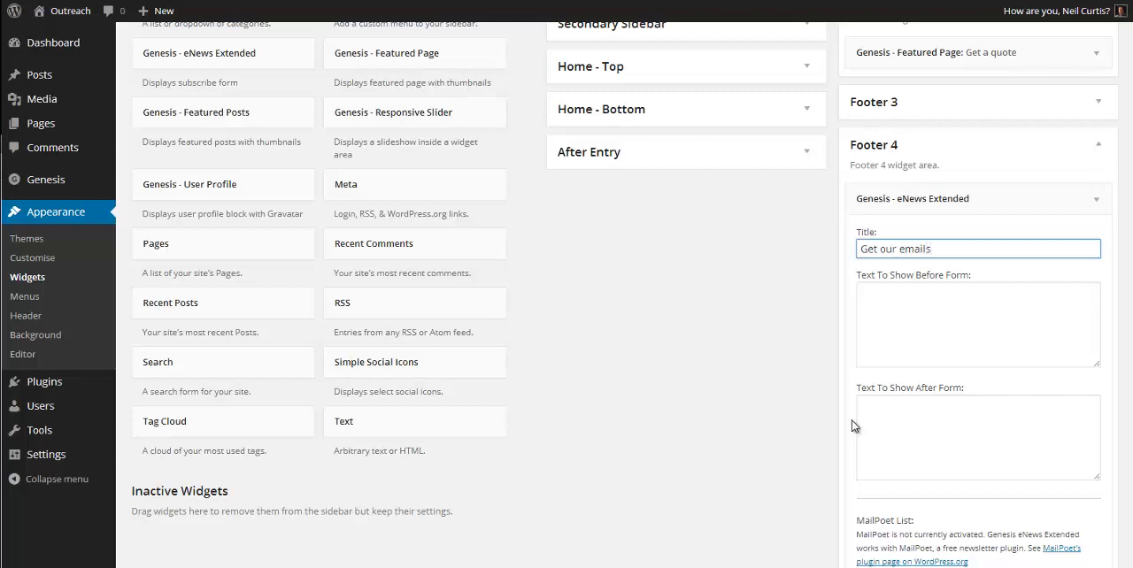
Step: Set the form action of the Footer 4 eNews Extended widget to "email code here..."
{"action": "left_click", "coordinate": [908, 305]}
{"action": "scroll", "coordinate": [911, 298], "scroll_direction": "down", "scroll_amount": 3}
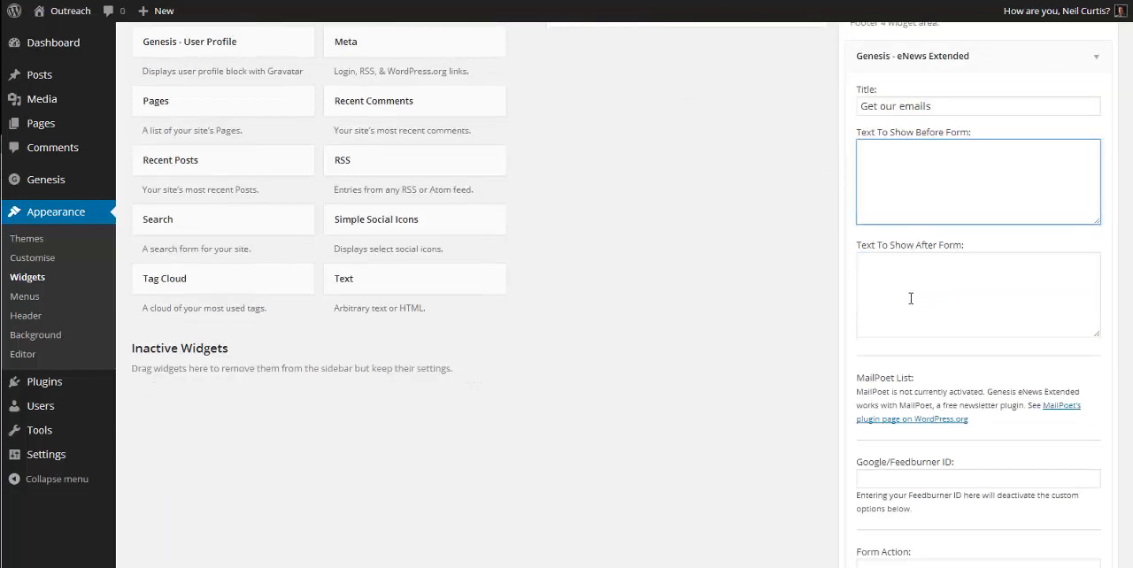
{"action": "left_click", "coordinate": [911, 299]}
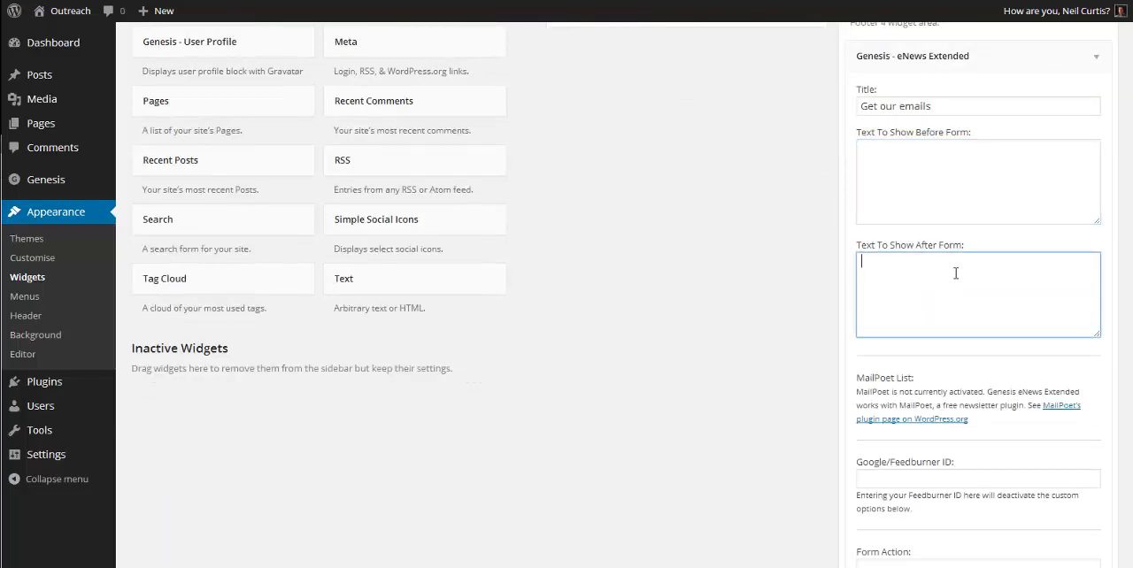
{"action": "scroll", "coordinate": [933, 196], "scroll_direction": "down", "scroll_amount": 7}
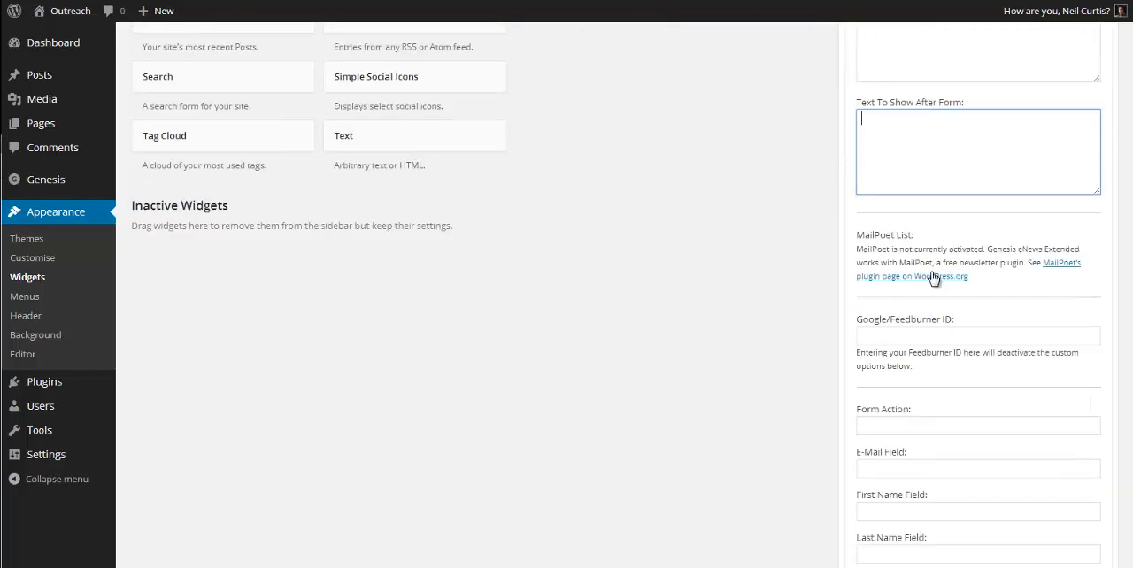
{"action": "scroll", "coordinate": [924, 252], "scroll_direction": "down", "scroll_amount": 4}
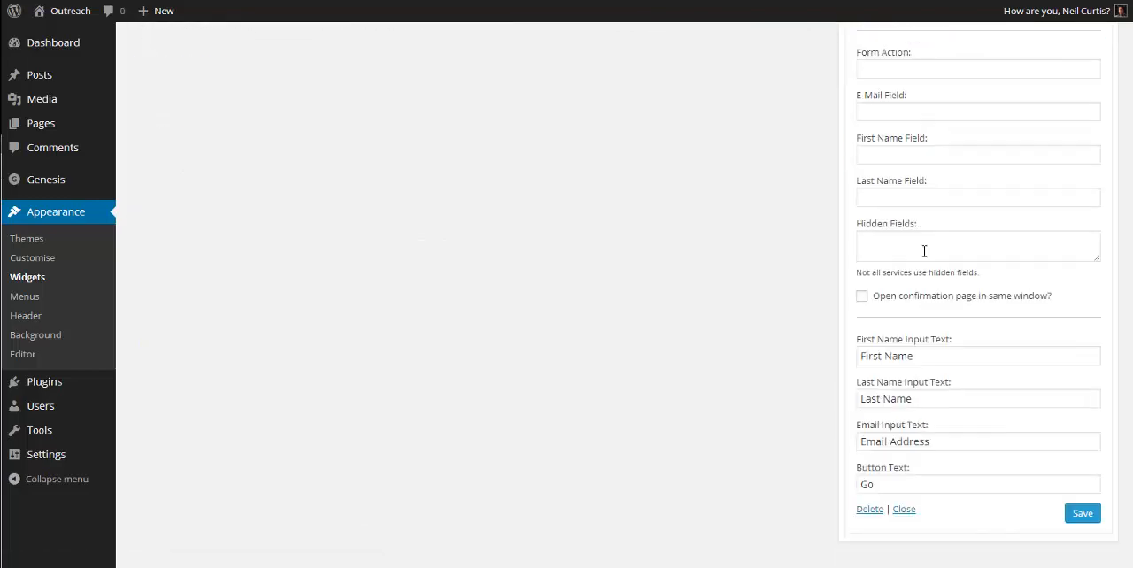
{"action": "scroll", "coordinate": [924, 251], "scroll_direction": "up", "scroll_amount": 2}
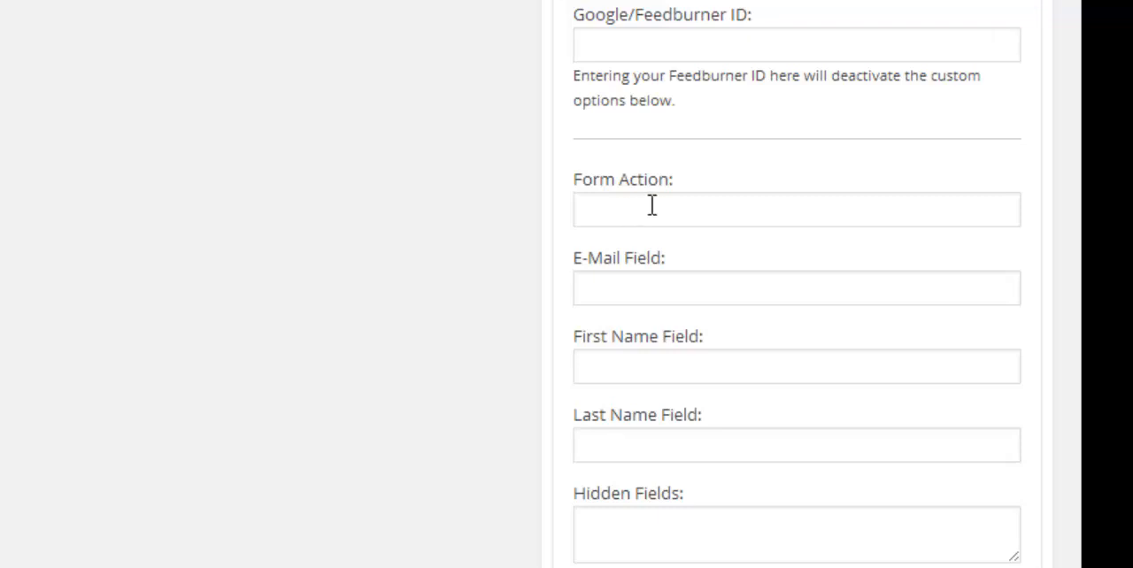
{"action": "left_click", "coordinate": [590, 207]}
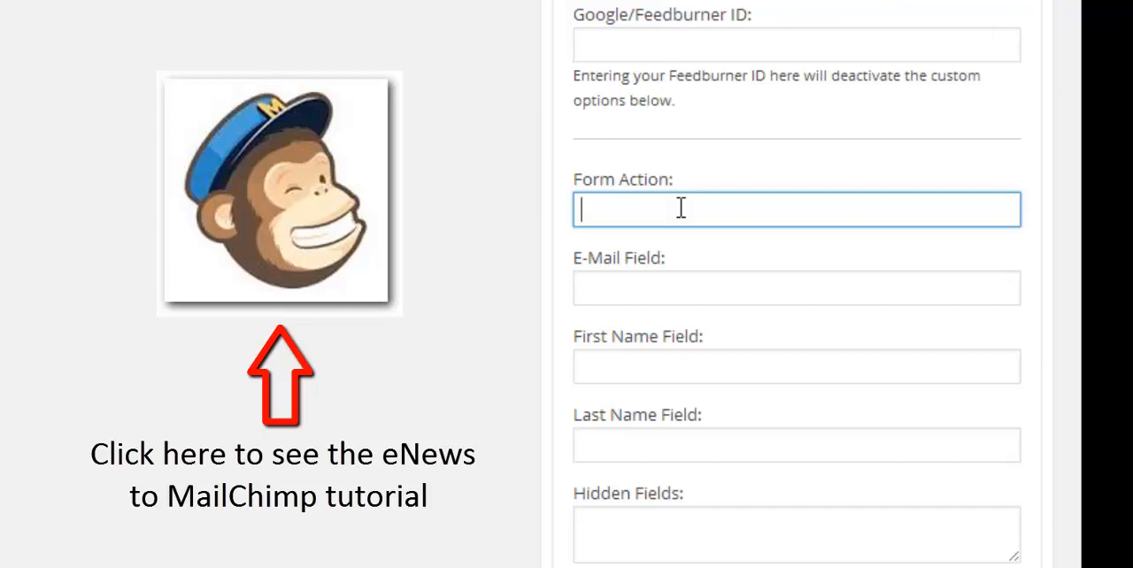
{"action": "type", "text": "email code here."}
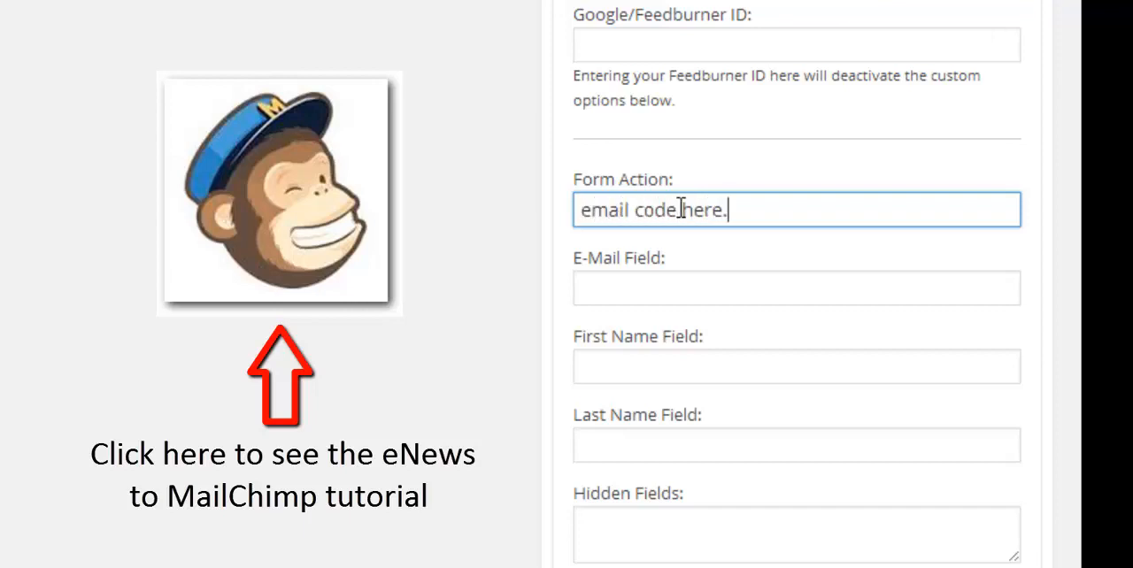
{"action": "type", "text": ".."}
Step: Set the eNews Extended widget's e-mail field to "EMAIL", leaving the first and last name fields empty
{"action": "left_click", "coordinate": [638, 289]}
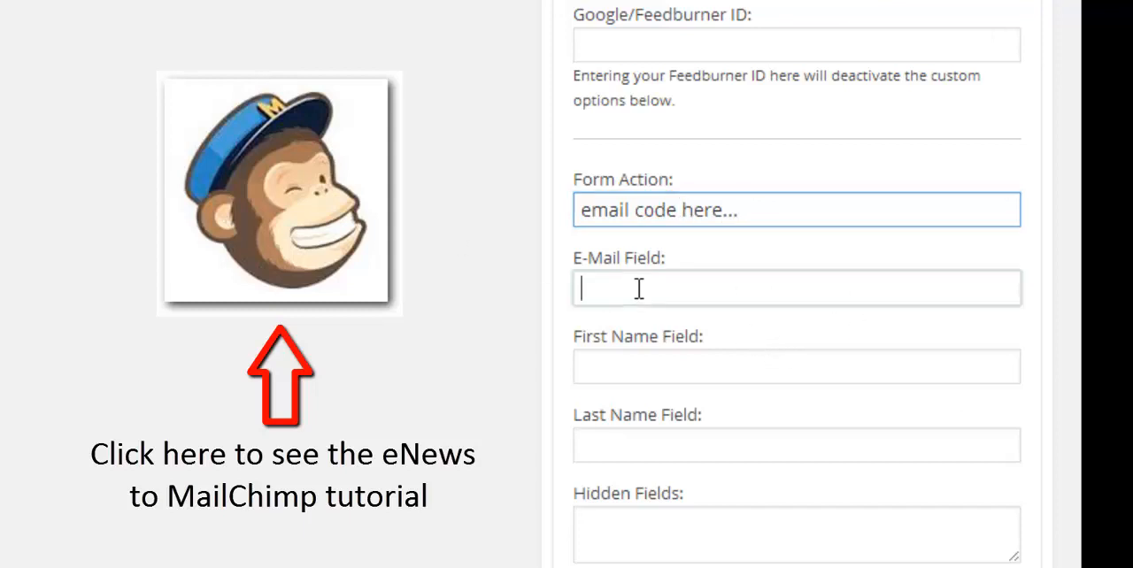
{"action": "left_click", "coordinate": [629, 368]}
{"action": "left_click", "coordinate": [629, 444]}
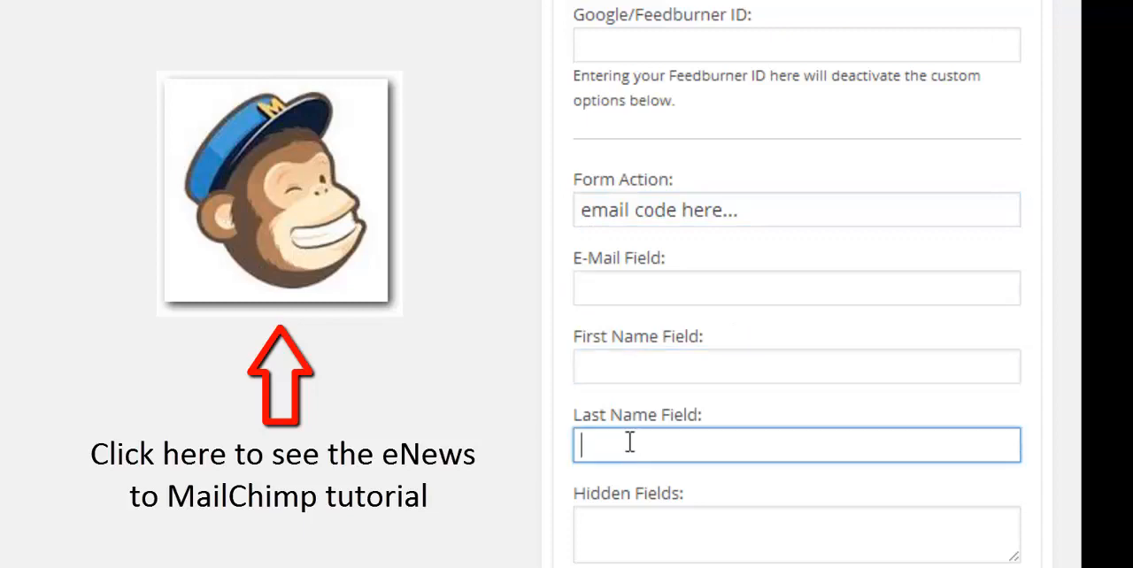
{"action": "left_click", "coordinate": [623, 370]}
{"action": "left_click", "coordinate": [624, 287]}
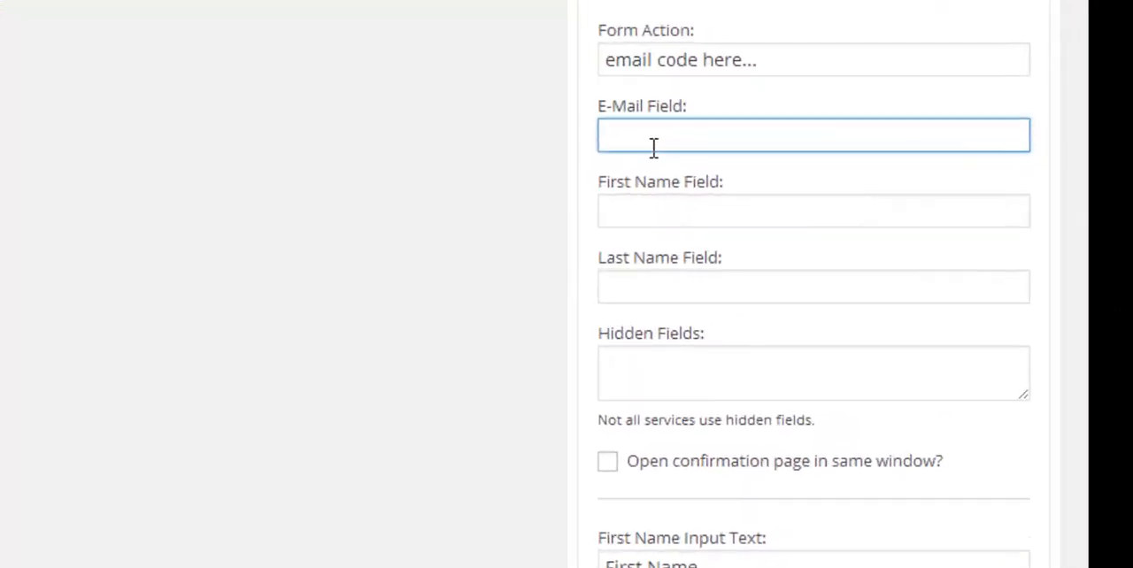
{"action": "type", "text": "EMAIL"}
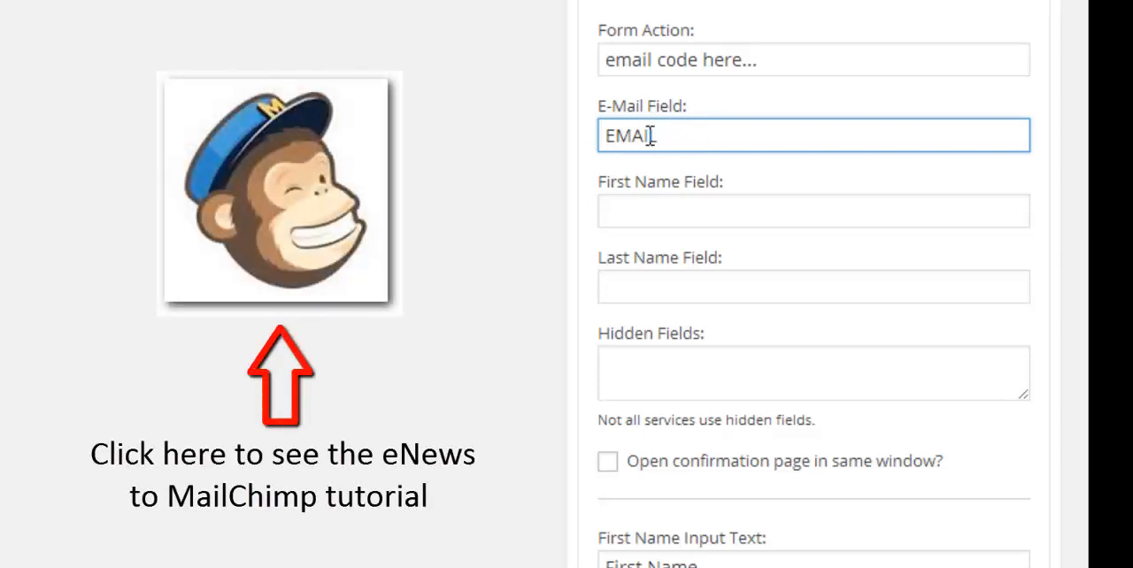
{"action": "left_click", "coordinate": [638, 208]}
{"action": "left_click", "coordinate": [647, 281]}
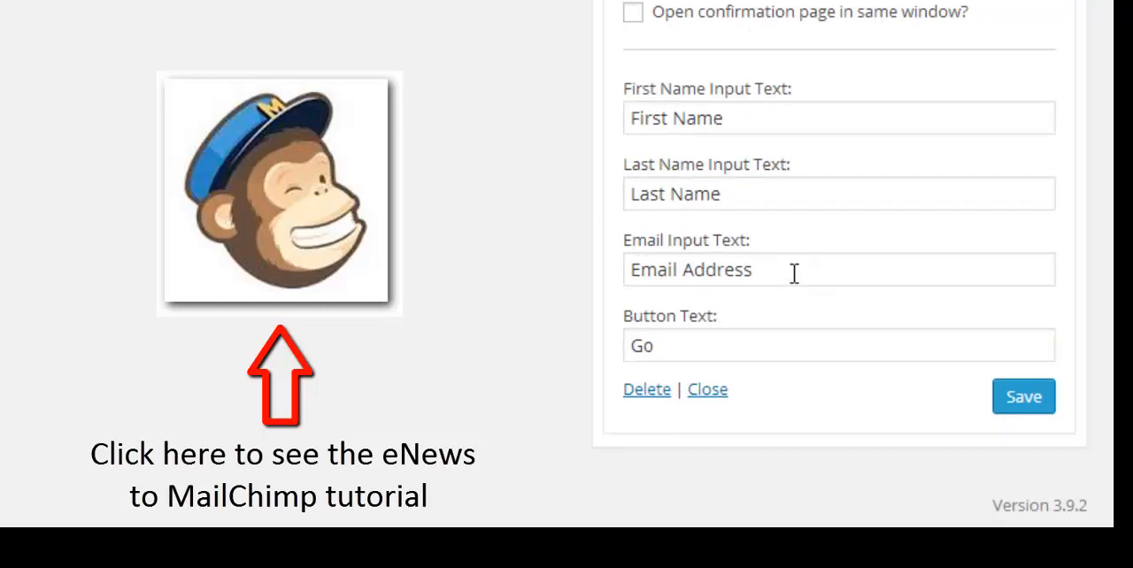
Step: Set the eNews Extended widget's button text to "GET EMAILS" and save the widget
{"action": "left_click_drag", "start_coordinate": [680, 348], "coordinate": [607, 357]}
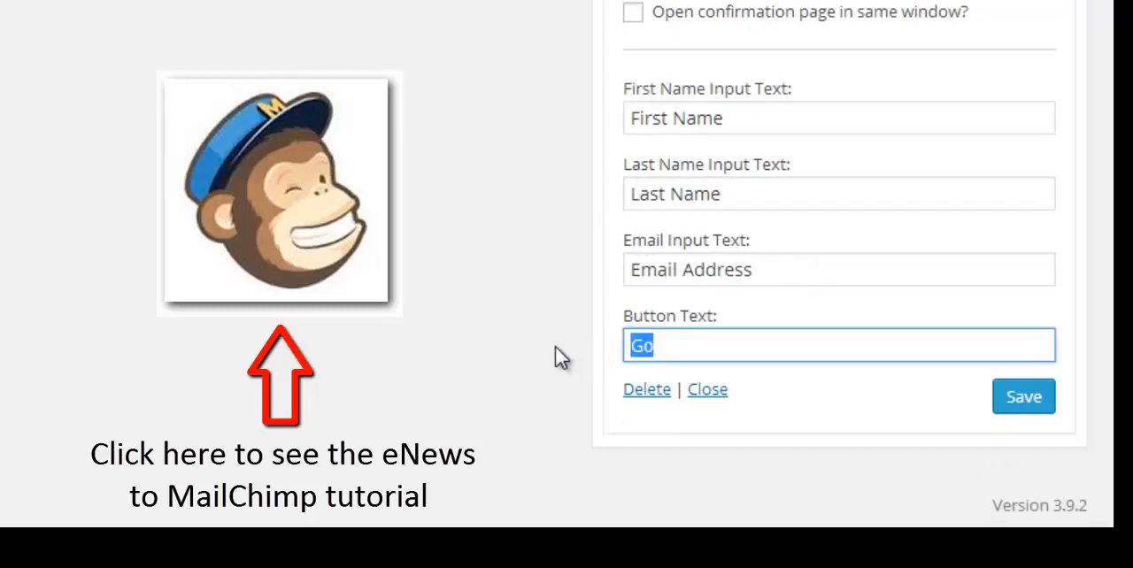
{"action": "type", "text": "GET EMAIL"}
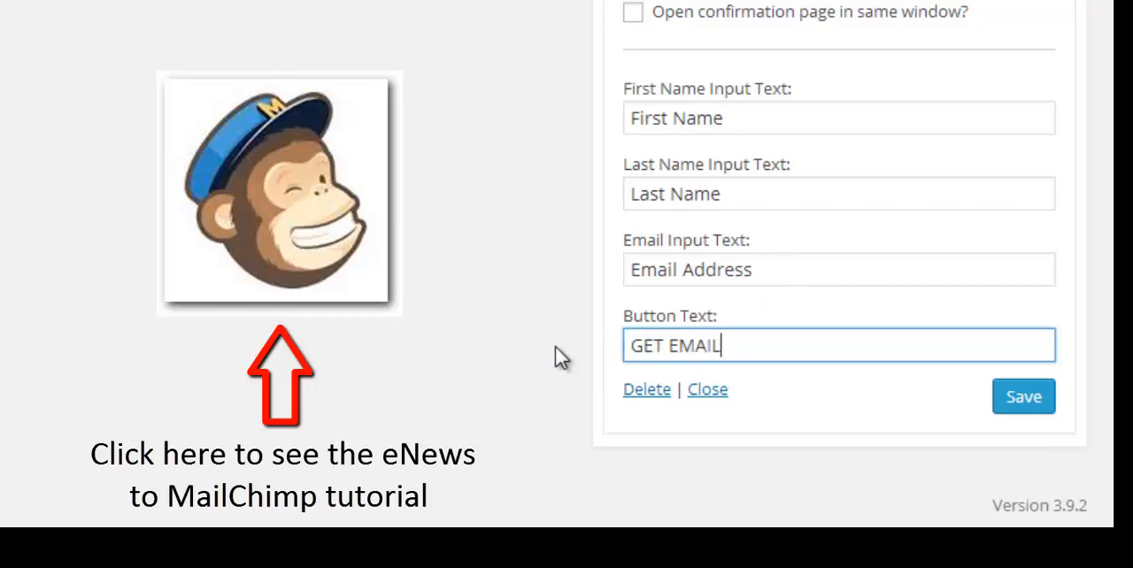
{"action": "type", "text": "S"}
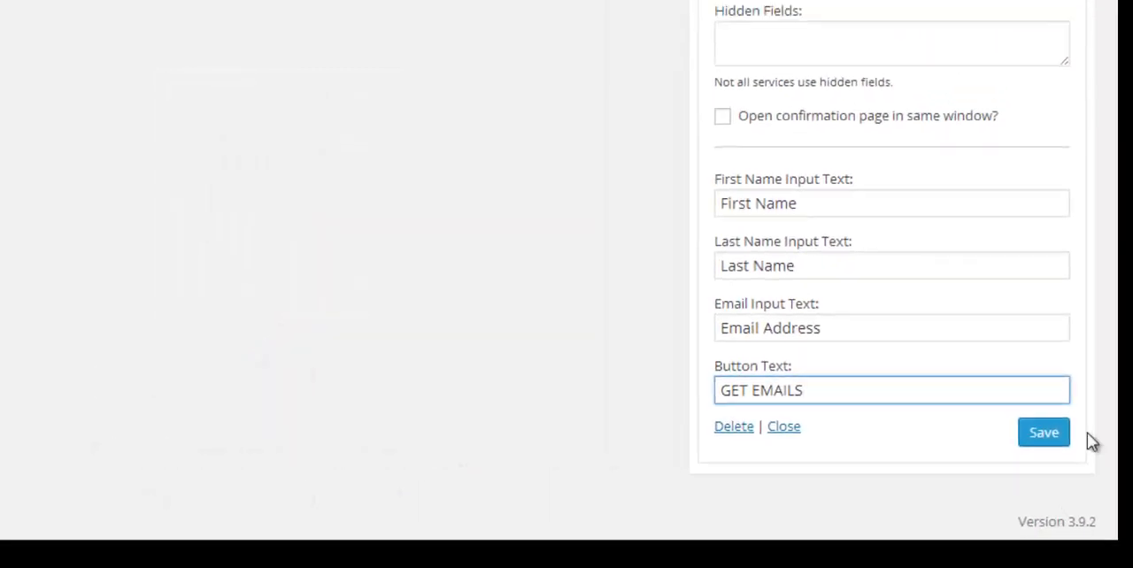
{"action": "left_click", "coordinate": [1047, 437]}
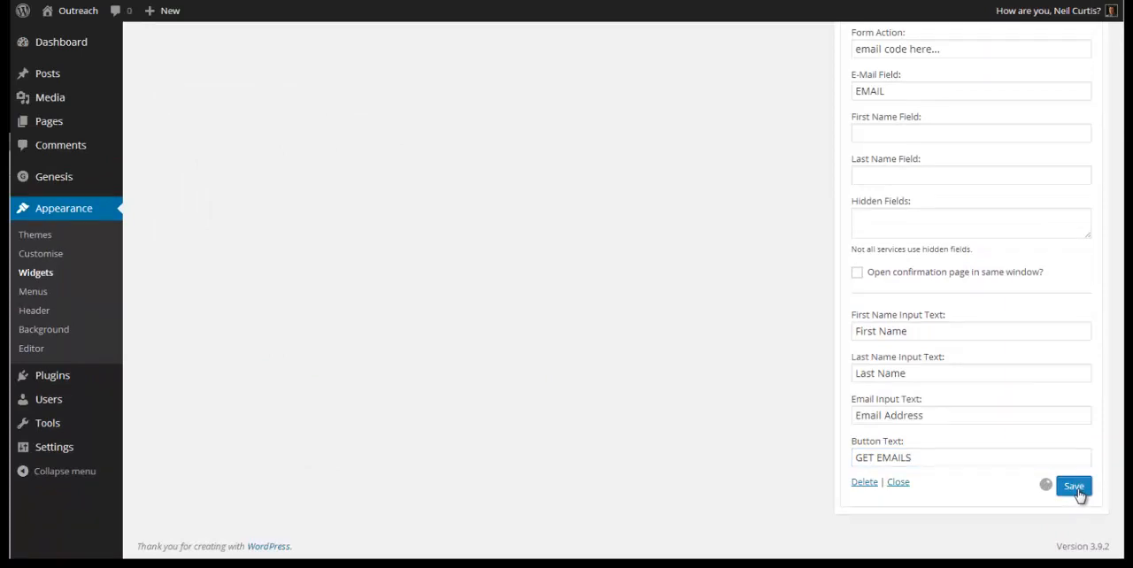
Step: View the live site and check the four footer widgets on the home page
{"action": "left_click", "coordinate": [64, 12]}
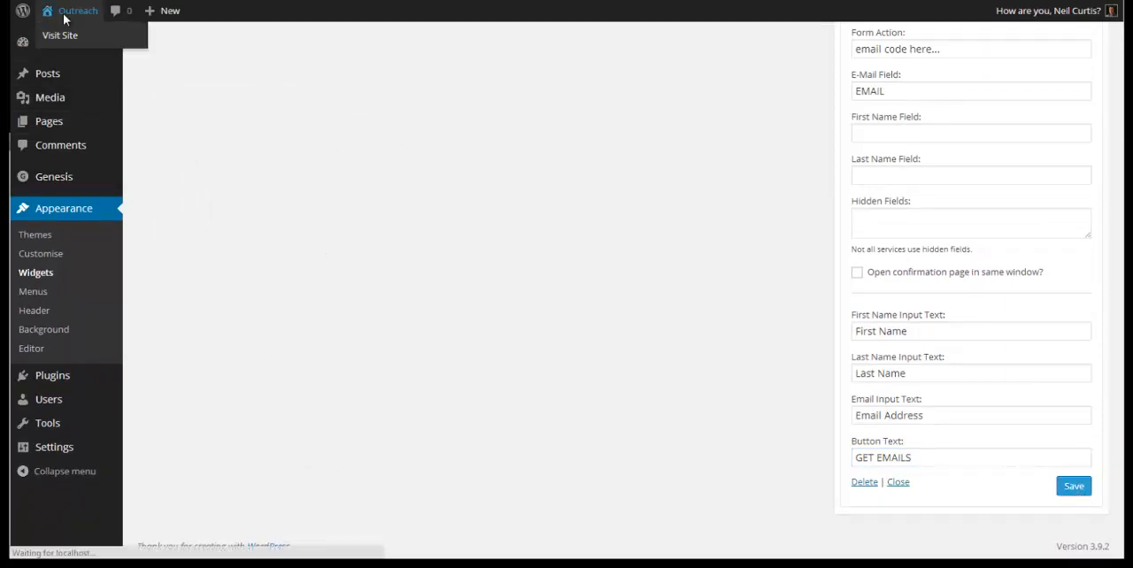
{"action": "scroll", "coordinate": [766, 419], "scroll_direction": "down", "scroll_amount": 5}
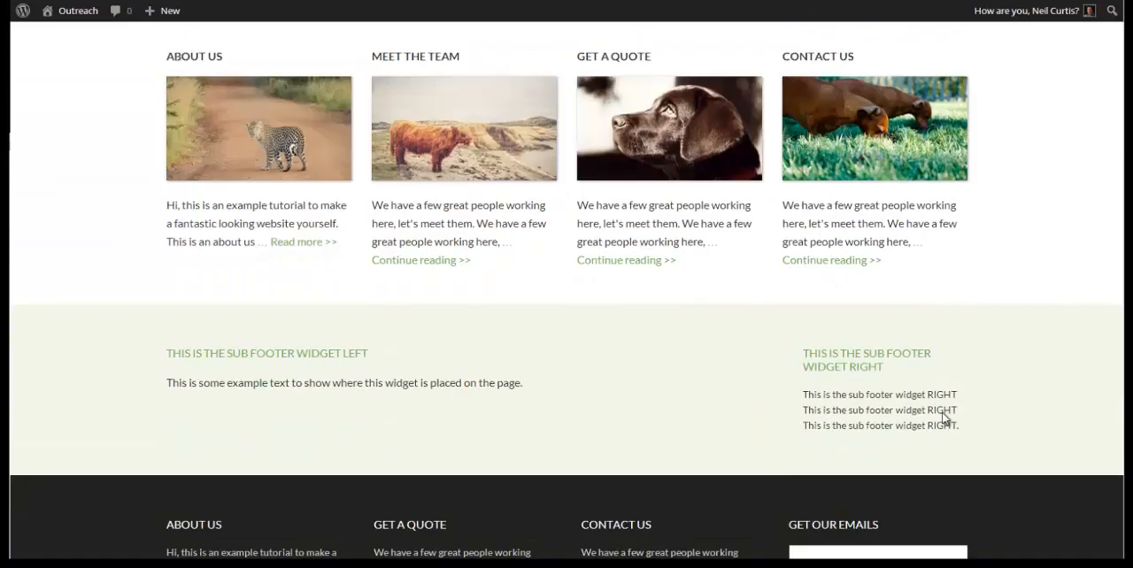
{"action": "scroll", "coordinate": [944, 418], "scroll_direction": "down", "scroll_amount": 3}
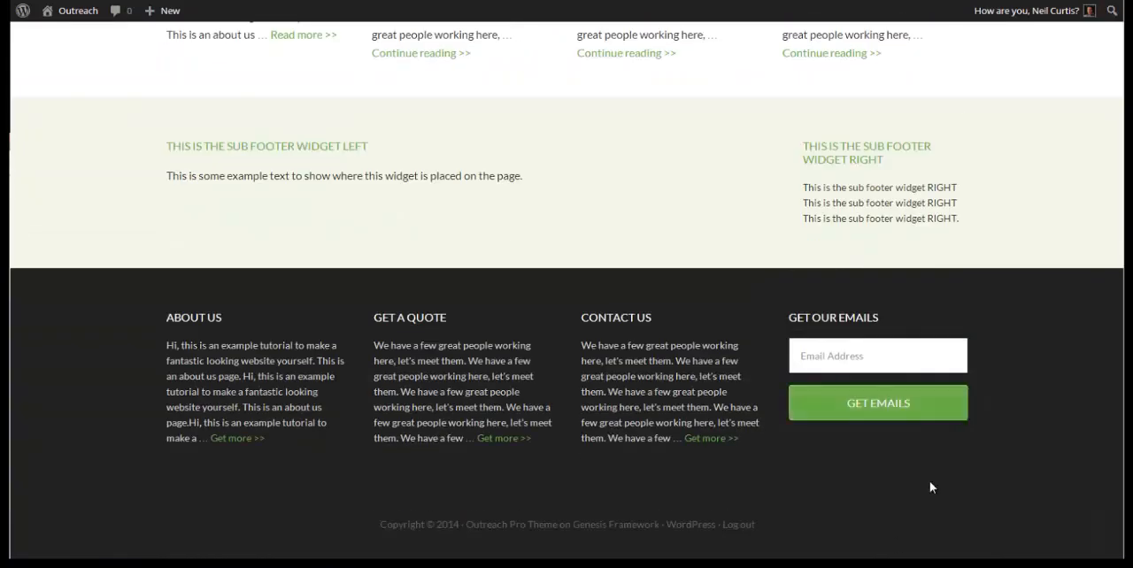
Step: Try the footer's email sign-up form with the sample text "dsdsdsdsdsd", then clear the field
{"action": "left_click", "coordinate": [842, 356]}
{"action": "type", "text": "dsdsdsdsdsd"}
{"action": "left_click", "coordinate": [896, 412]}
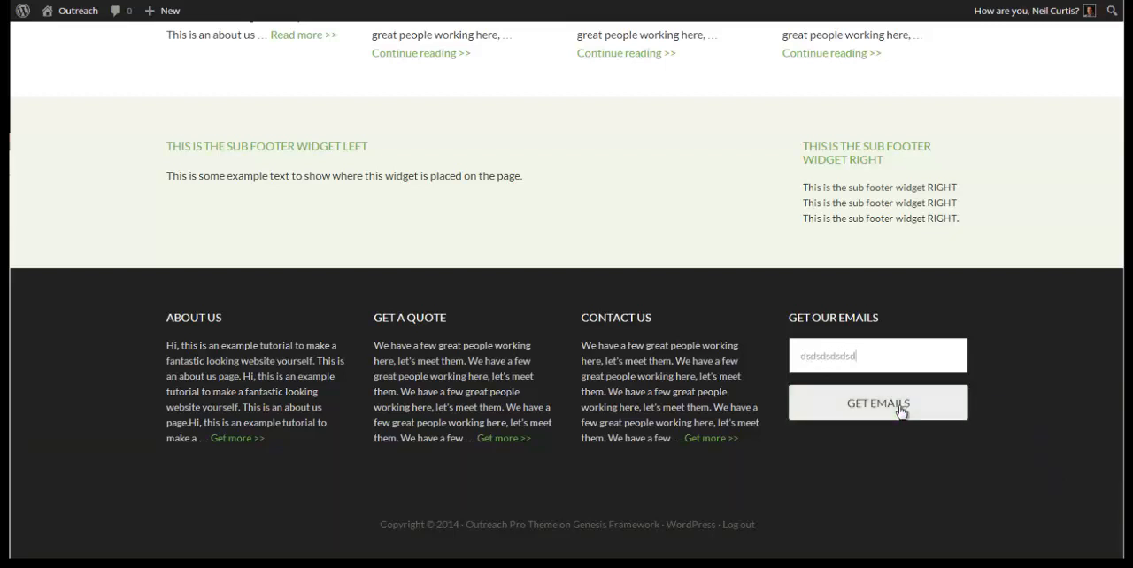
{"action": "double_click", "coordinate": [816, 358]}
{"action": "key", "text": "BackSpace"}
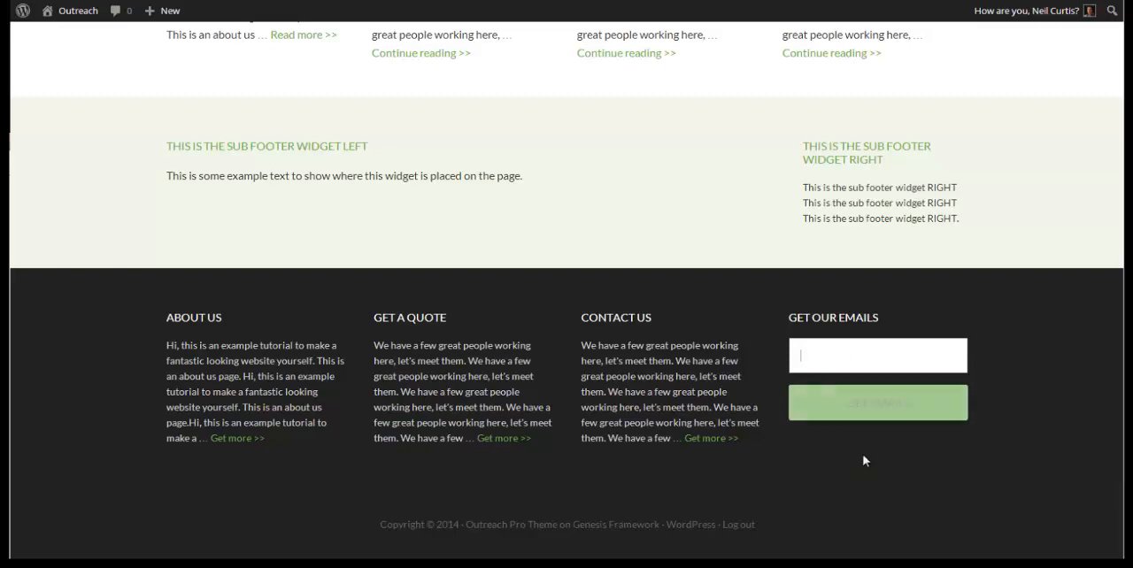
Step: Compare the demo site's footer and header with those of the local Outreach home page
{"action": "left_click", "coordinate": [797, 496]}
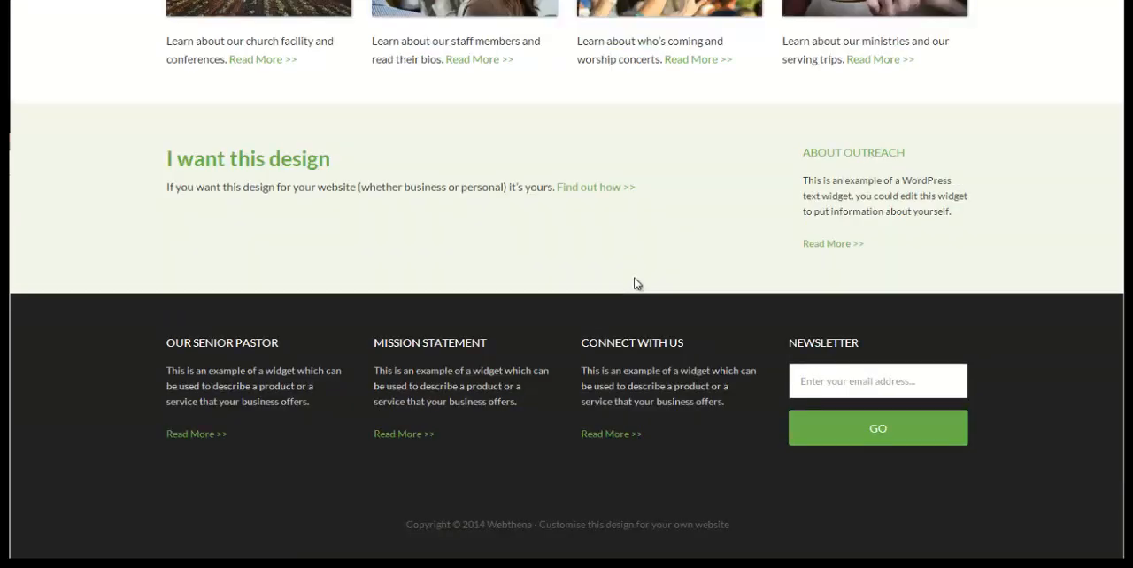
{"action": "scroll", "coordinate": [572, 327], "scroll_direction": "up", "scroll_amount": 10}
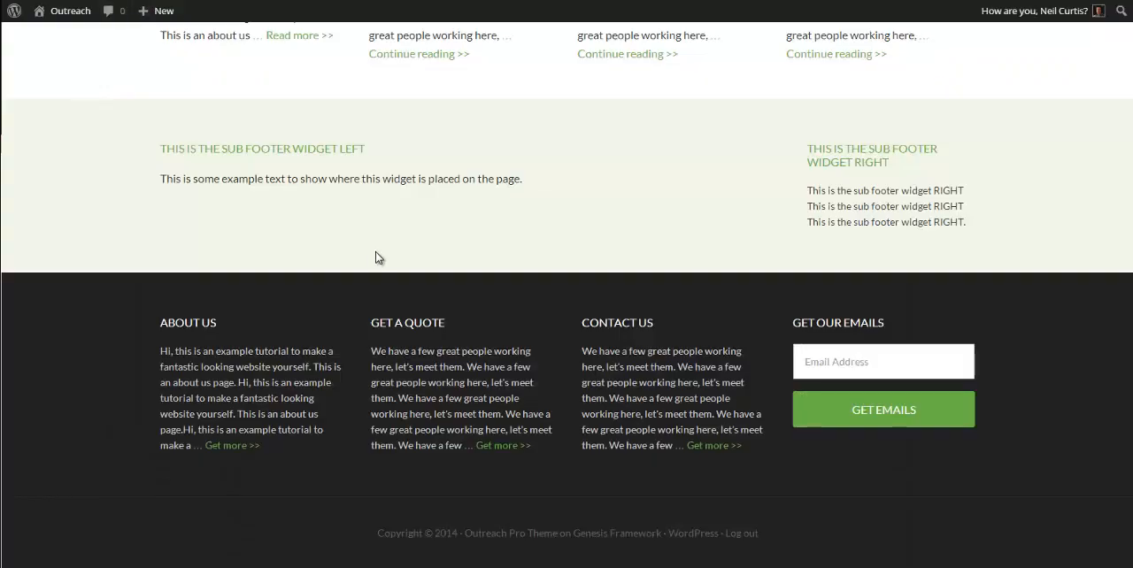
{"action": "scroll", "coordinate": [399, 247], "scroll_direction": "up", "scroll_amount": 4}
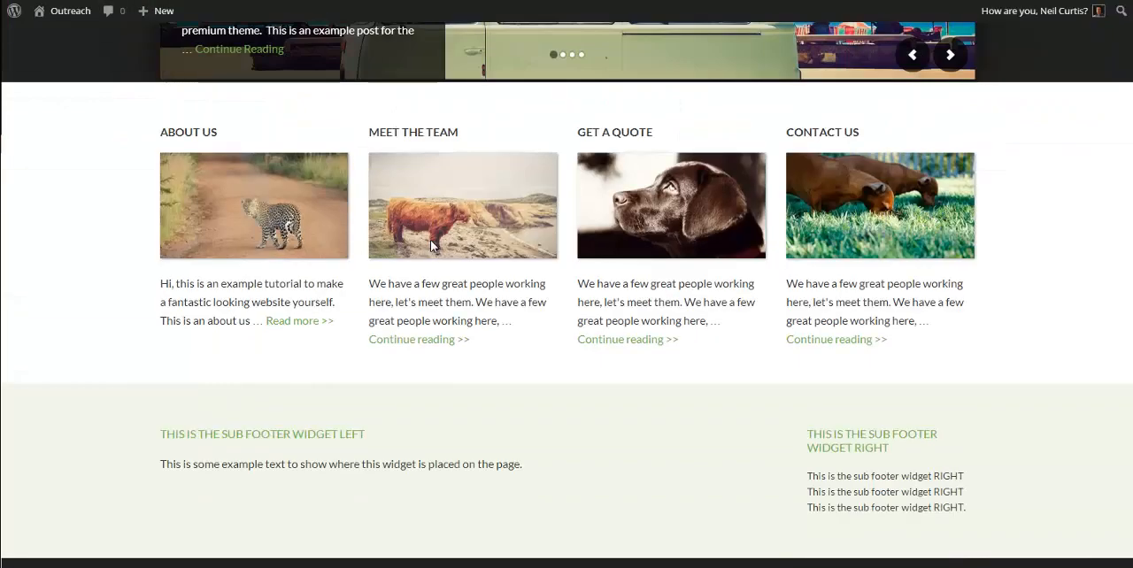
{"action": "scroll", "coordinate": [431, 239], "scroll_direction": "up", "scroll_amount": 5}
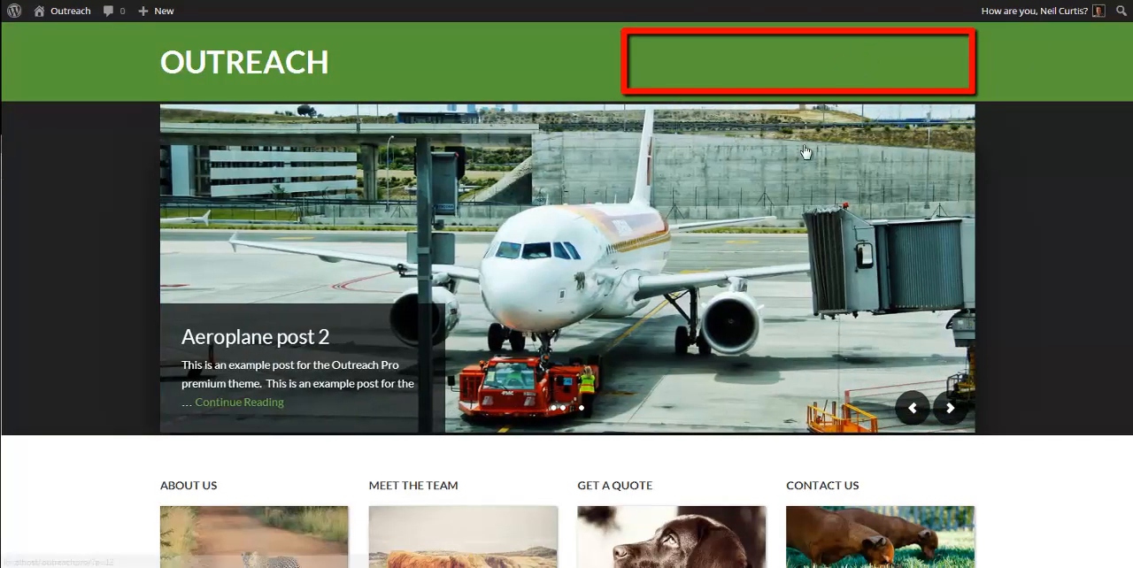
Step: Add a Simple Social Icons widget to the Header Right widget area
{"action": "mouse_move", "coordinate": [72, 17]}
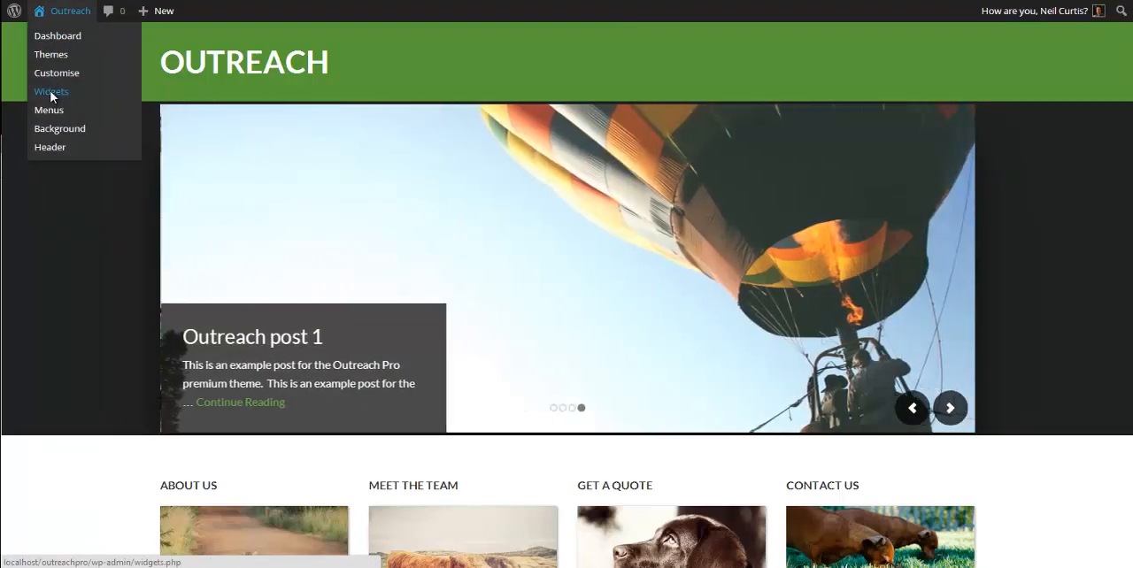
{"action": "left_click", "coordinate": [51, 92]}
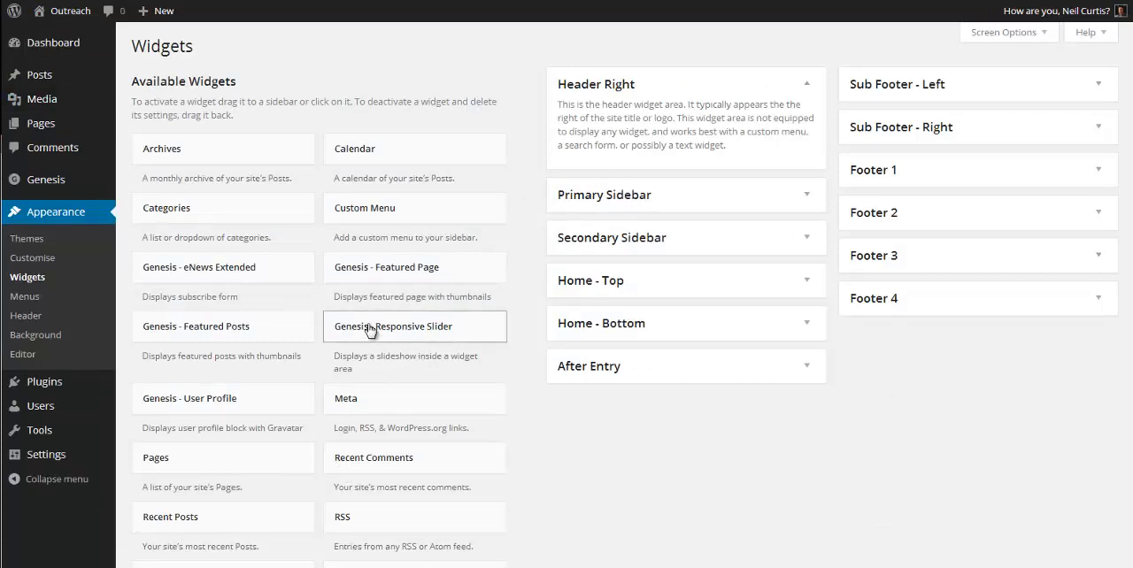
{"action": "scroll", "coordinate": [421, 460], "scroll_direction": "down", "scroll_amount": 2}
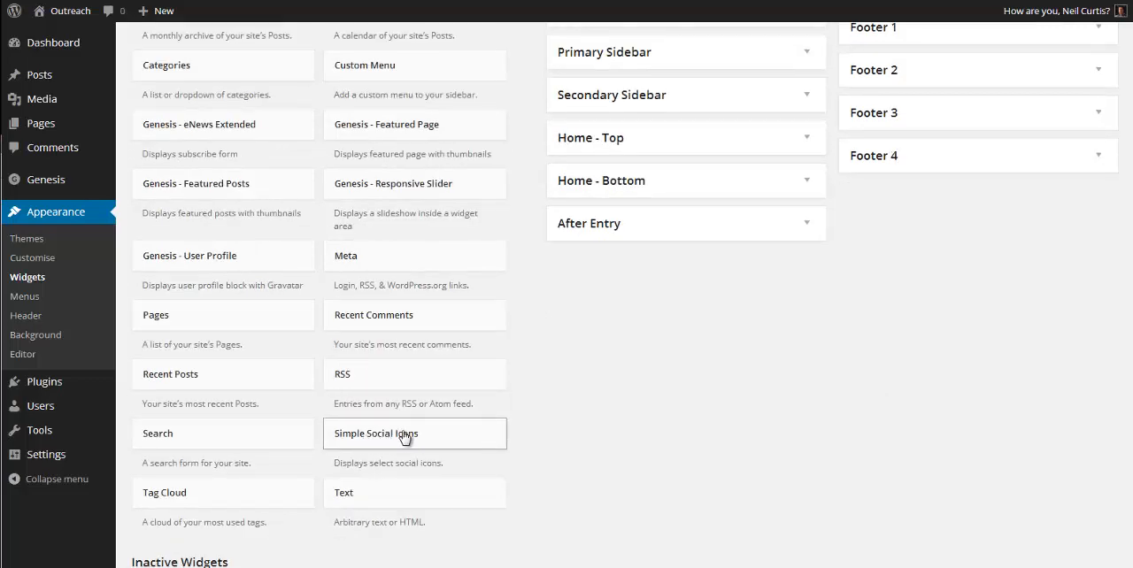
{"action": "left_click_drag", "start_coordinate": [406, 437], "coordinate": [631, 99]}
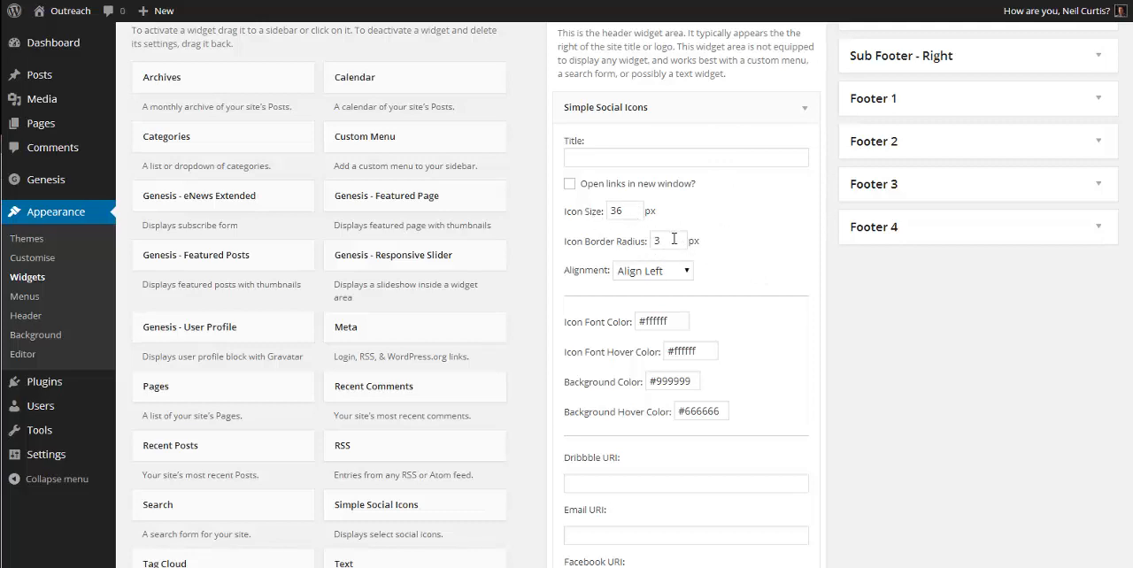
Step: Examine the icon style options and the social network URI fields of the Simple Social Icons widget
{"action": "scroll", "coordinate": [823, 337], "scroll_direction": "down", "scroll_amount": 3}
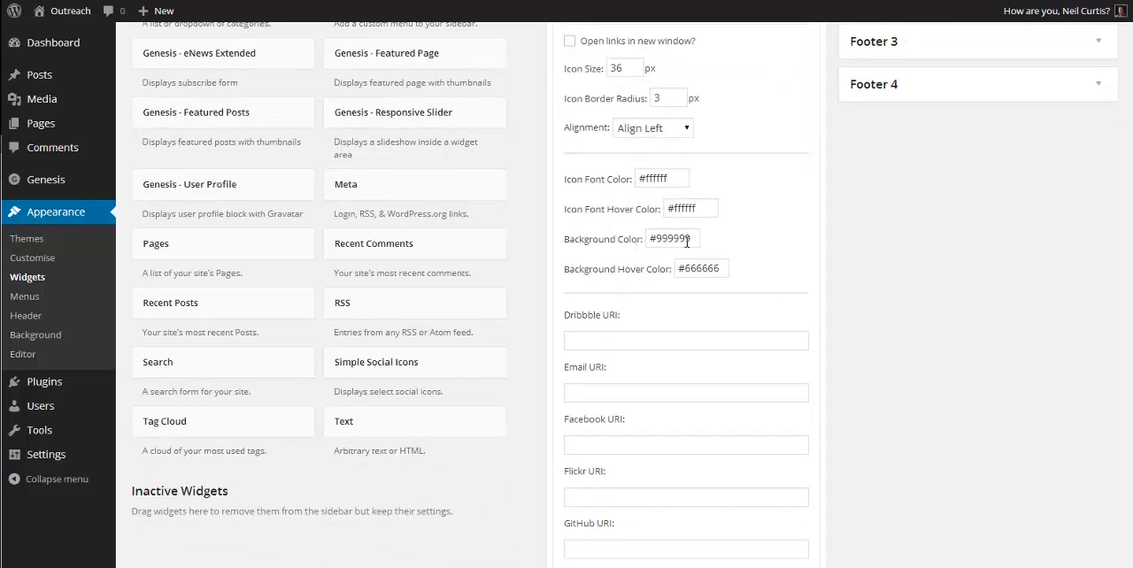
{"action": "scroll", "coordinate": [769, 202], "scroll_direction": "down", "scroll_amount": 8}
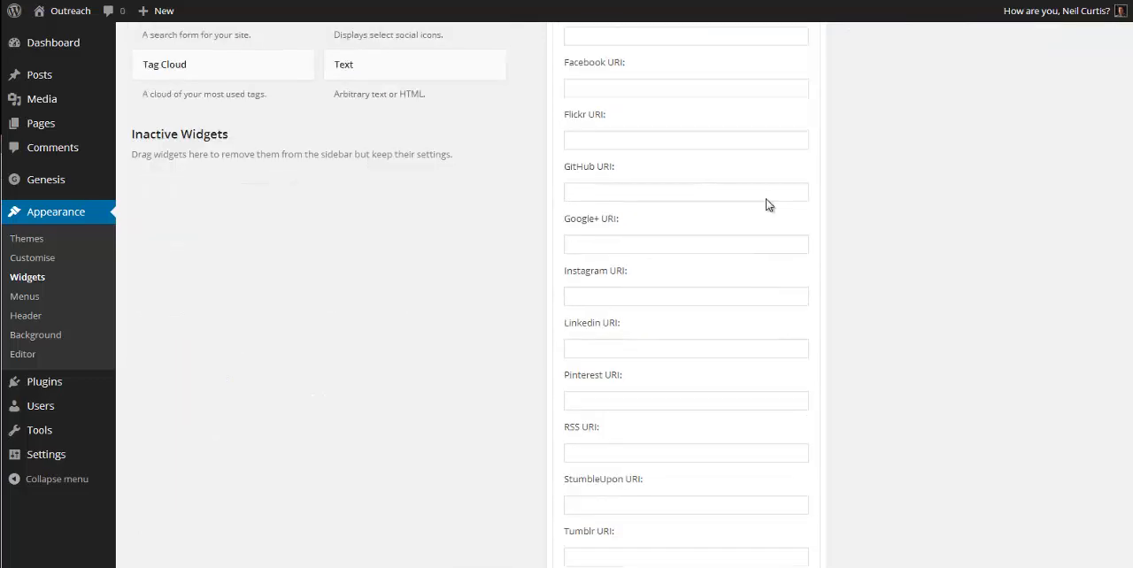
{"action": "scroll", "coordinate": [696, 260], "scroll_direction": "up", "scroll_amount": 5}
{"action": "scroll", "coordinate": [690, 248], "scroll_direction": "up", "scroll_amount": 1}
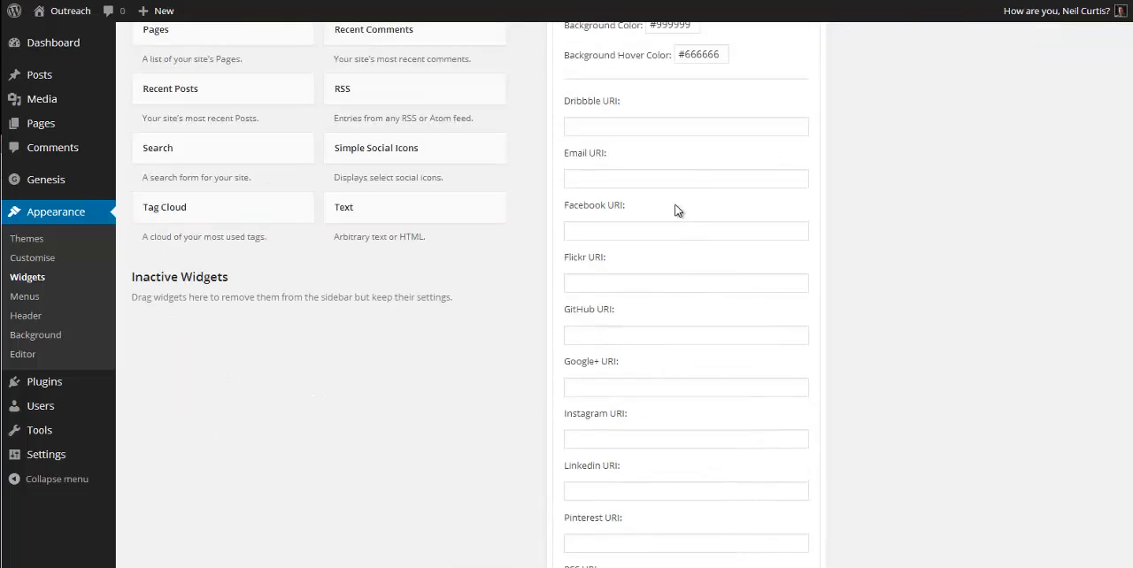
{"action": "left_click", "coordinate": [593, 128]}
{"action": "left_click", "coordinate": [600, 181]}
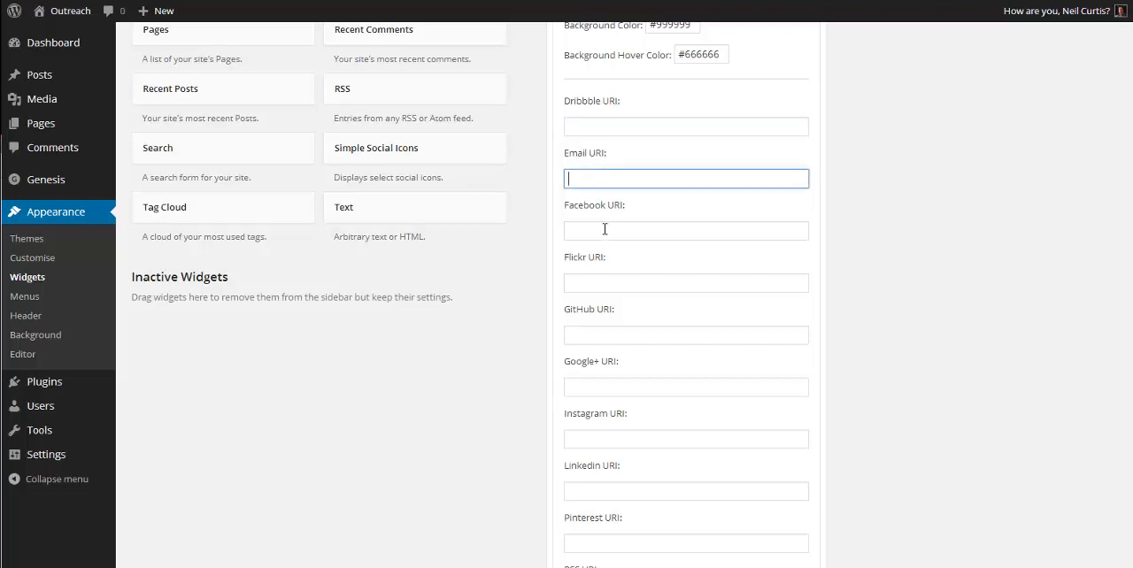
{"action": "left_click", "coordinate": [602, 229]}
{"action": "left_click", "coordinate": [600, 339]}
{"action": "left_click", "coordinate": [613, 393]}
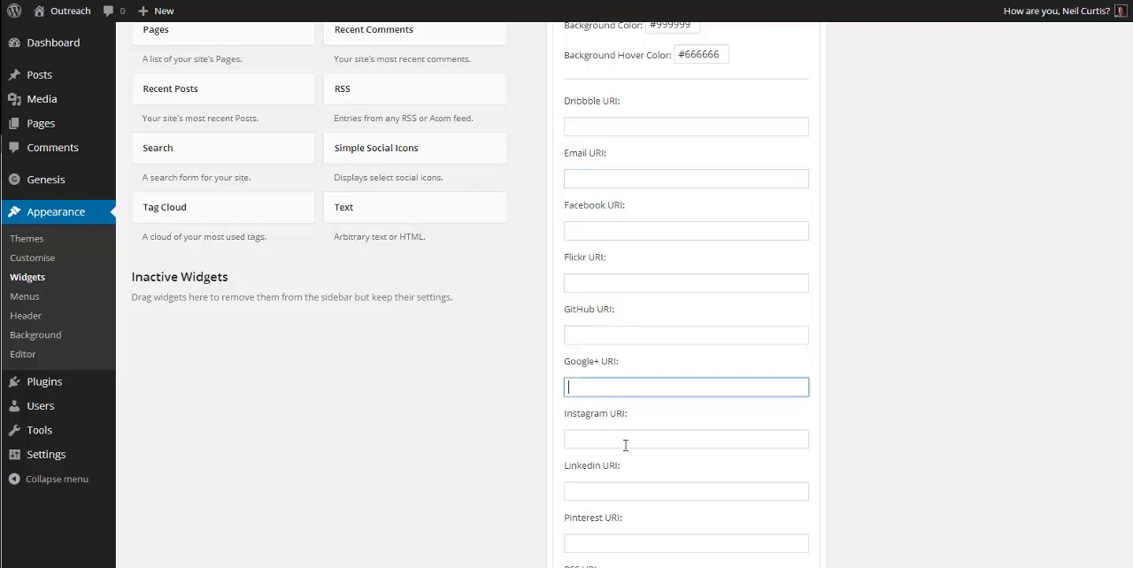
{"action": "left_click", "coordinate": [625, 440]}
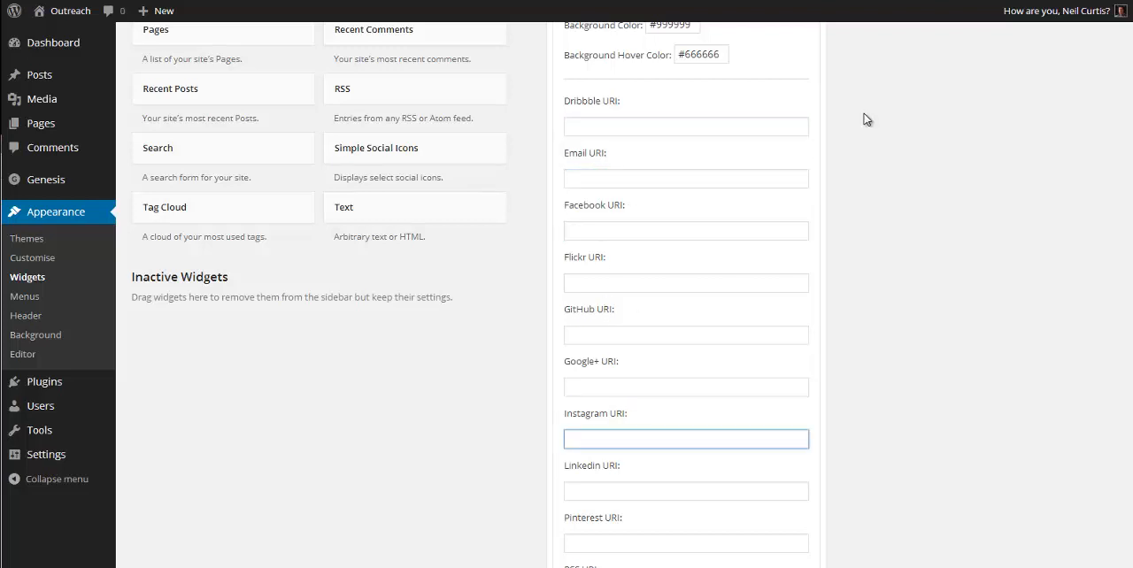
Step: Enter "dribble" as the Dribbble URI of the Simple Social Icons widget
{"action": "left_click", "coordinate": [653, 128]}
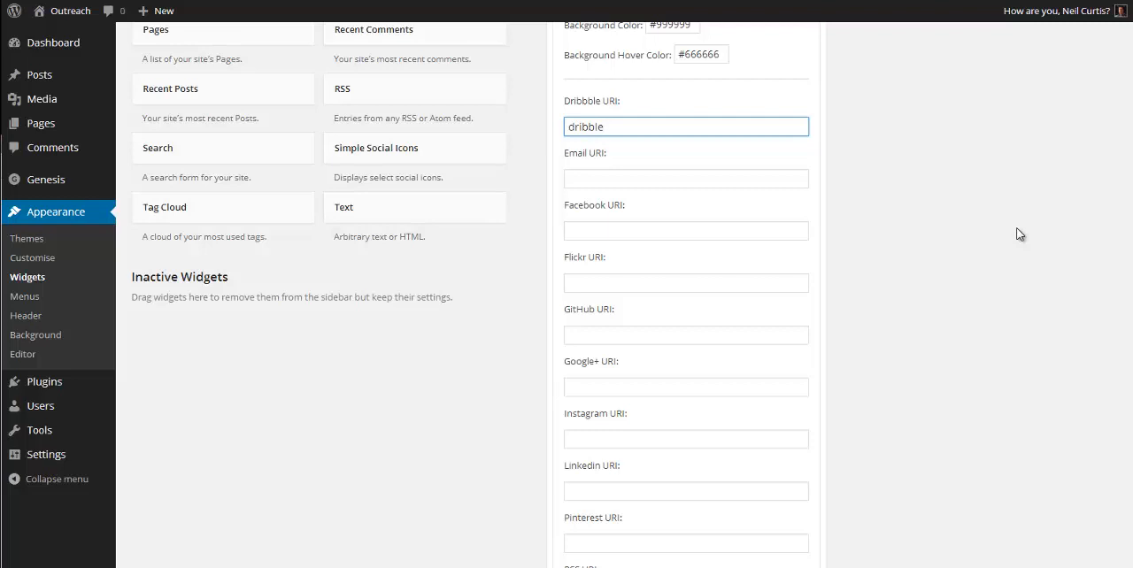
Step: Enter facebook.com as the Facebook URI and complete the Dribbble URI as dribble.com in the Simple Social Icons widget
{"action": "left_click", "coordinate": [609, 235]}
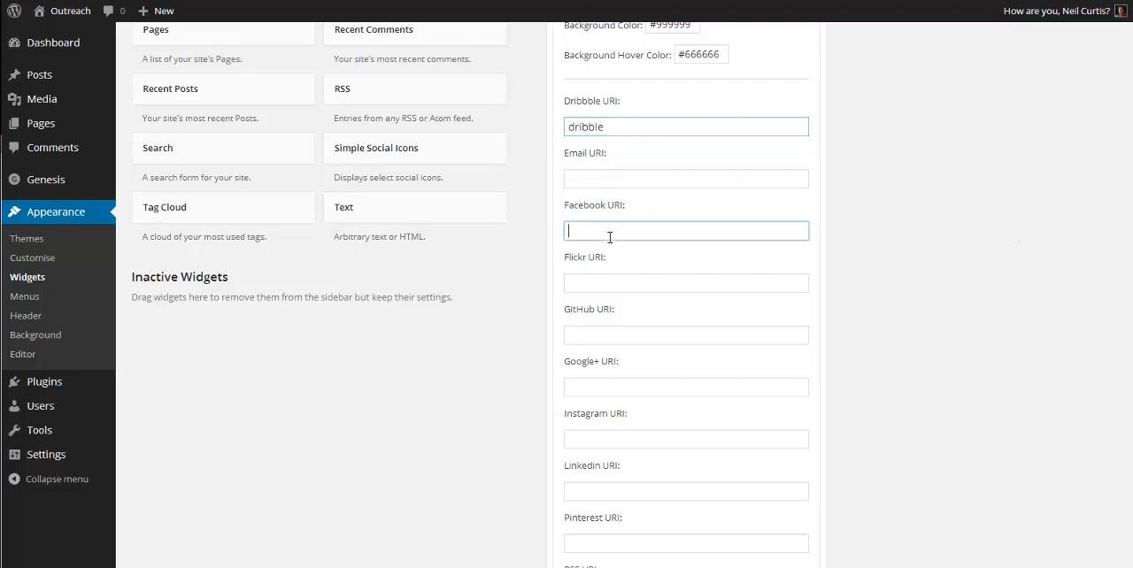
{"action": "type", "text": "facebook"}
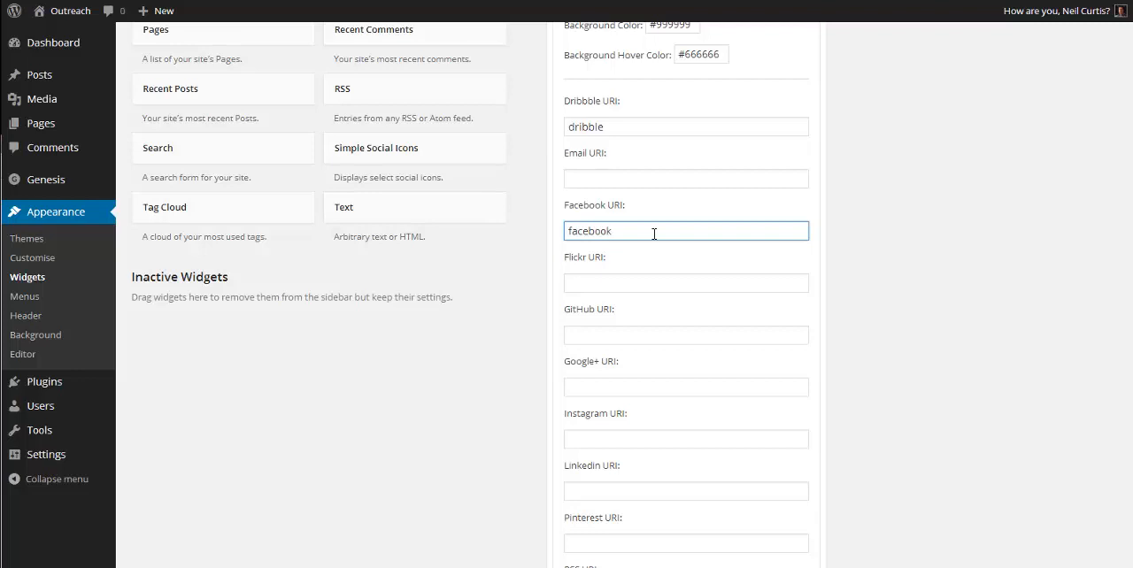
{"action": "type", "text": ".com"}
{"action": "left_click", "coordinate": [643, 129]}
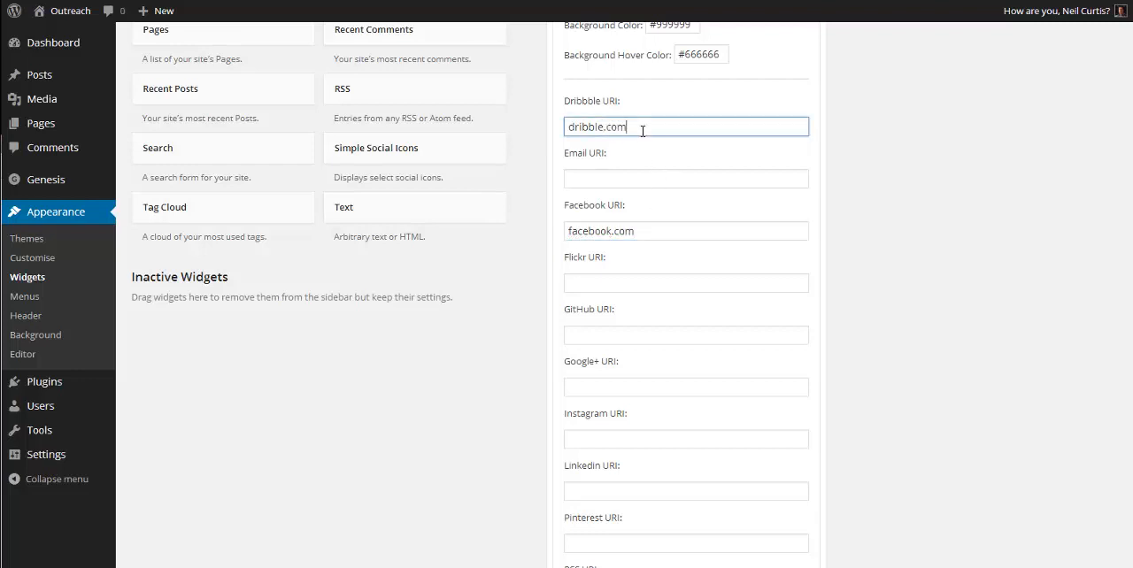
Step: Enter "Google+" as the Google+ URI and "YouTube" as the YouTube URI, save the widget and view the site's home page
{"action": "scroll", "coordinate": [627, 257], "scroll_direction": "down", "scroll_amount": 3}
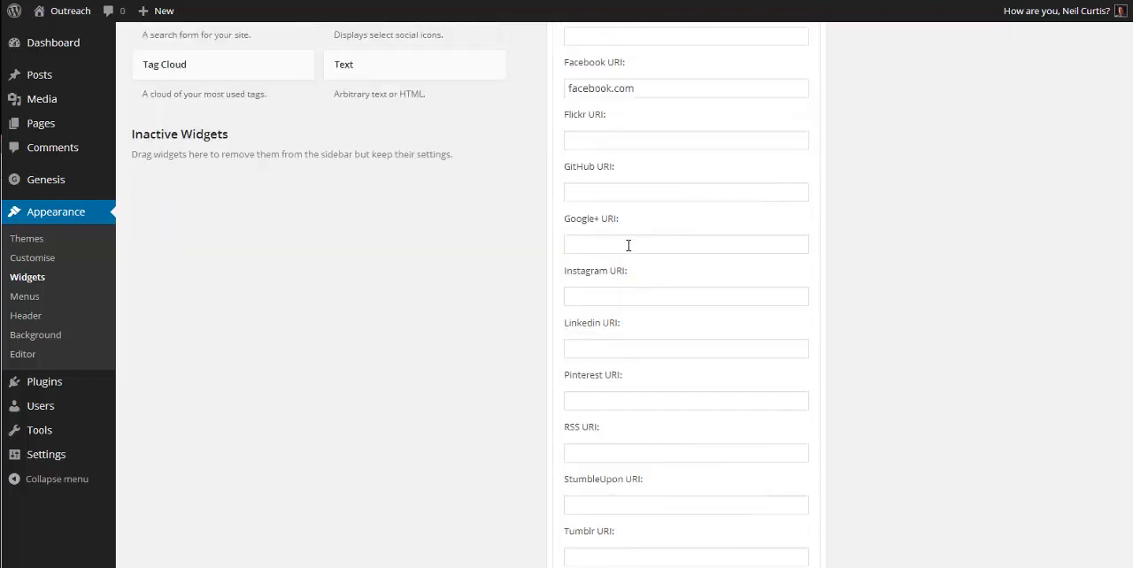
{"action": "scroll", "coordinate": [621, 252], "scroll_direction": "down", "scroll_amount": 3}
{"action": "scroll", "coordinate": [631, 283], "scroll_direction": "up", "scroll_amount": 2}
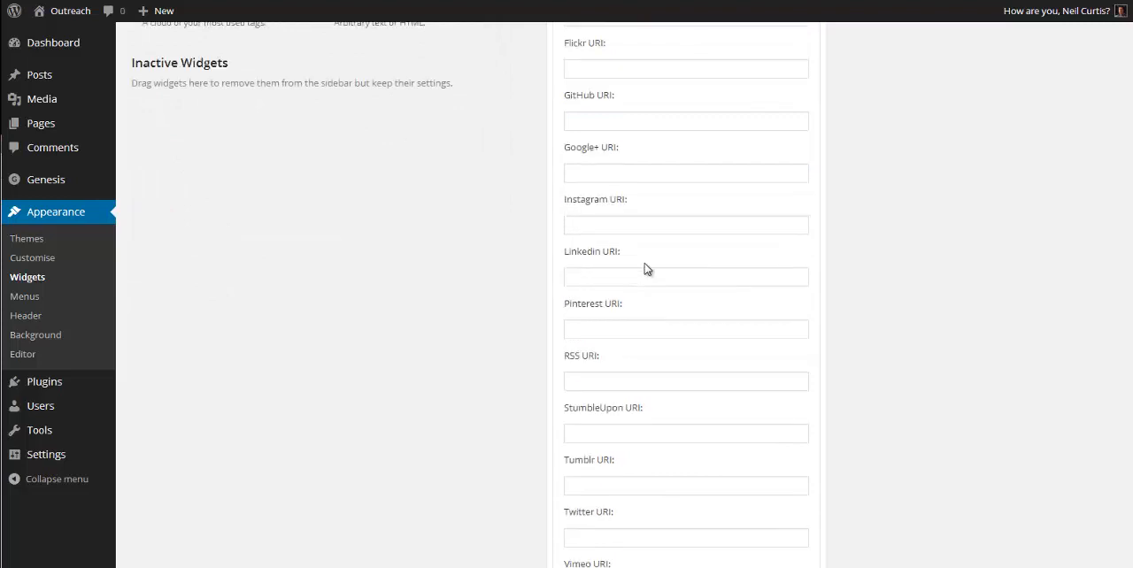
{"action": "left_click", "coordinate": [590, 175]}
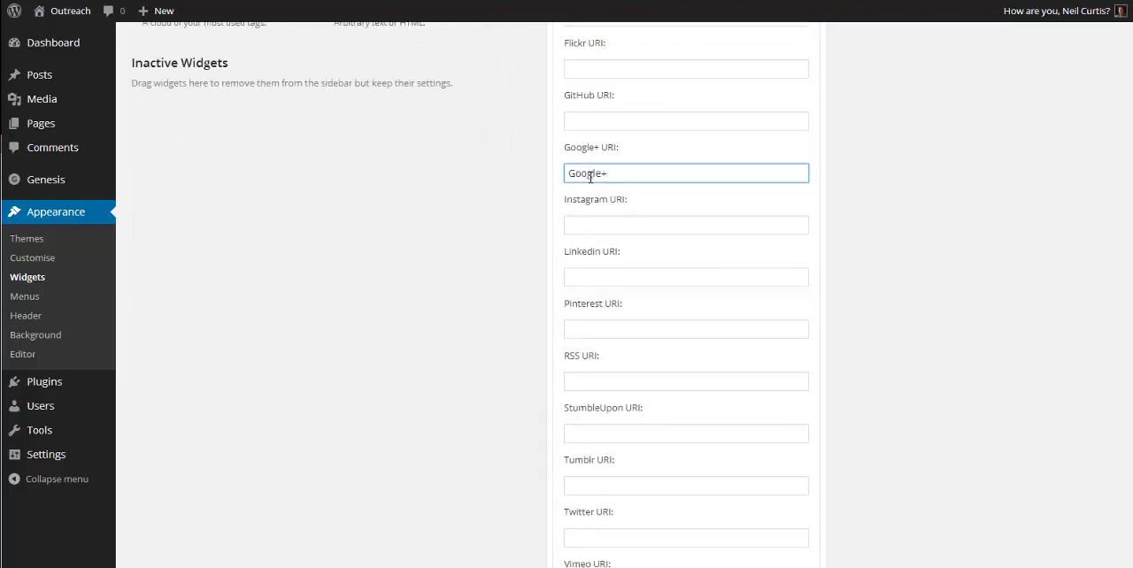
{"action": "type", "text": "Google+"}
{"action": "scroll", "coordinate": [586, 265], "scroll_direction": "down", "scroll_amount": 5}
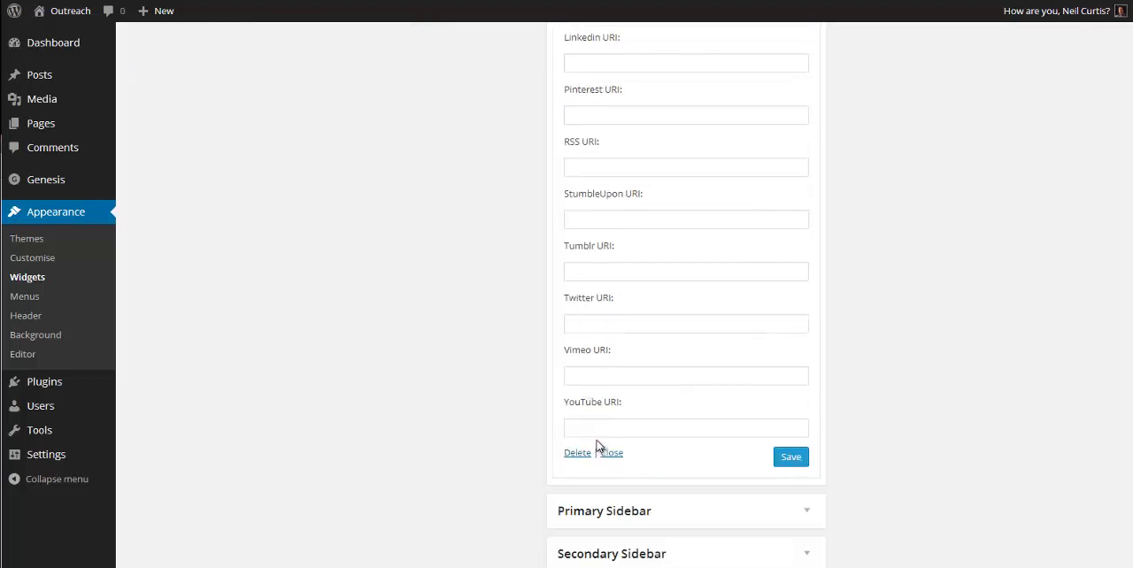
{"action": "left_click", "coordinate": [625, 431]}
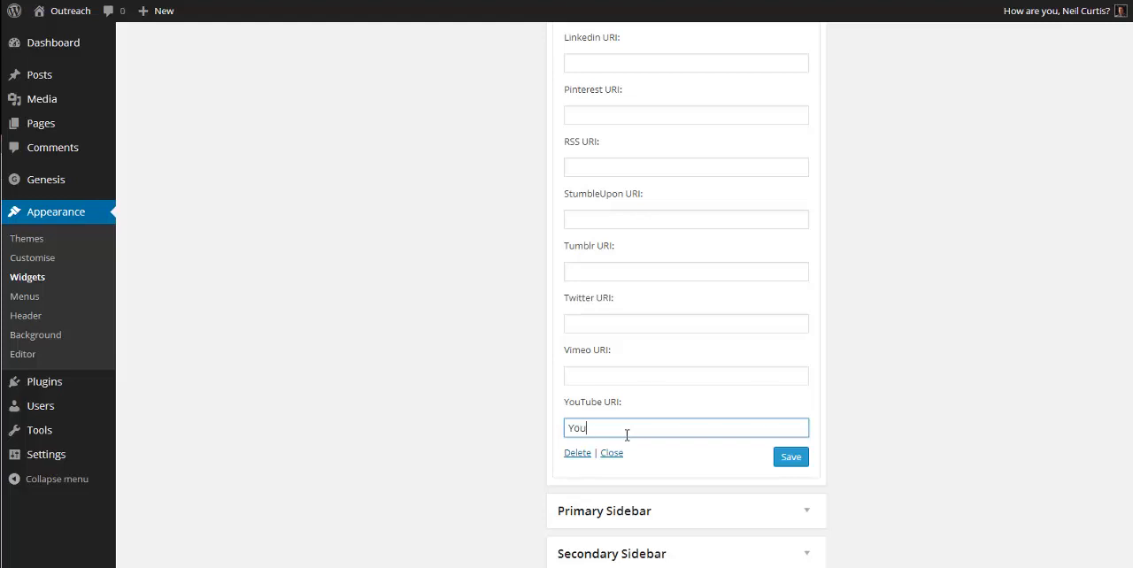
{"action": "left_click", "coordinate": [793, 462]}
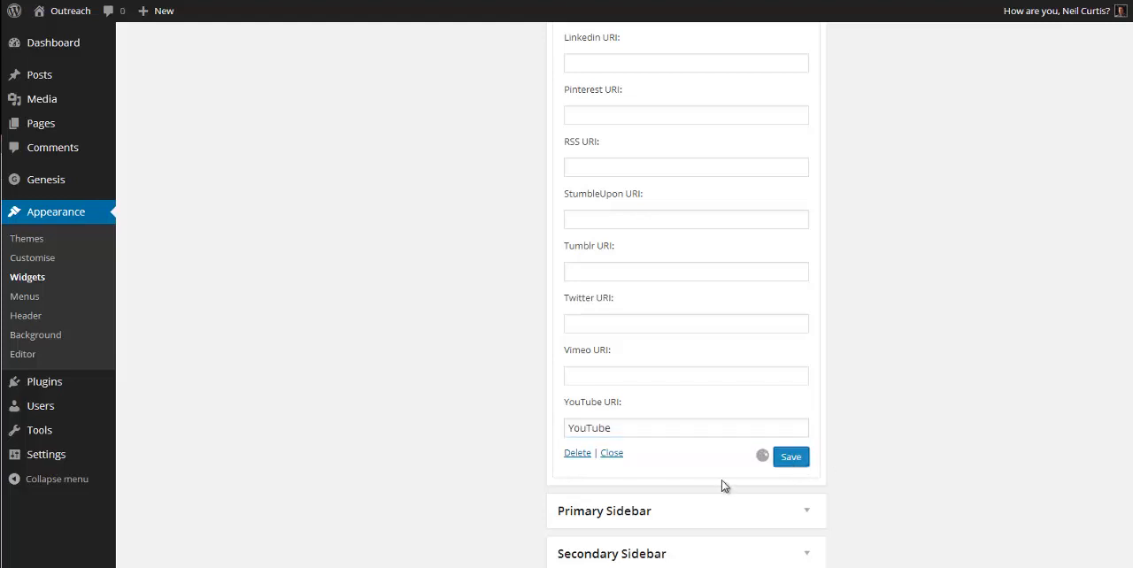
{"action": "scroll", "coordinate": [695, 424], "scroll_direction": "up", "scroll_amount": 5}
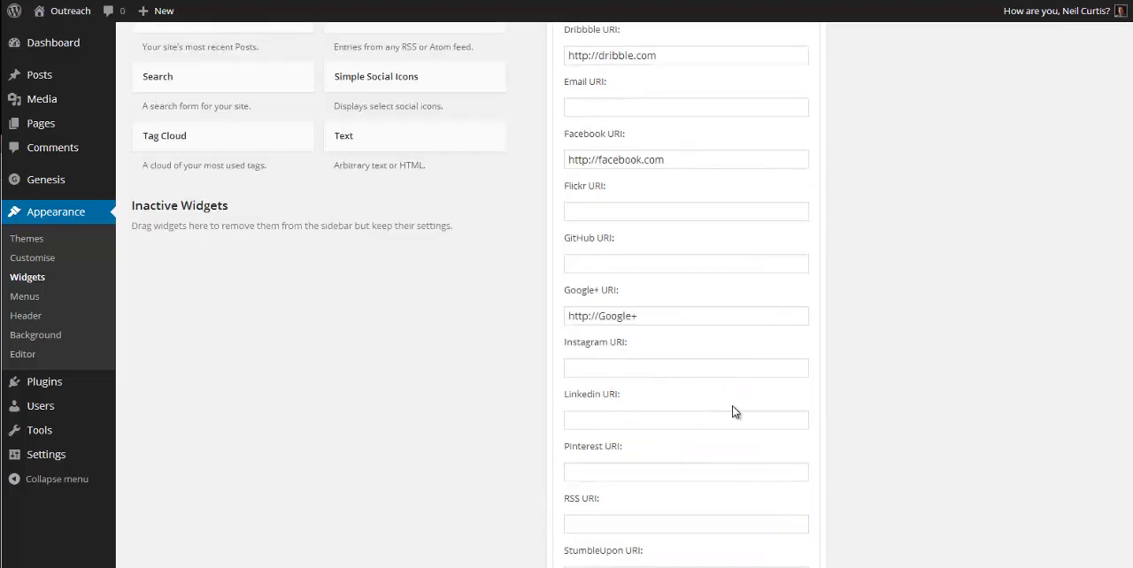
{"action": "left_click", "coordinate": [78, 12]}
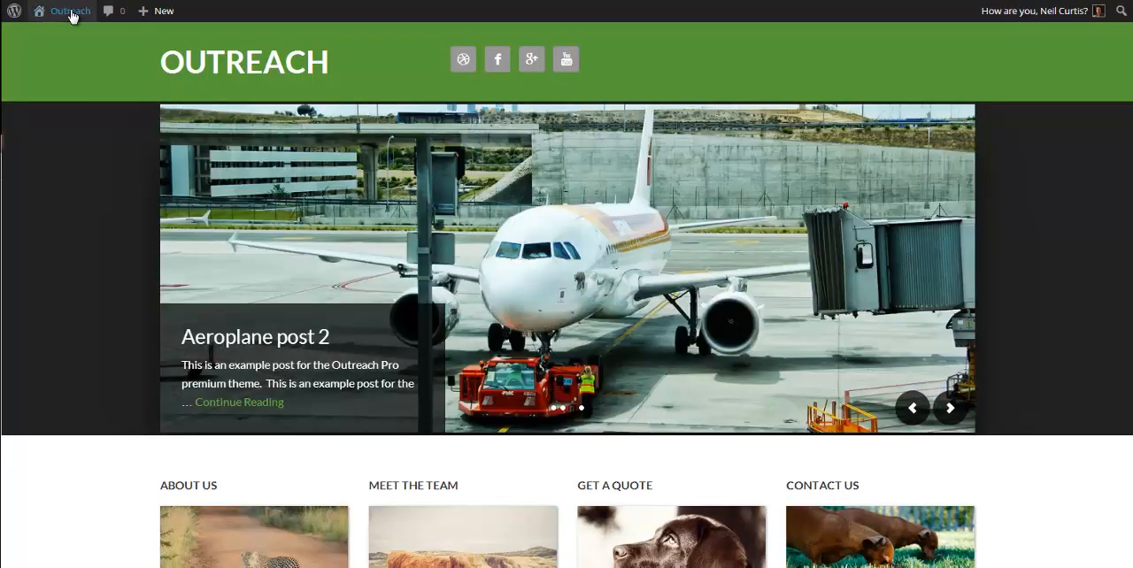
Step: Set the alignment of the Header Right area's Simple Social Icons widget to Align Right
{"action": "mouse_move", "coordinate": [71, 10]}
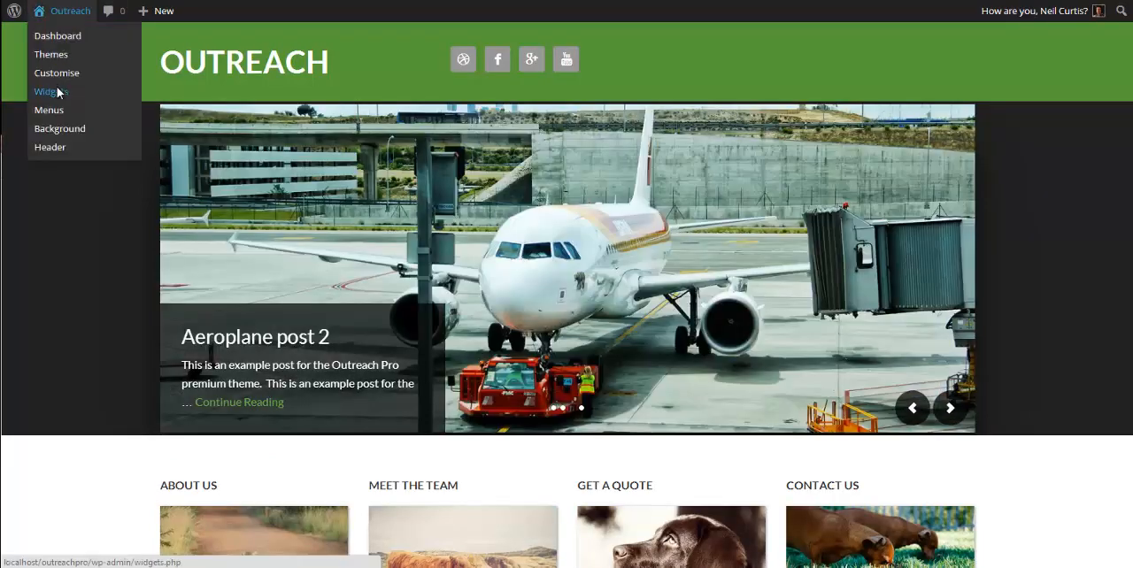
{"action": "left_click", "coordinate": [57, 89]}
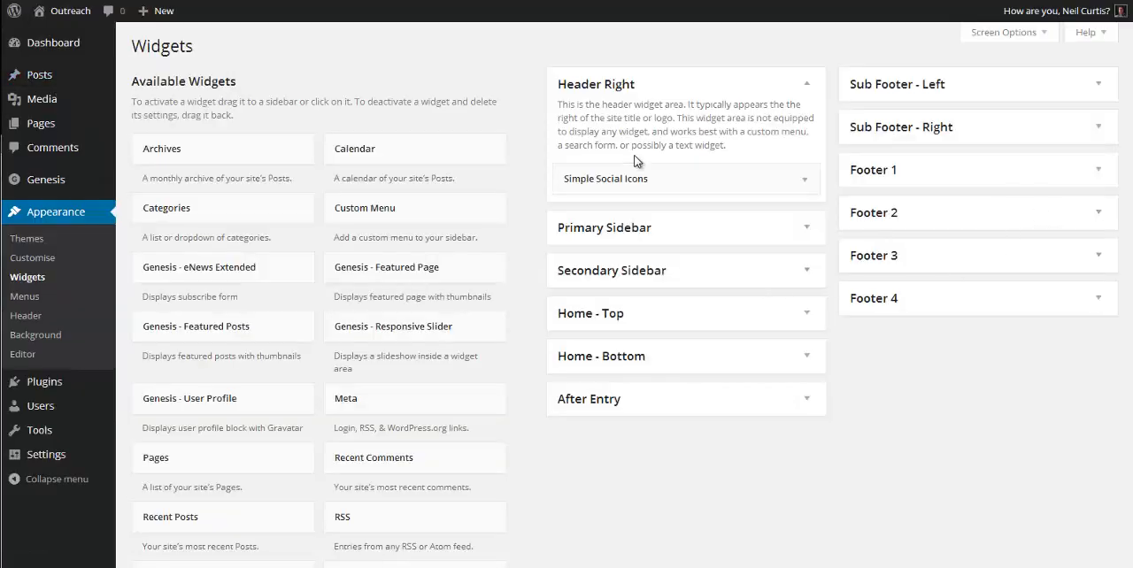
{"action": "left_click", "coordinate": [634, 177]}
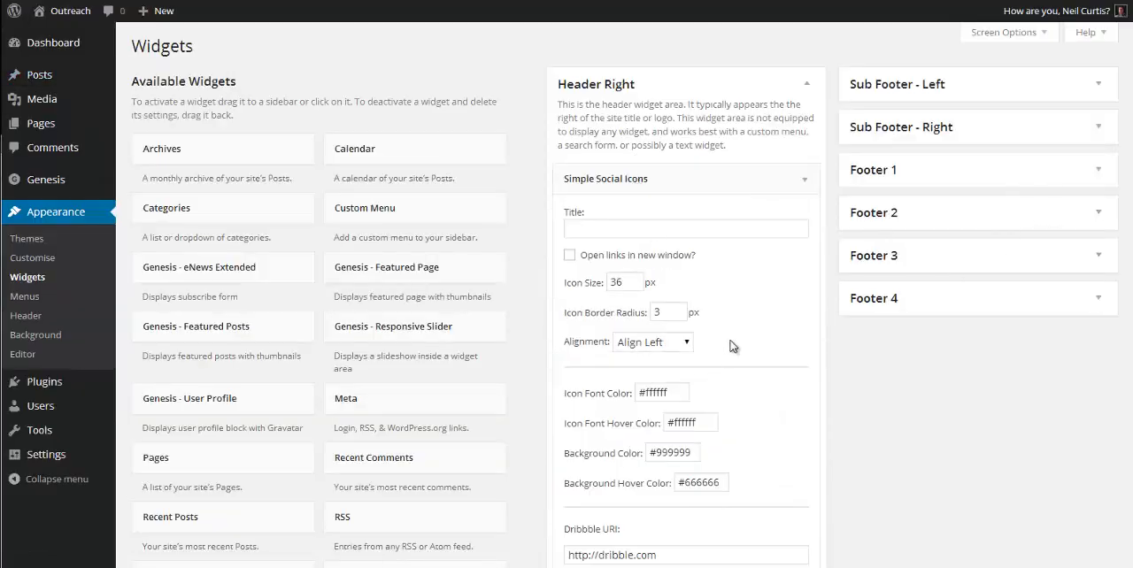
{"action": "left_click", "coordinate": [685, 344]}
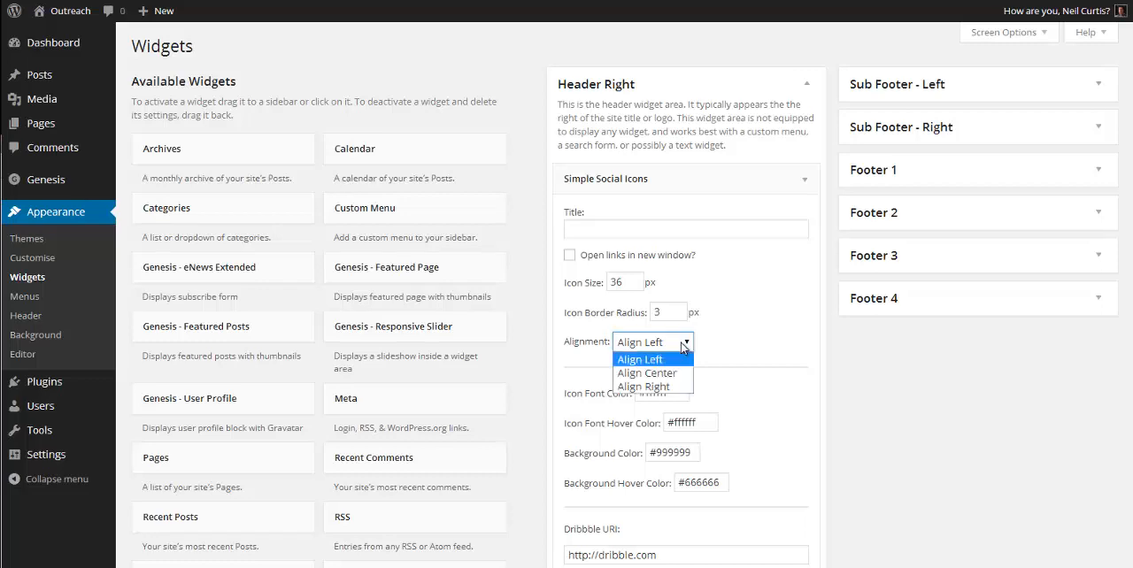
{"action": "left_click", "coordinate": [671, 385]}
{"action": "left_click", "coordinate": [741, 348]}
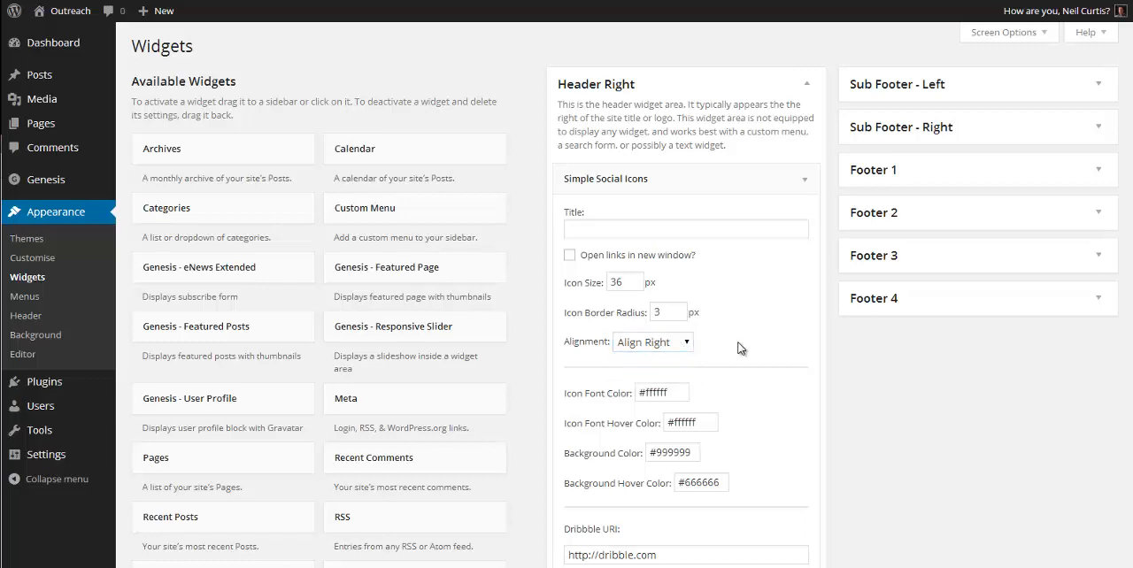
Step: Set the social icons' font color to #333333 and their background color to #ffffff
{"action": "scroll", "coordinate": [740, 345], "scroll_direction": "down", "scroll_amount": 2}
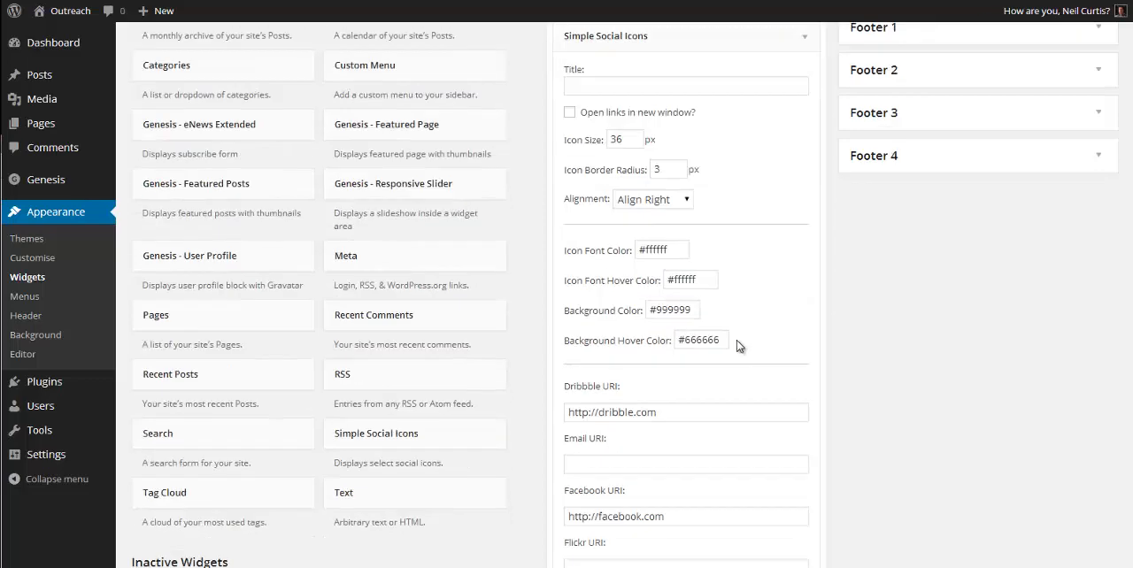
{"action": "left_click", "coordinate": [683, 251]}
{"action": "left_click_drag", "start_coordinate": [678, 250], "coordinate": [647, 249]}
{"action": "type", "text": "333333"}
{"action": "left_click_drag", "start_coordinate": [693, 310], "coordinate": [660, 310]}
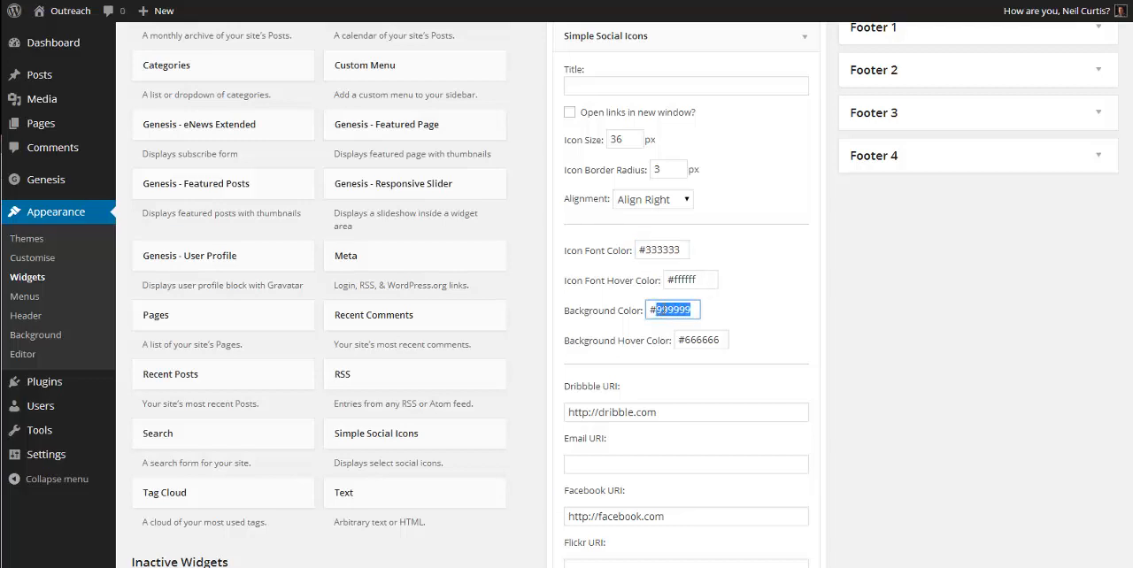
{"action": "type", "text": "ffffff"}
Step: Set the social icons' background hover color to #333333 and save the widget
{"action": "left_click_drag", "start_coordinate": [722, 339], "coordinate": [685, 339]}
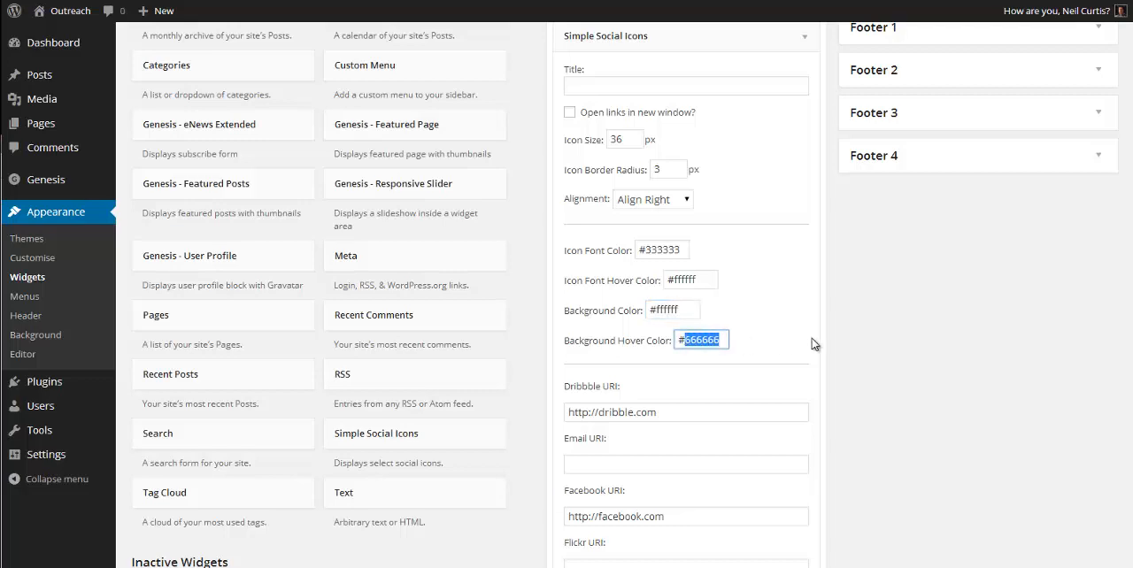
{"action": "type", "text": "333333"}
{"action": "scroll", "coordinate": [992, 359], "scroll_direction": "down", "scroll_amount": 3}
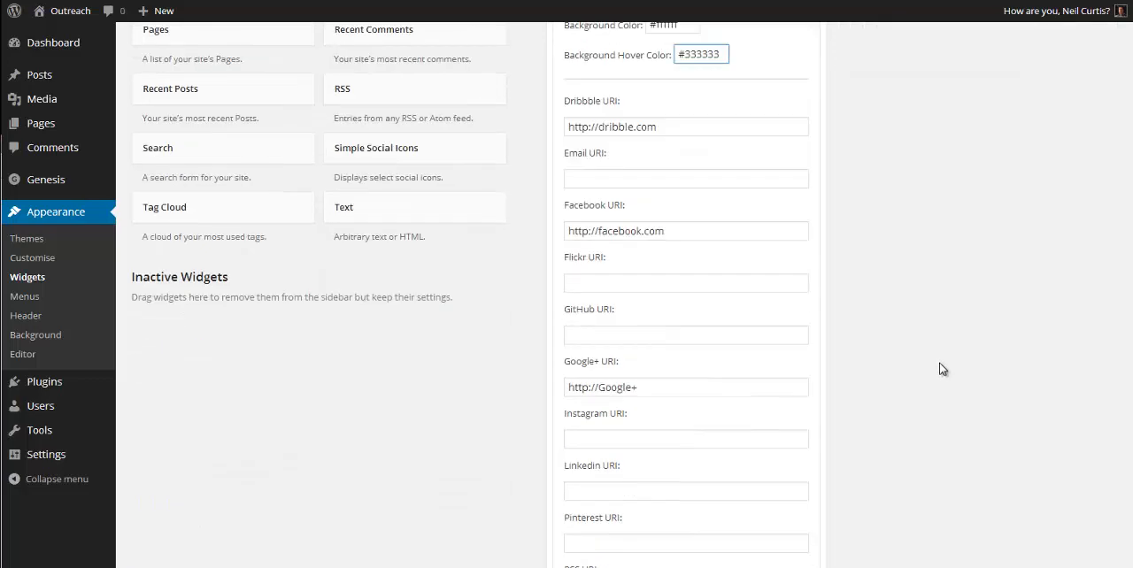
{"action": "scroll", "coordinate": [942, 369], "scroll_direction": "down", "scroll_amount": 7}
{"action": "left_click", "coordinate": [798, 285]}
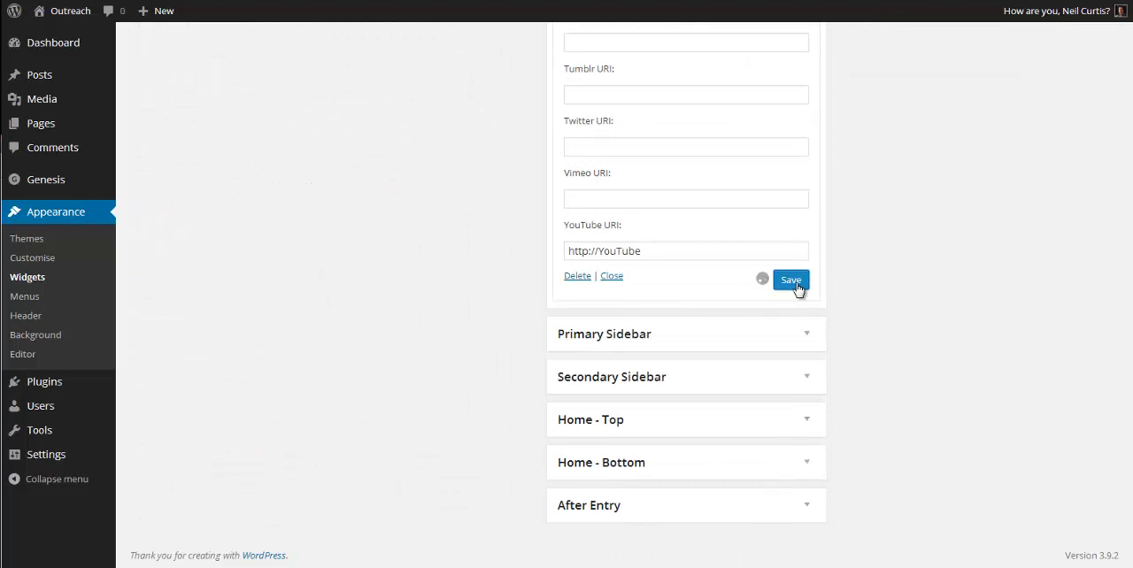
Step: View the restyled header icons on the local home page, check the Facebook link and compare with the demo site's header
{"action": "mouse_move", "coordinate": [71, 12]}
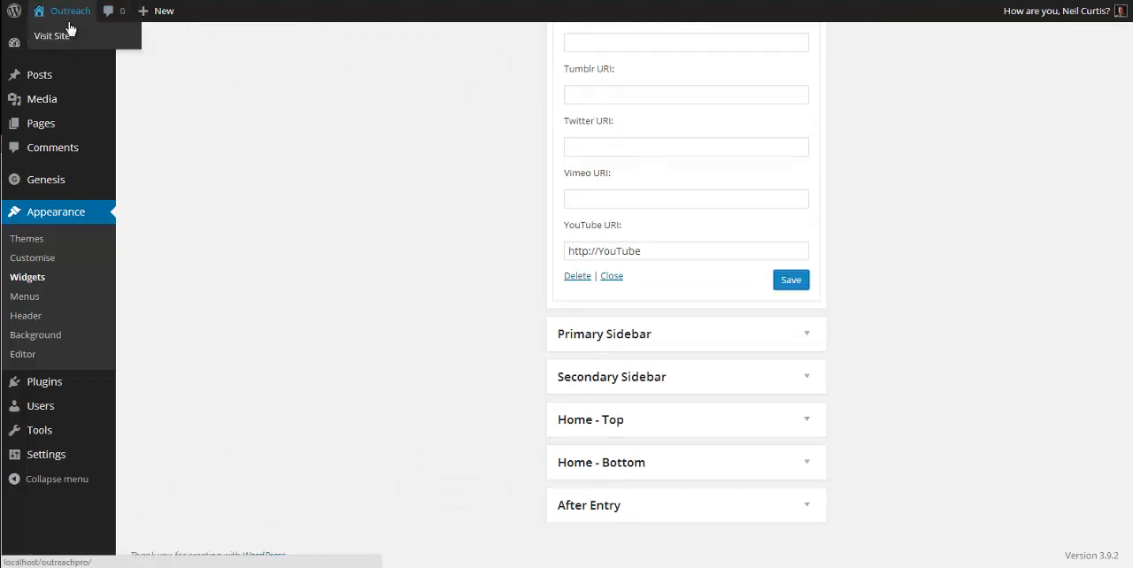
{"action": "left_click", "coordinate": [60, 39]}
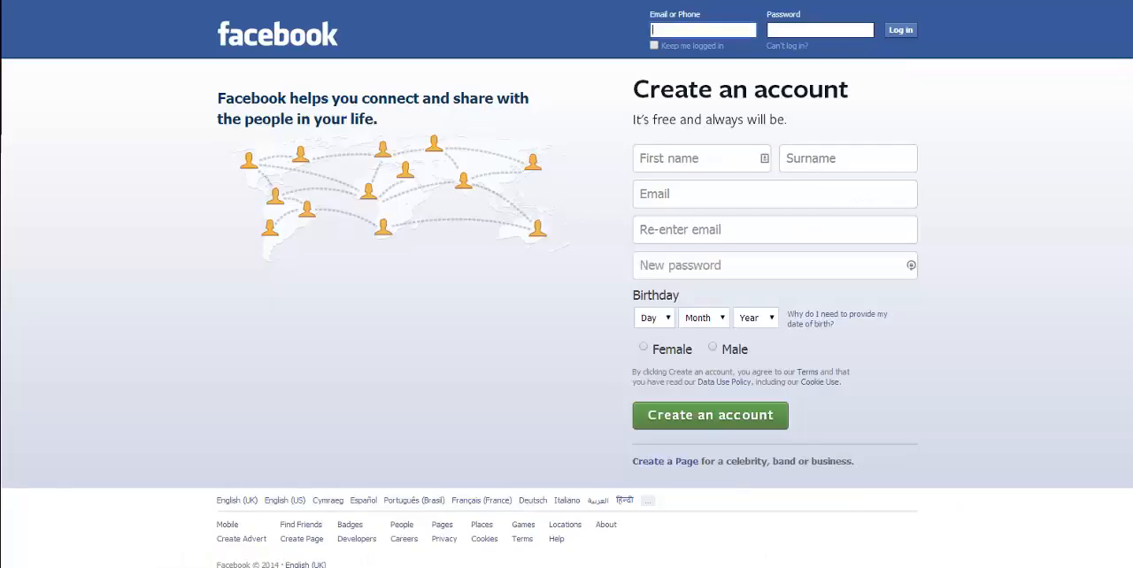
{"action": "left_click", "coordinate": [14, 1]}
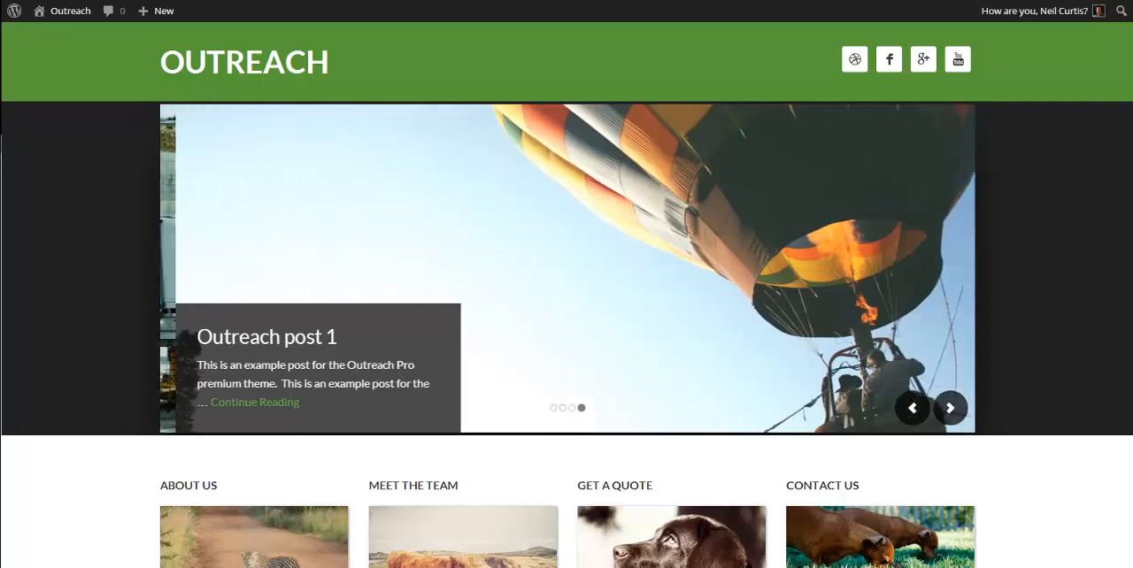
Step: Create a new WordPress menu named Navigation
{"action": "mouse_move", "coordinate": [74, 25]}
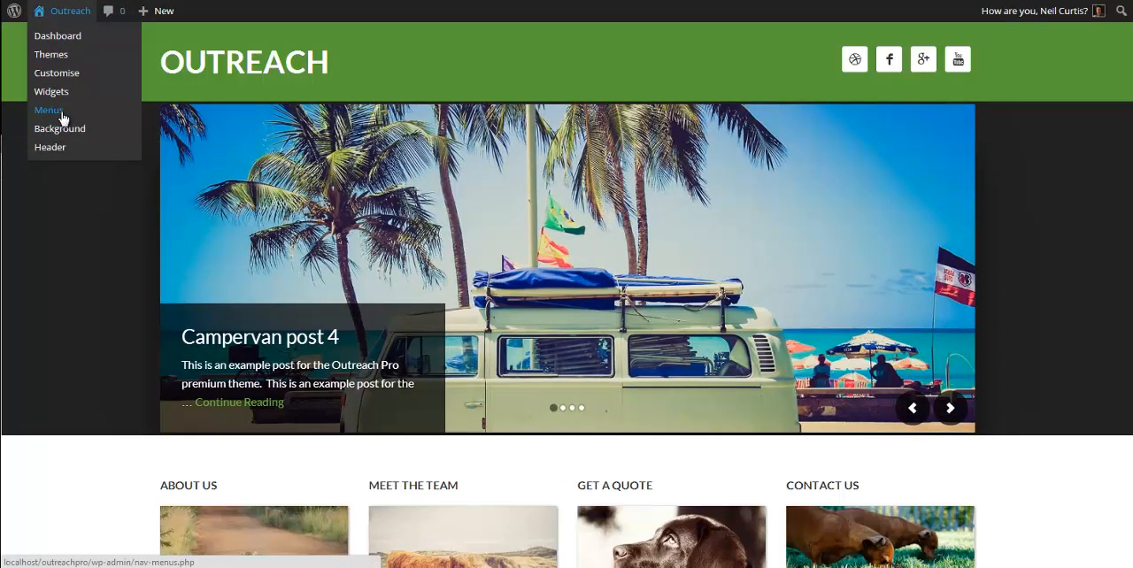
{"action": "left_click", "coordinate": [60, 36]}
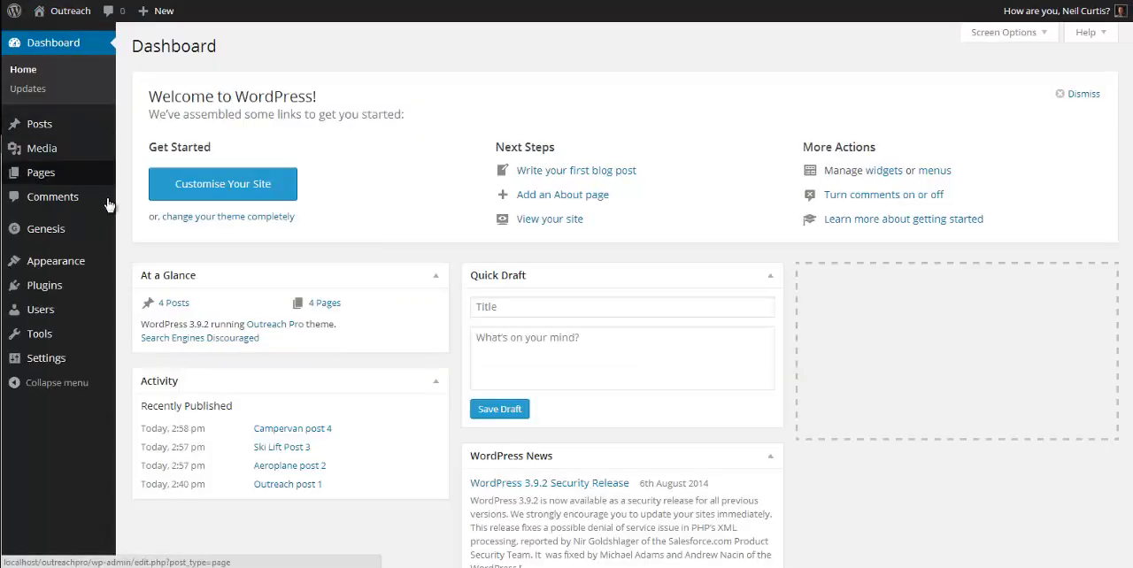
{"action": "mouse_move", "coordinate": [67, 264]}
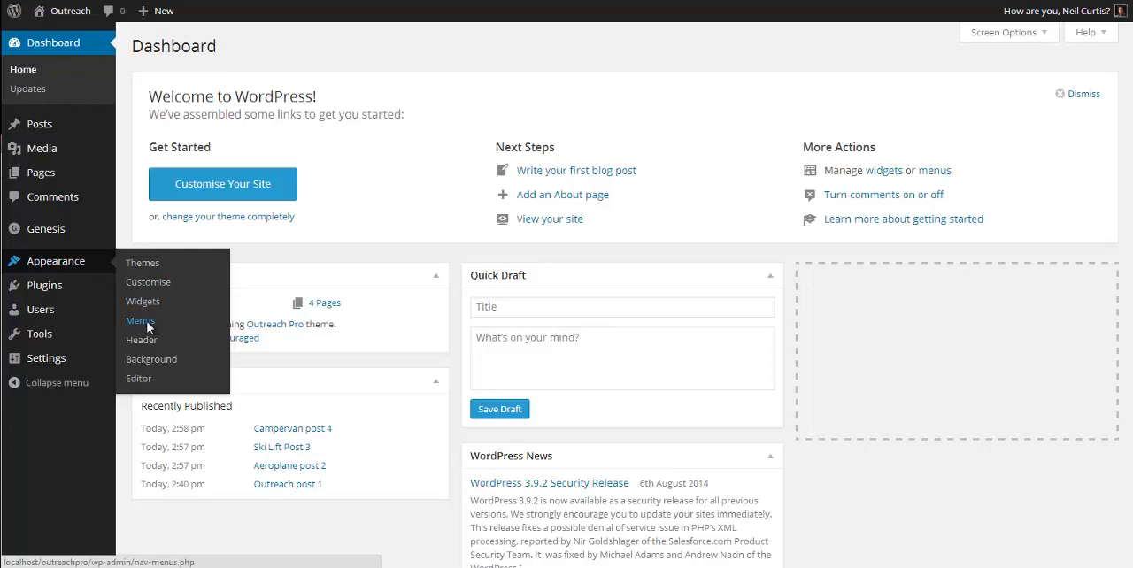
{"action": "left_click", "coordinate": [141, 322]}
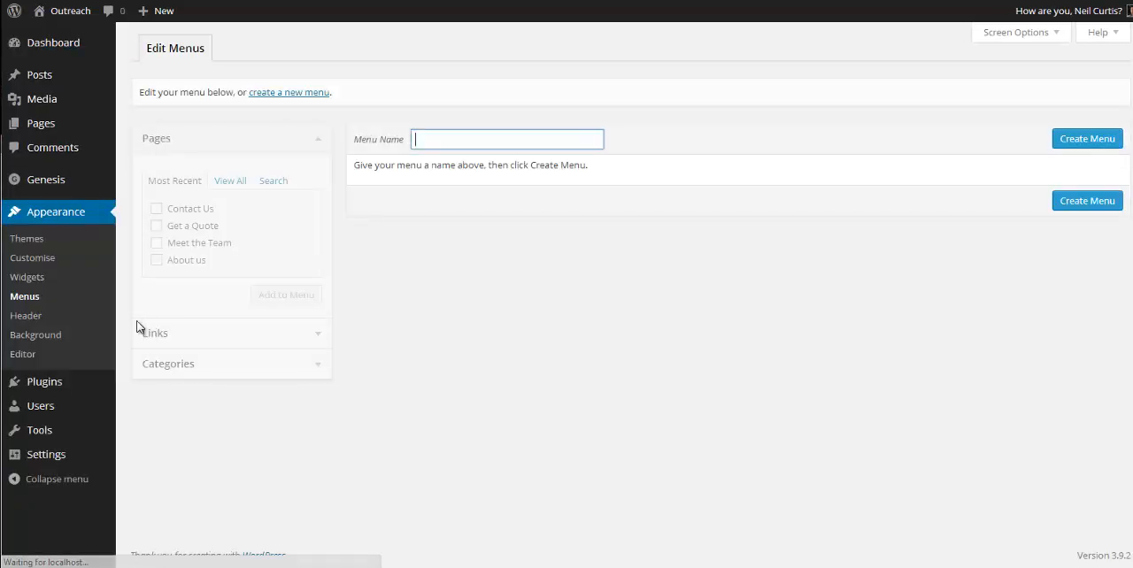
{"action": "left_click", "coordinate": [459, 139]}
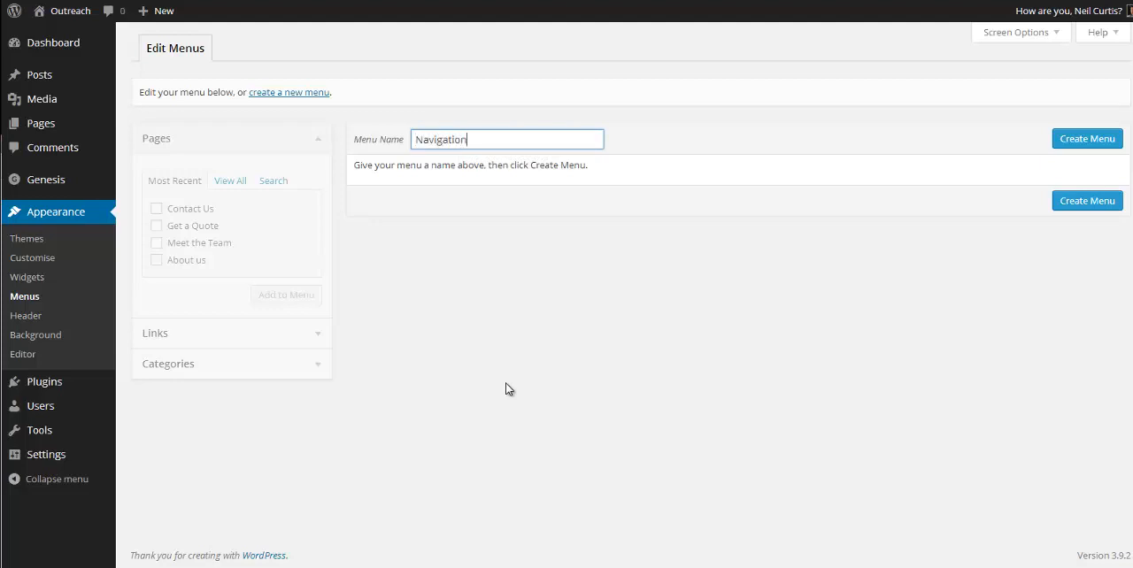
{"action": "left_click", "coordinate": [1110, 139]}
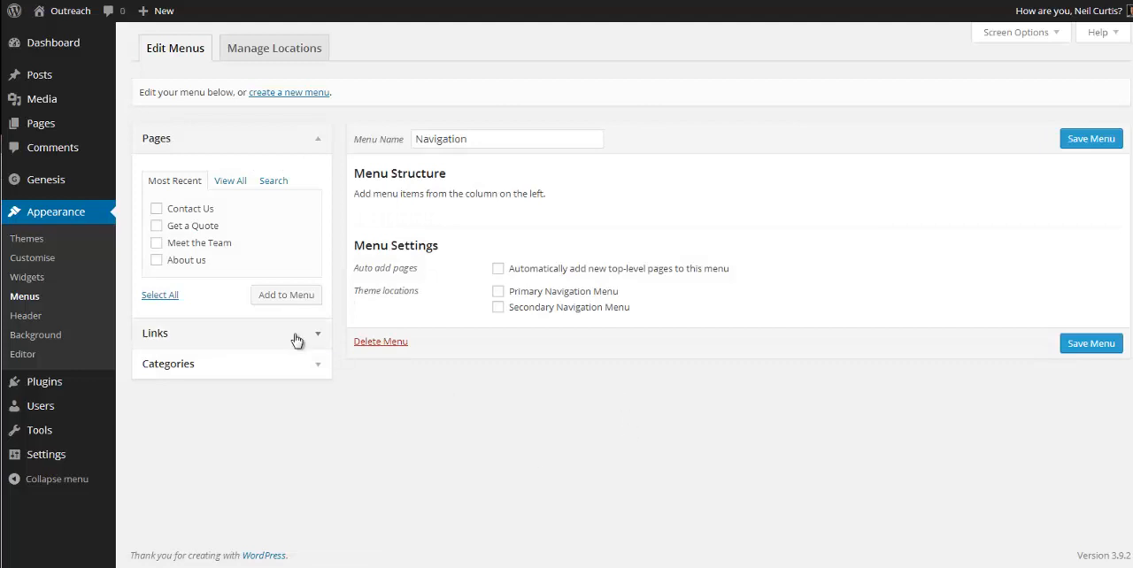
Step: Add the About us, Meet the Team, Get a Quote and Contact Us pages to the Navigation menu
{"action": "left_click", "coordinate": [157, 262]}
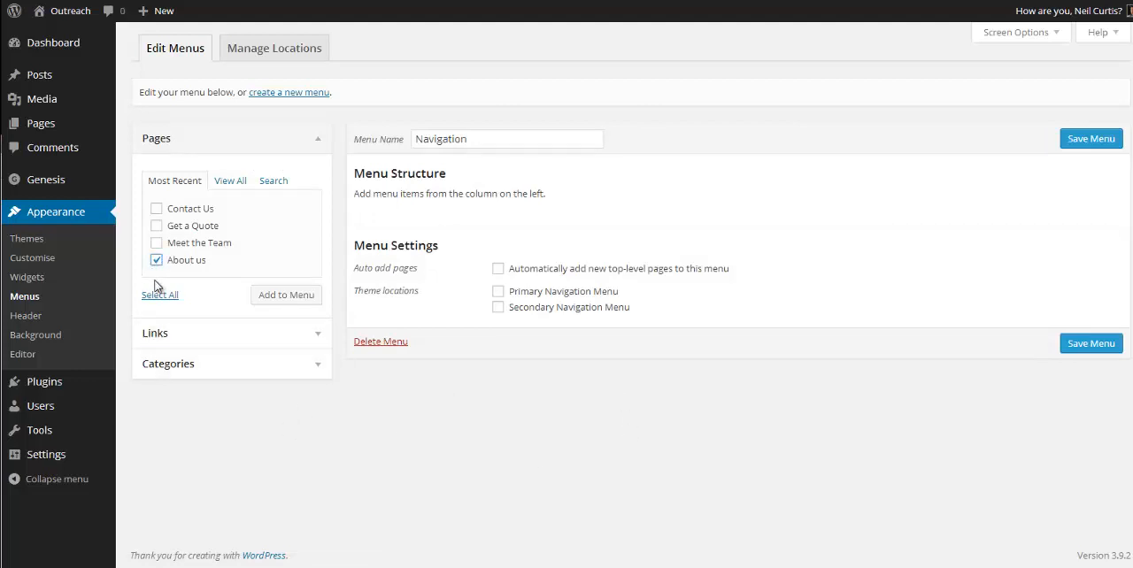
{"action": "left_click", "coordinate": [156, 244]}
{"action": "left_click", "coordinate": [156, 227]}
{"action": "left_click", "coordinate": [156, 210]}
{"action": "left_click", "coordinate": [286, 297]}
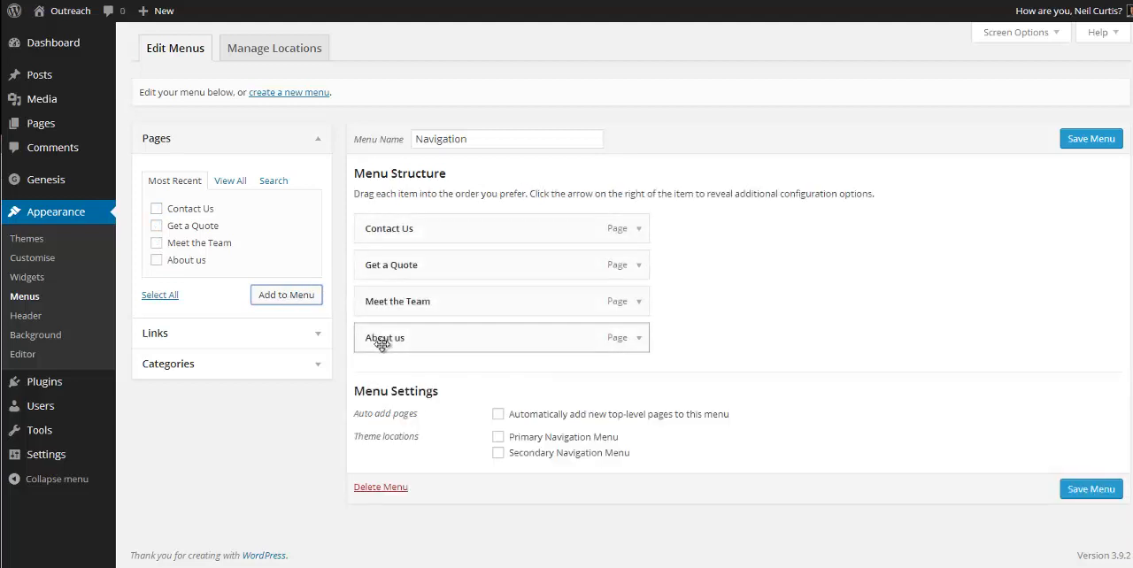
Step: Reorder the menu items to About us, Meet the Team, Get a Quote, Contact Us
{"action": "left_click_drag", "start_coordinate": [381, 344], "coordinate": [379, 226]}
{"action": "left_click_drag", "start_coordinate": [384, 331], "coordinate": [376, 264]}
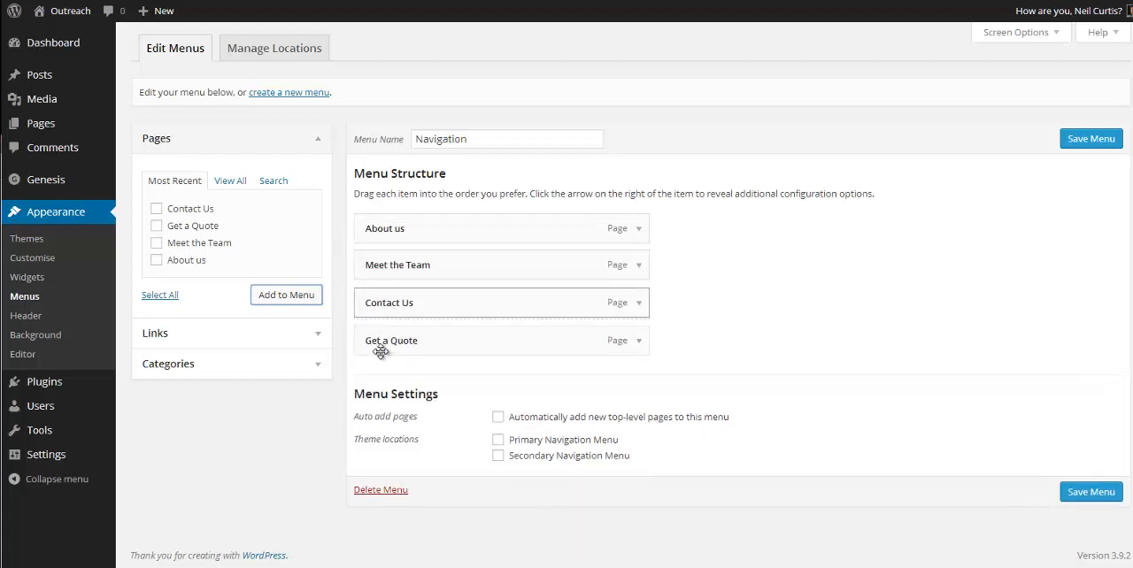
{"action": "left_click_drag", "start_coordinate": [380, 303], "coordinate": [386, 338]}
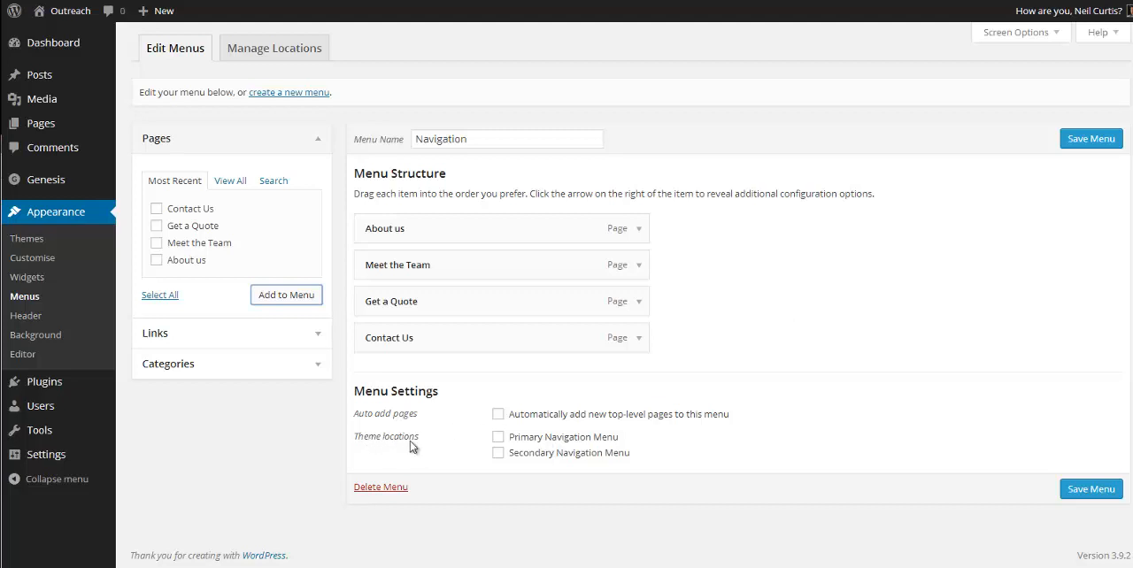
Step: Assign the Navigation menu to the Primary Navigation Menu location, save it and view the local home page
{"action": "left_click", "coordinate": [498, 438]}
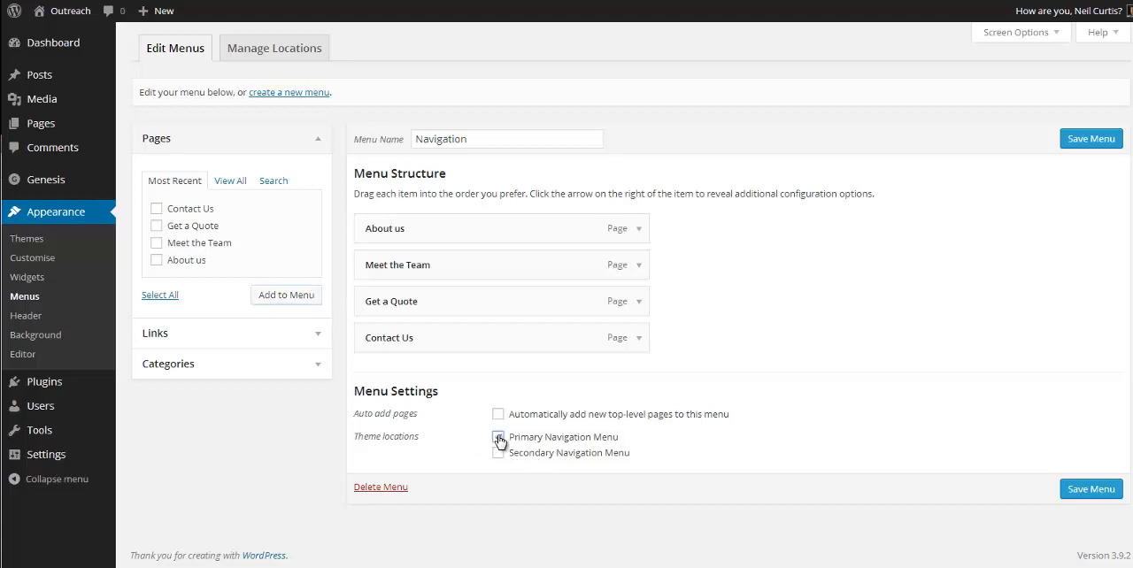
{"action": "left_click", "coordinate": [1092, 492]}
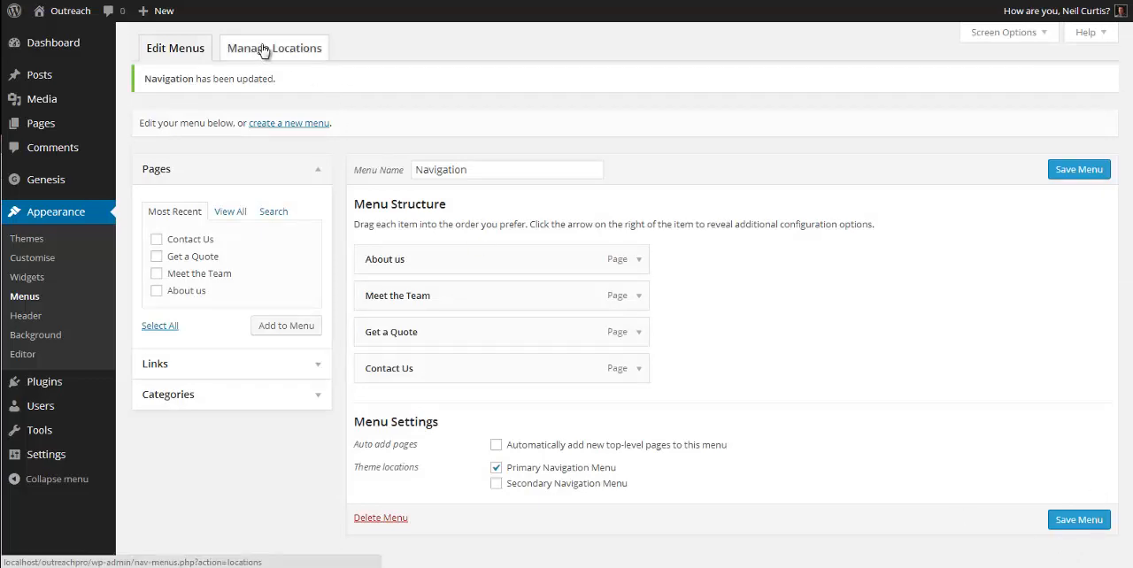
{"action": "left_click", "coordinate": [274, 51]}
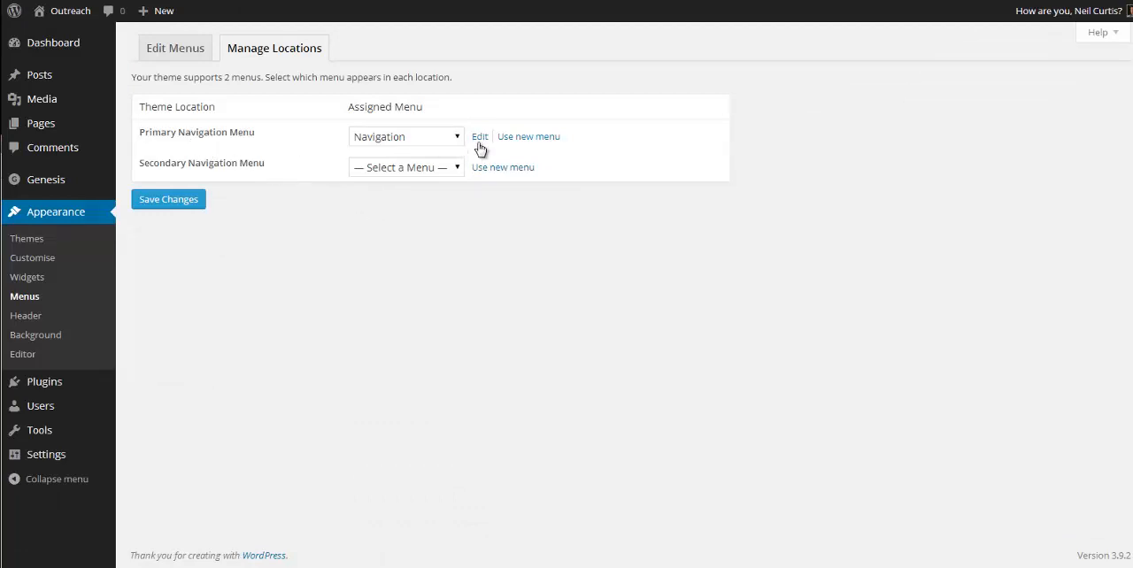
{"action": "left_click", "coordinate": [71, 12]}
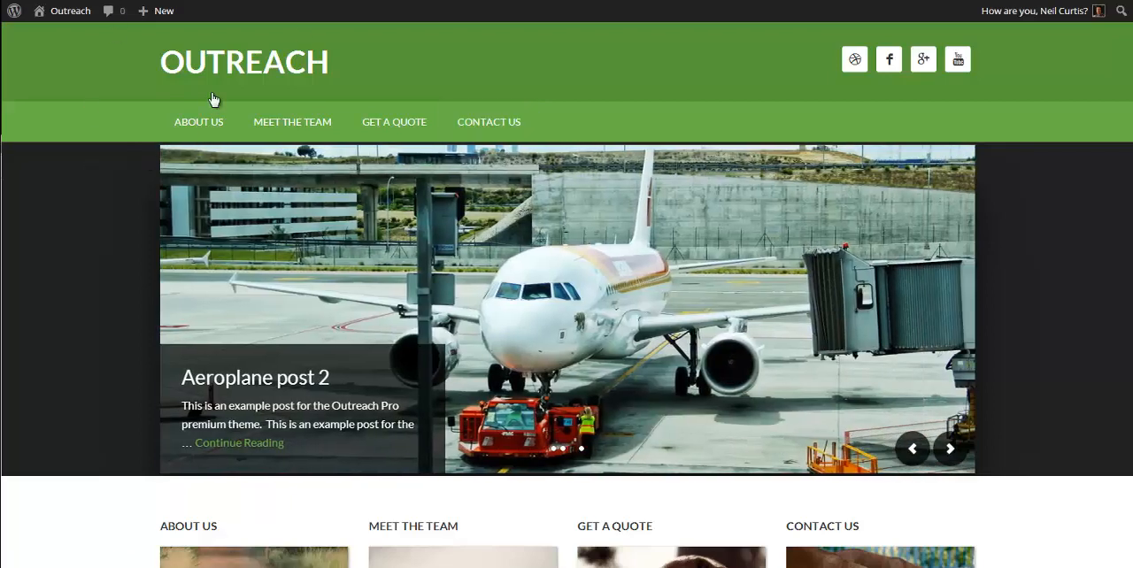
Step: Set the Color Style in the Genesis theme settings to Outreach Pro Orange and save the settings
{"action": "left_click", "coordinate": [68, 15]}
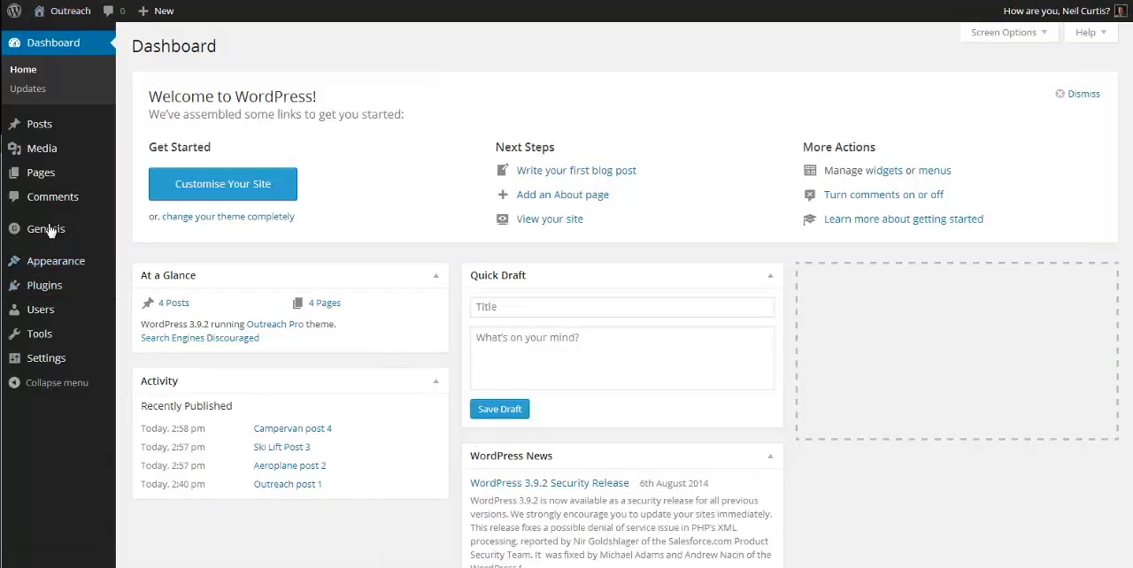
{"action": "mouse_move", "coordinate": [36, 230]}
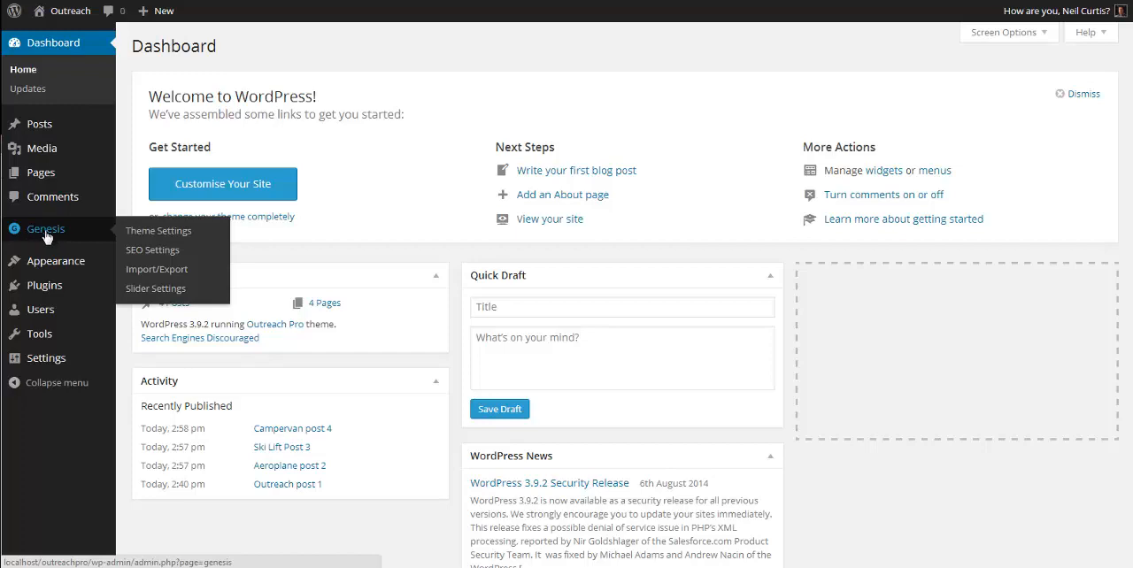
{"action": "left_click", "coordinate": [179, 231]}
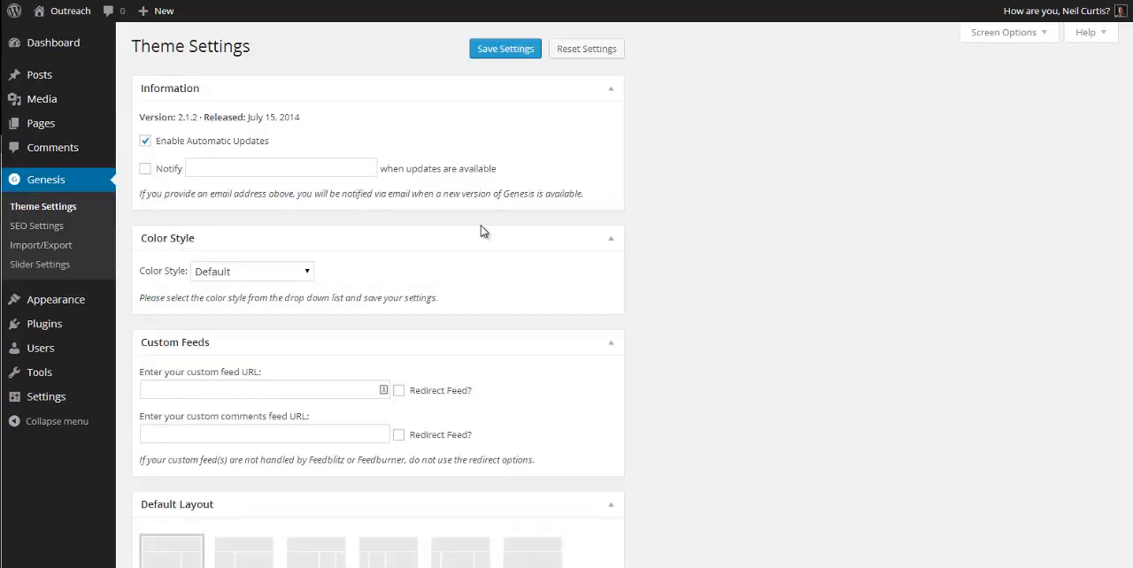
{"action": "scroll", "coordinate": [547, 205], "scroll_direction": "down", "scroll_amount": 2}
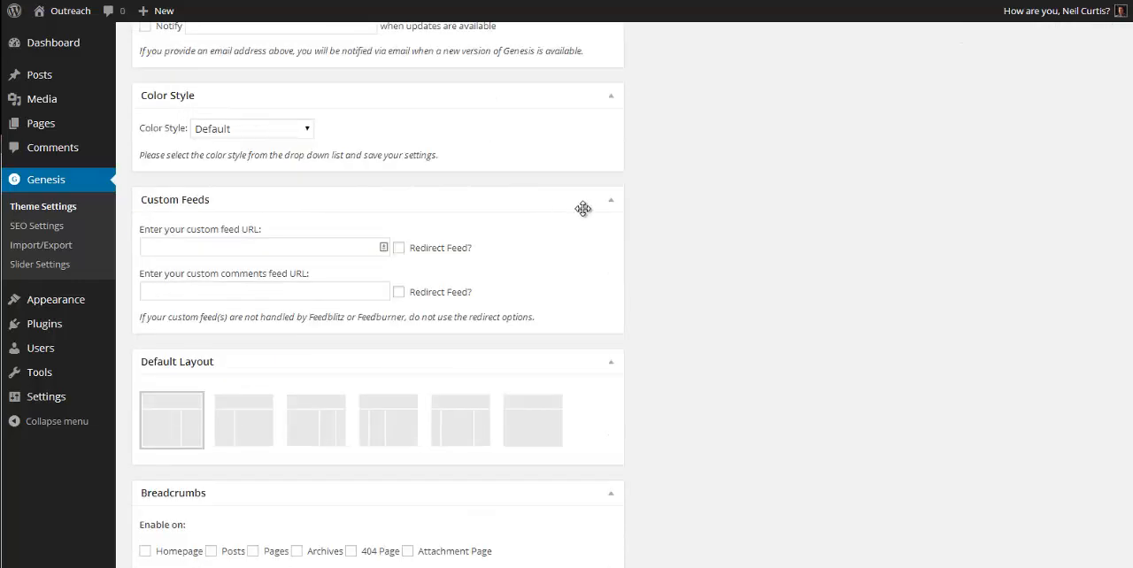
{"action": "scroll", "coordinate": [571, 264], "scroll_direction": "up", "scroll_amount": 1}
{"action": "scroll", "coordinate": [571, 265], "scroll_direction": "up", "scroll_amount": 1}
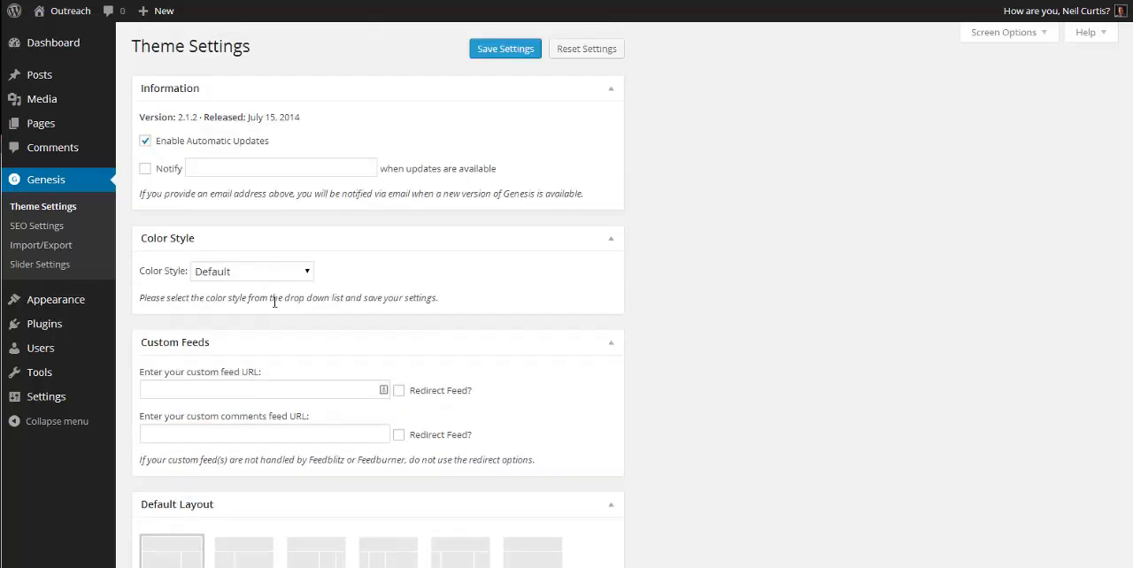
{"action": "left_click", "coordinate": [299, 273]}
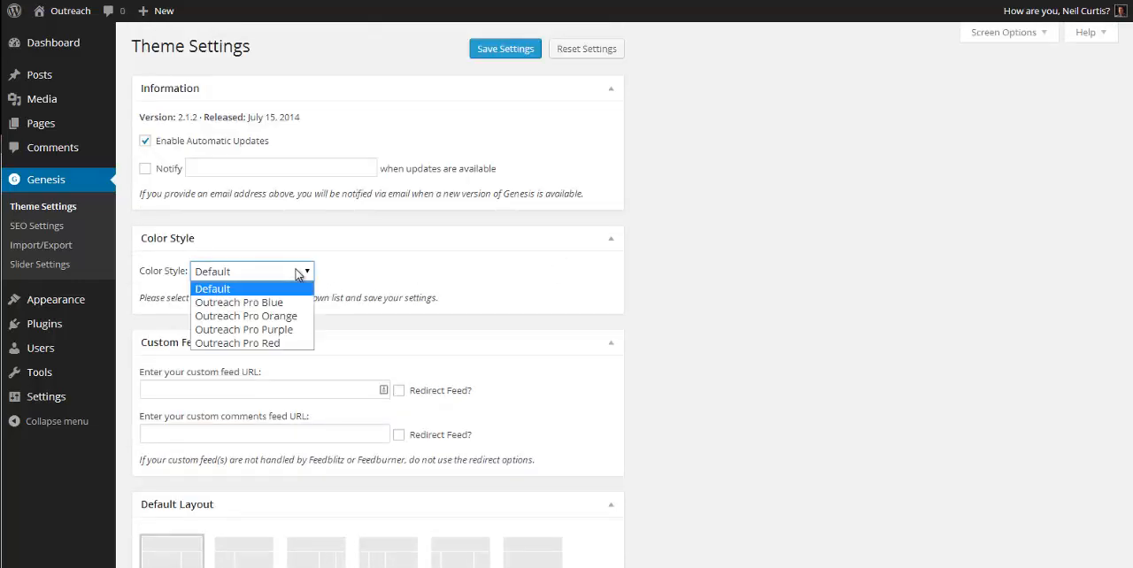
{"action": "left_click", "coordinate": [287, 317]}
{"action": "left_click", "coordinate": [502, 48]}
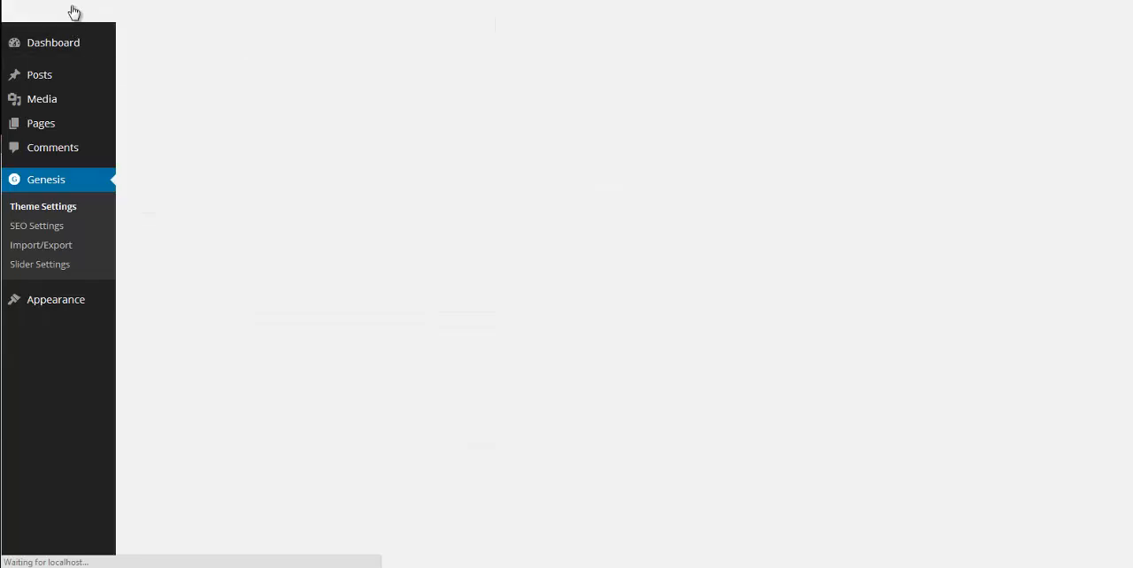
Step: Open the local site in a new tab and examine the new color style from header to footer
{"action": "mouse_move", "coordinate": [69, 18]}
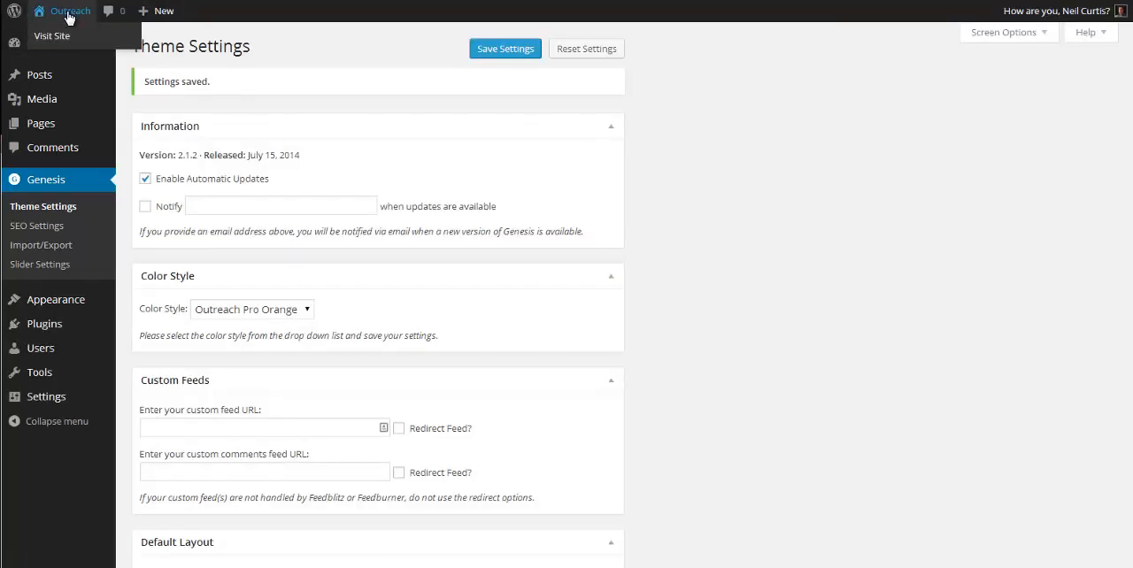
{"action": "right_click", "coordinate": [52, 37]}
{"action": "left_click", "coordinate": [71, 44]}
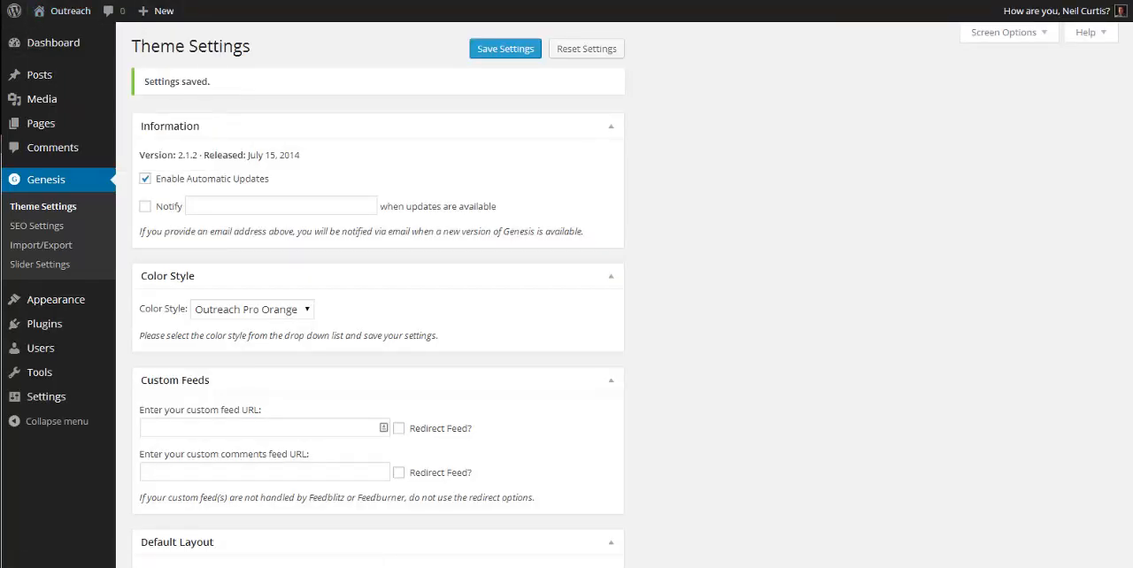
{"action": "key", "text": "ctrl+Tab"}
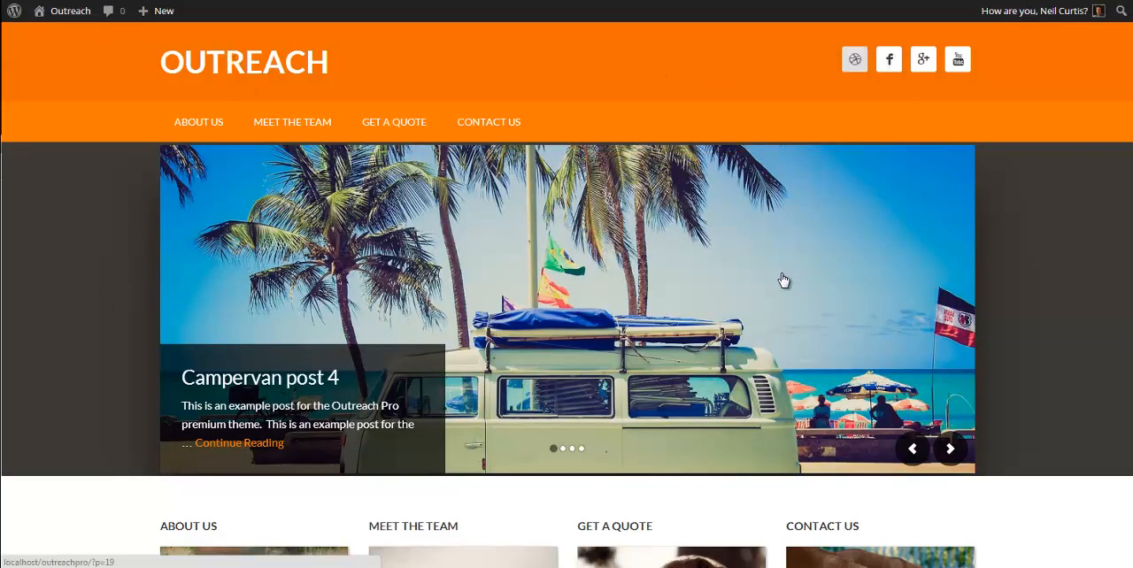
{"action": "scroll", "coordinate": [784, 280], "scroll_direction": "down", "scroll_amount": 3}
{"action": "scroll", "coordinate": [349, 339], "scroll_direction": "down", "scroll_amount": 4}
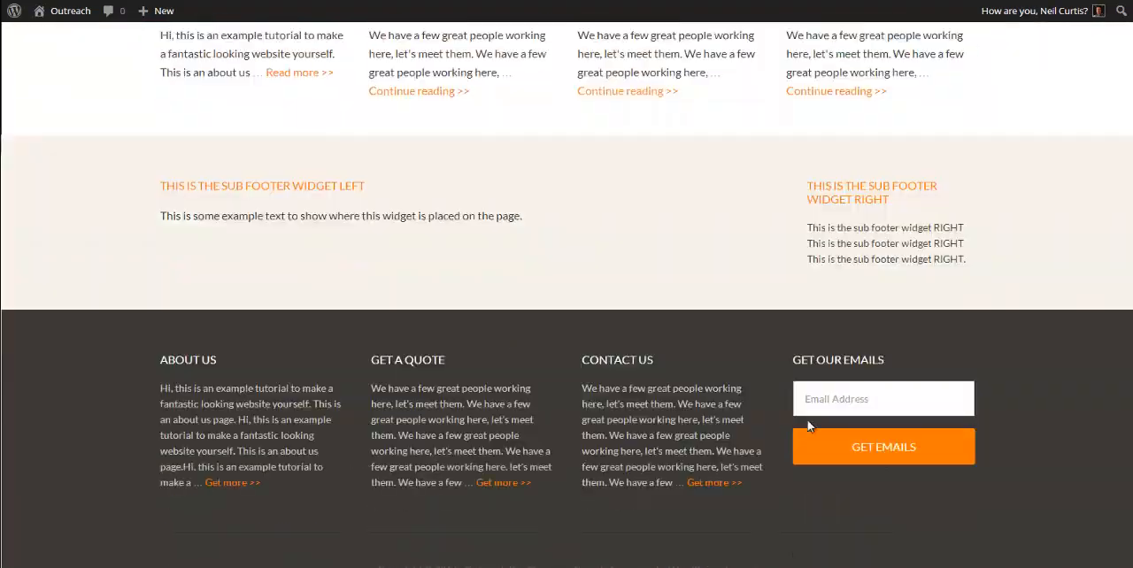
{"action": "scroll", "coordinate": [705, 467], "scroll_direction": "up", "scroll_amount": 7}
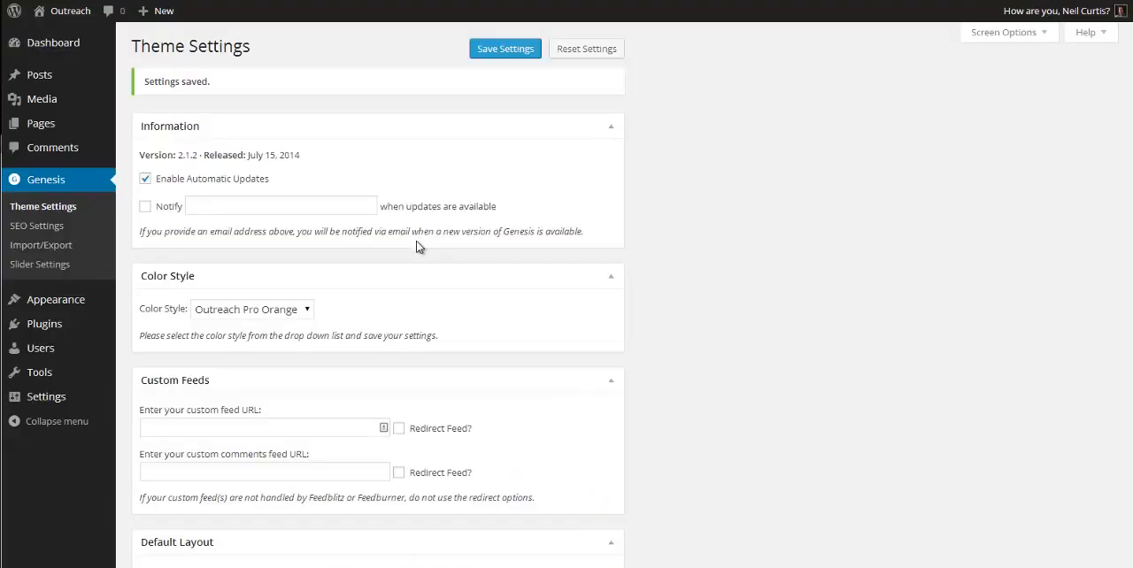
Step: Review the remaining Genesis theme settings, from default layout and breadcrumbs to content archives, blog page template and header and footer scripts
{"action": "scroll", "coordinate": [417, 245], "scroll_direction": "down", "scroll_amount": 5}
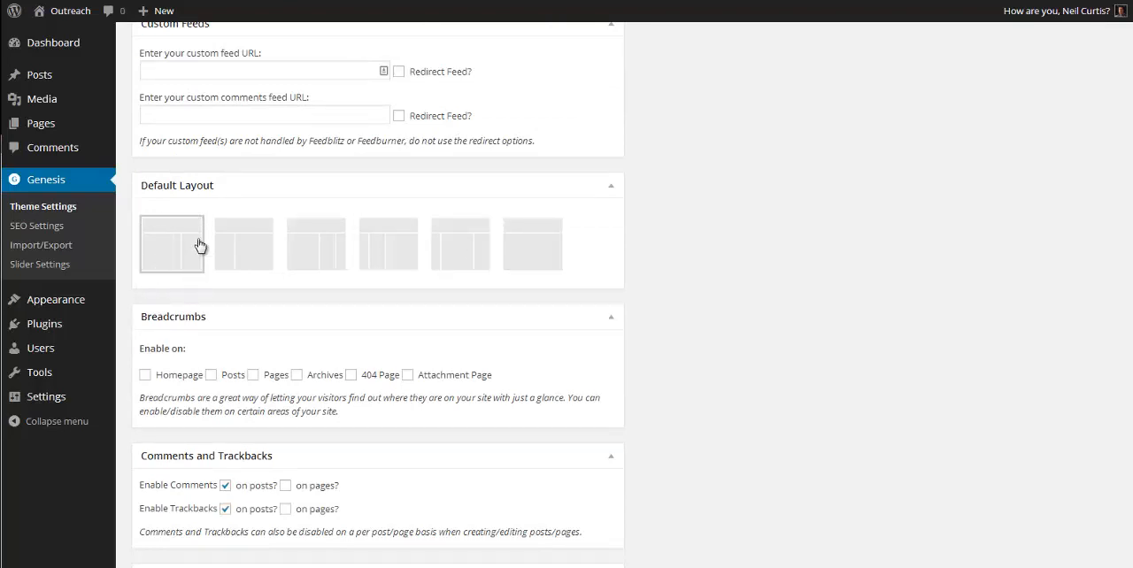
{"action": "scroll", "coordinate": [447, 239], "scroll_direction": "down", "scroll_amount": 3}
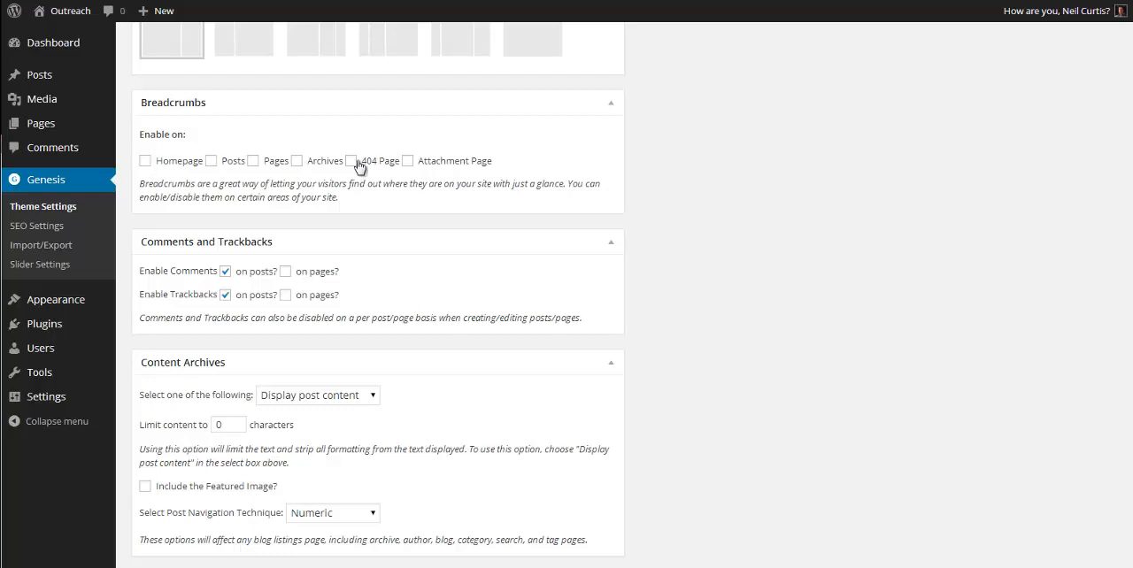
{"action": "scroll", "coordinate": [522, 226], "scroll_direction": "down", "scroll_amount": 1}
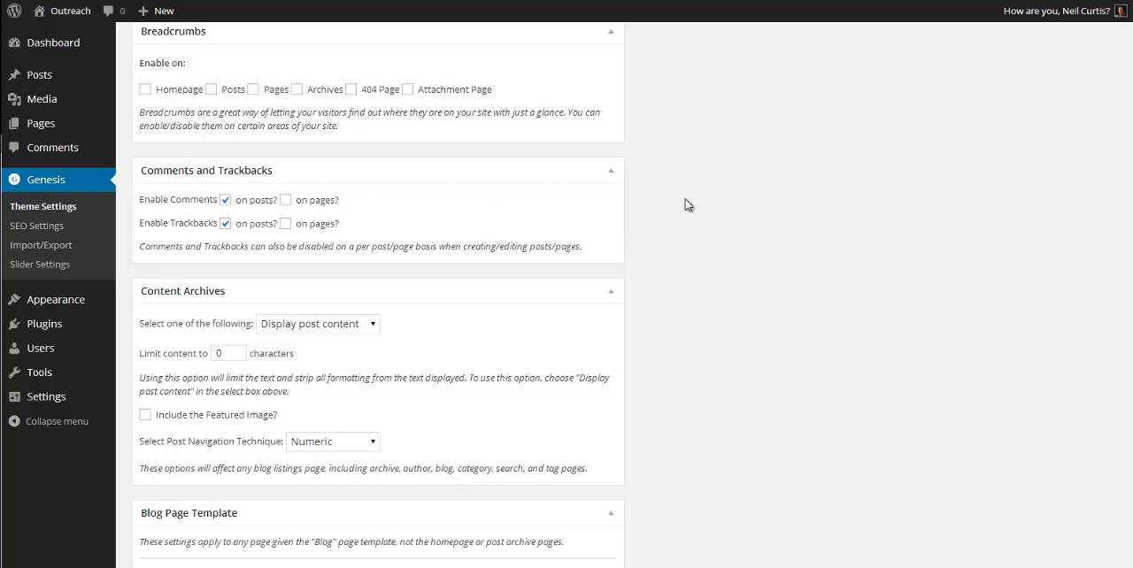
{"action": "scroll", "coordinate": [534, 215], "scroll_direction": "down", "scroll_amount": 2}
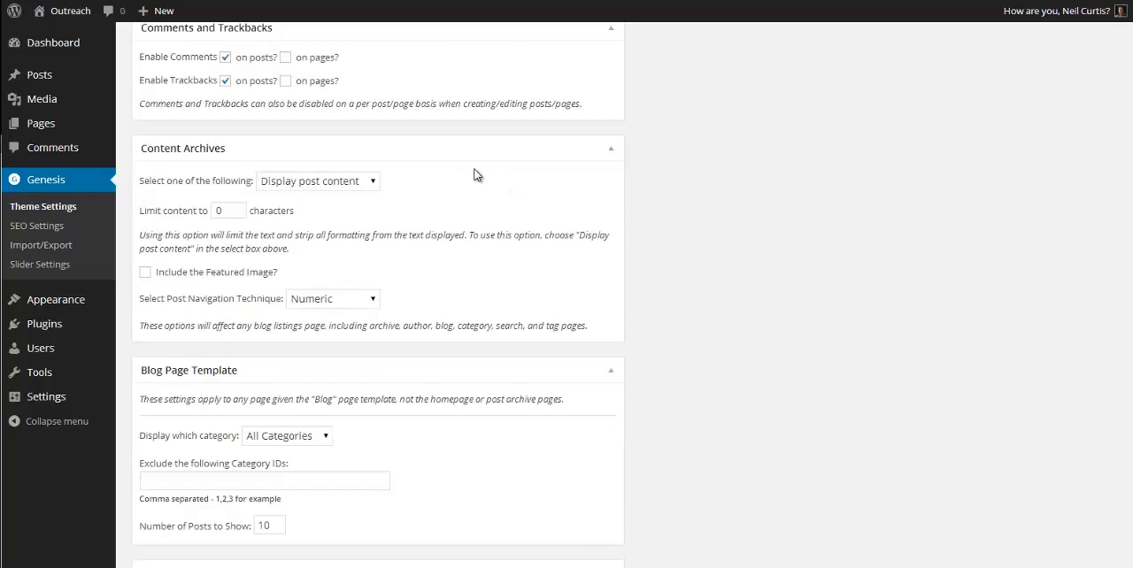
{"action": "scroll", "coordinate": [460, 172], "scroll_direction": "down", "scroll_amount": 2}
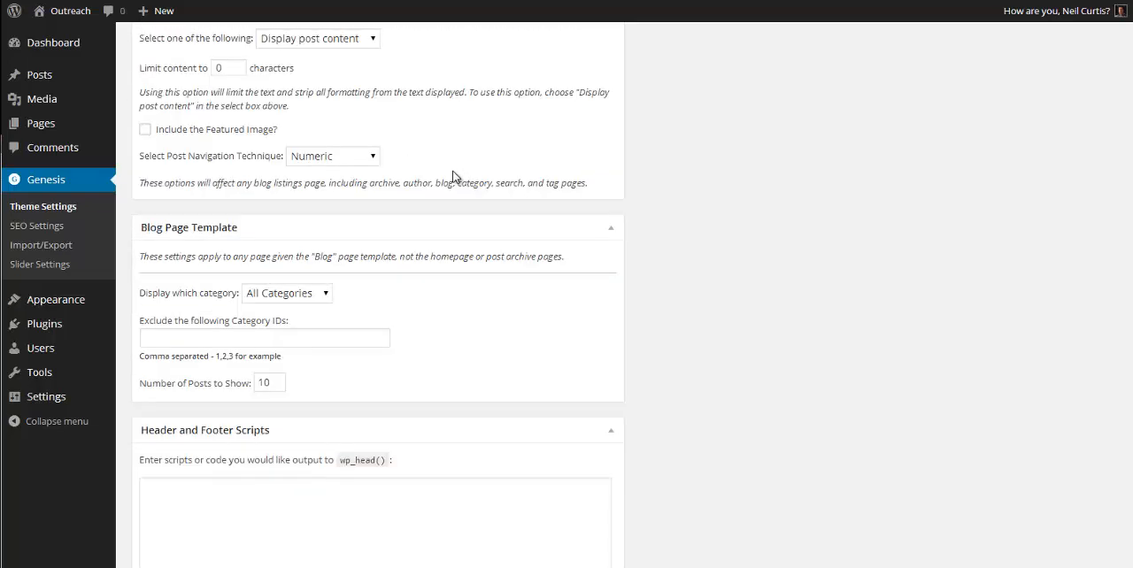
{"action": "scroll", "coordinate": [437, 142], "scroll_direction": "up", "scroll_amount": 1}
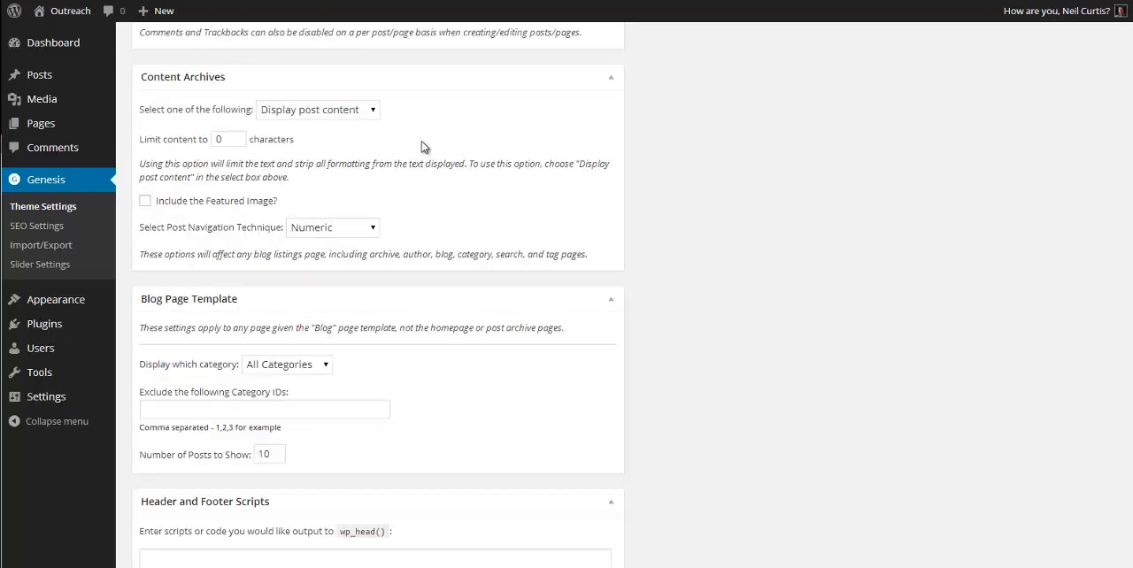
{"action": "scroll", "coordinate": [425, 232], "scroll_direction": "down", "scroll_amount": 5}
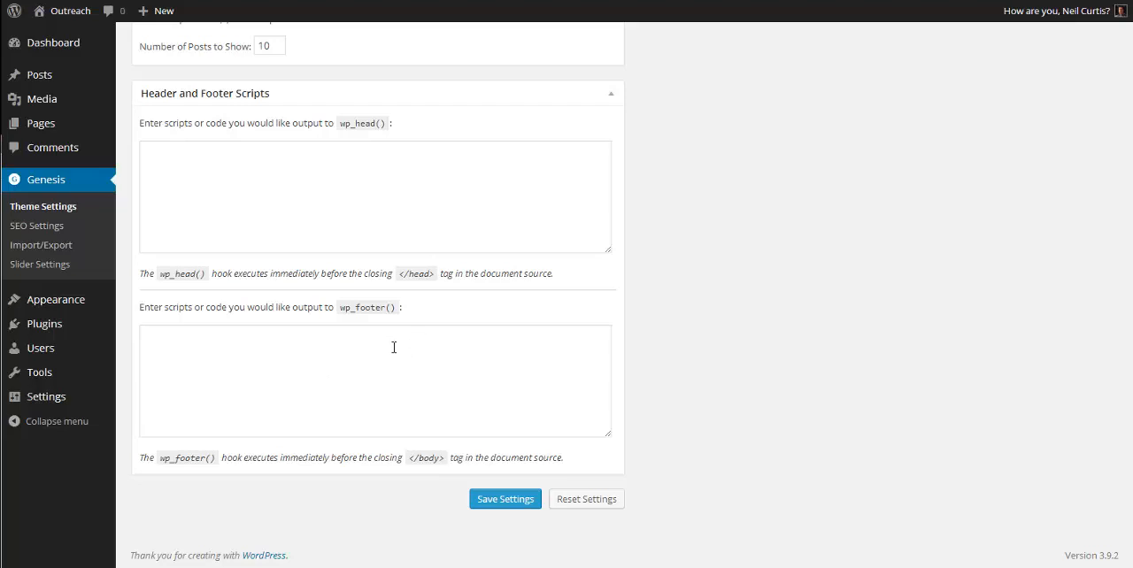
{"action": "scroll", "coordinate": [393, 347], "scroll_direction": "up", "scroll_amount": 7}
{"action": "scroll", "coordinate": [369, 350], "scroll_direction": "up", "scroll_amount": 6}
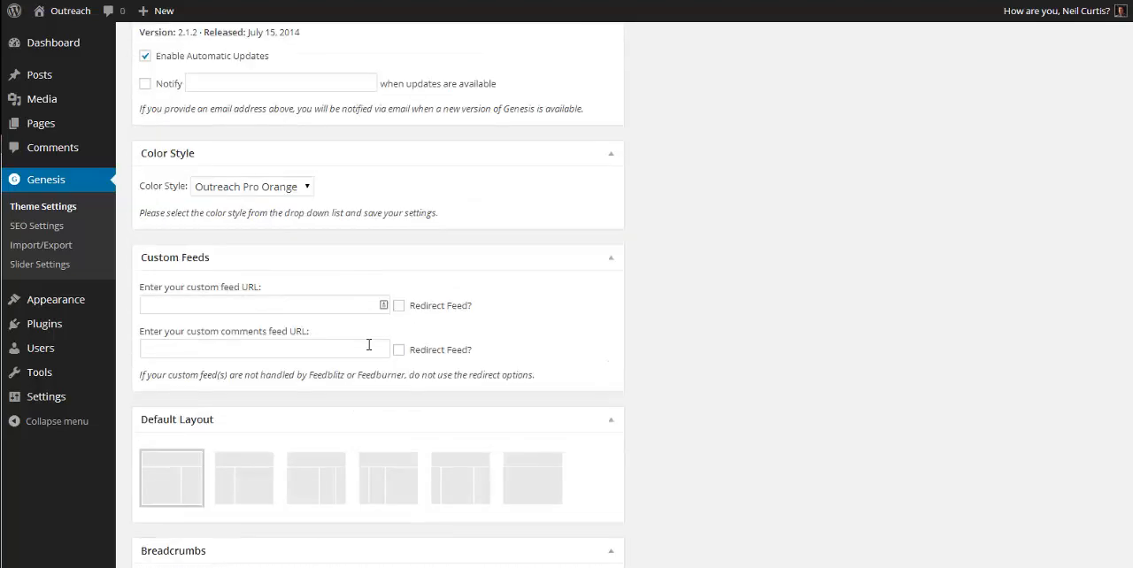
{"action": "scroll", "coordinate": [369, 347], "scroll_direction": "up", "scroll_amount": 2}
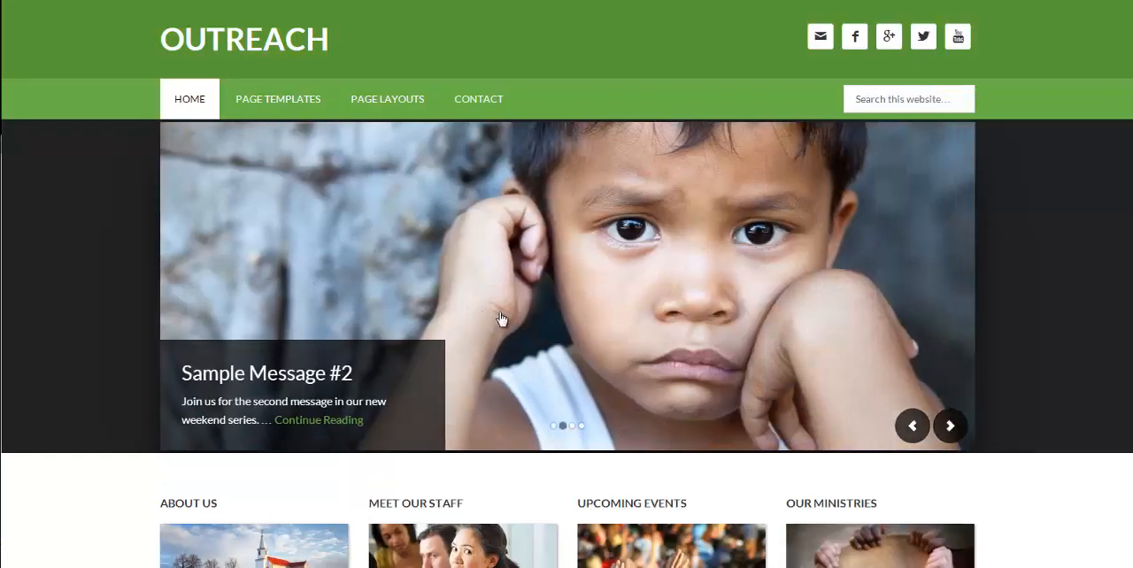
Step: Open the Sample Message #3 post on the demo site and examine its page layout and sidebar widgets
{"action": "scroll", "coordinate": [442, 367], "scroll_direction": "down", "scroll_amount": 3}
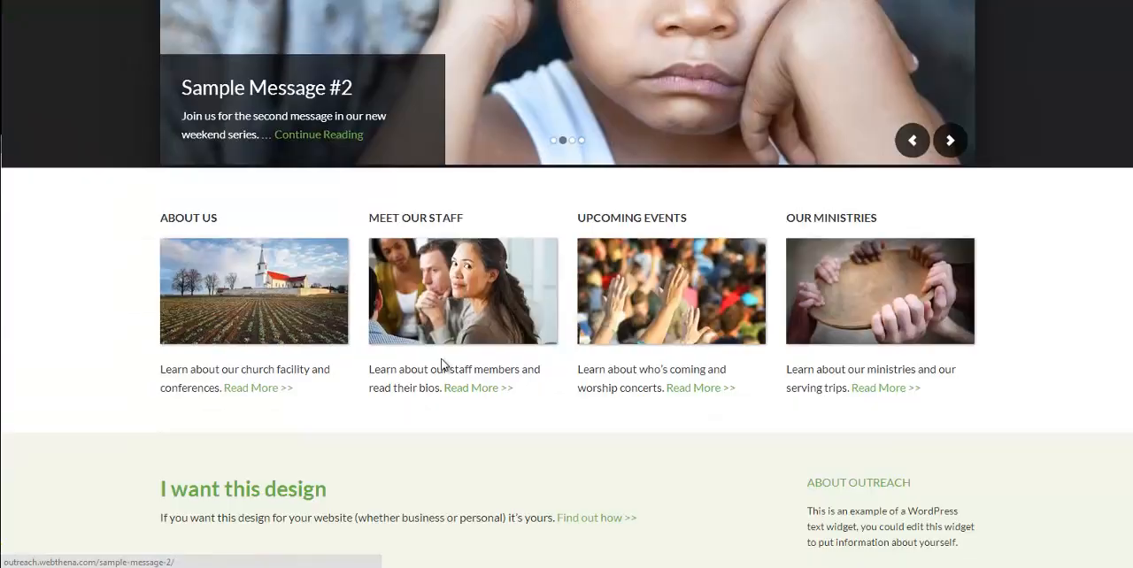
{"action": "scroll", "coordinate": [615, 216], "scroll_direction": "up", "scroll_amount": 3}
{"action": "left_click", "coordinate": [615, 216]}
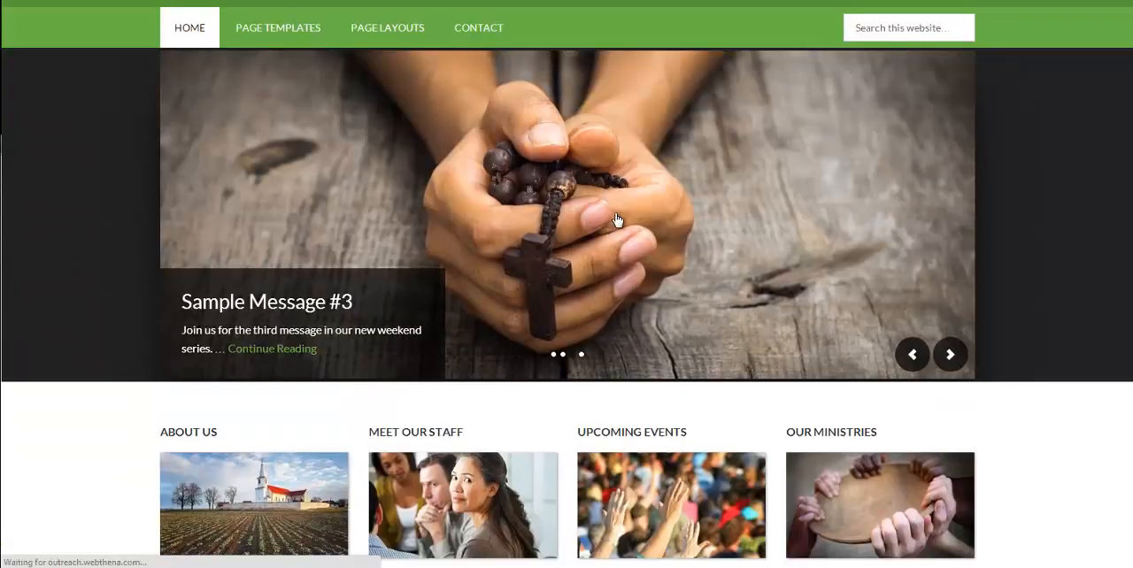
{"action": "scroll", "coordinate": [878, 294], "scroll_direction": "down", "scroll_amount": 2}
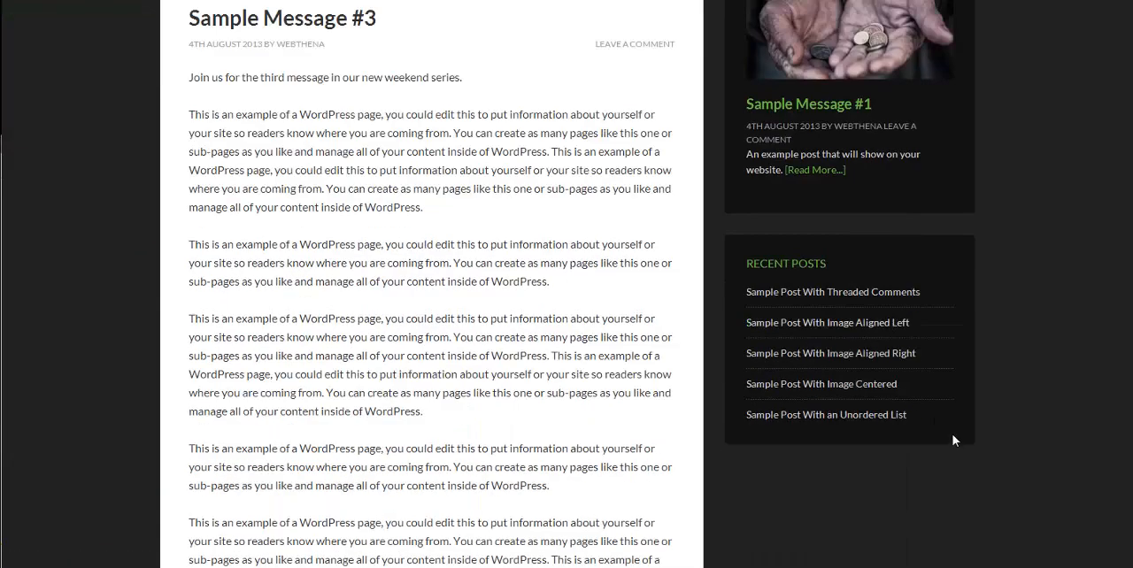
{"action": "scroll", "coordinate": [813, 299], "scroll_direction": "up", "scroll_amount": 2}
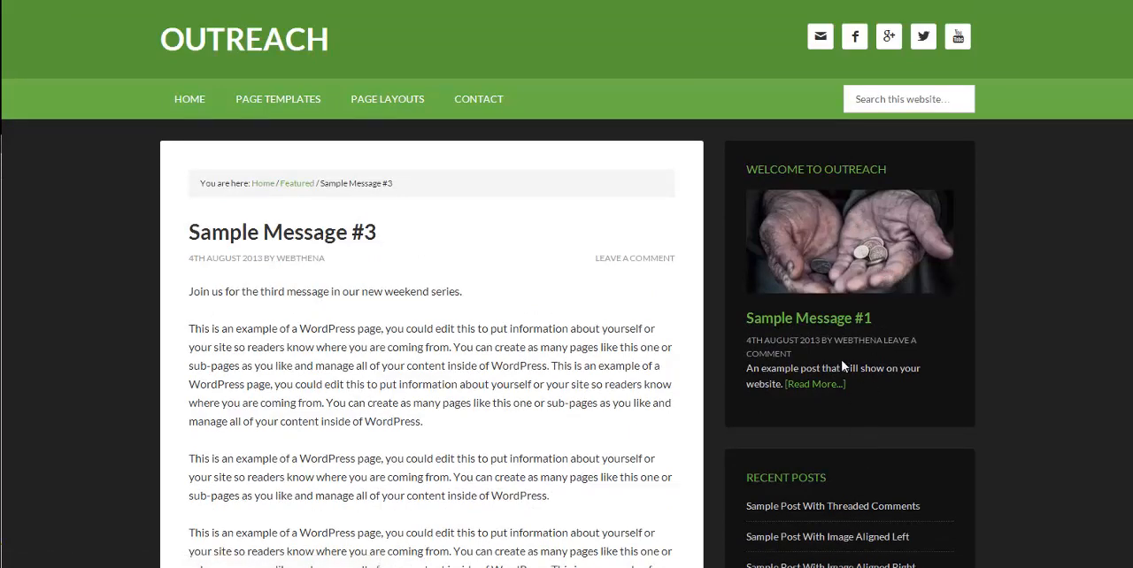
{"action": "scroll", "coordinate": [899, 228], "scroll_direction": "down", "scroll_amount": 8}
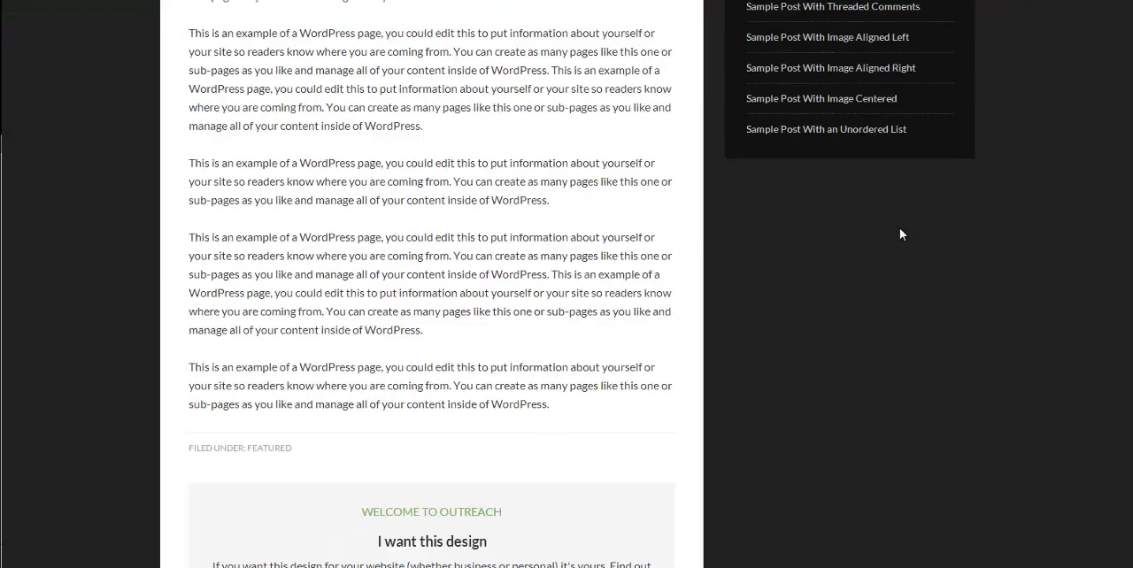
{"action": "scroll", "coordinate": [898, 236], "scroll_direction": "down", "scroll_amount": 2}
{"action": "scroll", "coordinate": [883, 268], "scroll_direction": "up", "scroll_amount": 6}
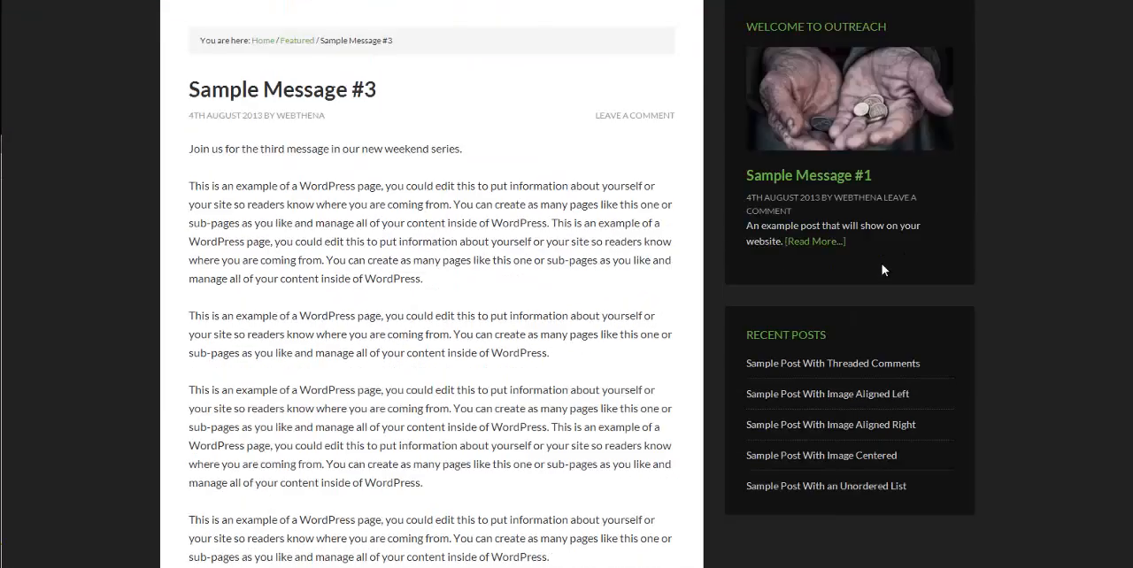
{"action": "scroll", "coordinate": [882, 270], "scroll_direction": "up", "scroll_amount": 2}
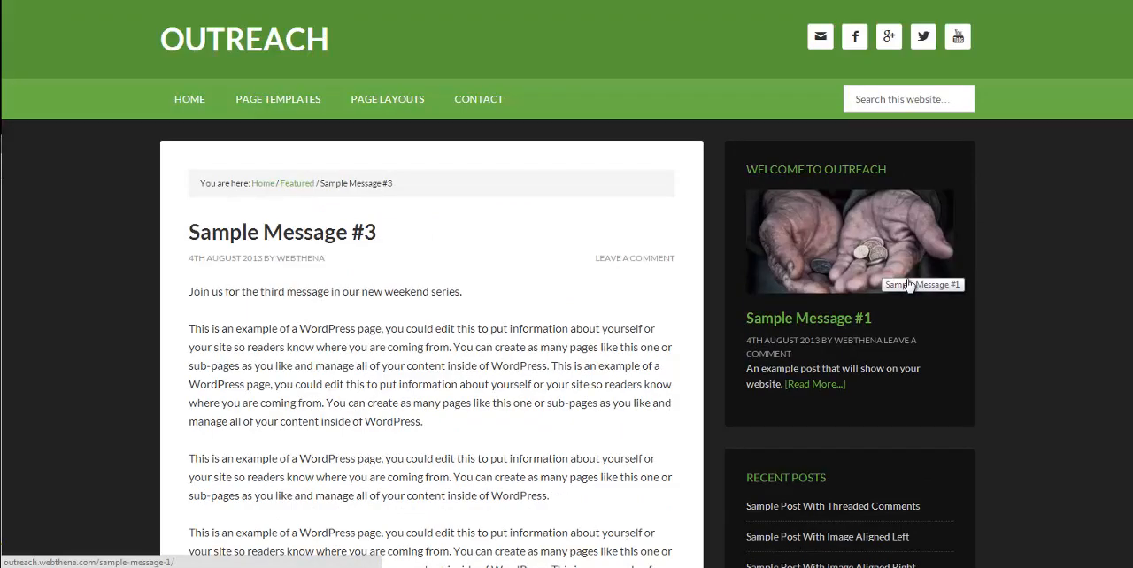
{"action": "scroll", "coordinate": [940, 240], "scroll_direction": "down", "scroll_amount": 4}
{"action": "scroll", "coordinate": [940, 240], "scroll_direction": "up", "scroll_amount": 3}
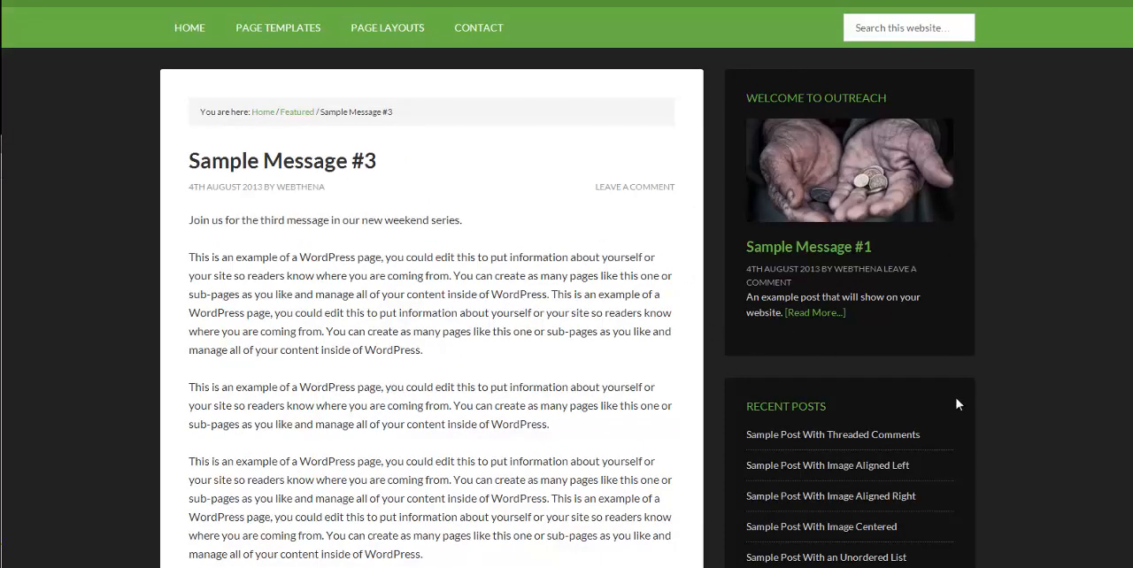
{"action": "scroll", "coordinate": [958, 402], "scroll_direction": "down", "scroll_amount": 2}
{"action": "scroll", "coordinate": [893, 330], "scroll_direction": "up", "scroll_amount": 3}
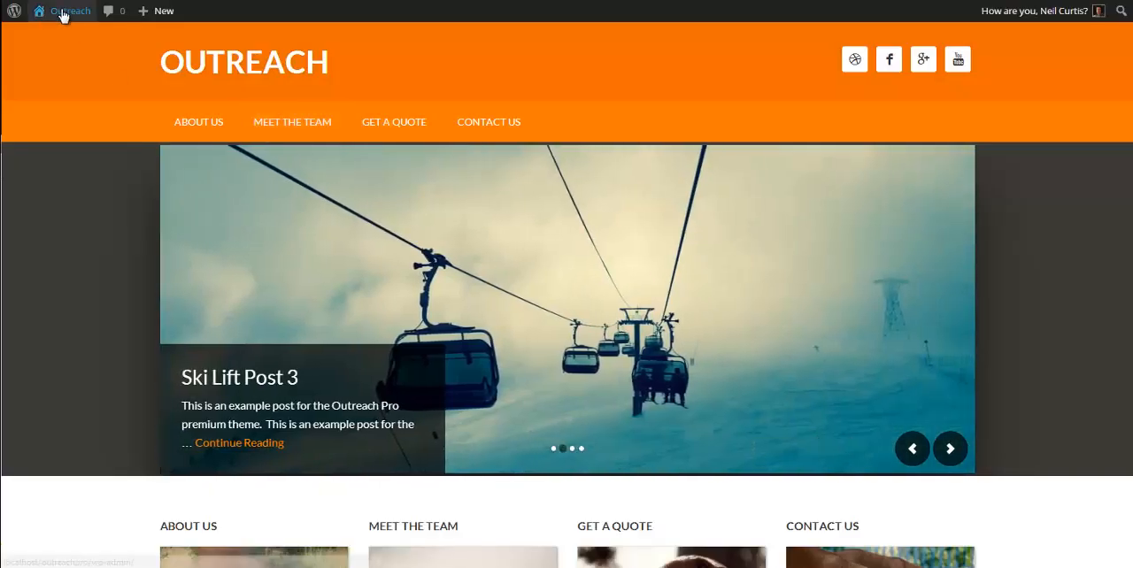
Step: Go to the local site's widget settings and add a Genesis - Featured Posts widget to the Primary Sidebar
{"action": "mouse_move", "coordinate": [62, 11]}
{"action": "left_click", "coordinate": [66, 93]}
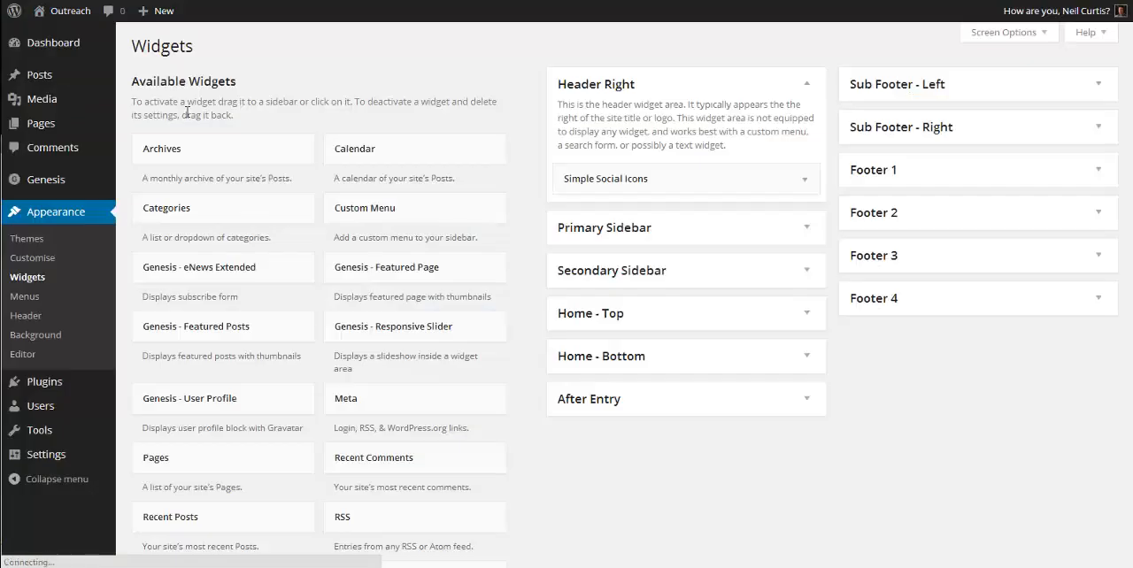
{"action": "left_click", "coordinate": [652, 229]}
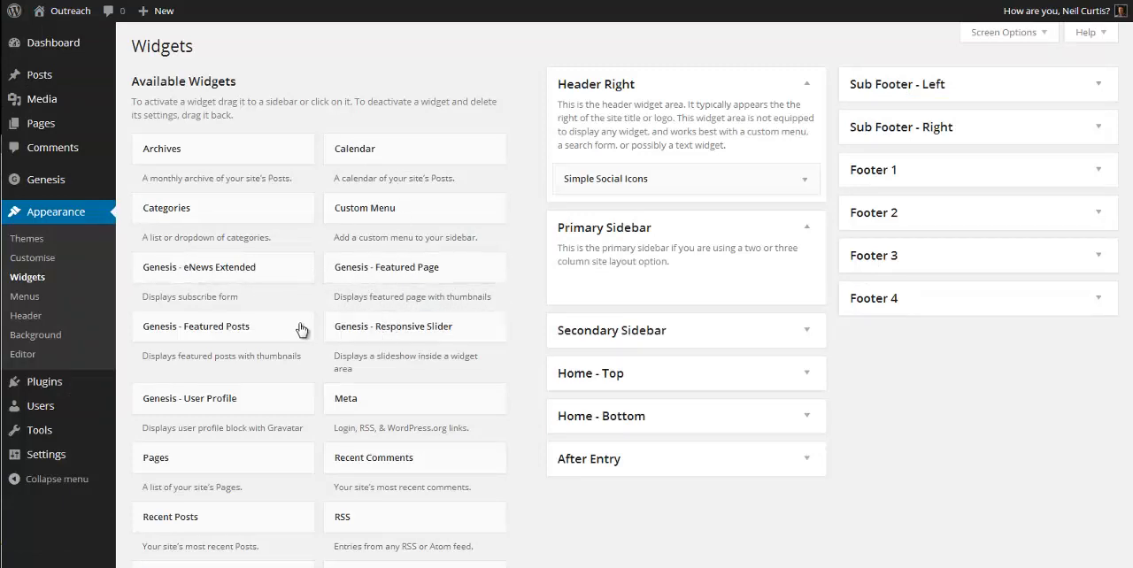
{"action": "left_click_drag", "start_coordinate": [261, 327], "coordinate": [651, 278]}
{"action": "scroll", "coordinate": [773, 368], "scroll_direction": "down", "scroll_amount": 2}
{"action": "scroll", "coordinate": [772, 368], "scroll_direction": "down", "scroll_amount": 1}
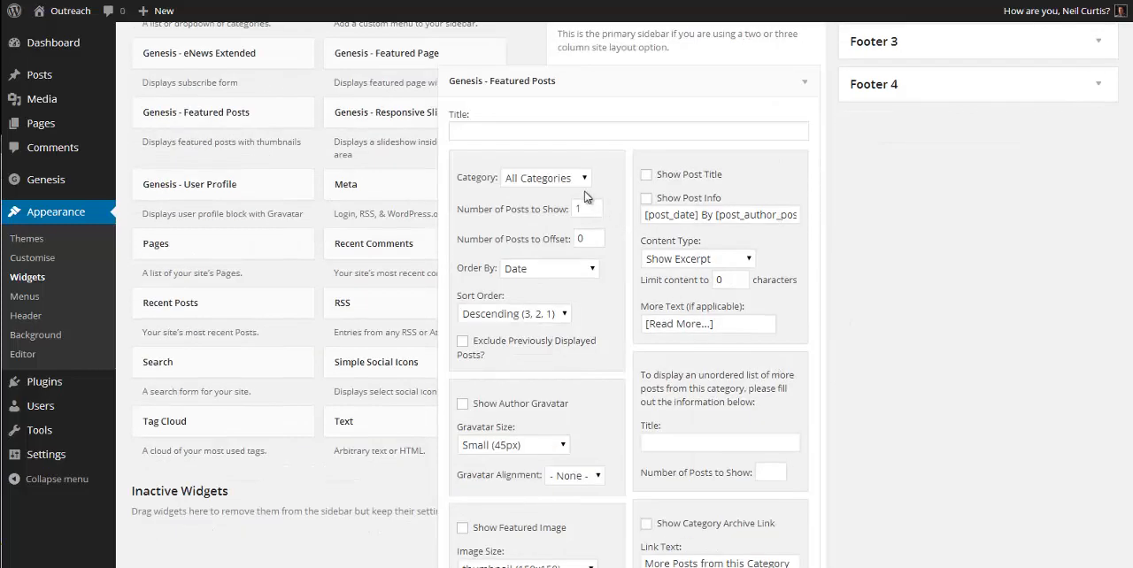
Step: Keep All Categories in the Featured Posts widget and enable Show Post Title and Show Post Info
{"action": "left_click", "coordinate": [584, 178]}
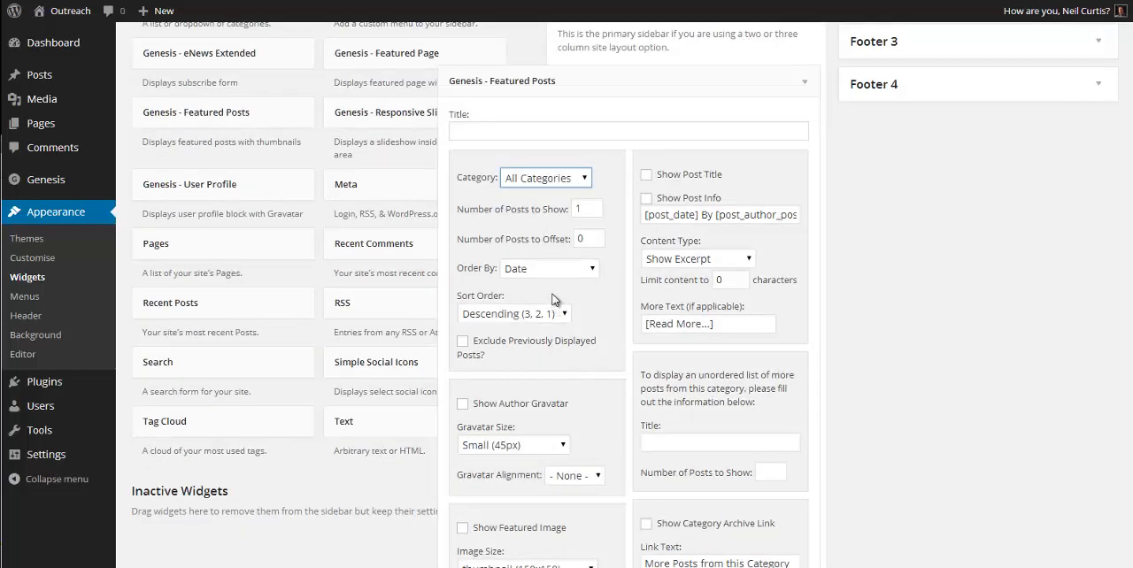
{"action": "scroll", "coordinate": [543, 330], "scroll_direction": "down", "scroll_amount": 3}
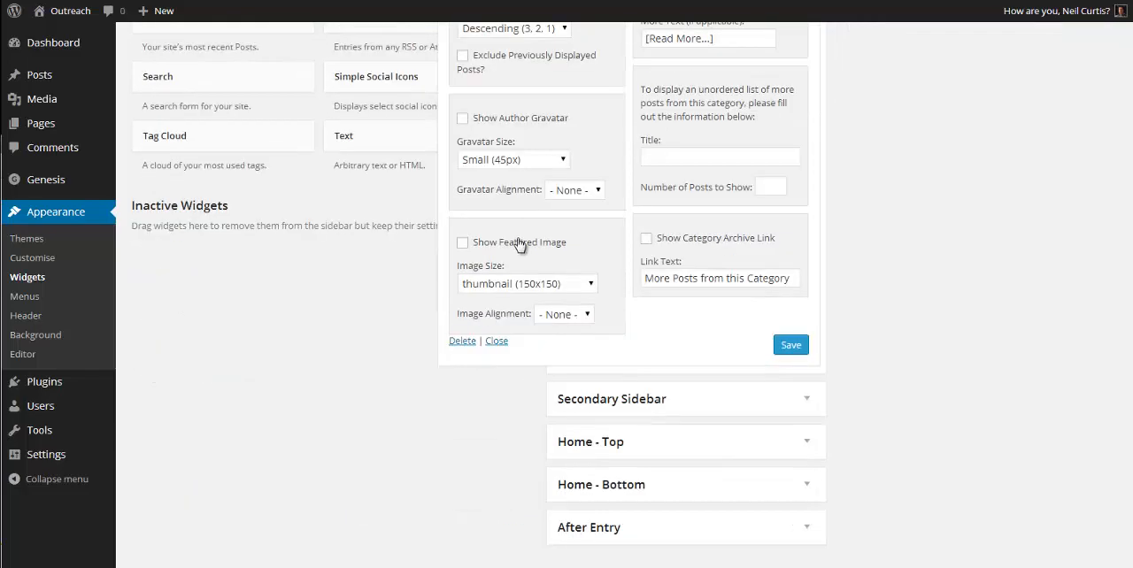
{"action": "scroll", "coordinate": [832, 308], "scroll_direction": "up", "scroll_amount": 3}
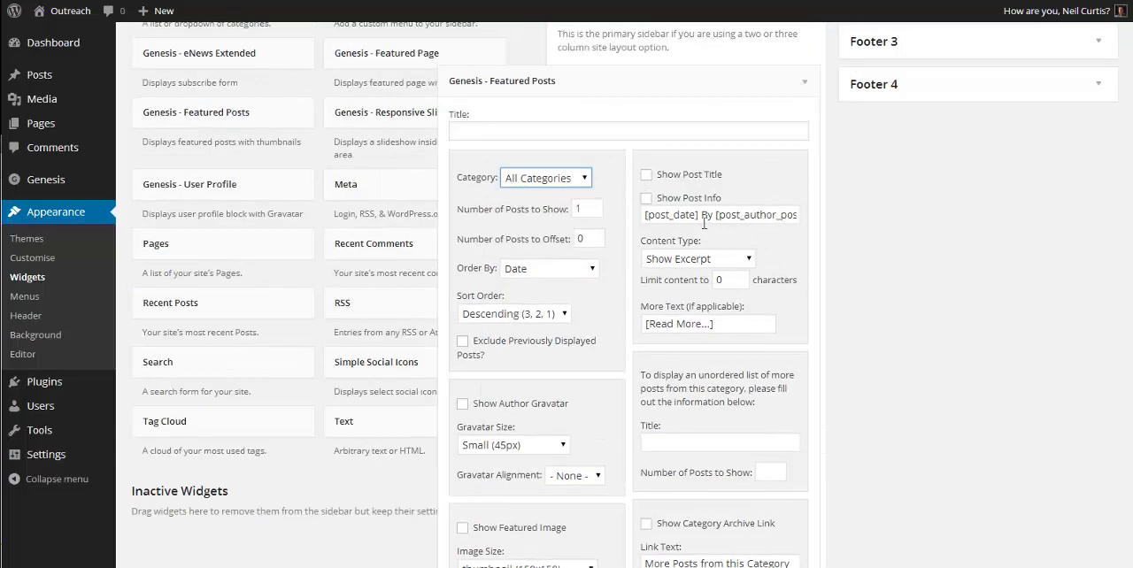
{"action": "left_click", "coordinate": [679, 178]}
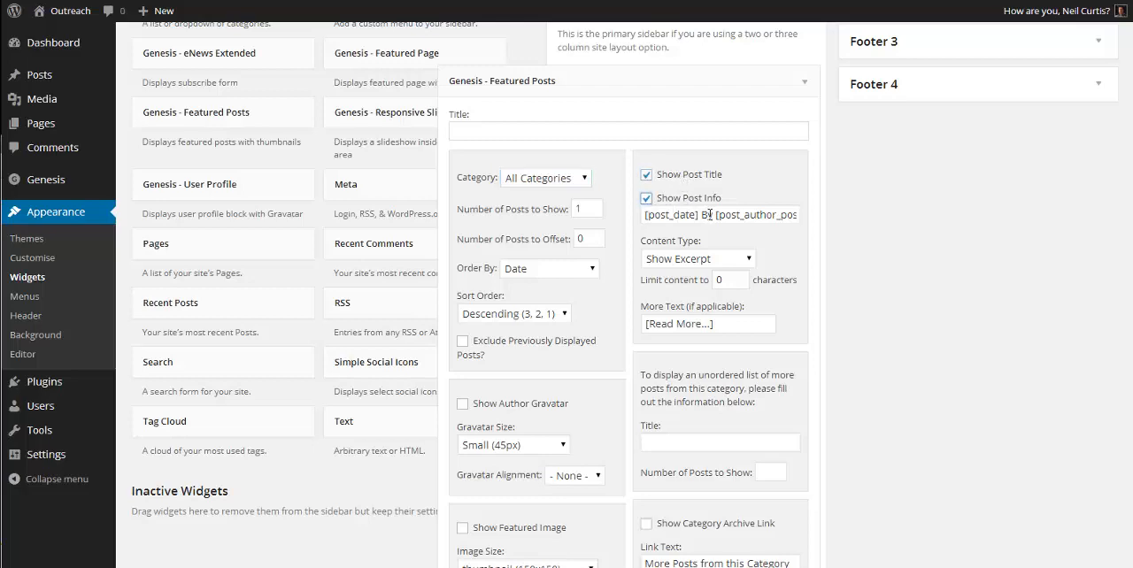
{"action": "left_click_drag", "start_coordinate": [749, 215], "coordinate": [829, 220]}
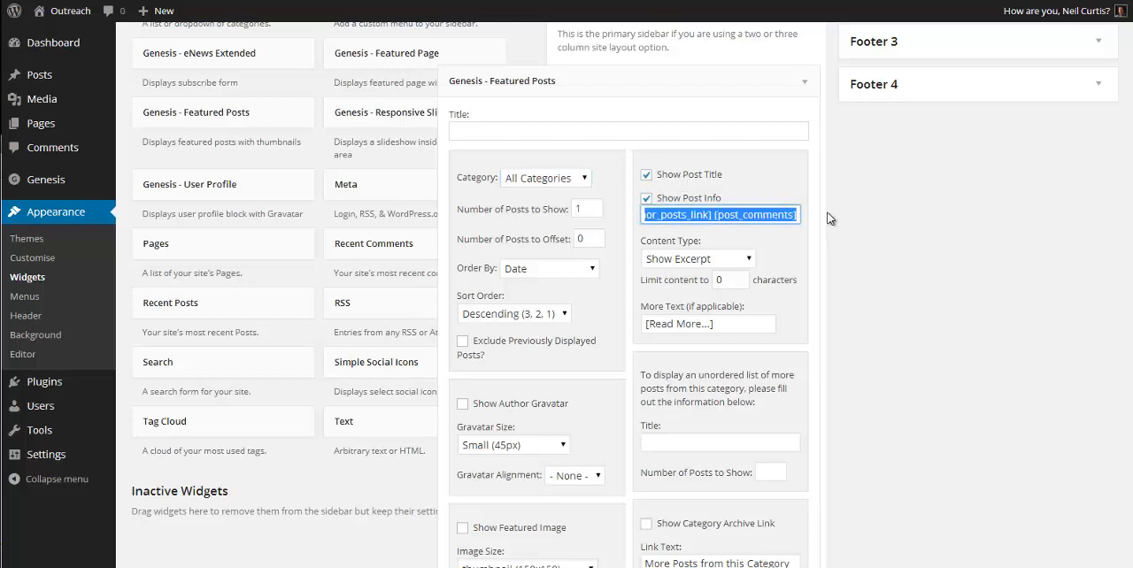
{"action": "left_click", "coordinate": [763, 215]}
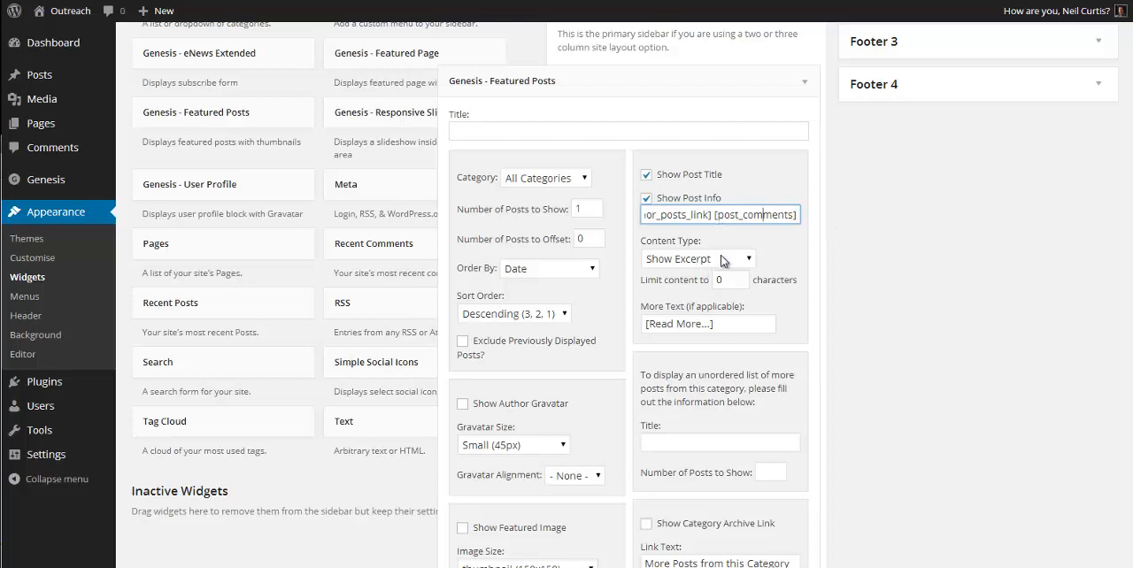
Step: Set the Featured Posts widget's content type to Show Content Limit with 300 characters, then save and collapse the widget
{"action": "left_click", "coordinate": [724, 262]}
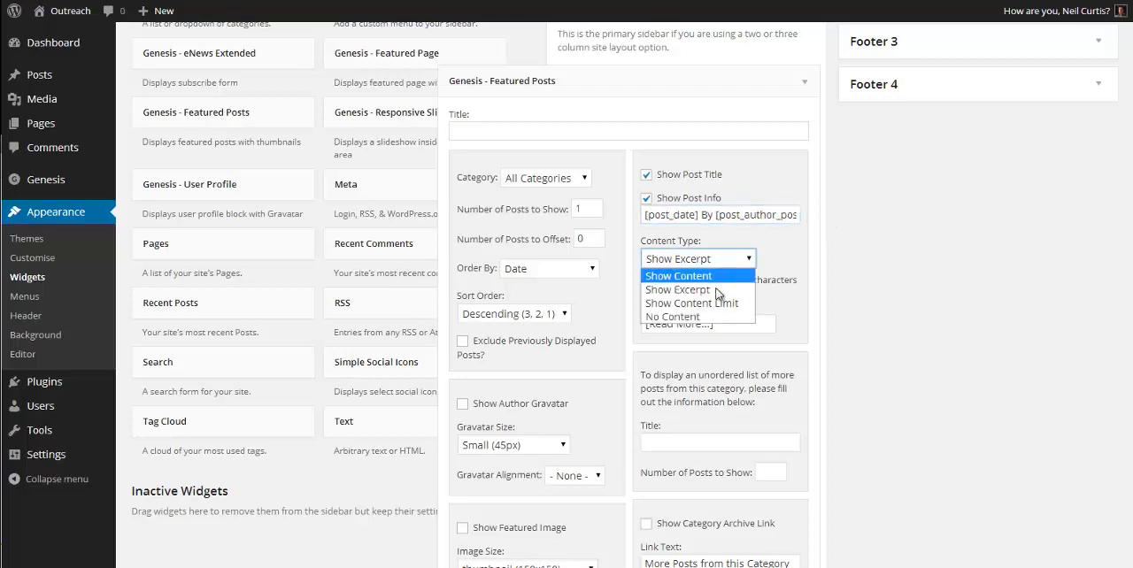
{"action": "left_click", "coordinate": [727, 303]}
{"action": "double_click", "coordinate": [730, 280]}
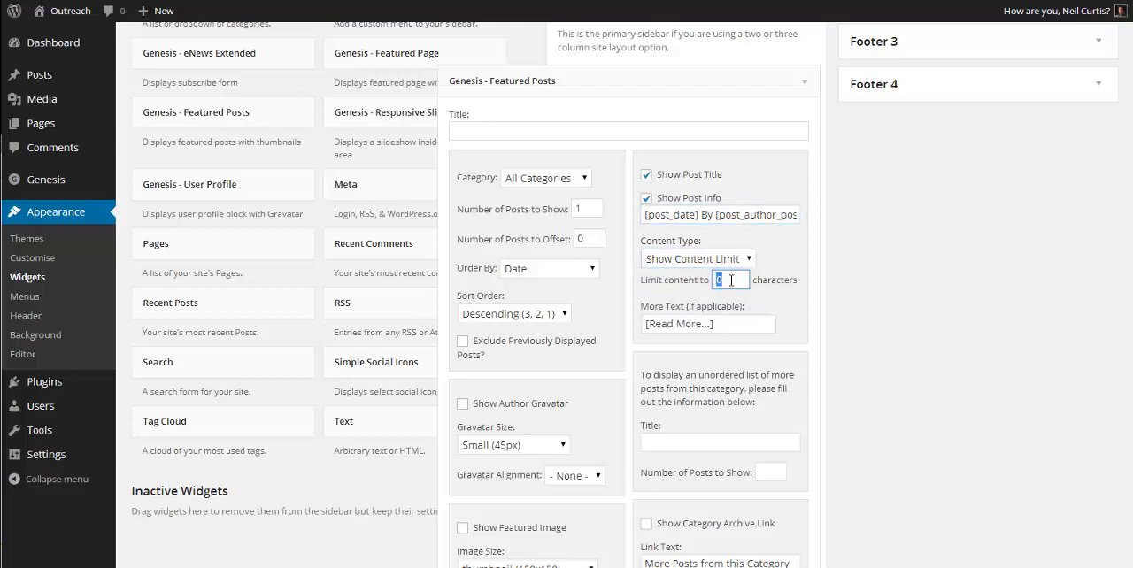
{"action": "type", "text": "300"}
{"action": "scroll", "coordinate": [863, 301], "scroll_direction": "down", "scroll_amount": 3}
{"action": "left_click", "coordinate": [792, 419]}
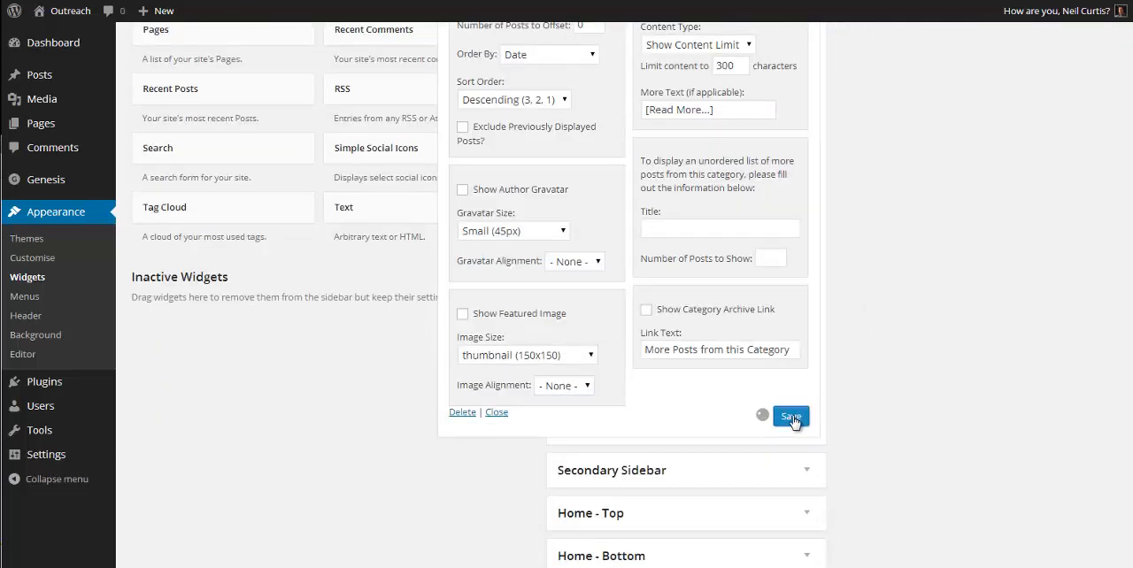
{"action": "scroll", "coordinate": [794, 399], "scroll_direction": "up", "scroll_amount": 5}
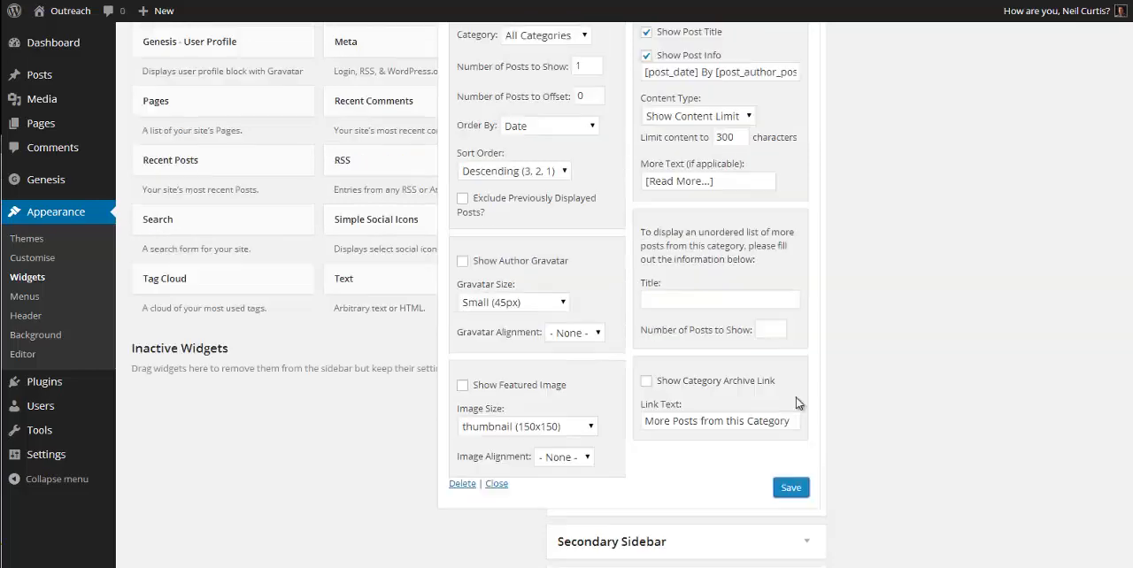
{"action": "left_click", "coordinate": [805, 227]}
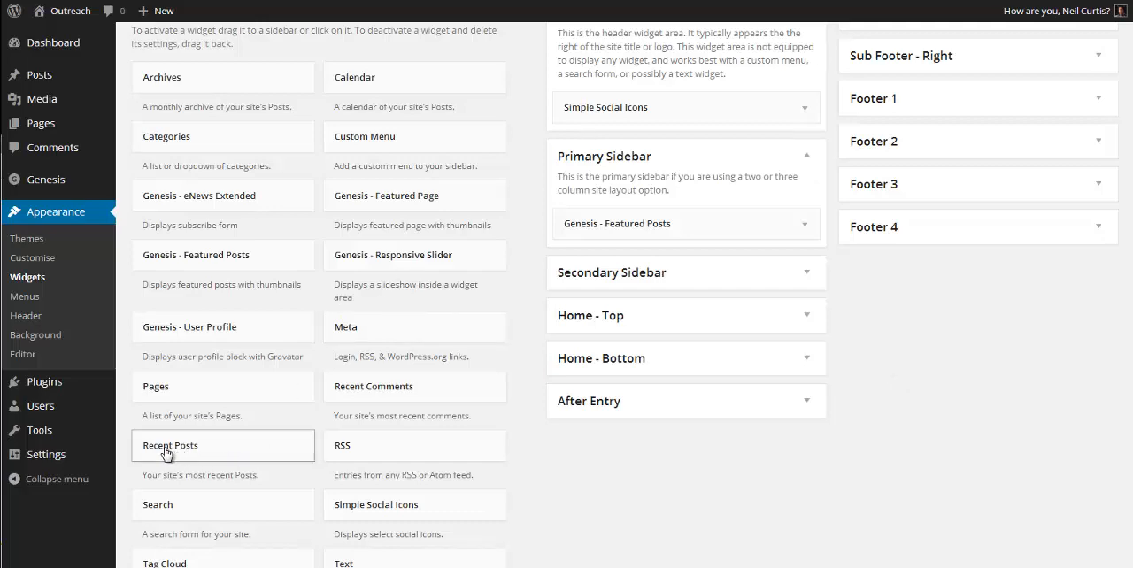
Step: Add a Recent Posts widget below Featured Posts in the Primary Sidebar, titled Recent Posts and showing 4 posts, and save it
{"action": "left_click_drag", "start_coordinate": [177, 450], "coordinate": [602, 261]}
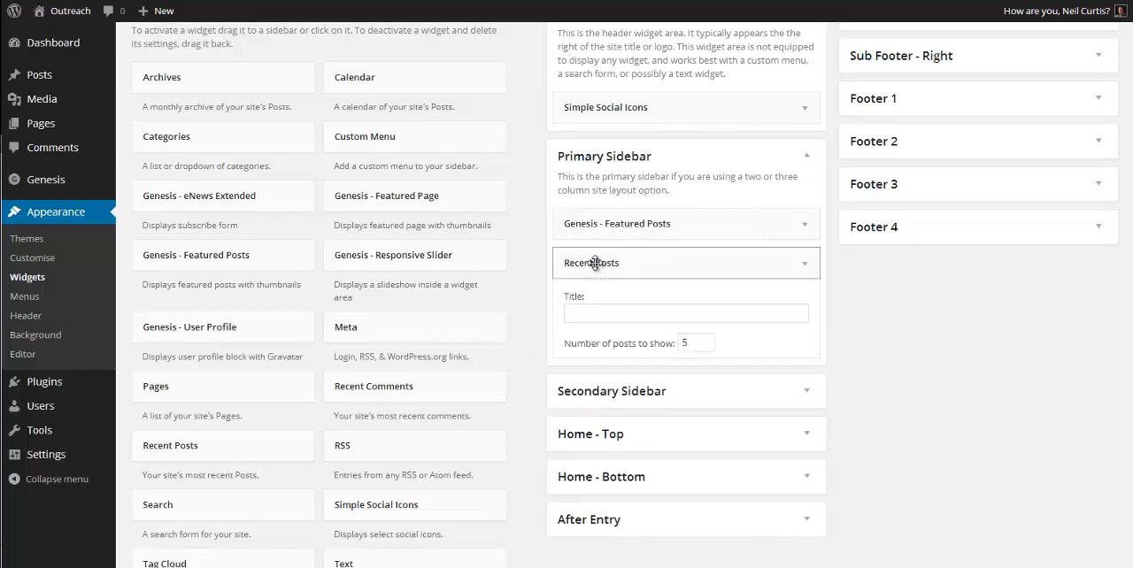
{"action": "left_click", "coordinate": [609, 320]}
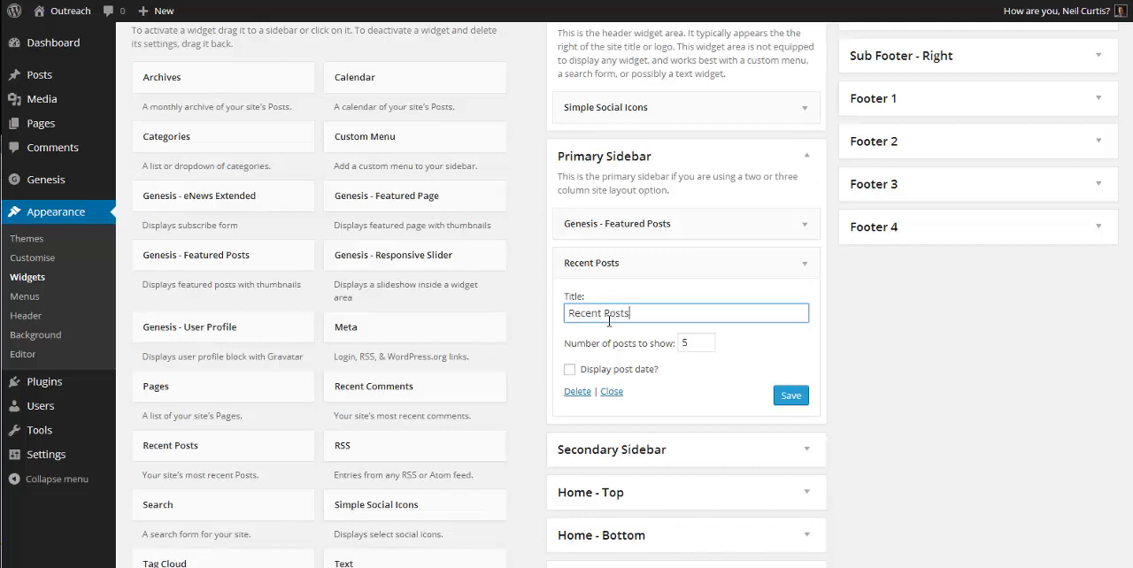
{"action": "double_click", "coordinate": [696, 346]}
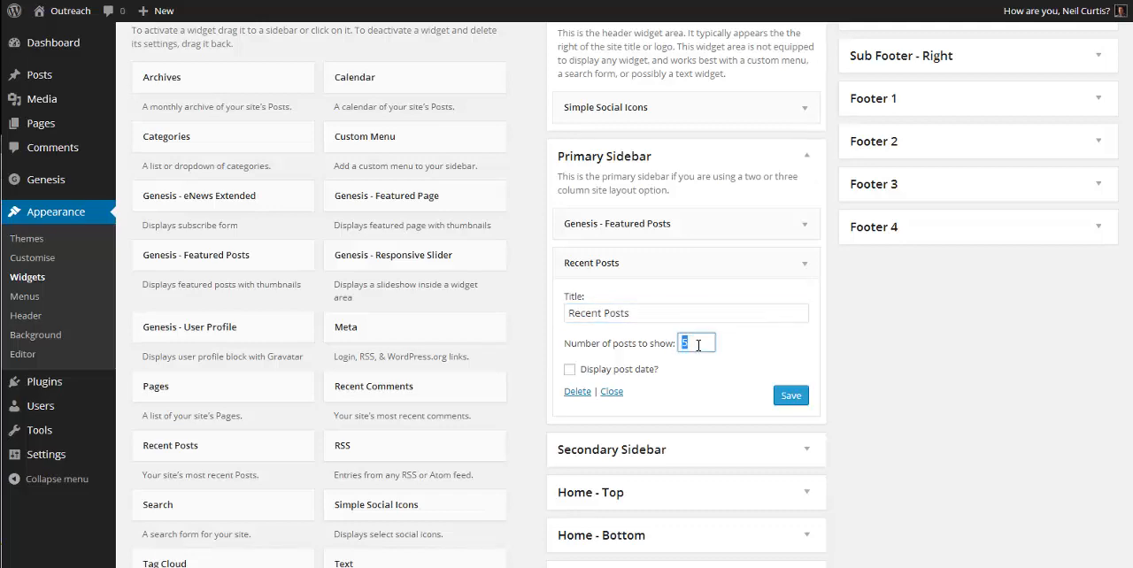
{"action": "type", "text": "4"}
{"action": "left_click", "coordinate": [789, 397]}
Step: Visit the local site, open Campervan post 4 from the slider and examine the featured and recent posts in its sidebar
{"action": "mouse_move", "coordinate": [89, 23]}
{"action": "left_click", "coordinate": [55, 35]}
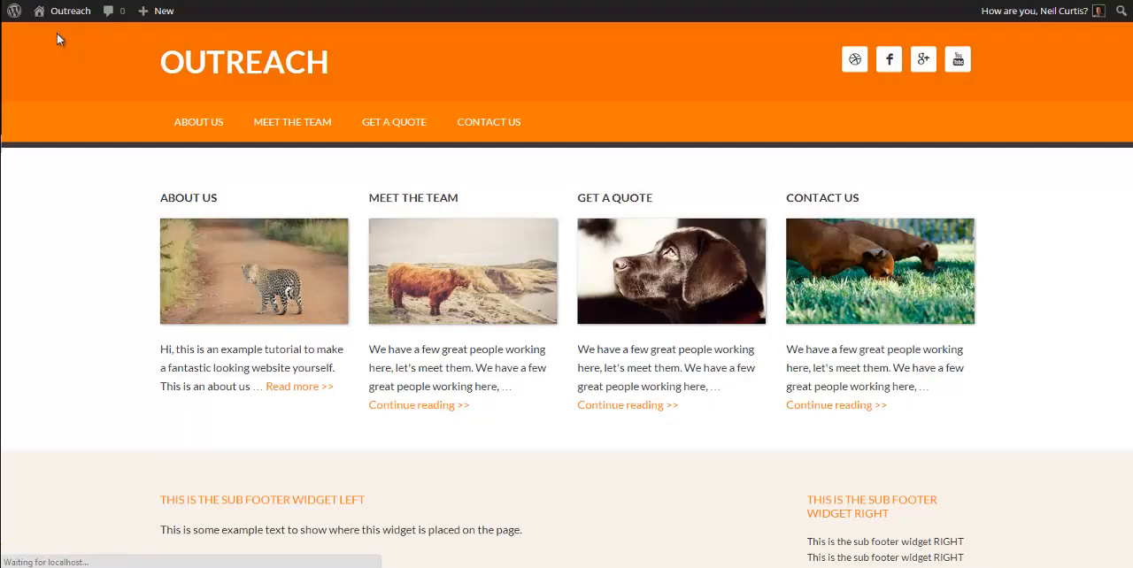
{"action": "scroll", "coordinate": [567, 224], "scroll_direction": "down", "scroll_amount": 3}
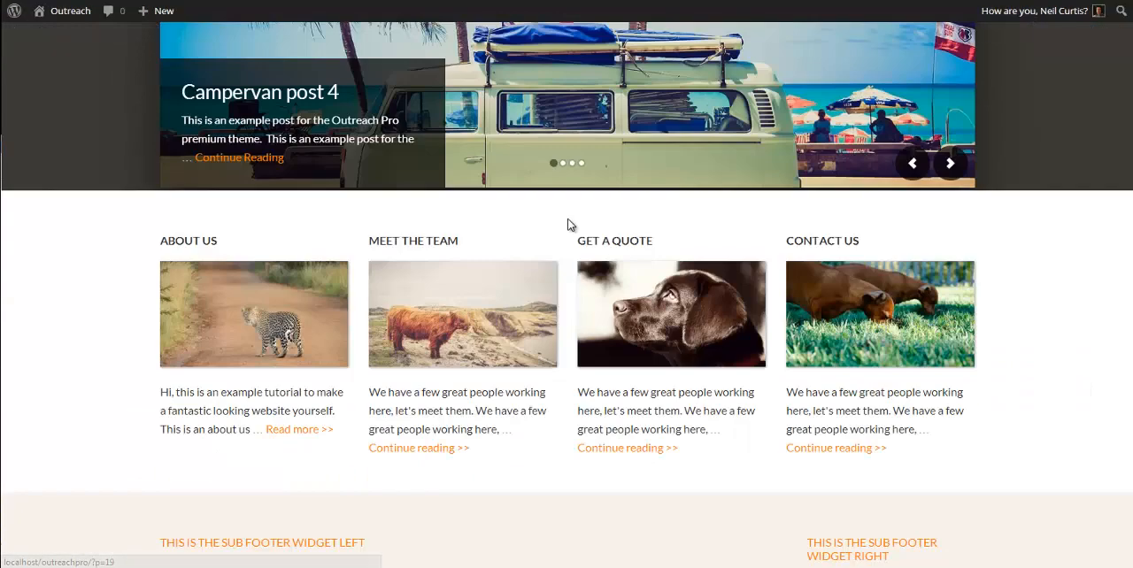
{"action": "left_click", "coordinate": [566, 99]}
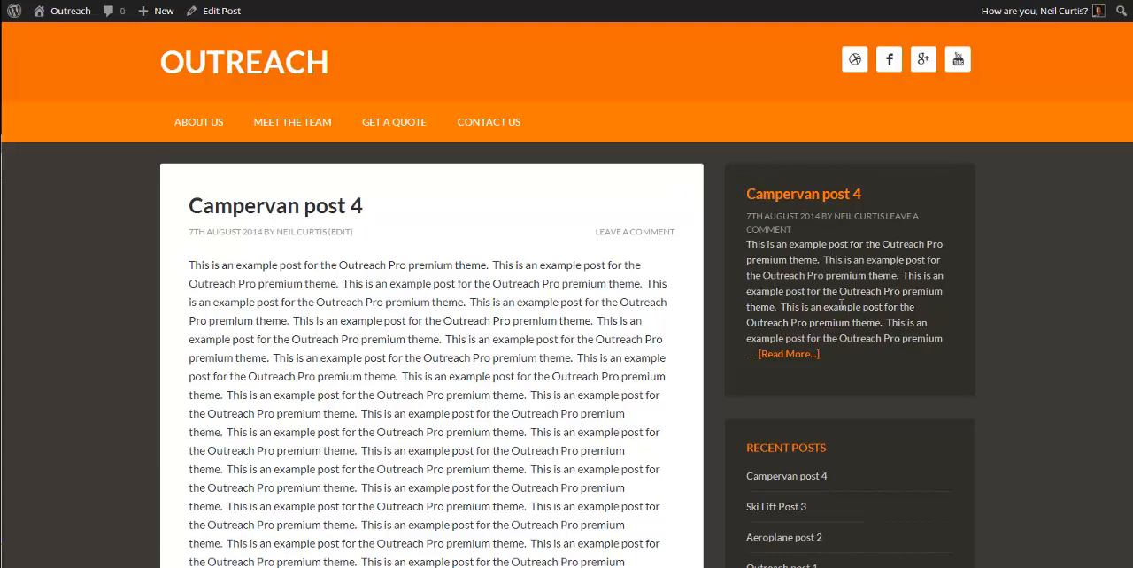
{"action": "scroll", "coordinate": [840, 304], "scroll_direction": "down", "scroll_amount": 3}
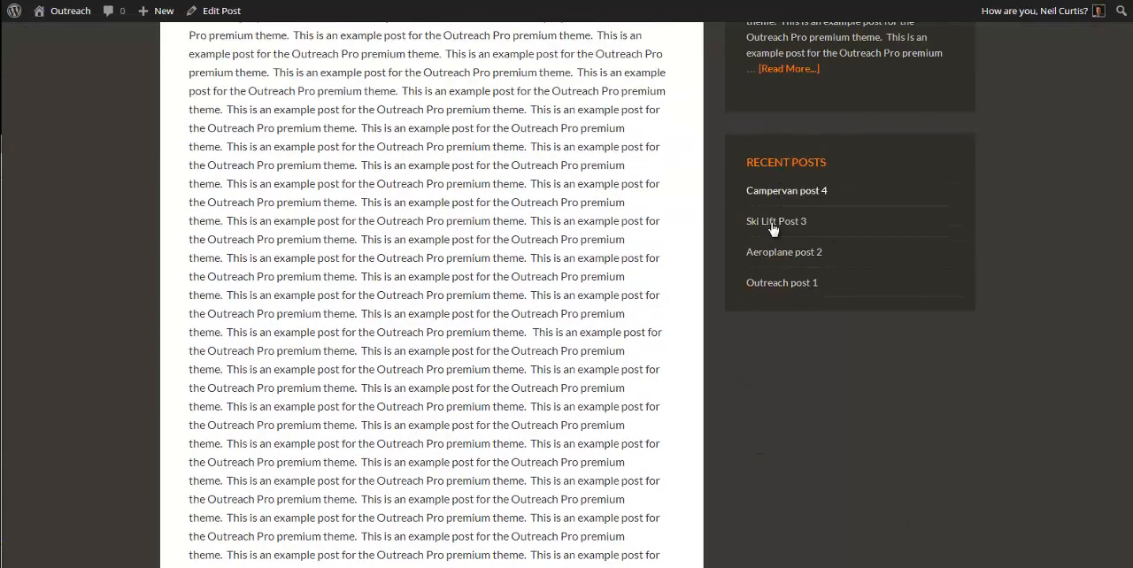
{"action": "scroll", "coordinate": [816, 311], "scroll_direction": "up", "scroll_amount": 3}
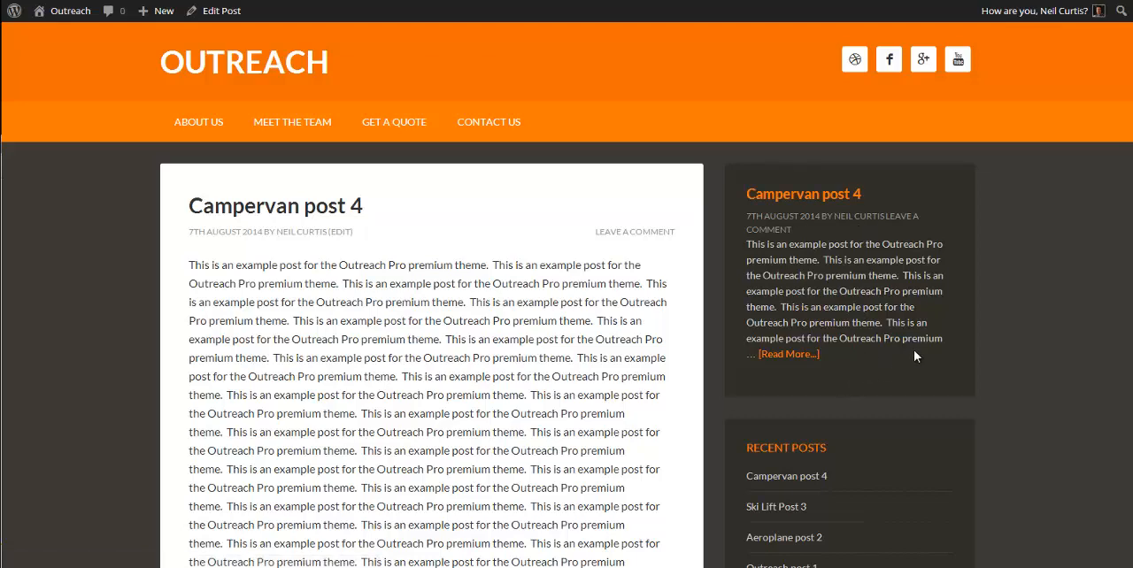
Step: Return to the local site's home page and review its layout from the header and slider to the footer widgets
{"action": "left_click", "coordinate": [260, 68]}
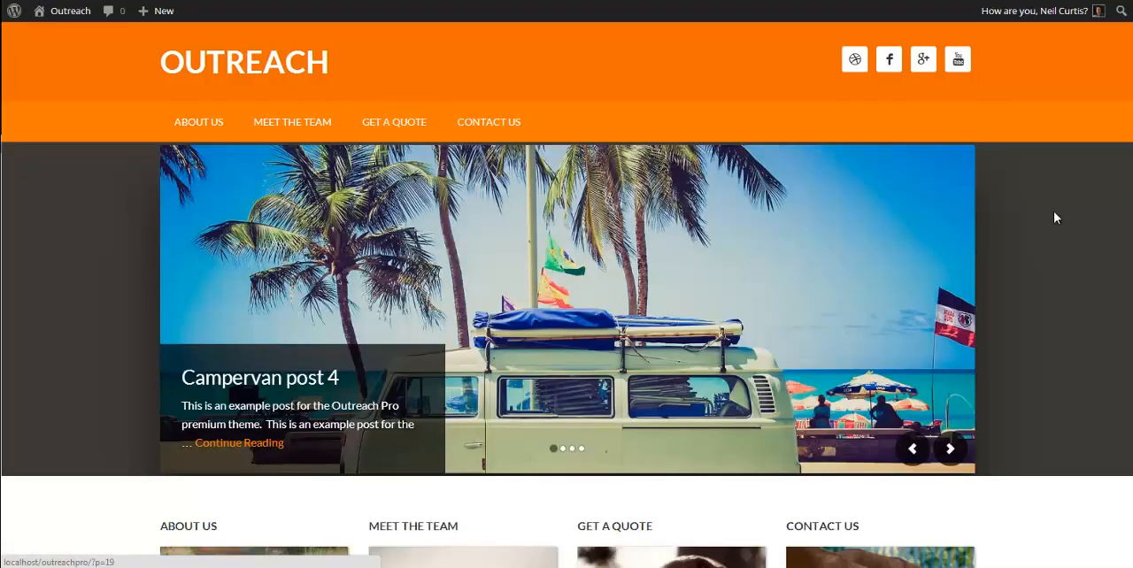
{"action": "scroll", "coordinate": [1123, 266], "scroll_direction": "down", "scroll_amount": 8}
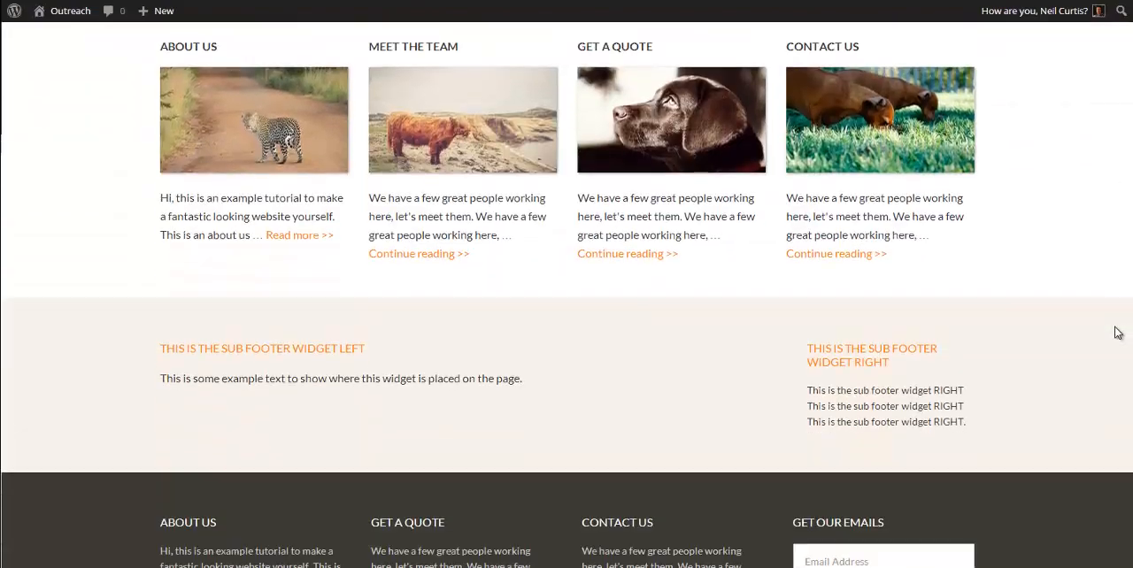
{"action": "scroll", "coordinate": [1123, 442], "scroll_direction": "up", "scroll_amount": 10}
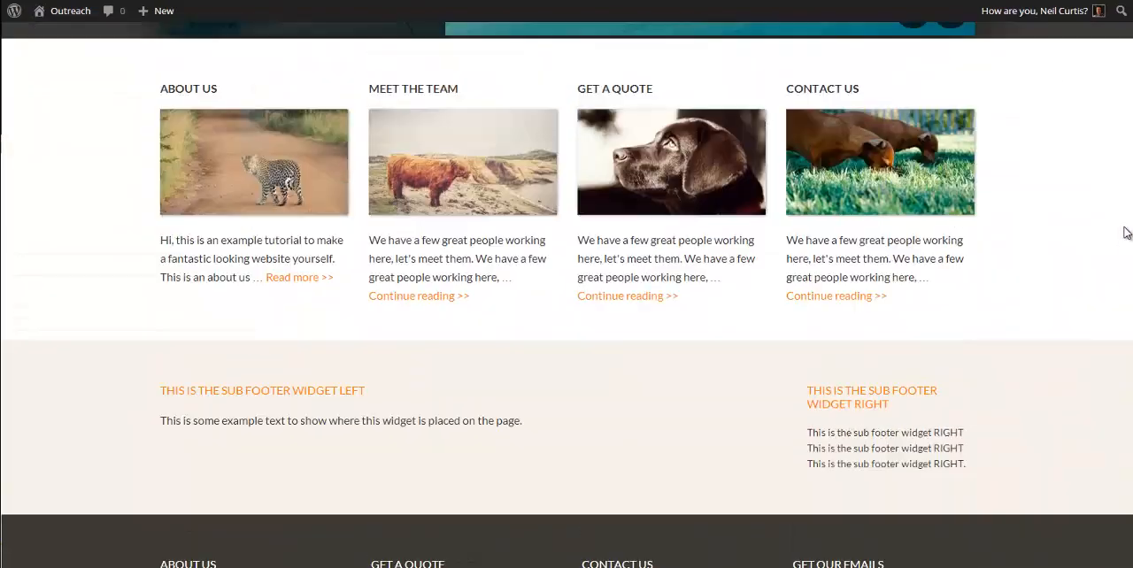
{"action": "scroll", "coordinate": [1122, 442], "scroll_direction": "up", "scroll_amount": 2}
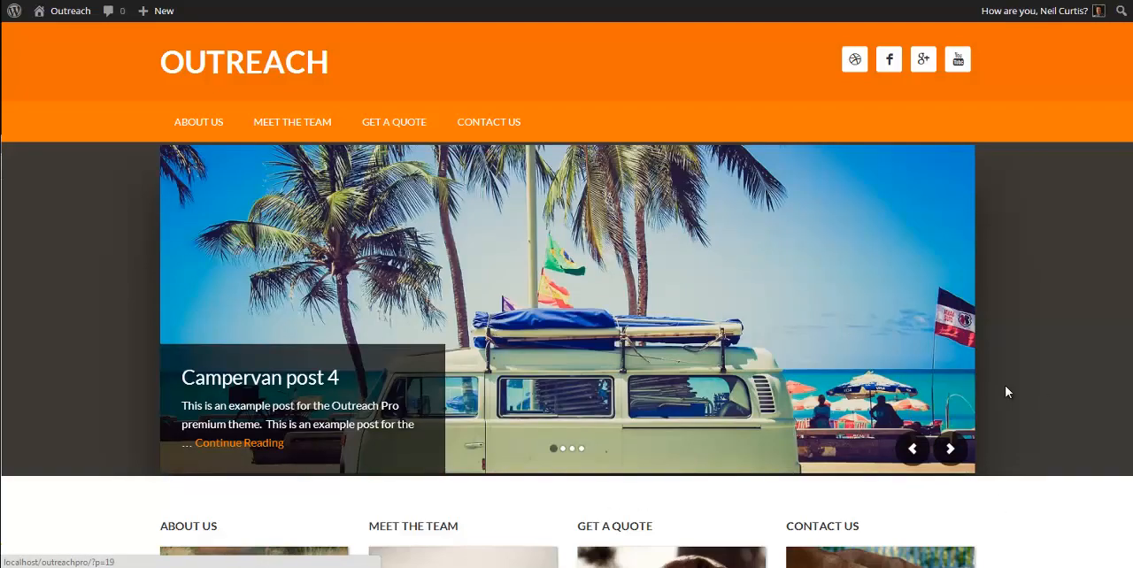
{"action": "scroll", "coordinate": [1004, 394], "scroll_direction": "down", "scroll_amount": 2}
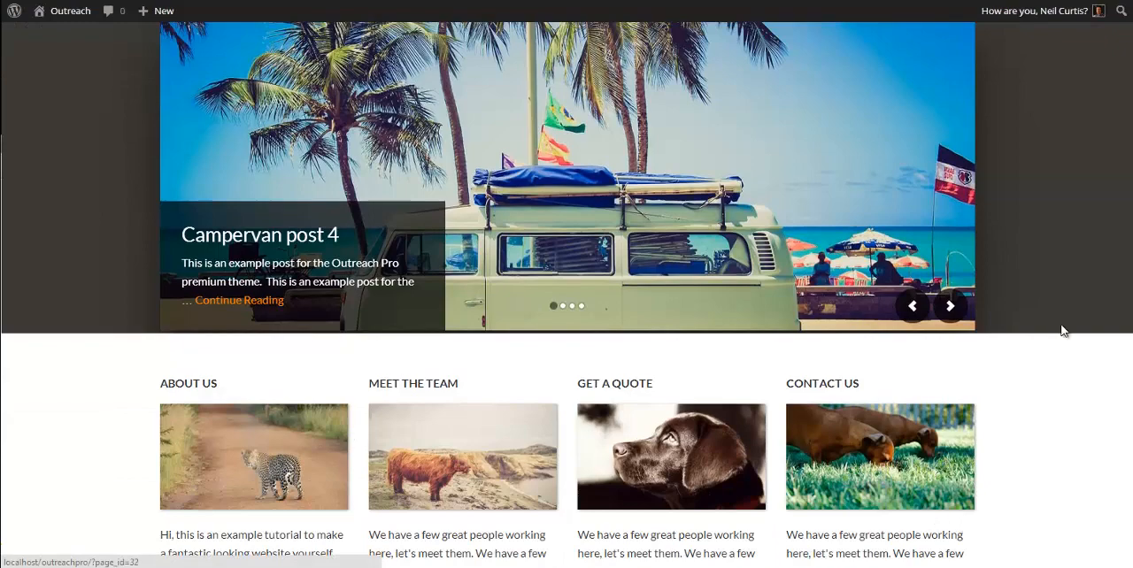
{"action": "scroll", "coordinate": [1045, 362], "scroll_direction": "up", "scroll_amount": 2}
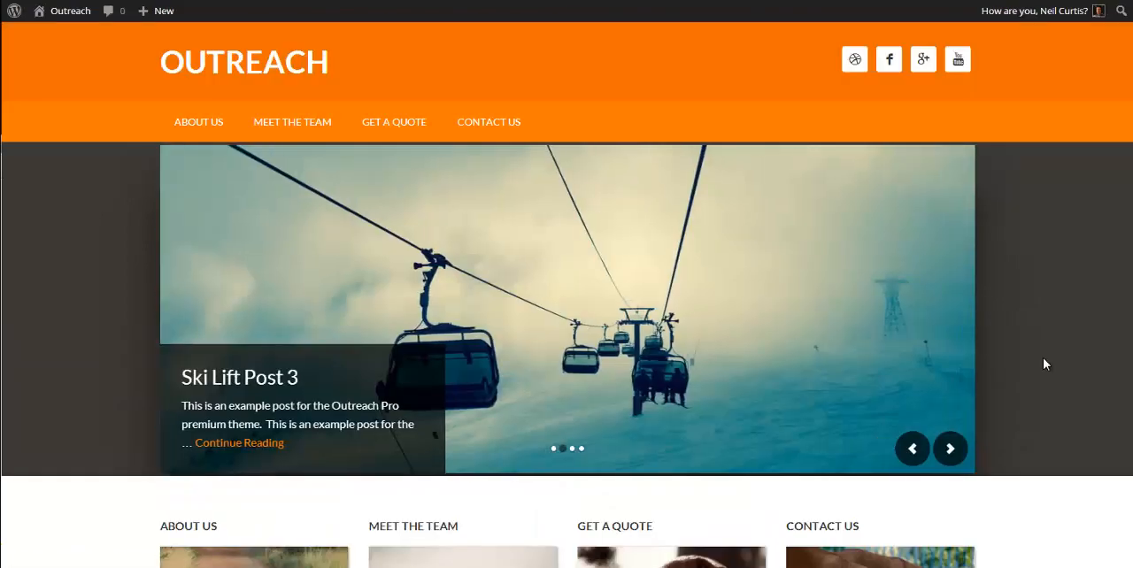